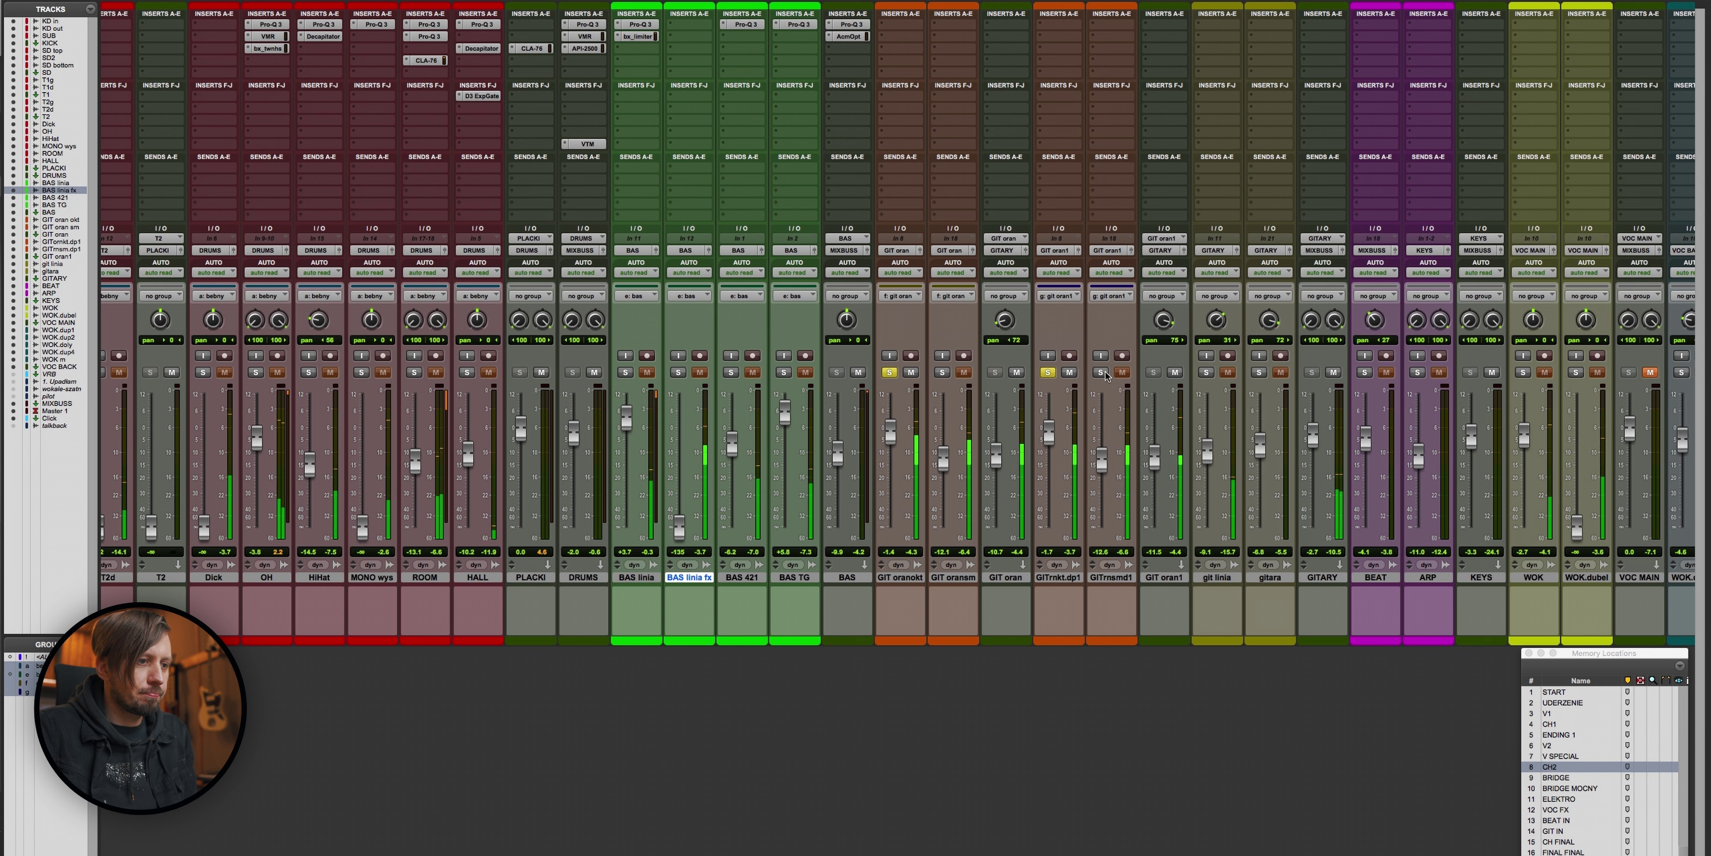
Step: Audition the four distorted guitar tracks, GIT oranokt to GITrnsmd1, in solo and clear their solos
left_click(942, 372)
mouse_move(942, 457)
left_mouse_down()
mouse_move(940, 426)
mouse_move(943, 539)
mouse_move(946, 452)
left_mouse_up()
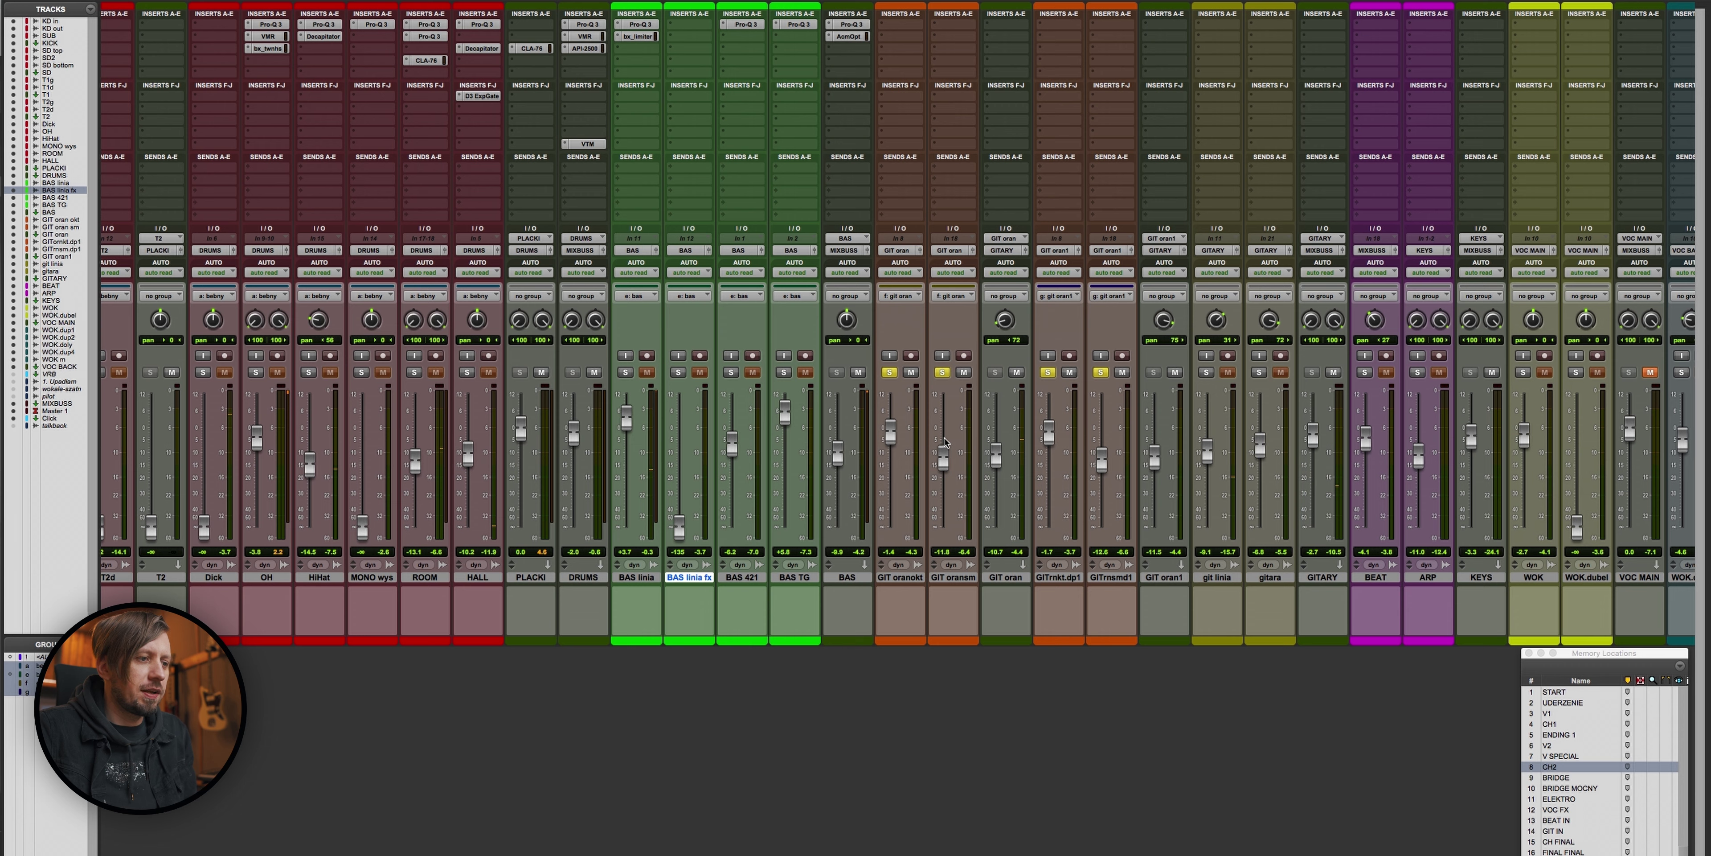
left_click(943, 373, "alt")
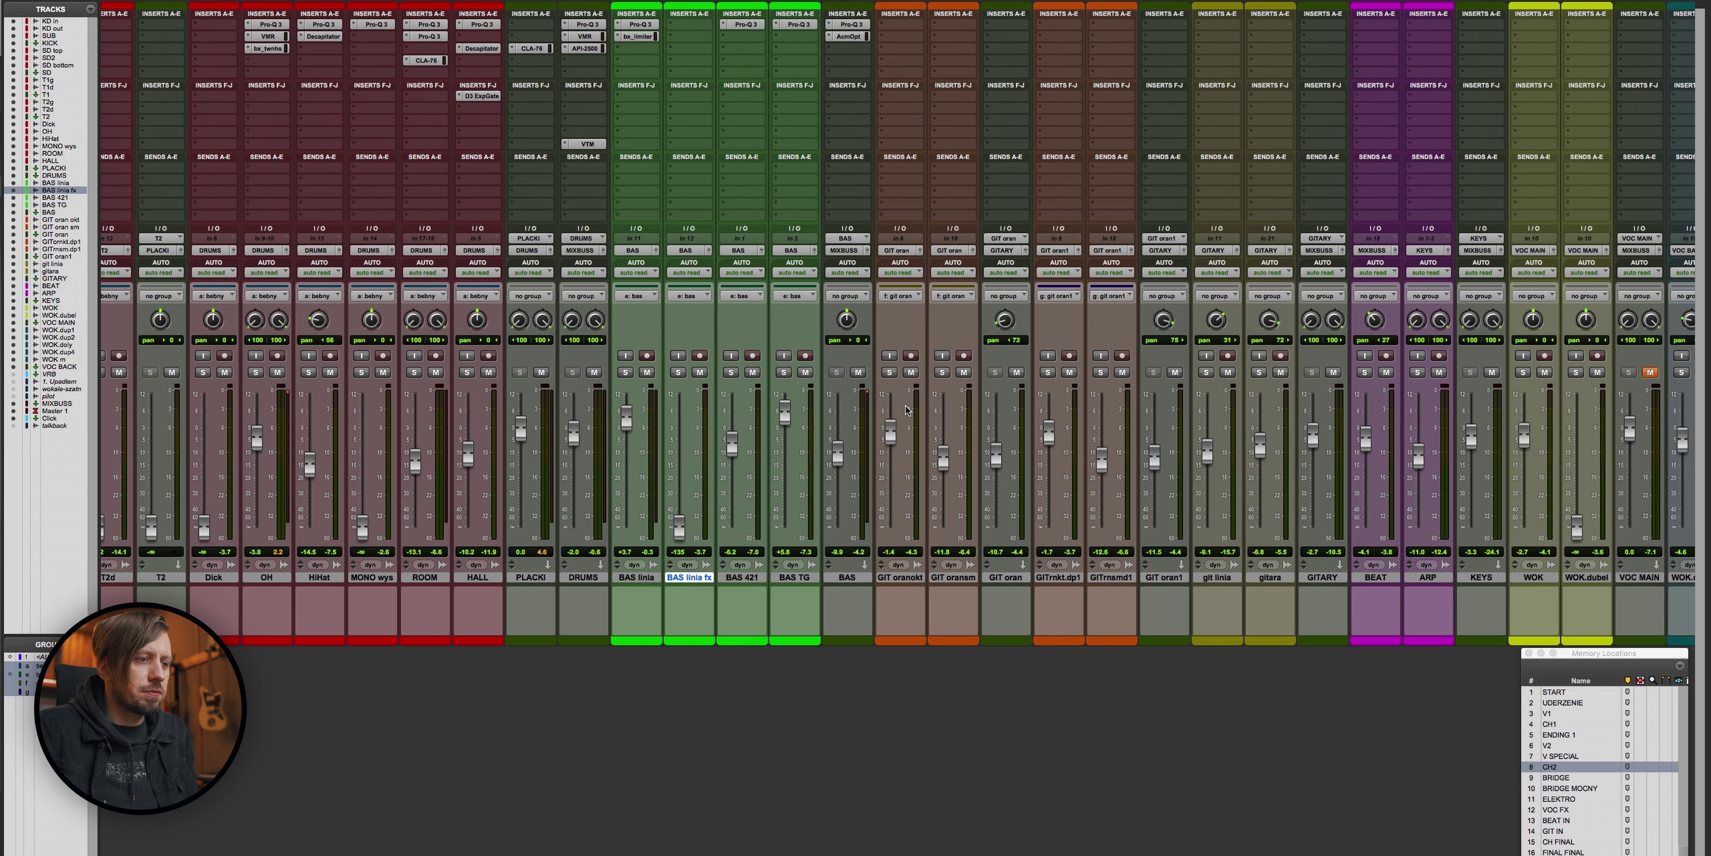
Step: Raise the GIT oran fader to -9.1 dB and the GIT oran1 fader to -8.9 dB
scroll(907, 410, "right", 10)
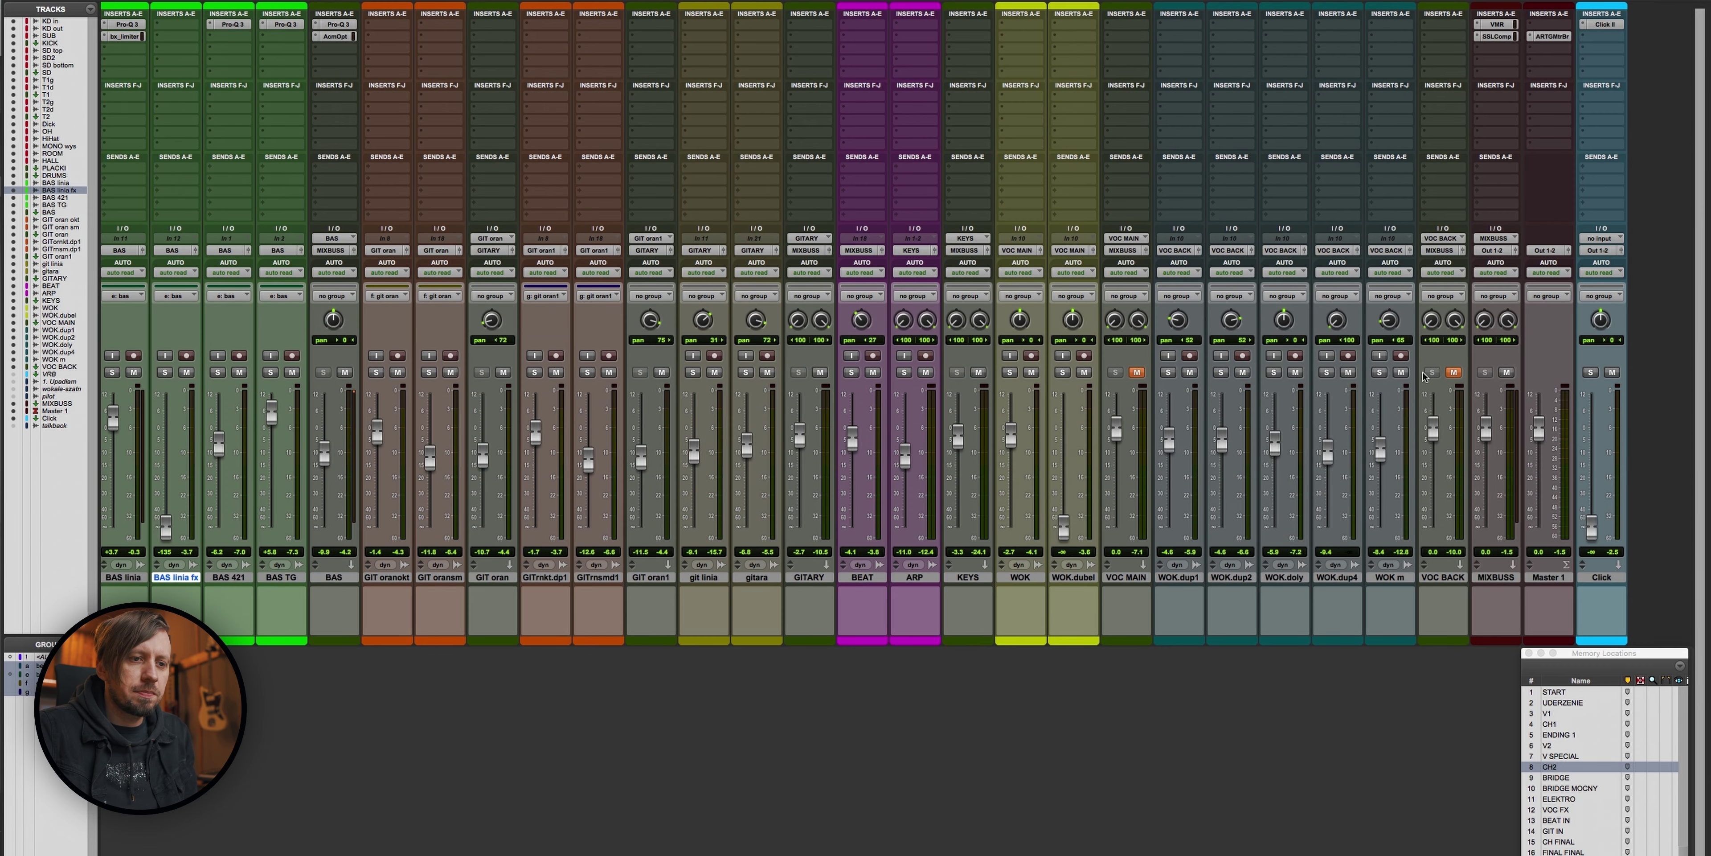
scroll(931, 426, "left", 3)
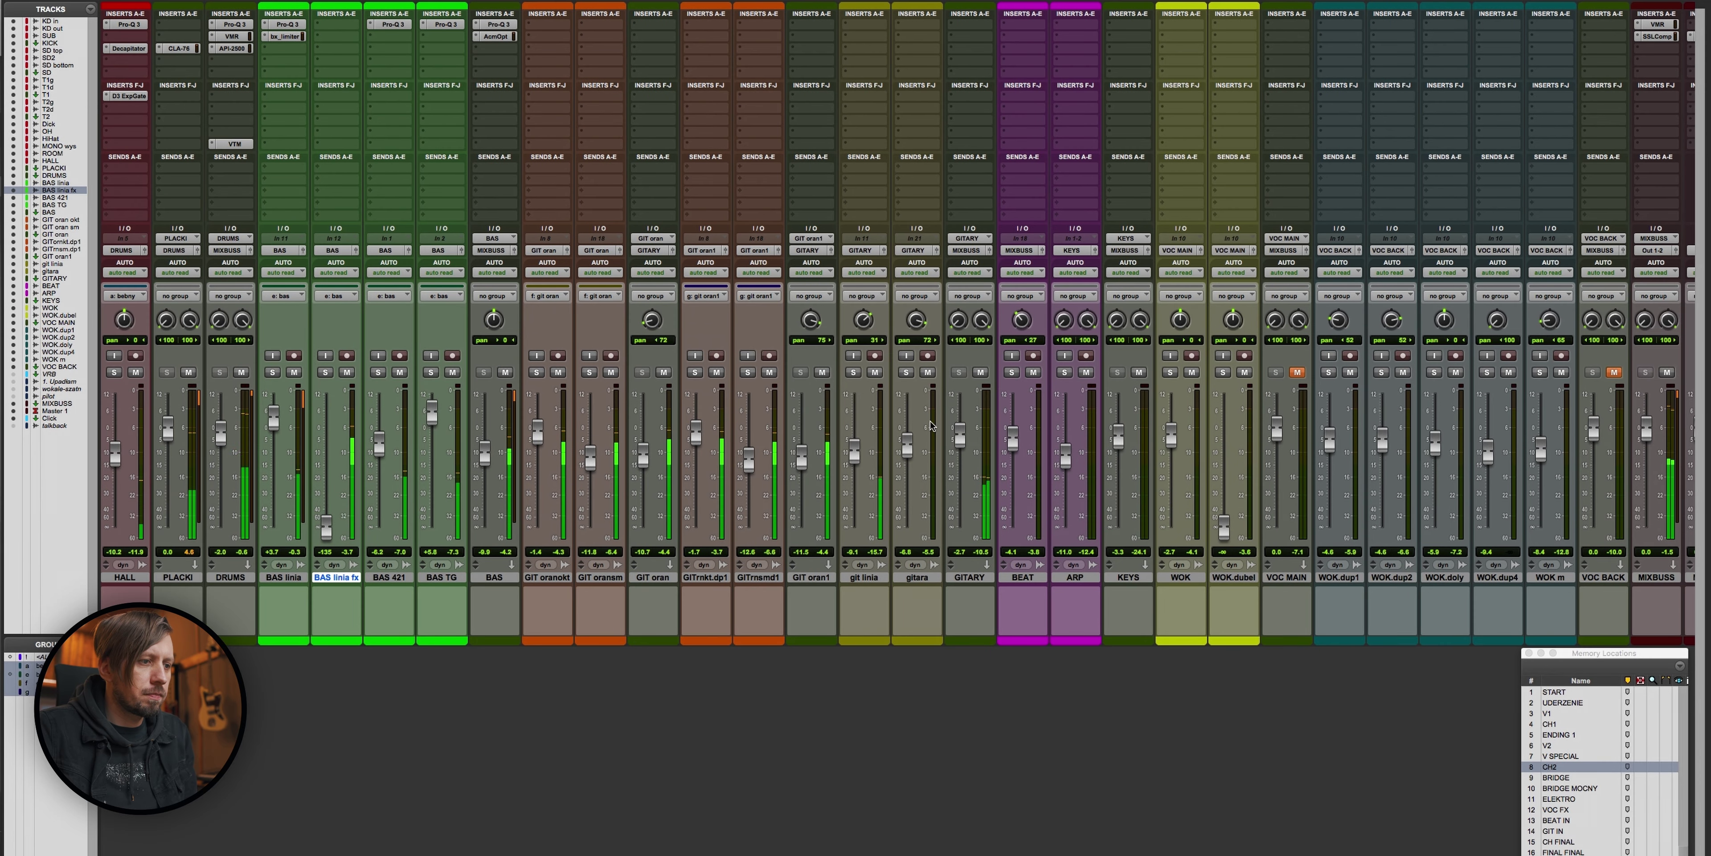
scroll(931, 425, "left", 2)
left_click_drag(762, 463, 762, 453)
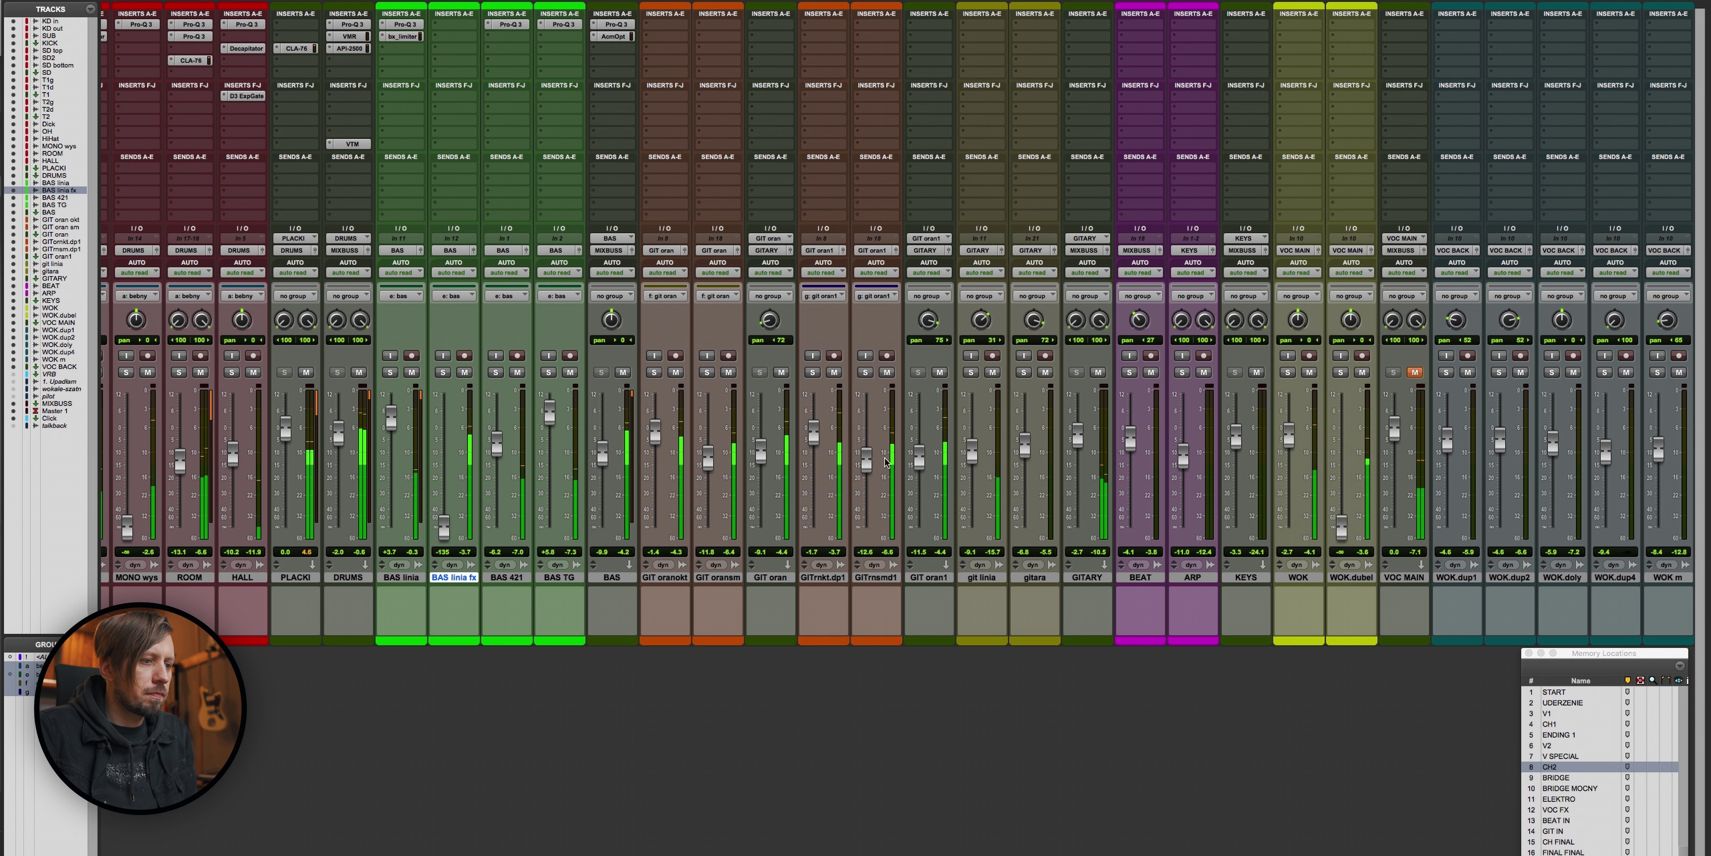
left_click_drag(919, 459, 923, 449)
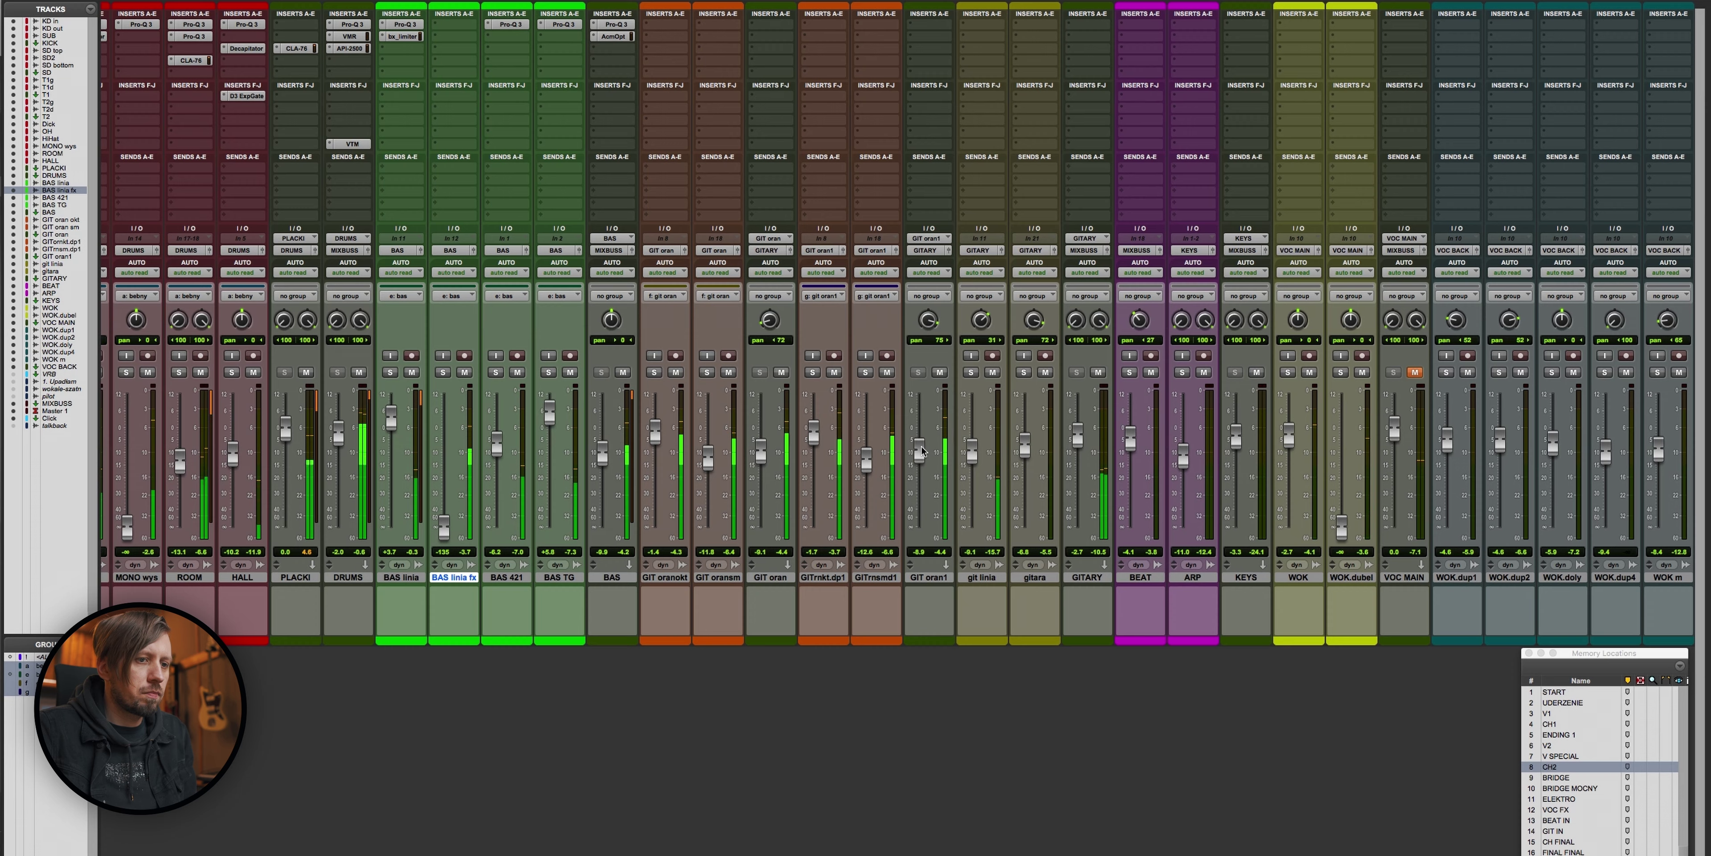
scroll(923, 449, "left", 3)
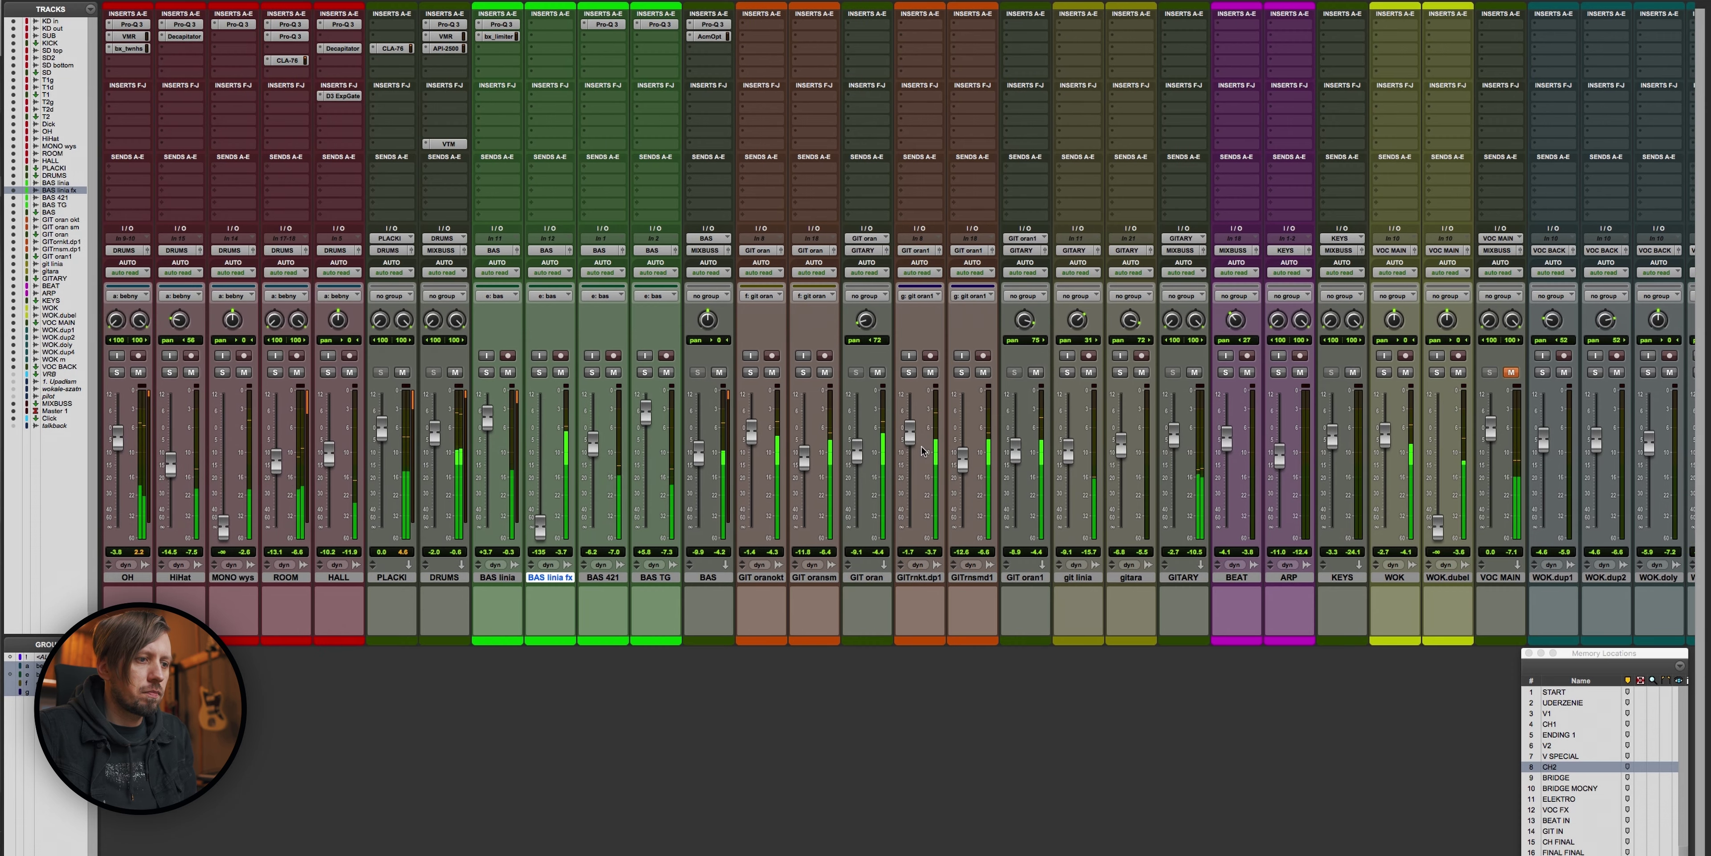
Step: Play the song and solo the four guitar tracks GIT oranokt, GIT oransm, GITrnkt.dp1 and GITrnsmd1
key("super+equal")
key("space")
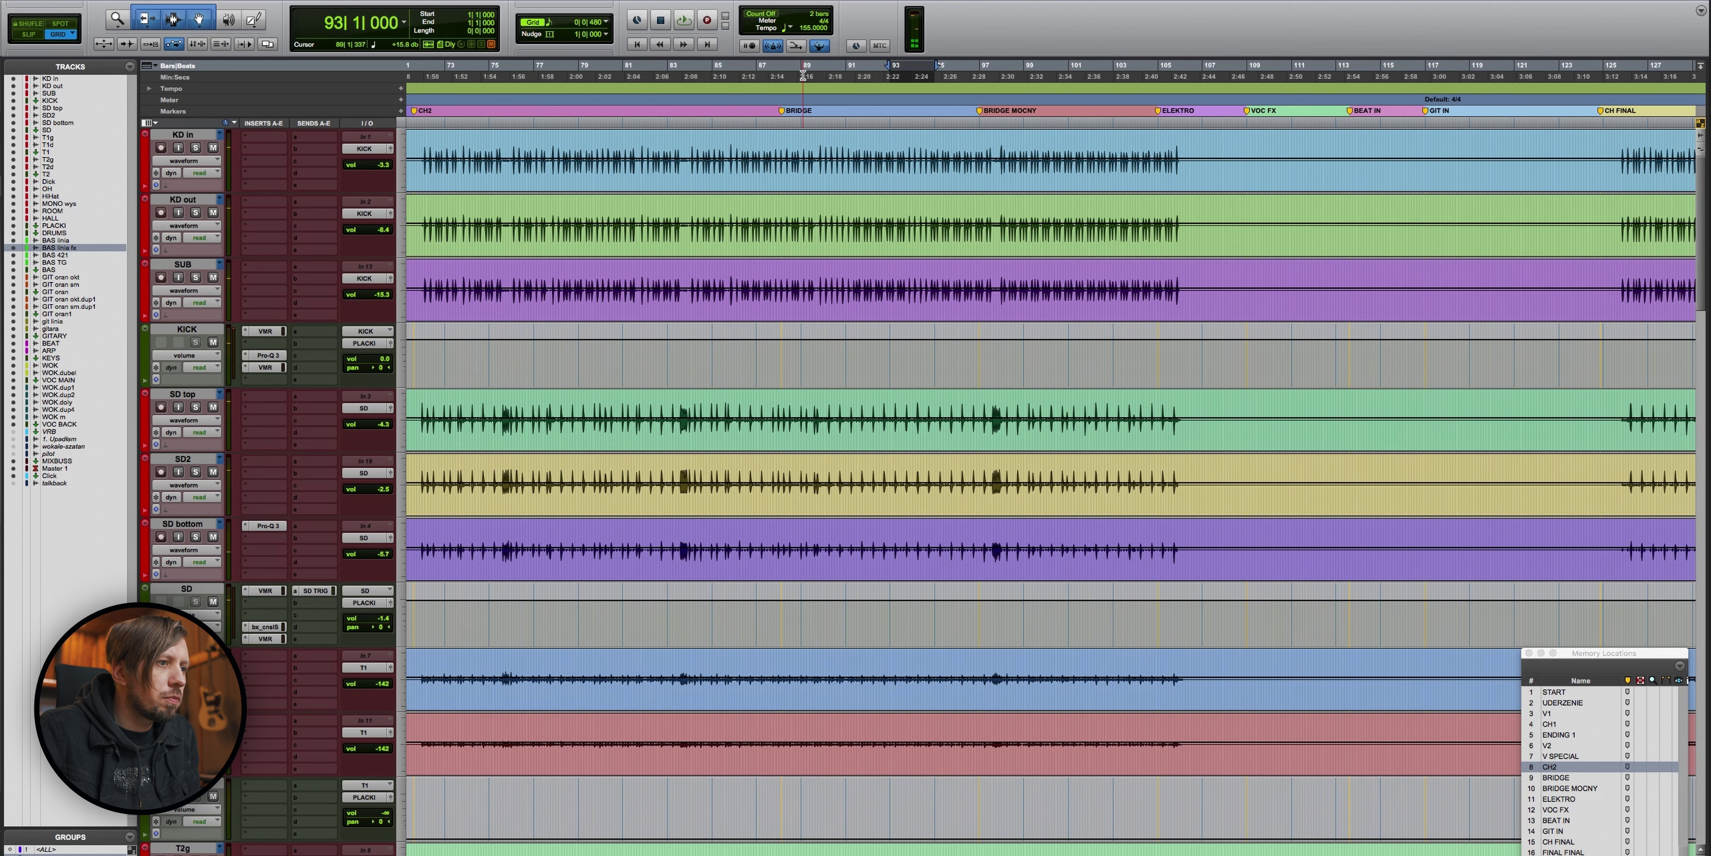
key("super+equal")
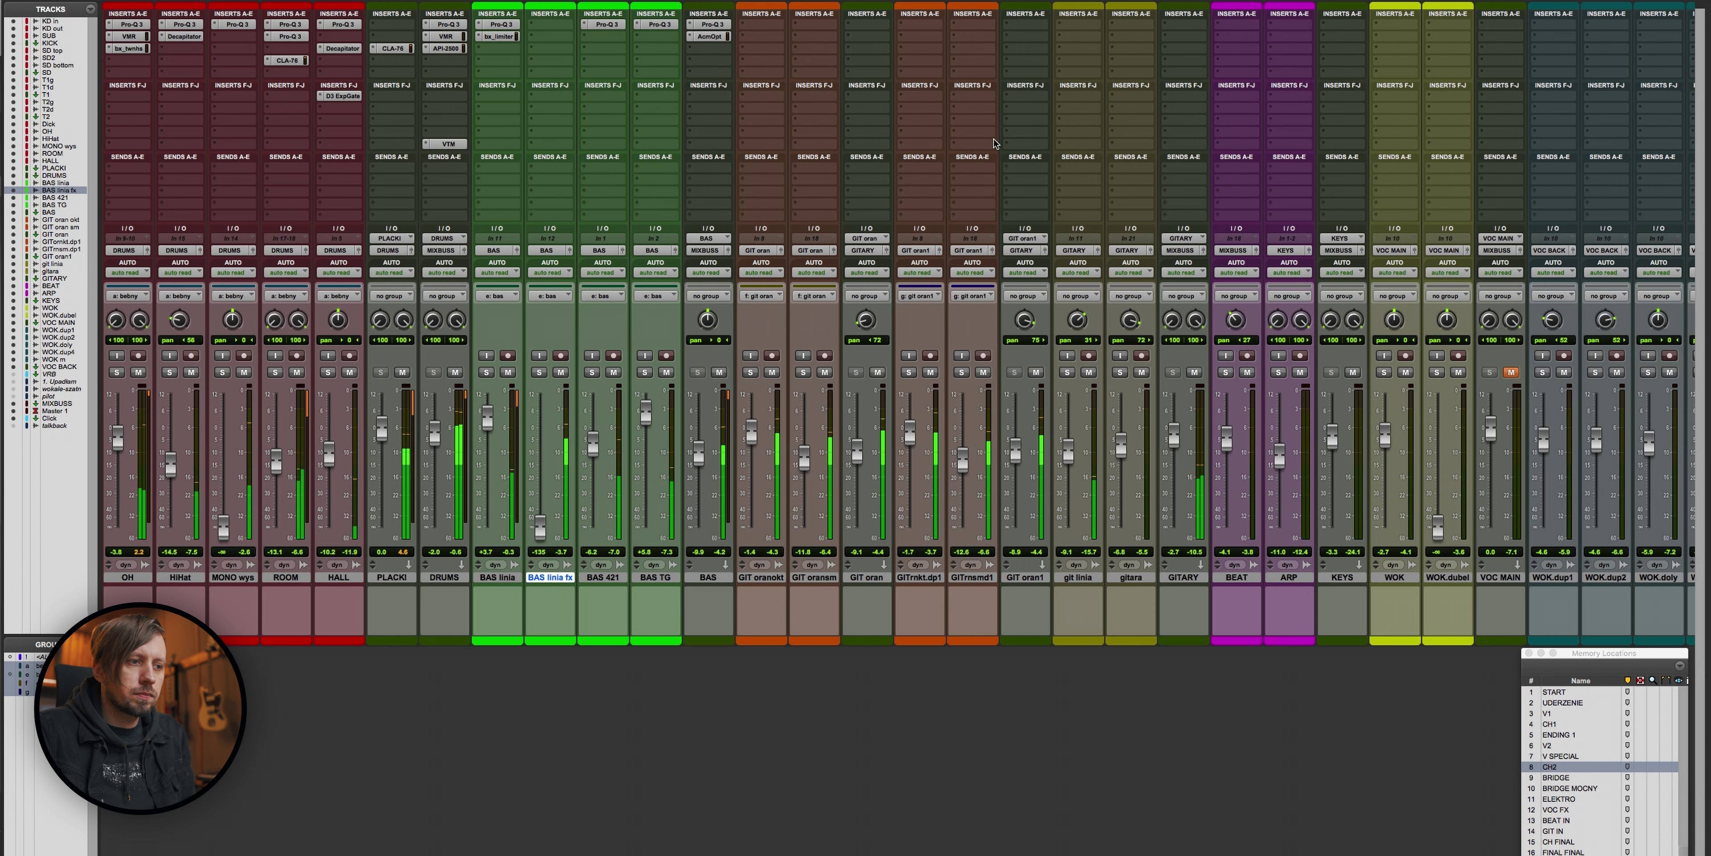
left_click(907, 373)
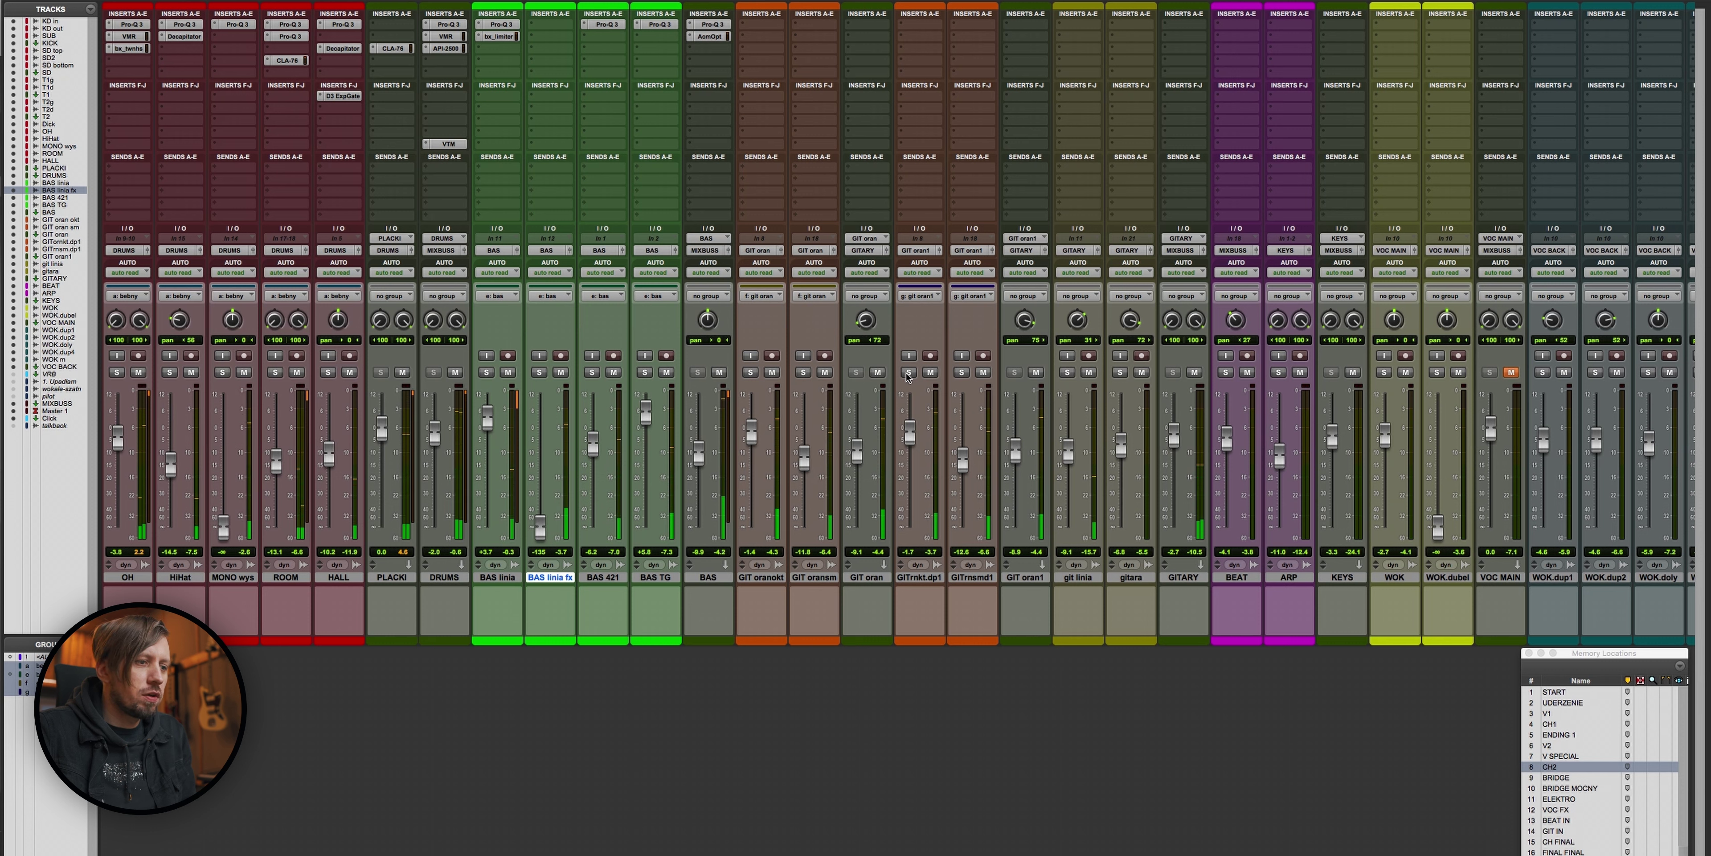
Step: Insert the Lindell 80 Channel mono EQ plug-in on the GIT oran1 track
left_click(1023, 38)
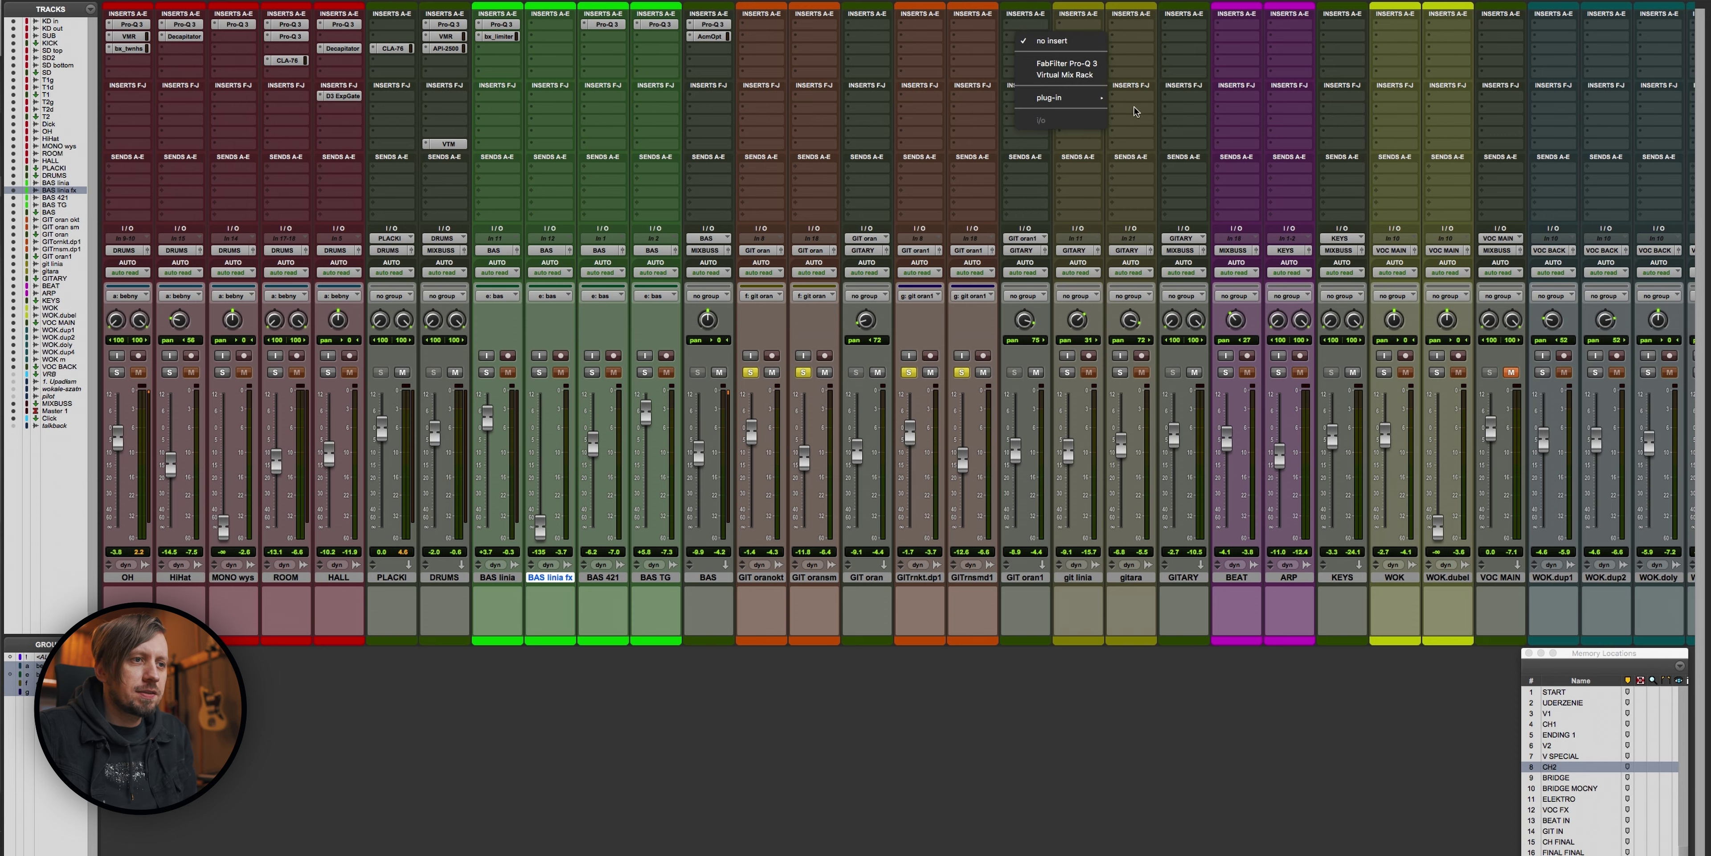
mouse_move(1063, 98)
mouse_move(1160, 106)
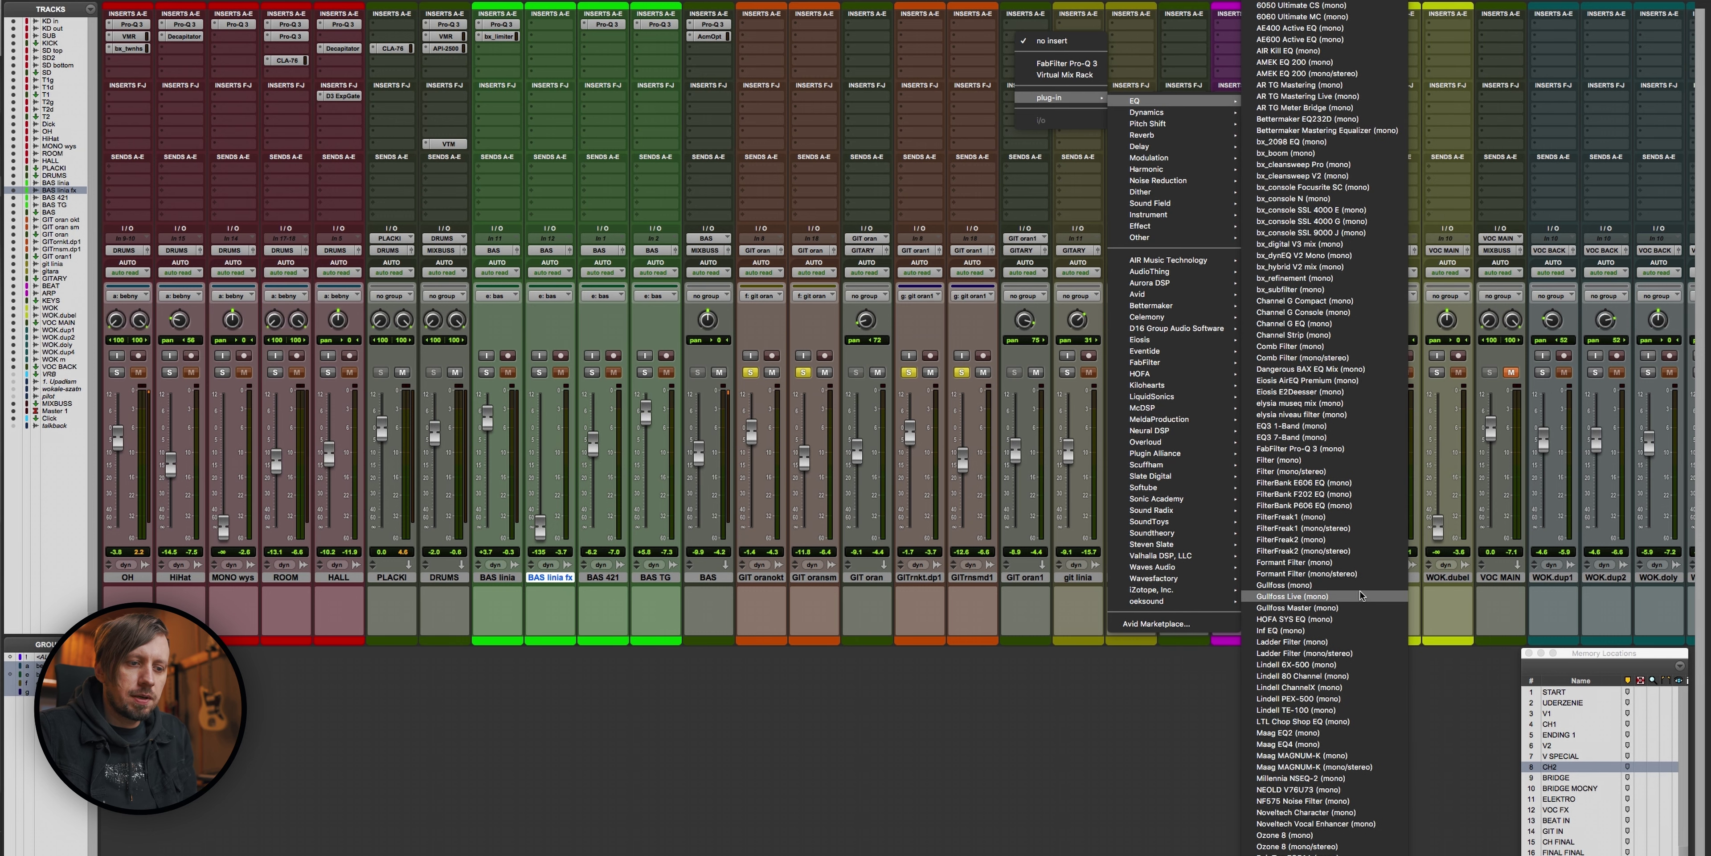
left_click(1334, 677)
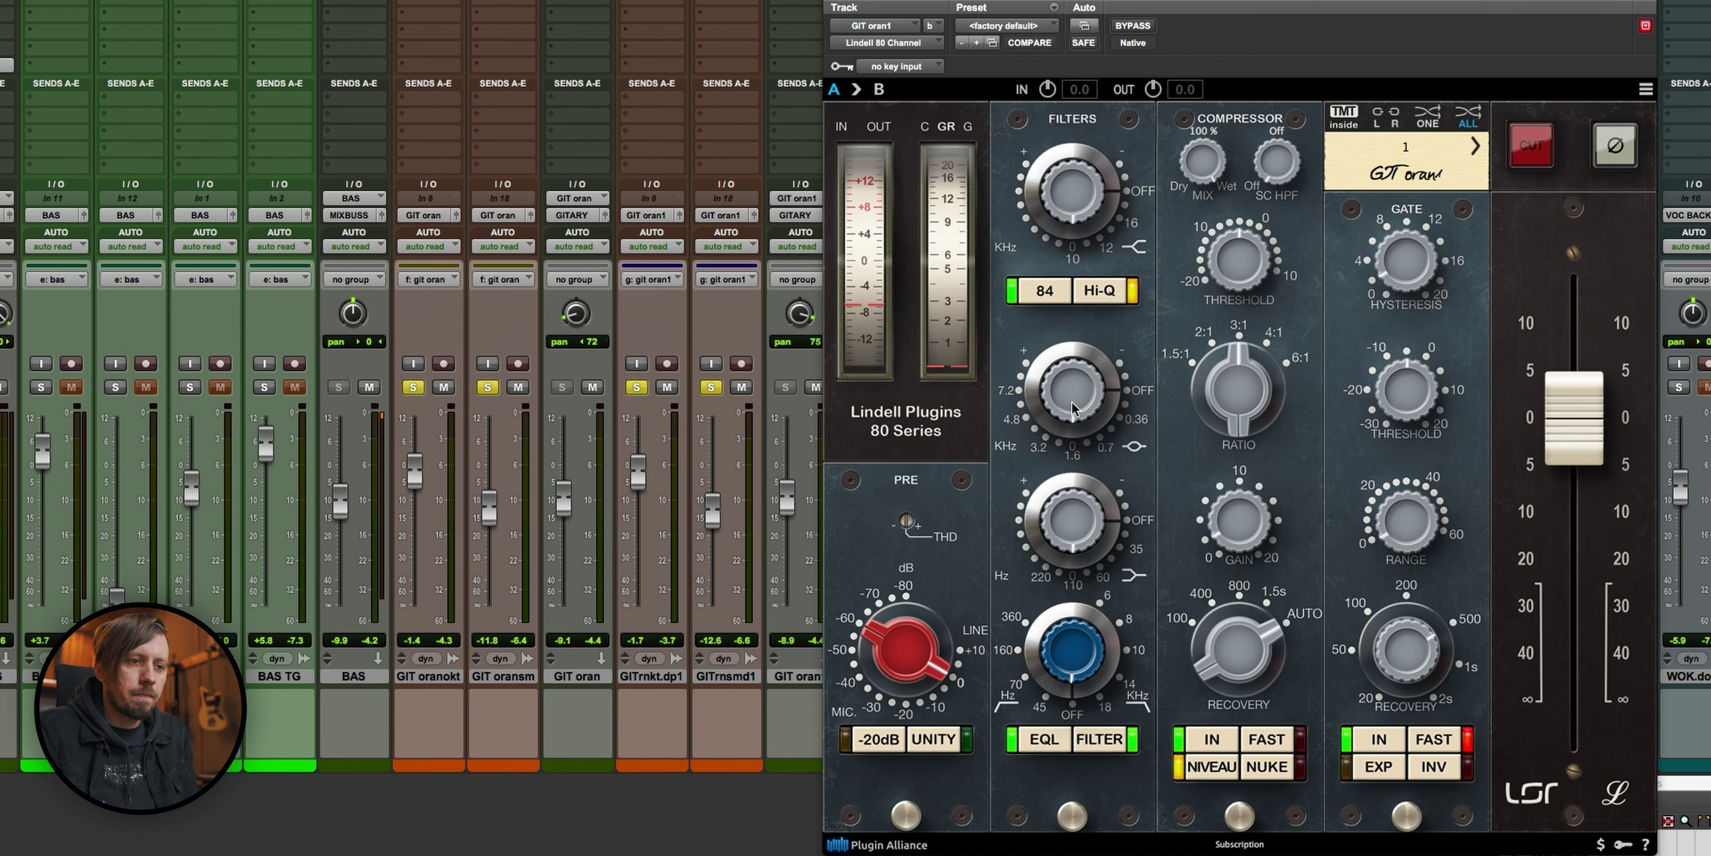
Step: During playback, boost the Lindell mid band to 18 dB, sweep its frequency for a warmer tone and reduce the boost
key("space")
left_click_drag(1043, 417, 1028, 284)
left_click_drag(1069, 393, 1054, 301)
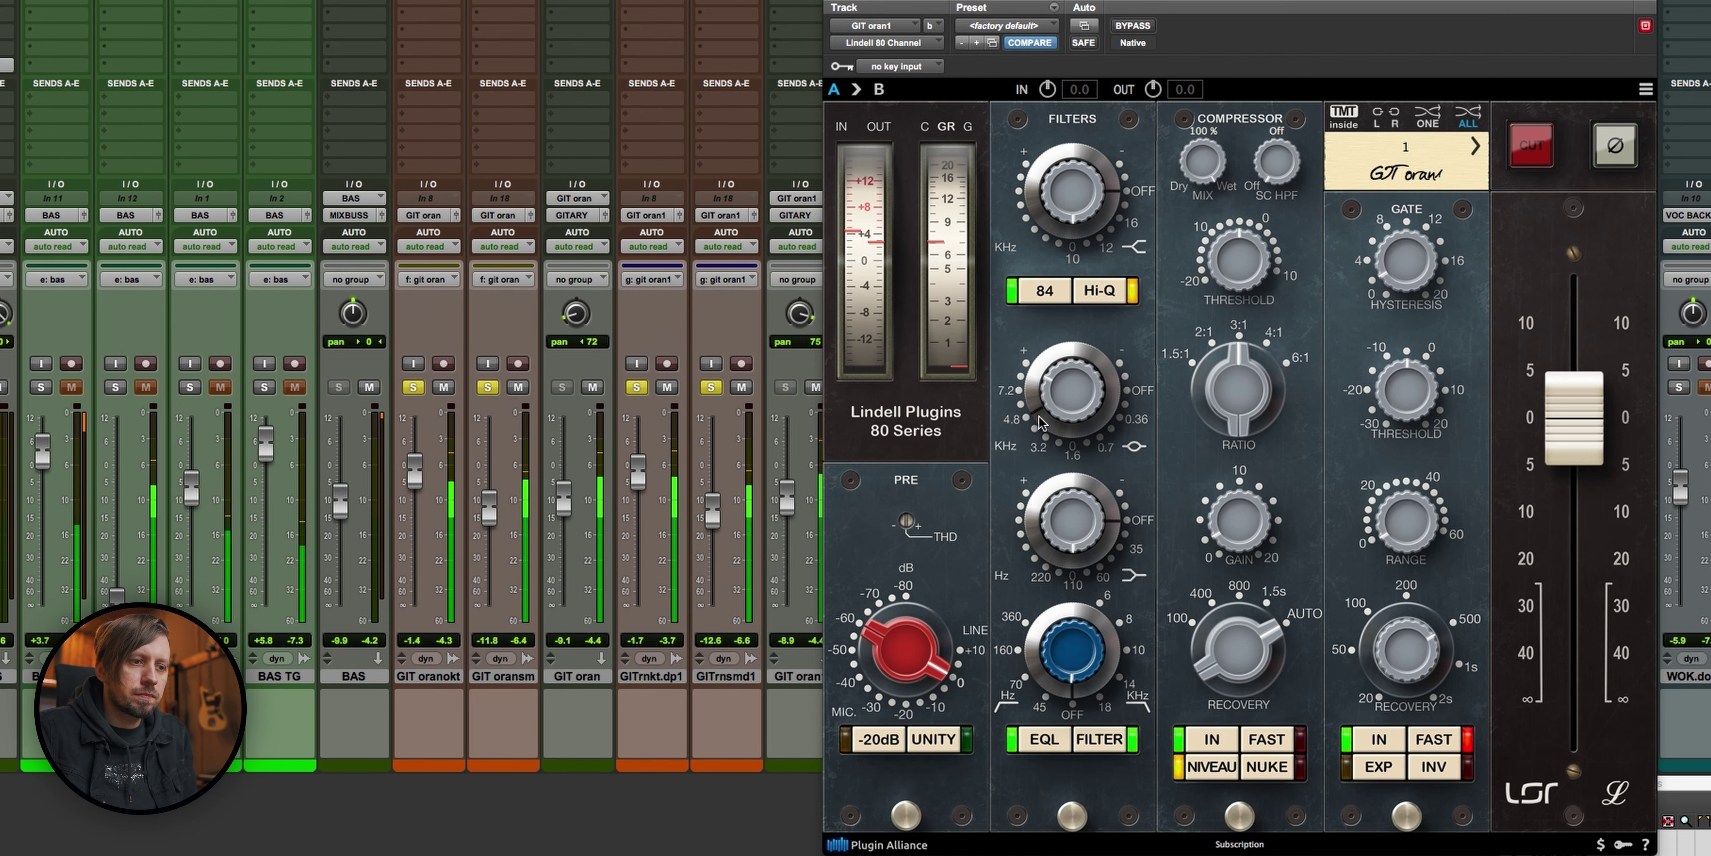
left_click_drag(1037, 411, 1058, 463)
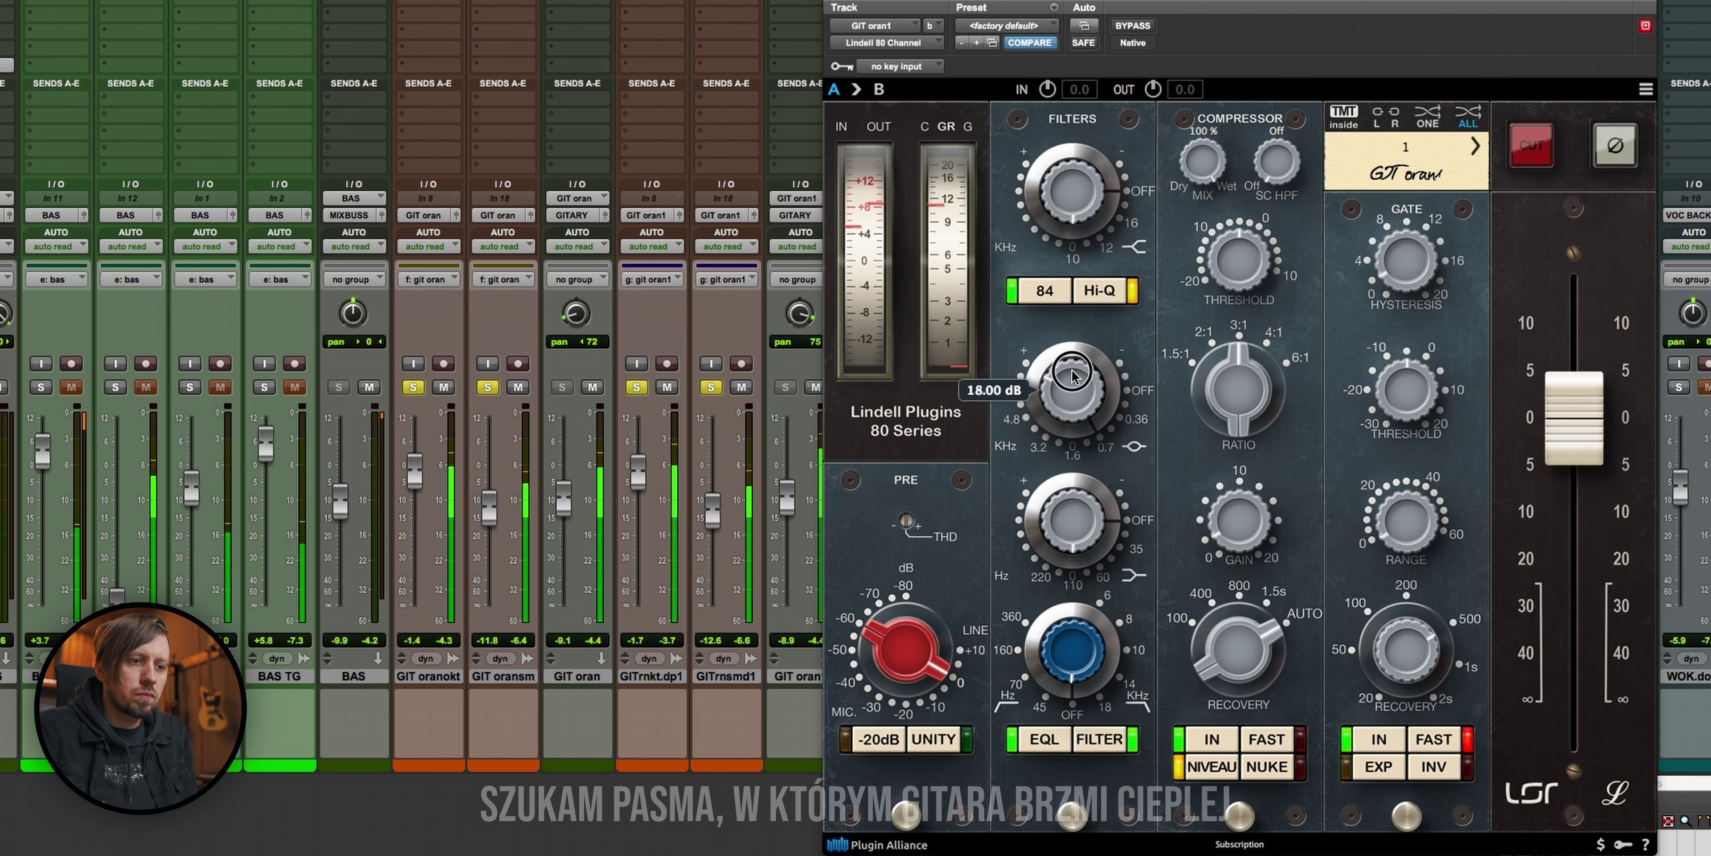
left_click_drag(1071, 375, 1075, 453)
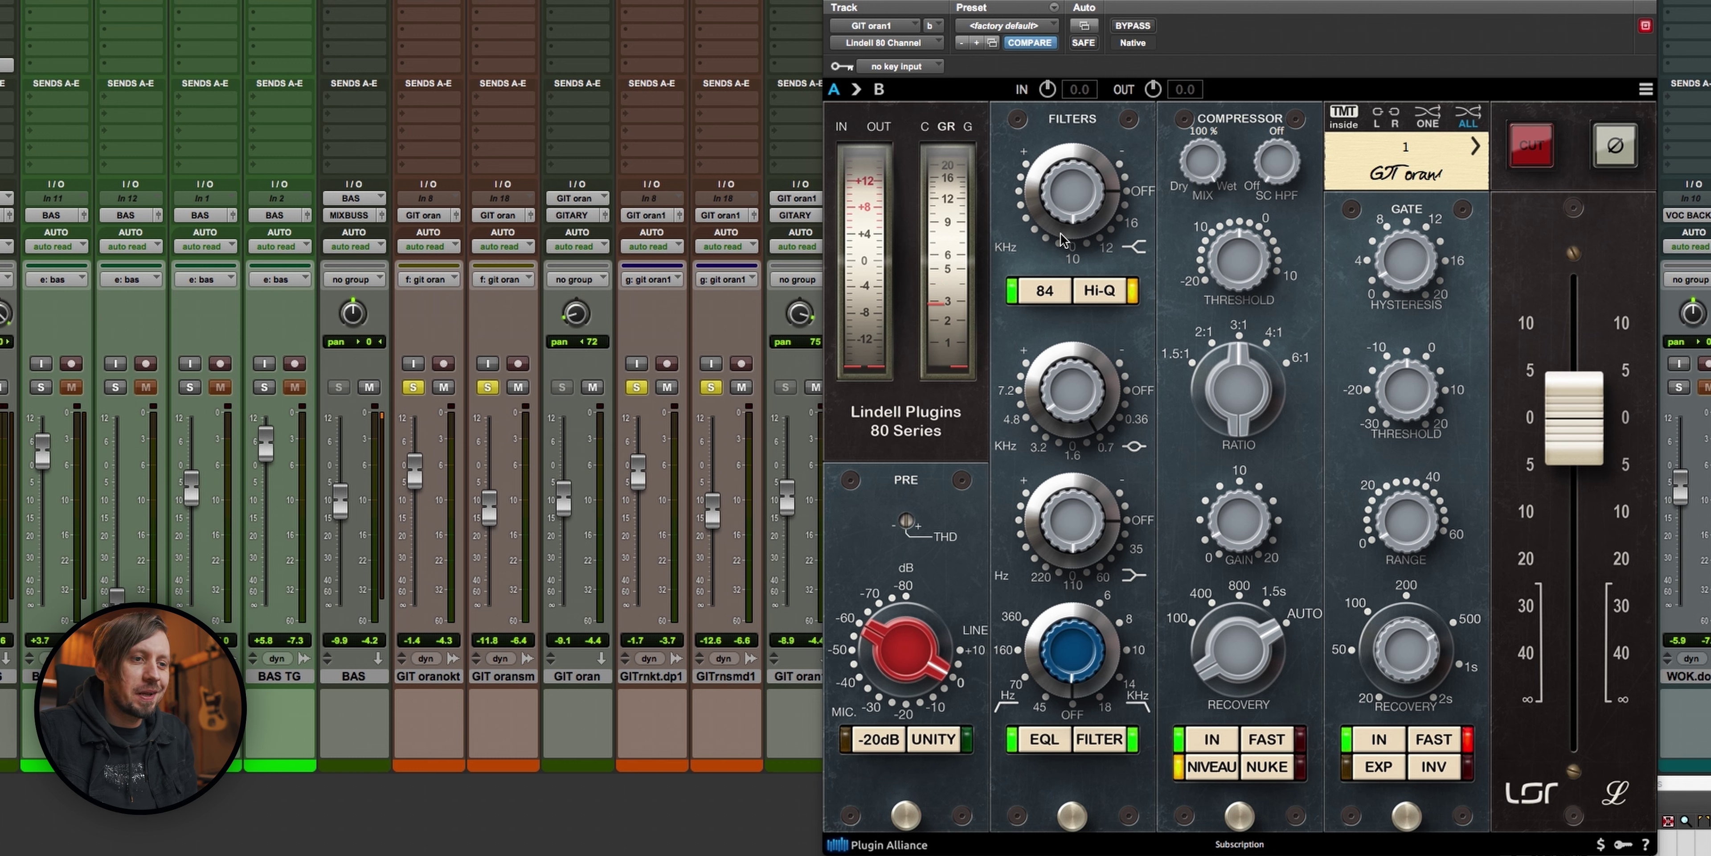
Step: Clear the solos on GIT oranokt and GIT oransm and resume playback of the remaining soloed guitar pair
left_click(487, 388)
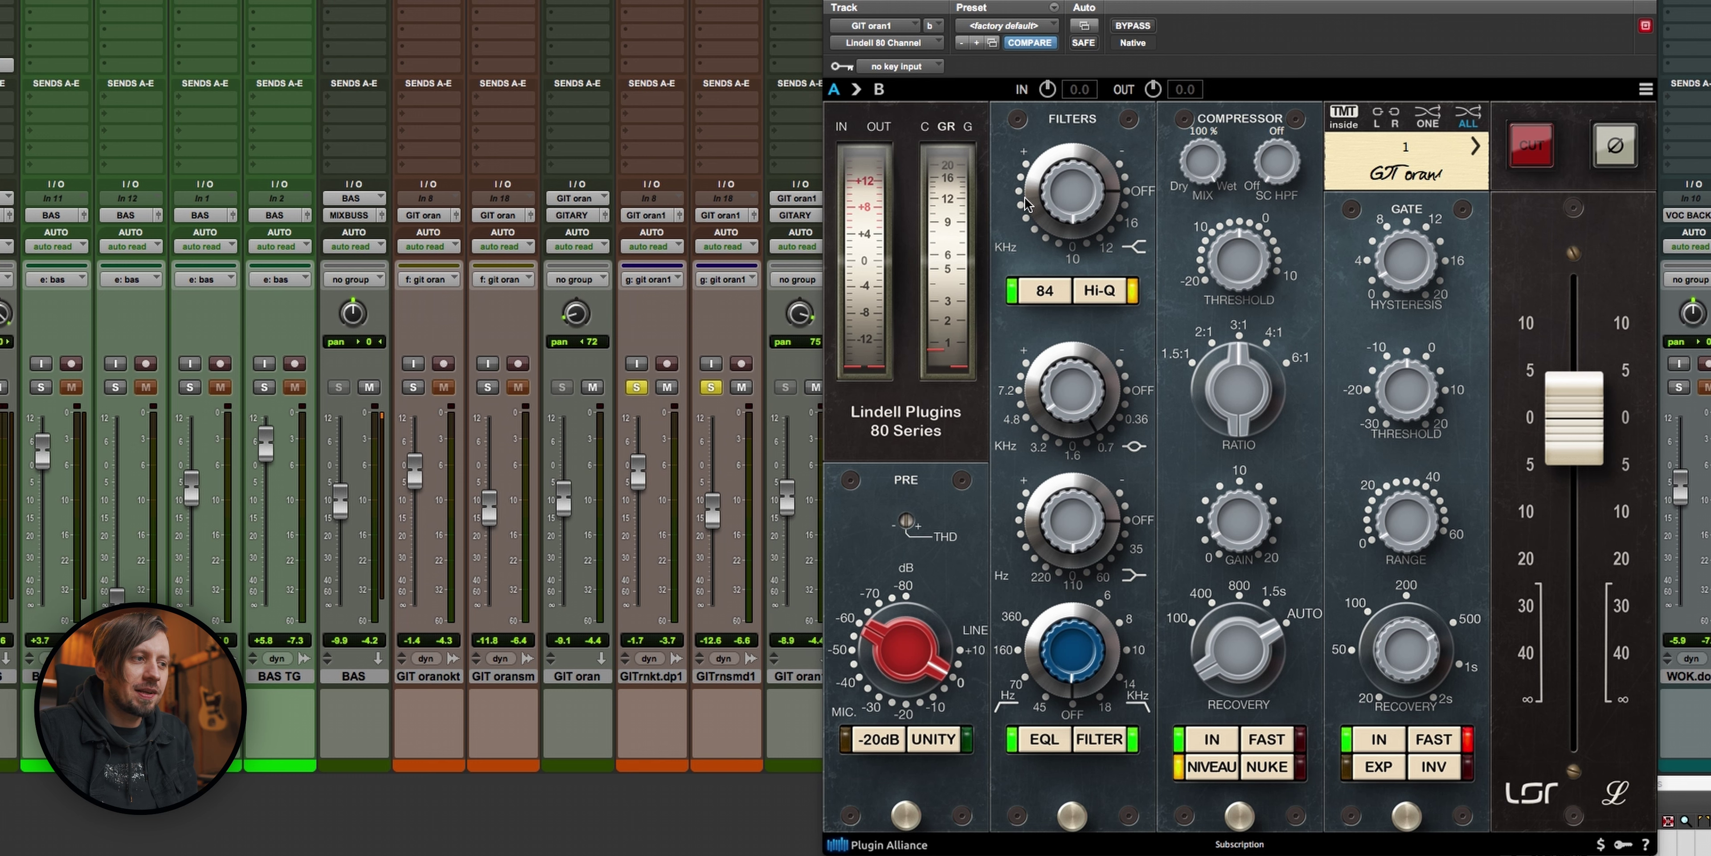
key("space")
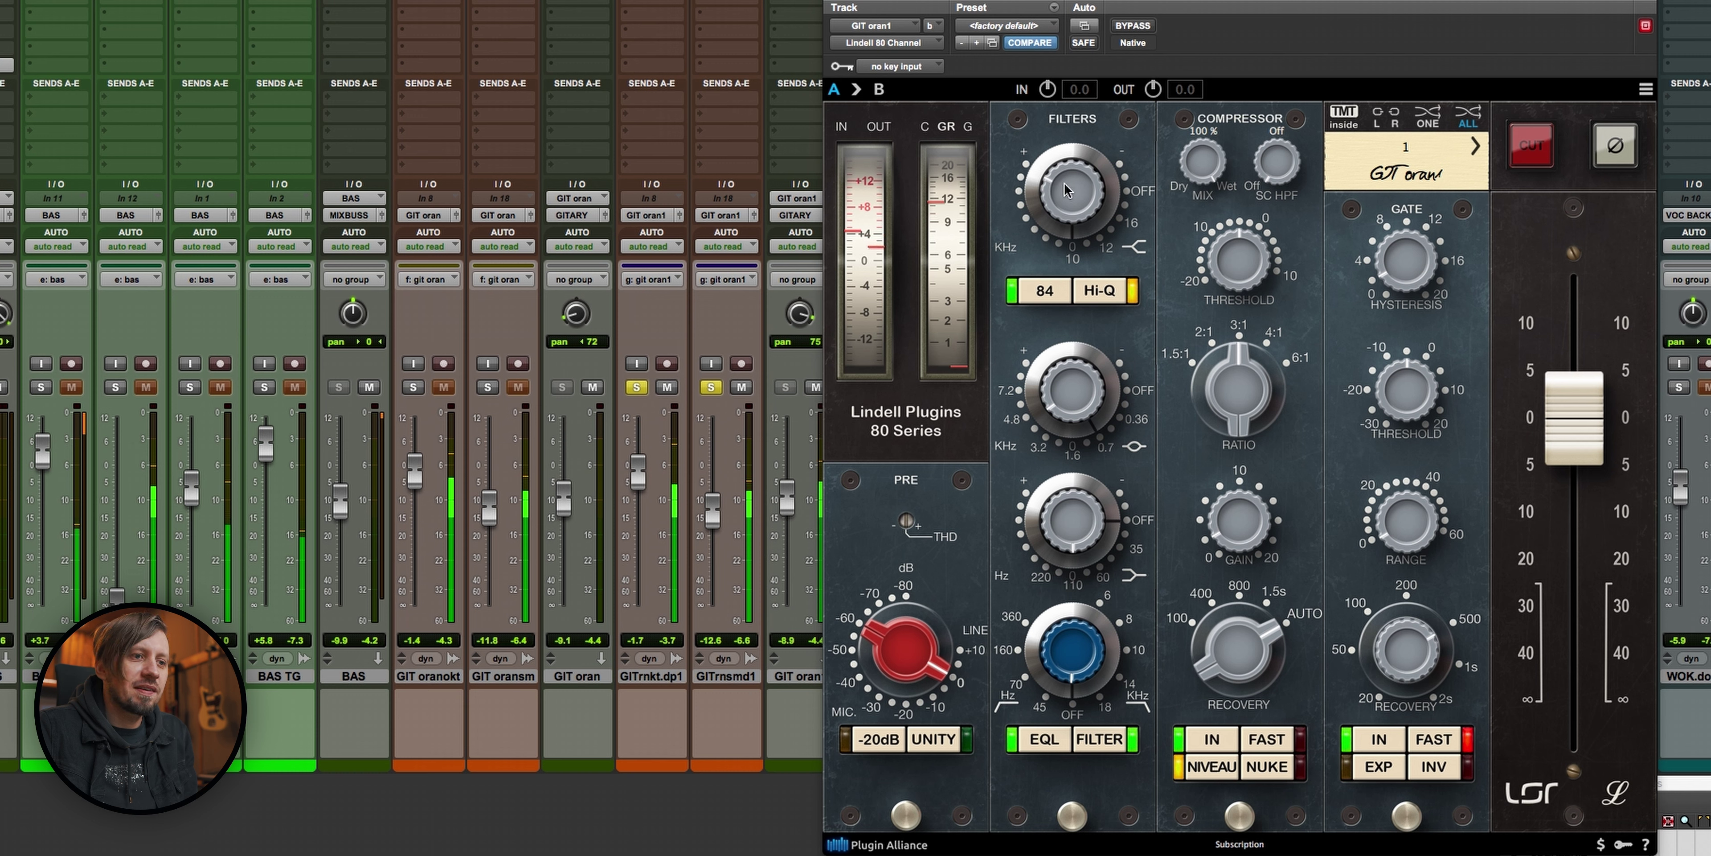
Step: Try a different gain on the Lindell high band and compare the sound with the plug-in bypassed
left_click_drag(1071, 193, 1076, 251)
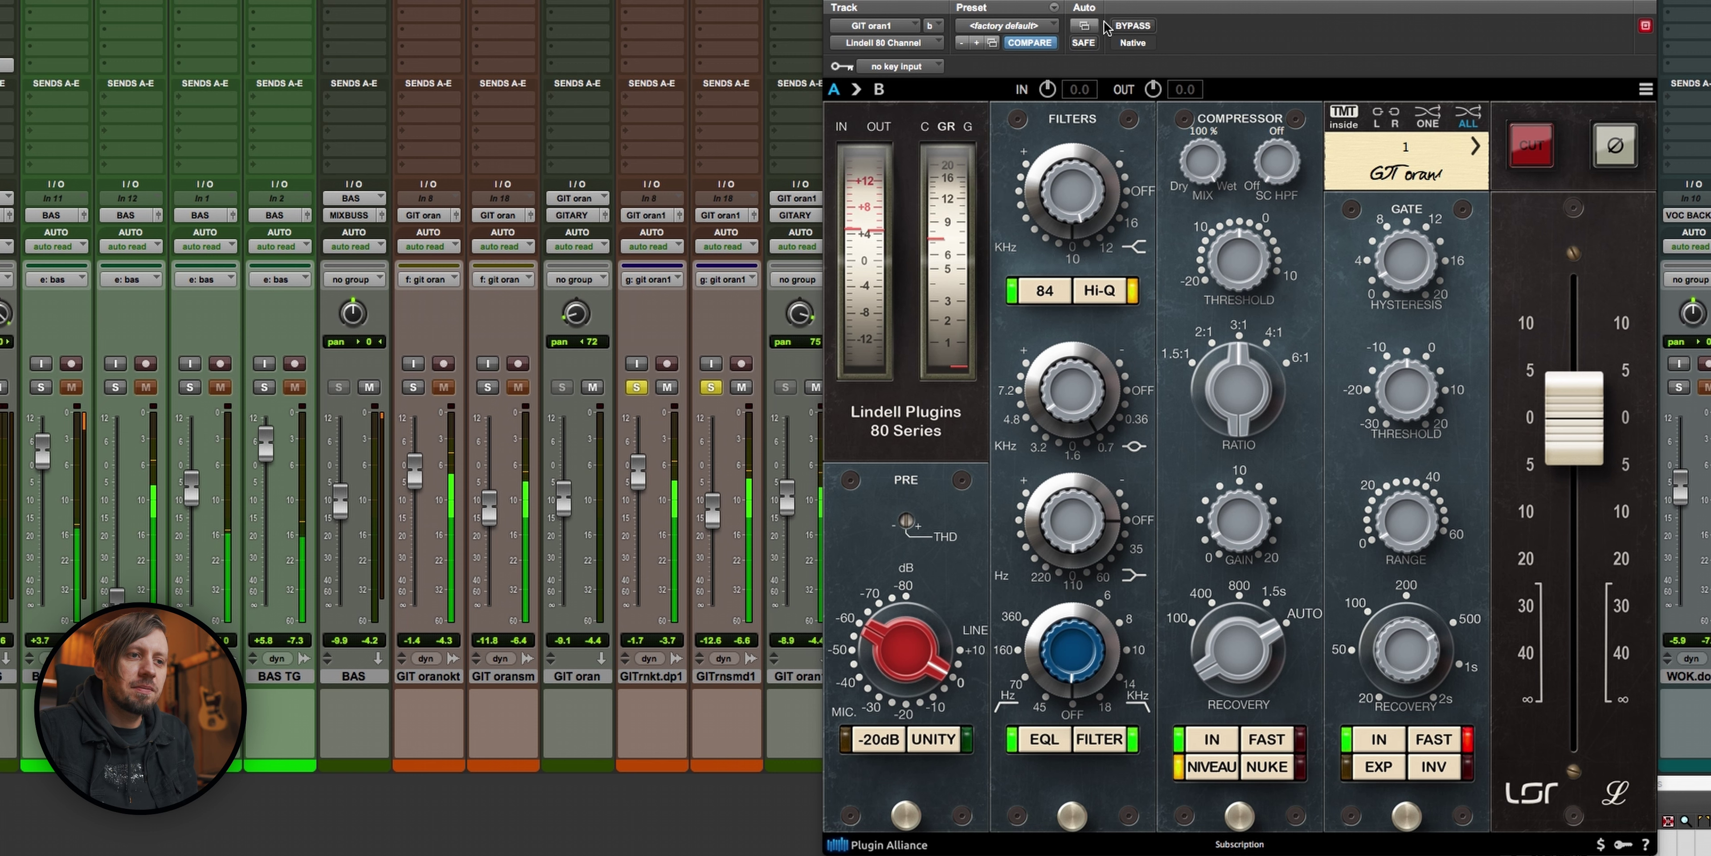
left_click(1128, 30)
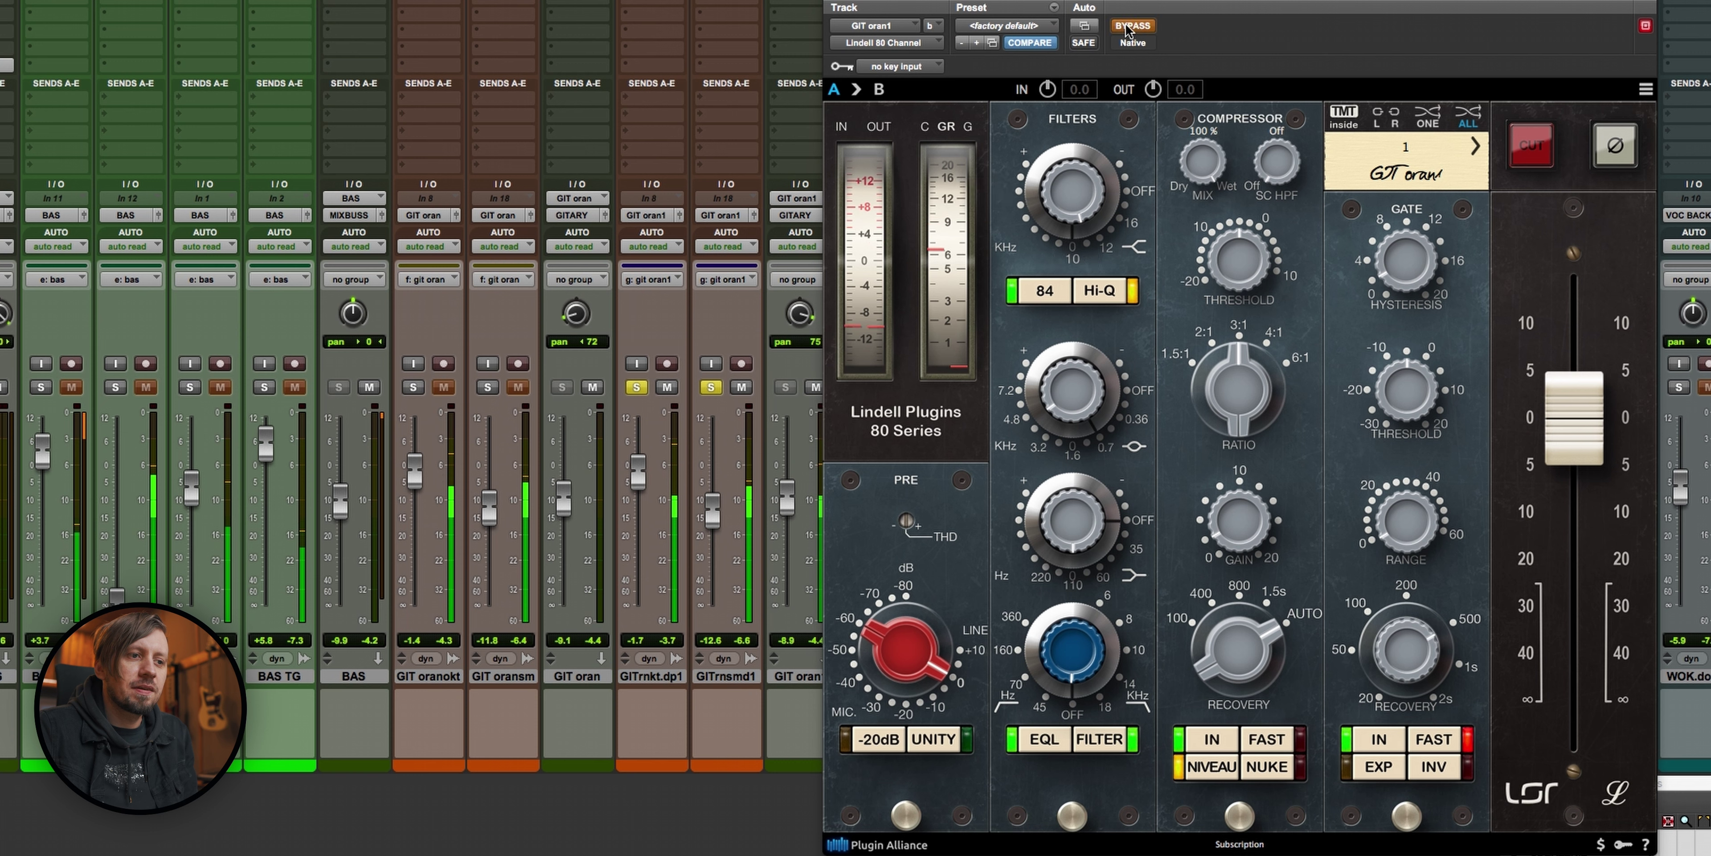
left_click(1128, 30)
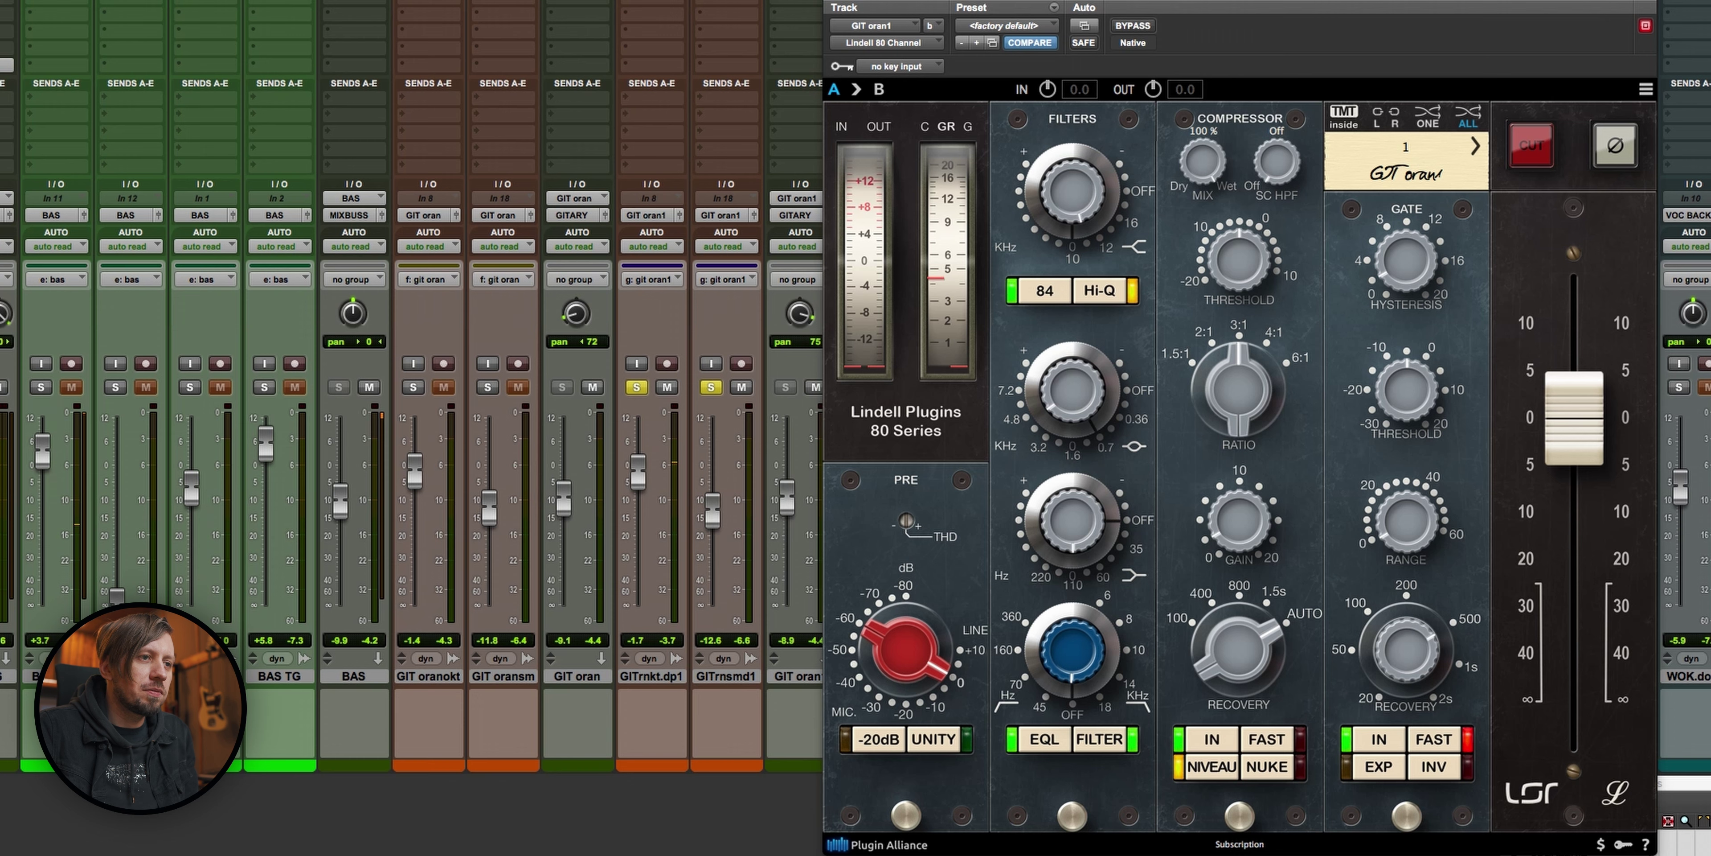
Step: Undo the Lindell 80 Channel insert on GIT oran1 and close the empty plug-in window
key("super+z")
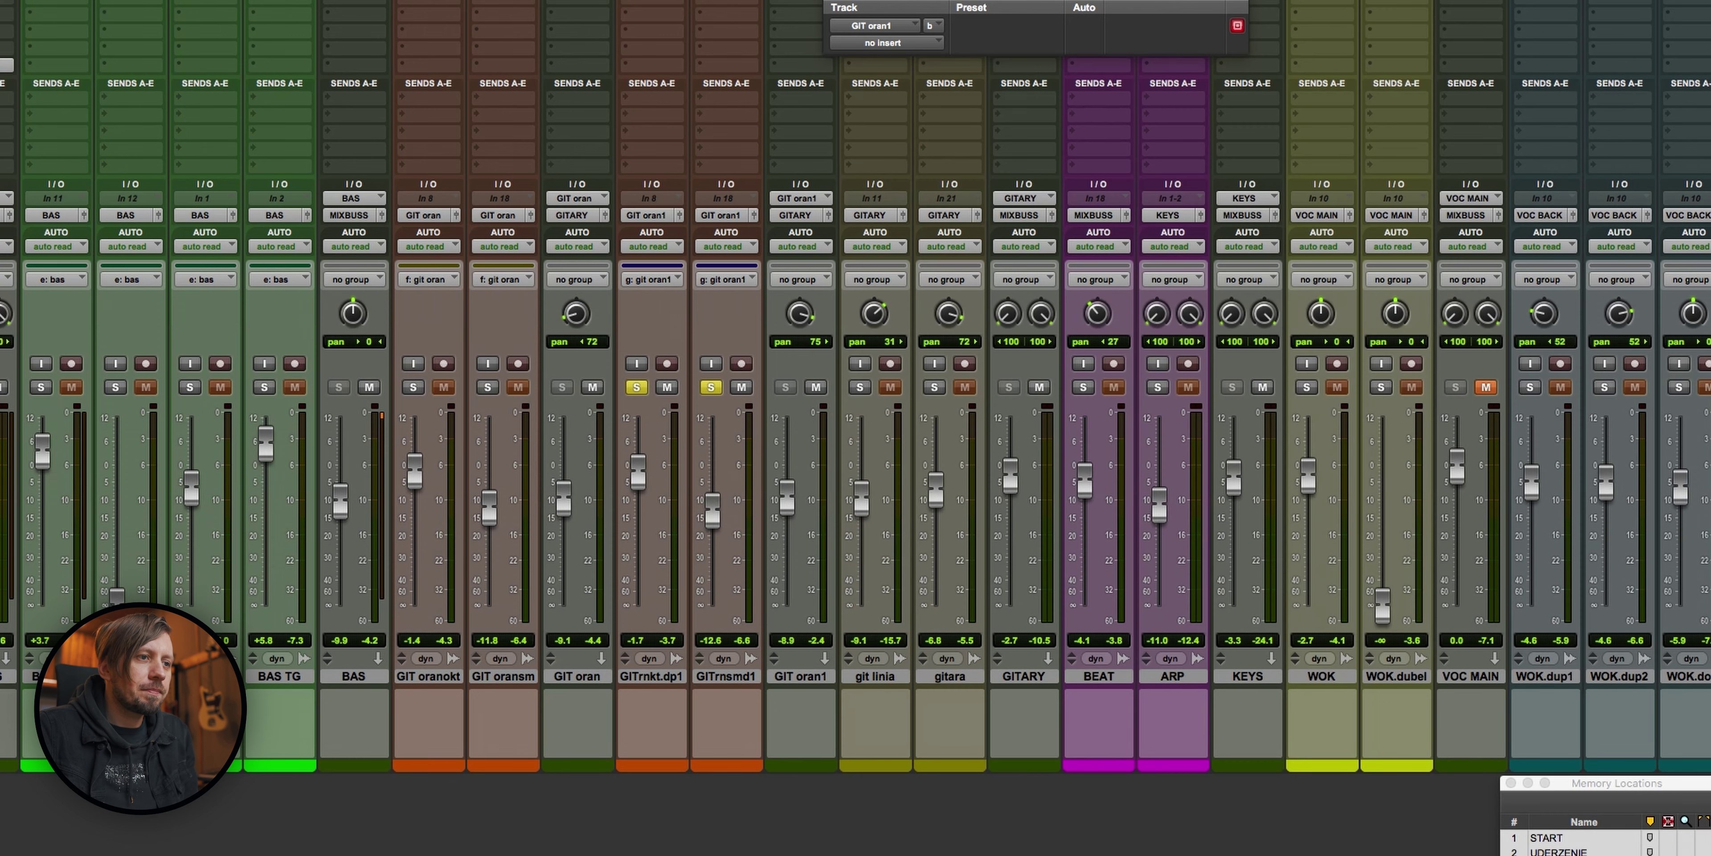
left_click(837, 0)
Step: Insert Virtual Mix Rack on GIT oran1 and leave the next insert slot empty
left_click(799, 0)
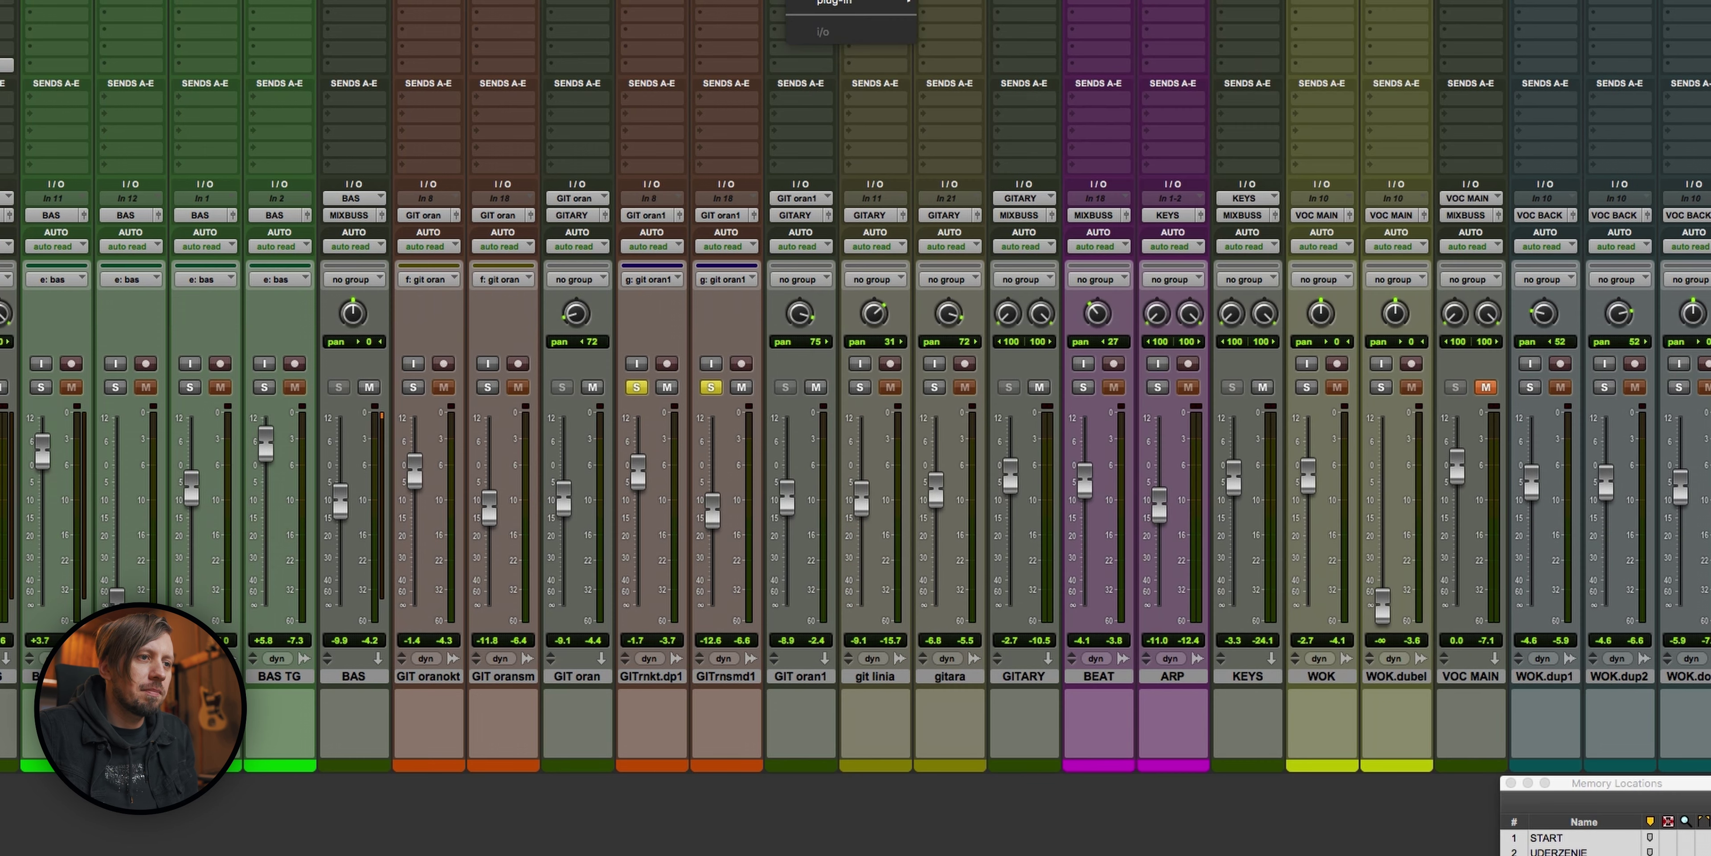
left_click(840, 0)
left_click(1018, 49)
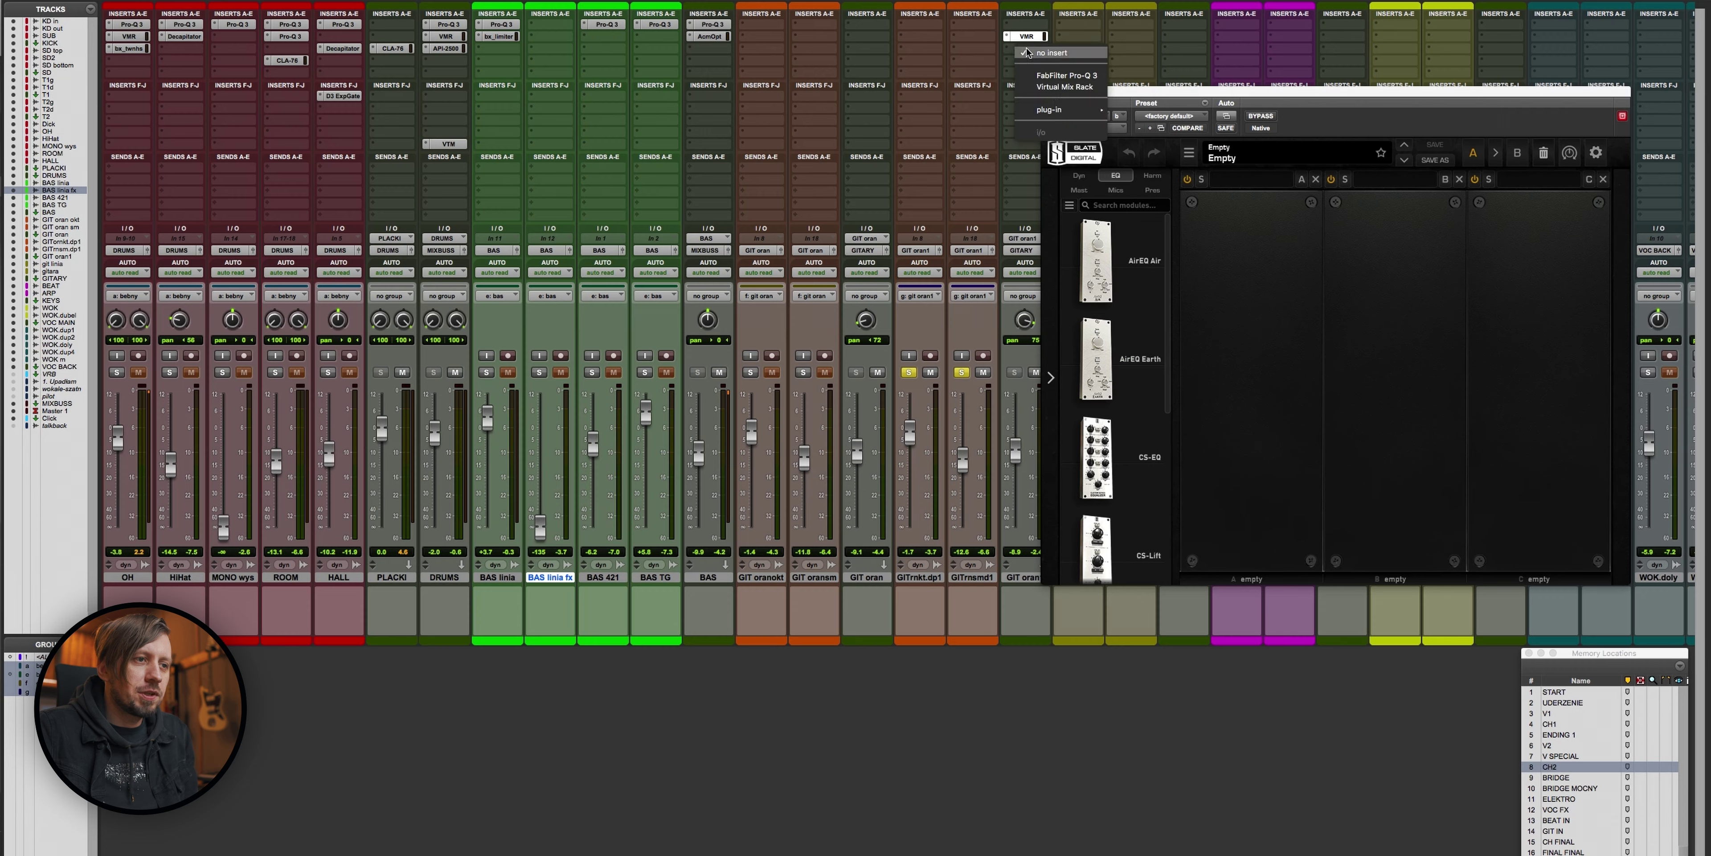
mouse_move(1056, 109)
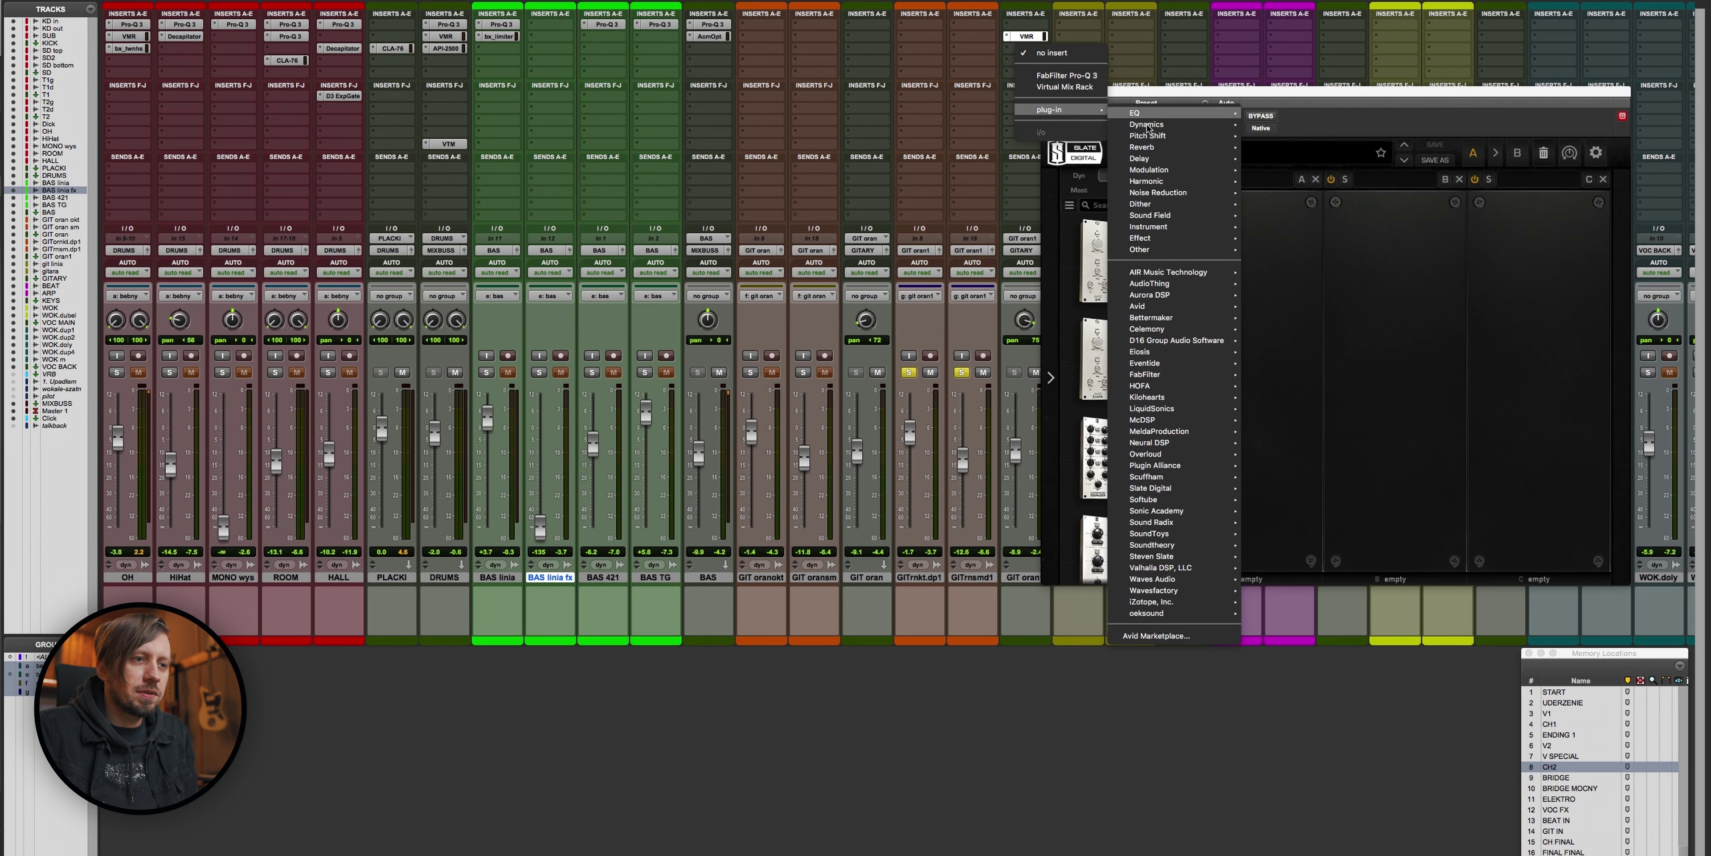
left_click(966, 55)
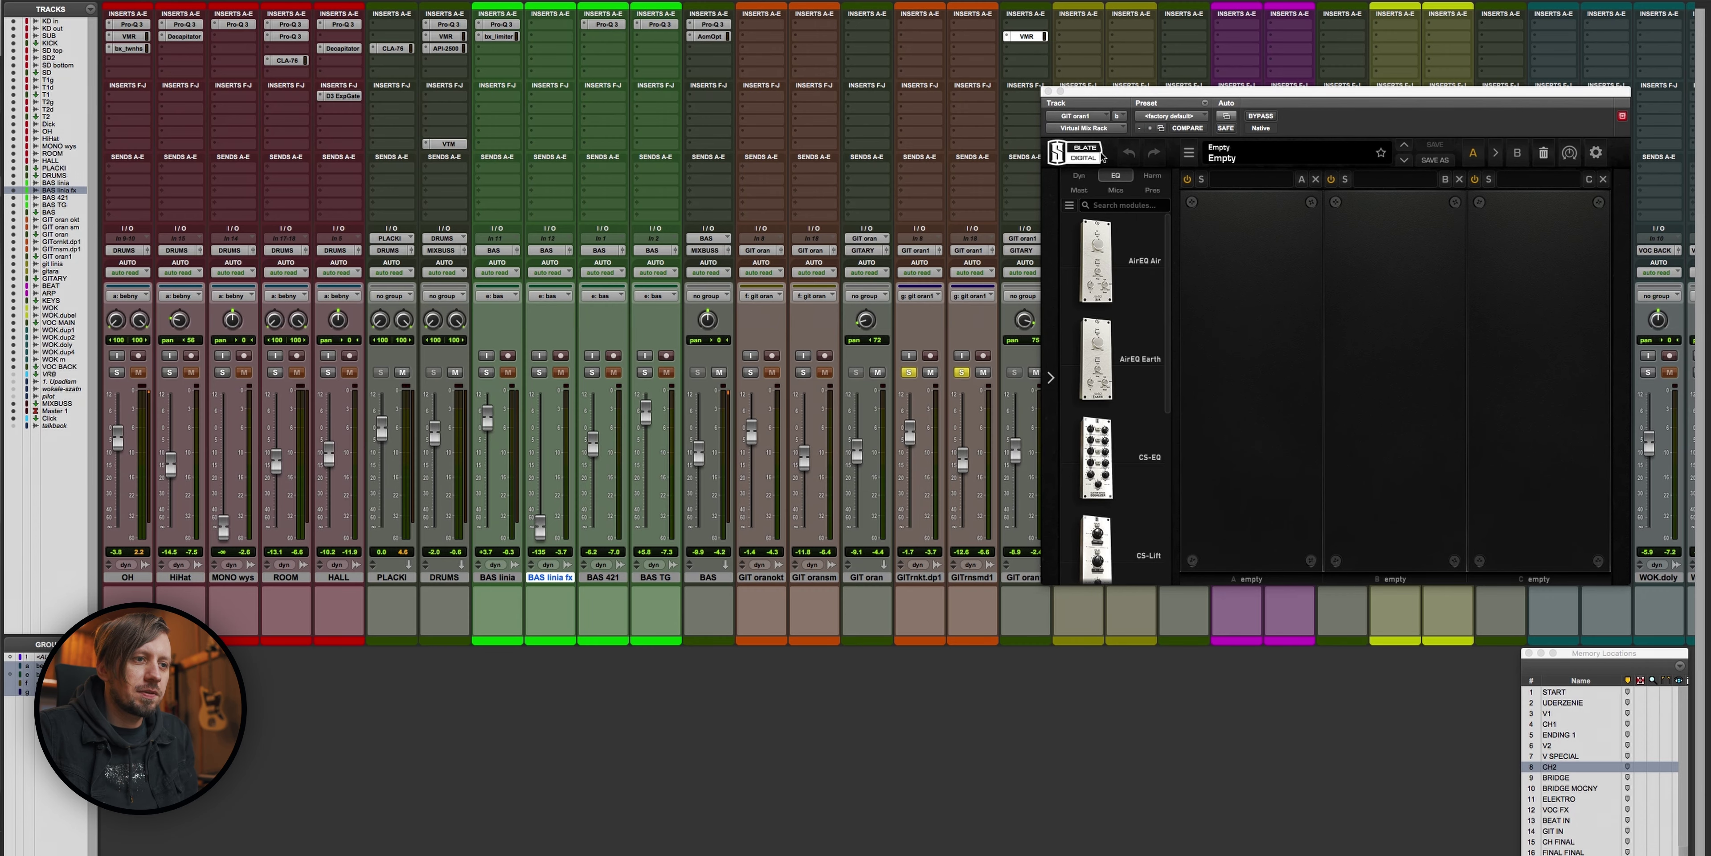
Step: Load the FG-N module from the EQ category into the rack's slot A
left_click(1113, 174)
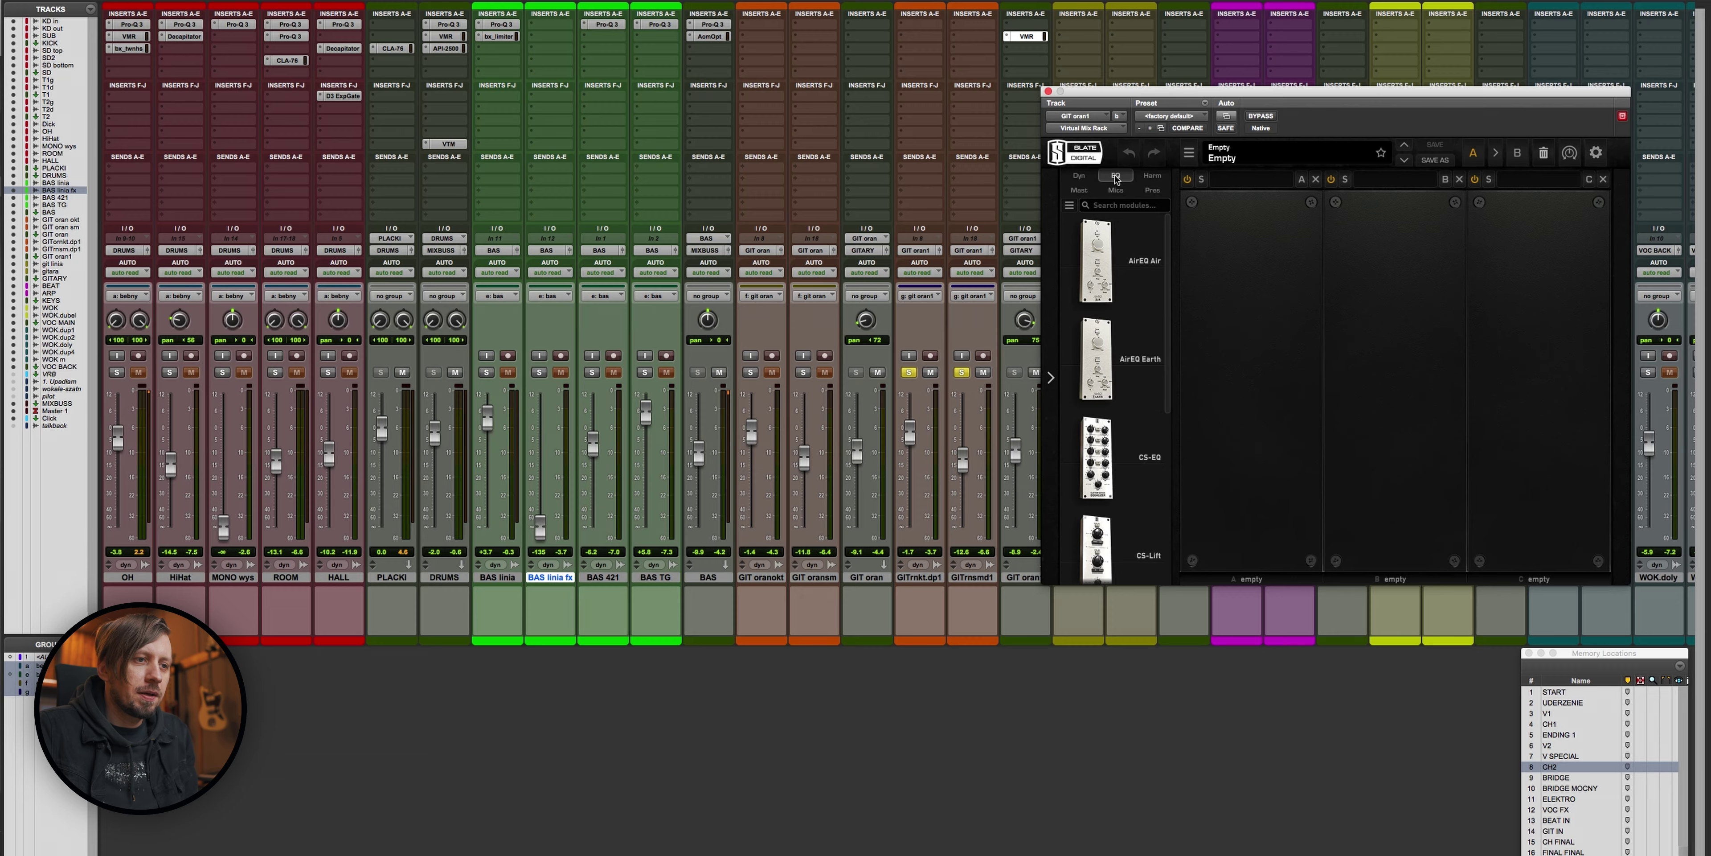
scroll(1108, 398, "down", 5)
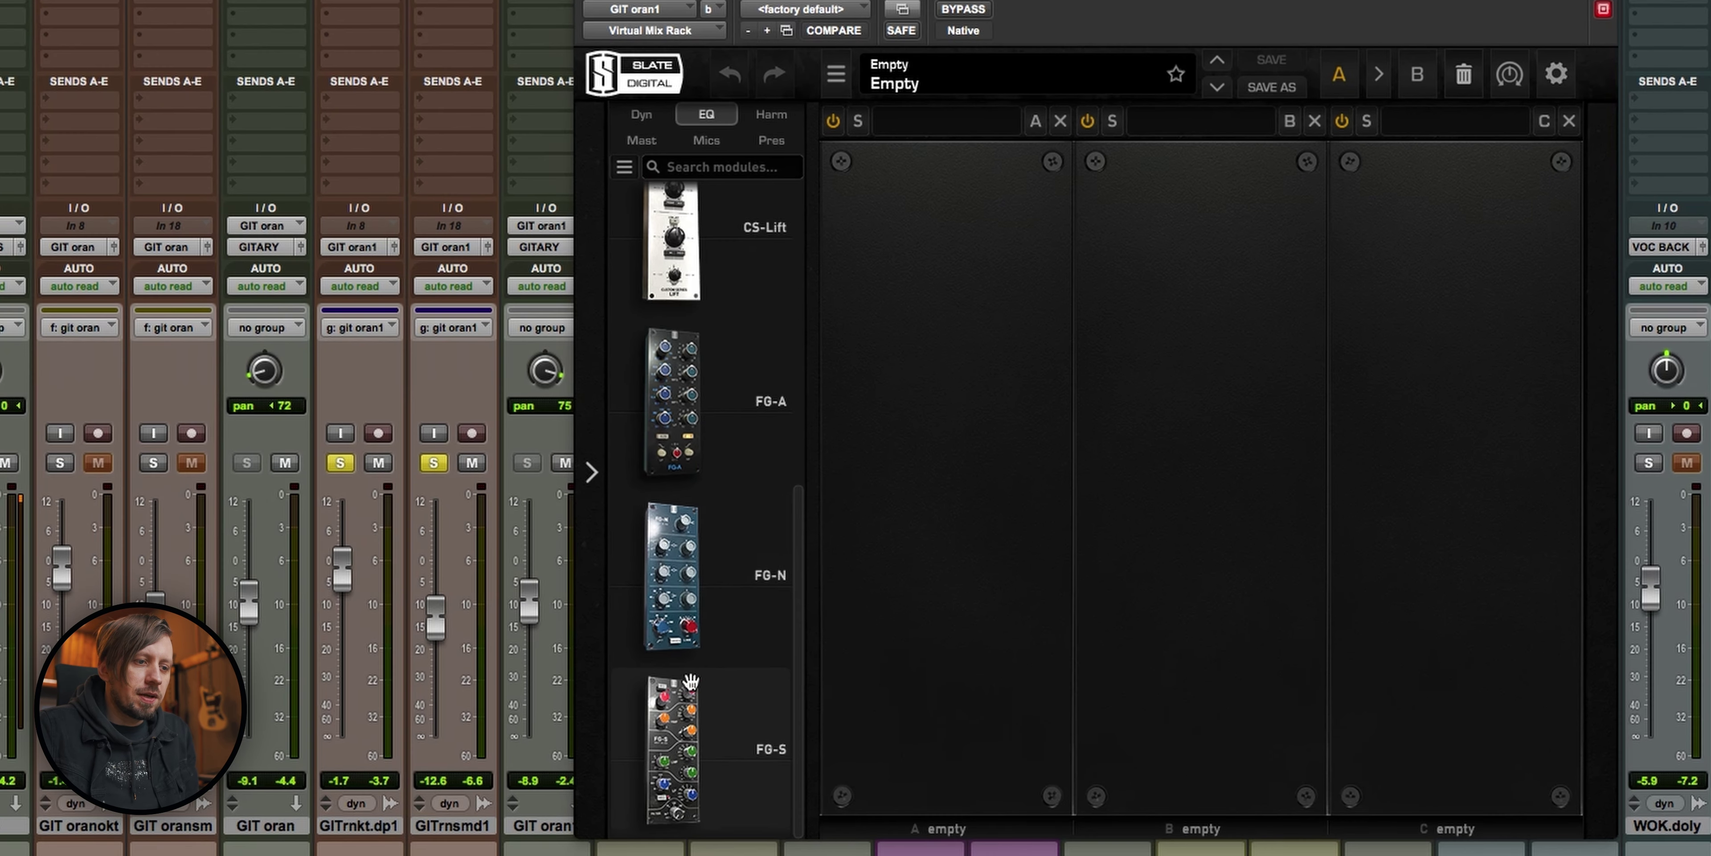
left_click_drag(900, 485, 1117, 453)
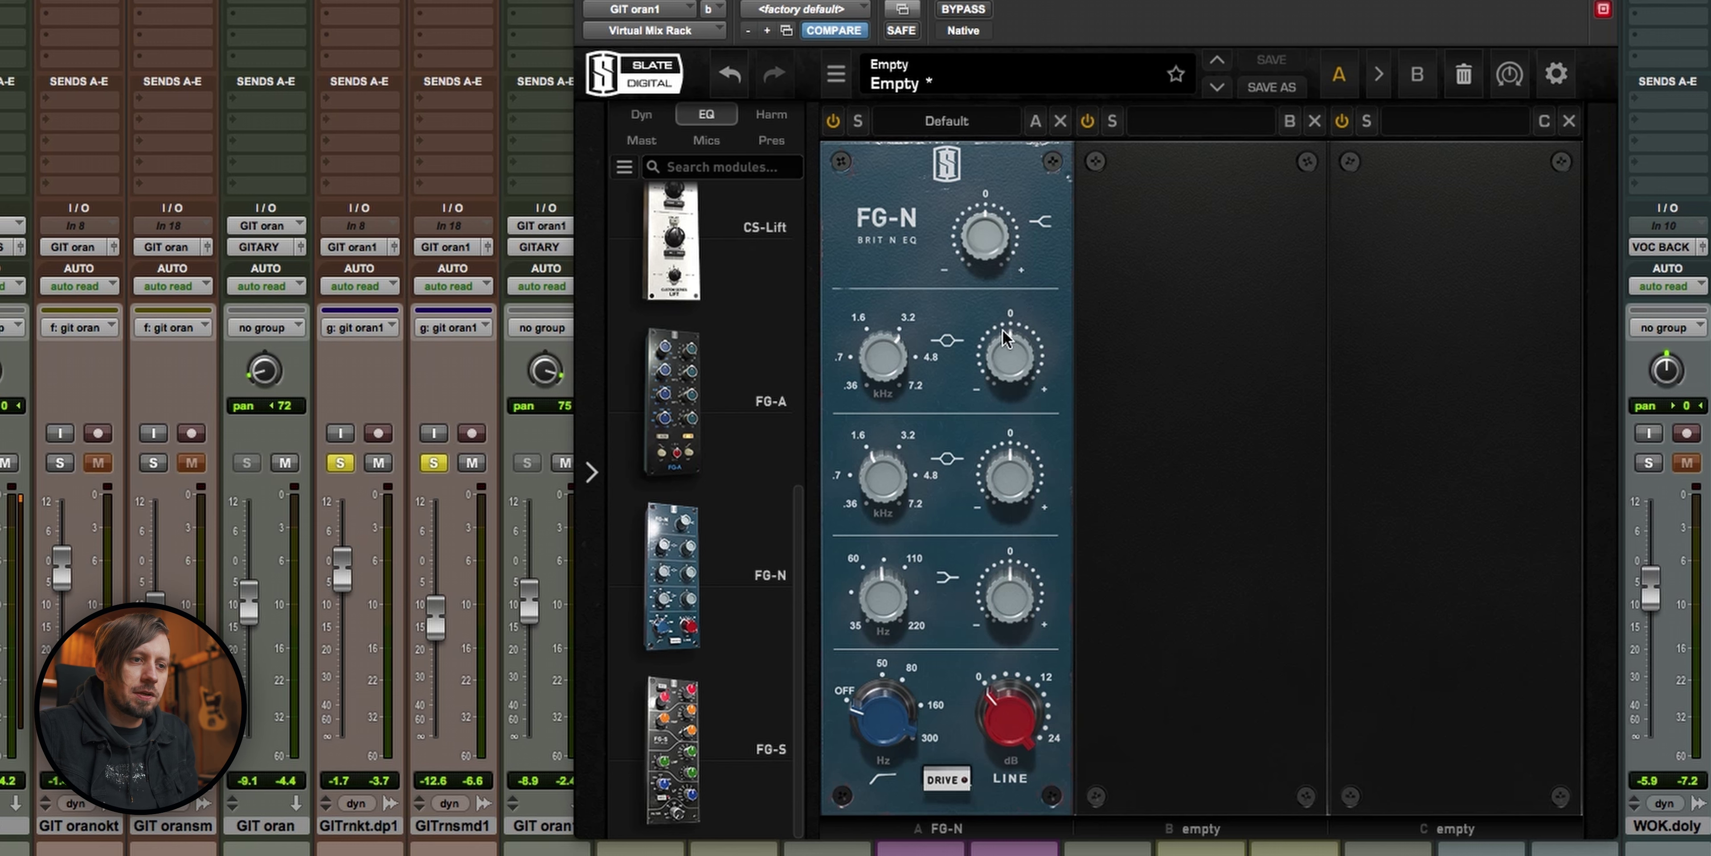
Step: Sweep the FG-N lower mid band with a boost of about 11.7 dB, settle on a milder boost and compare with bypass
key("space")
left_click_drag(999, 234, 1004, 307)
left_click_drag(1032, 487, 1028, 412)
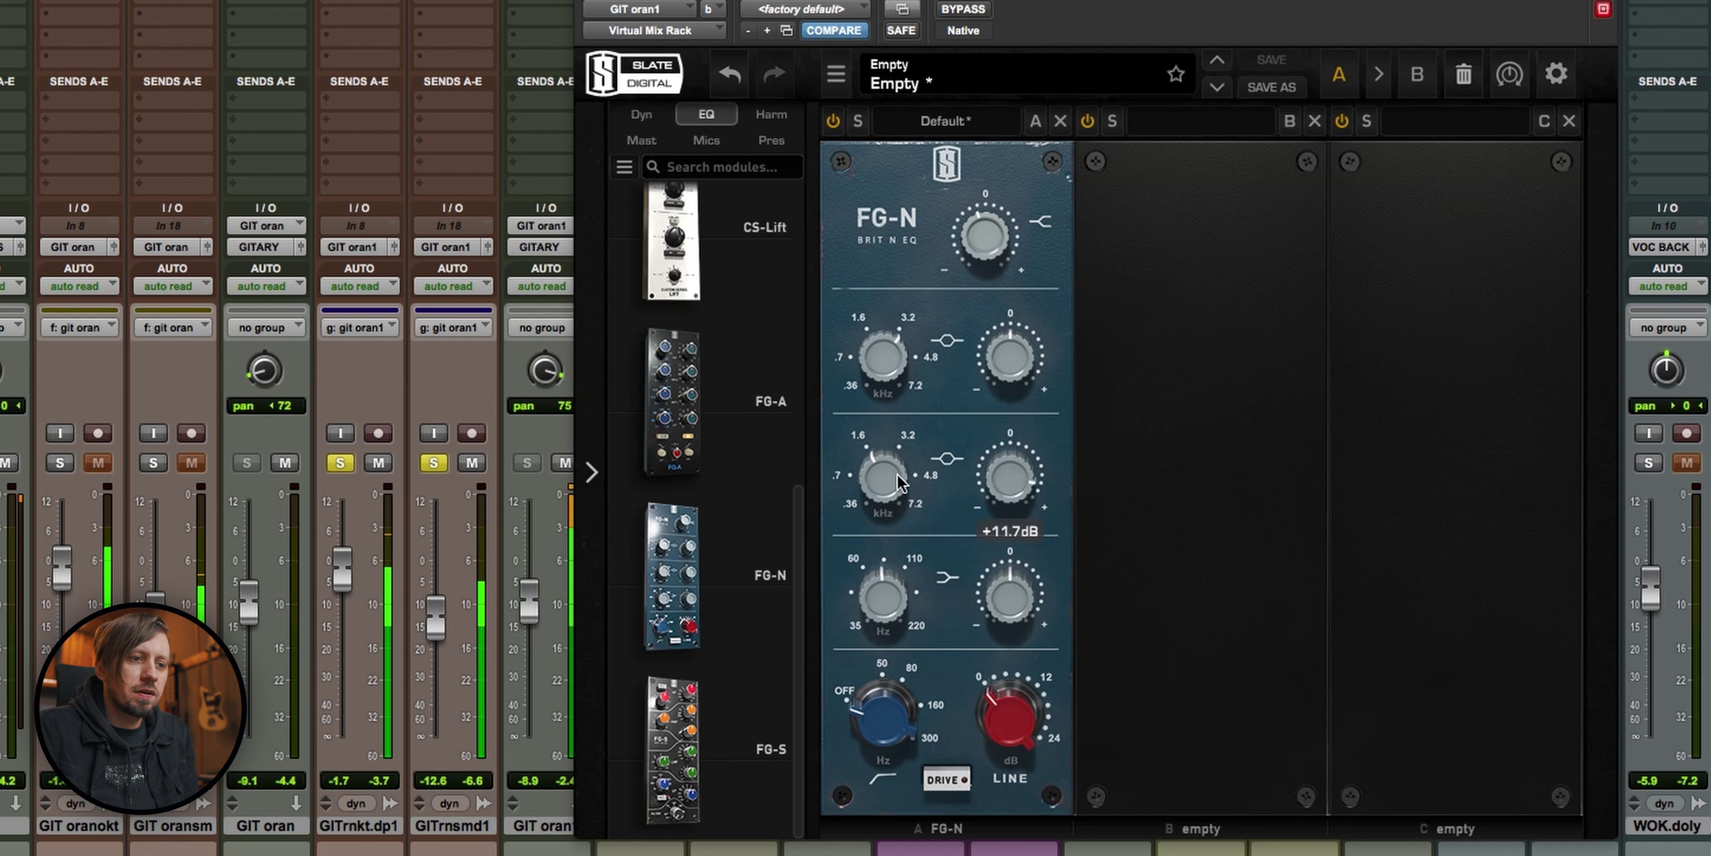
left_click_drag(887, 477, 894, 525)
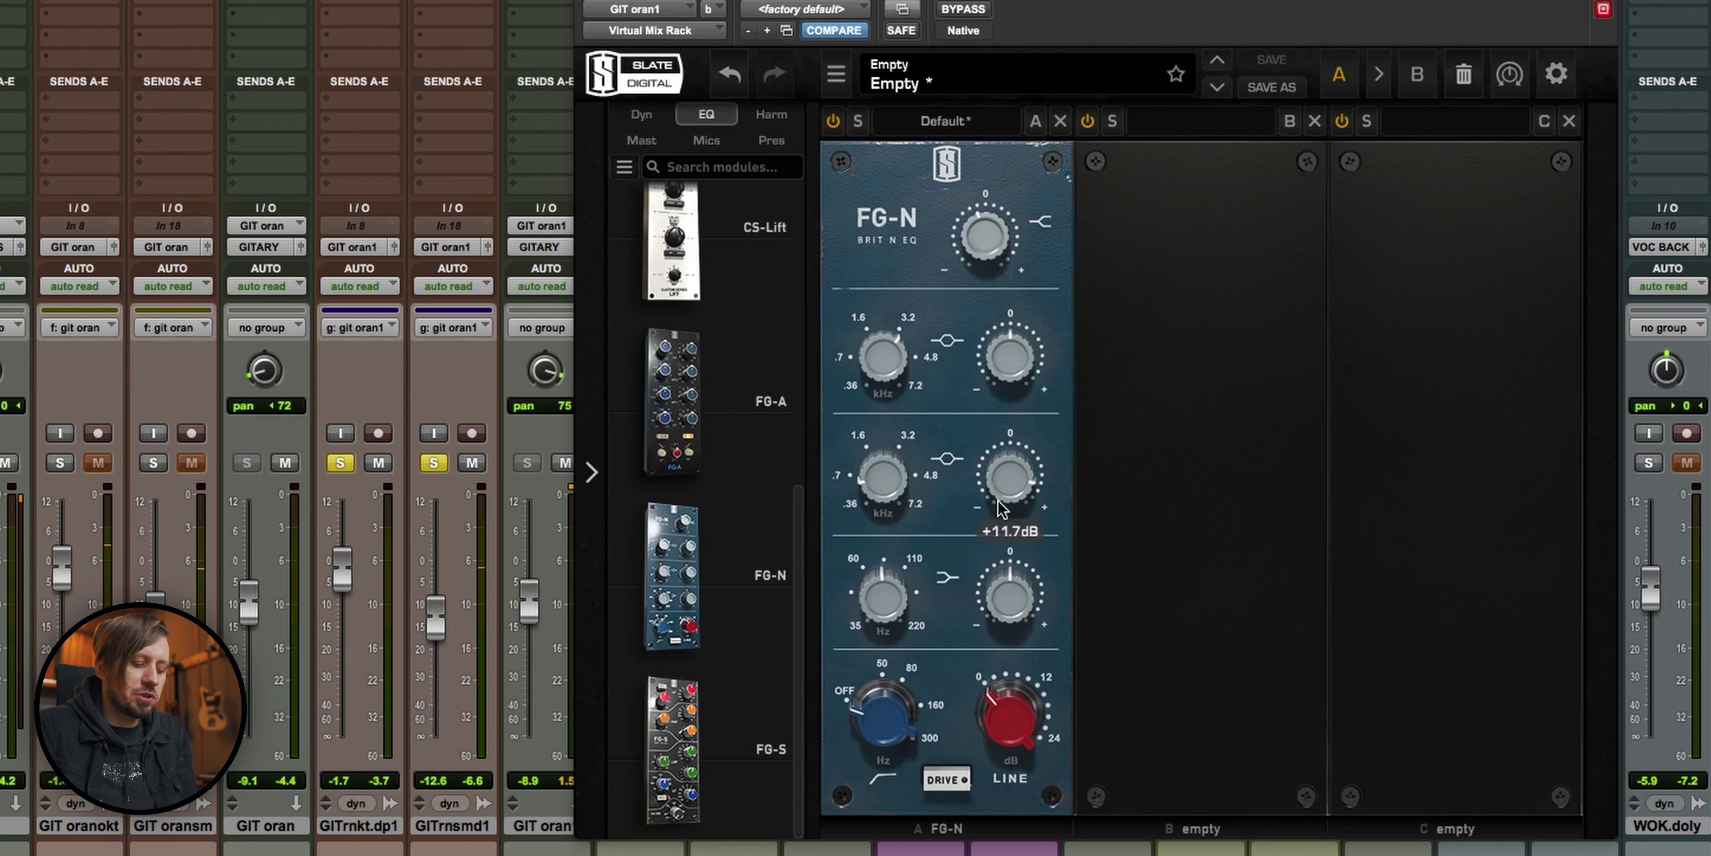
left_click_drag(884, 477, 1004, 544)
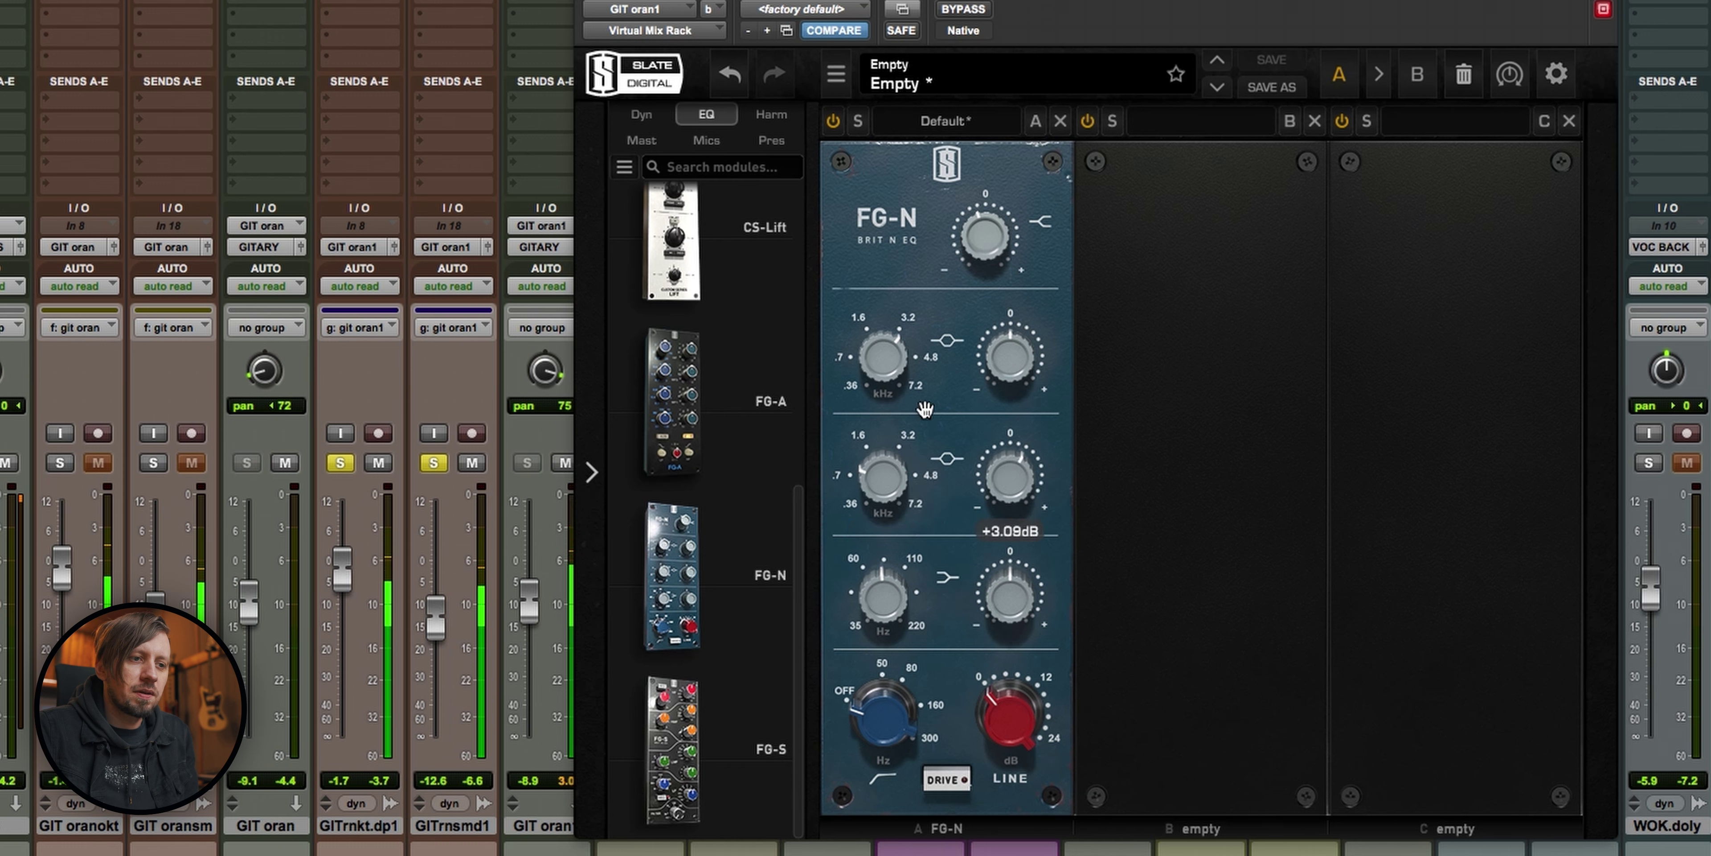
left_click(968, 10)
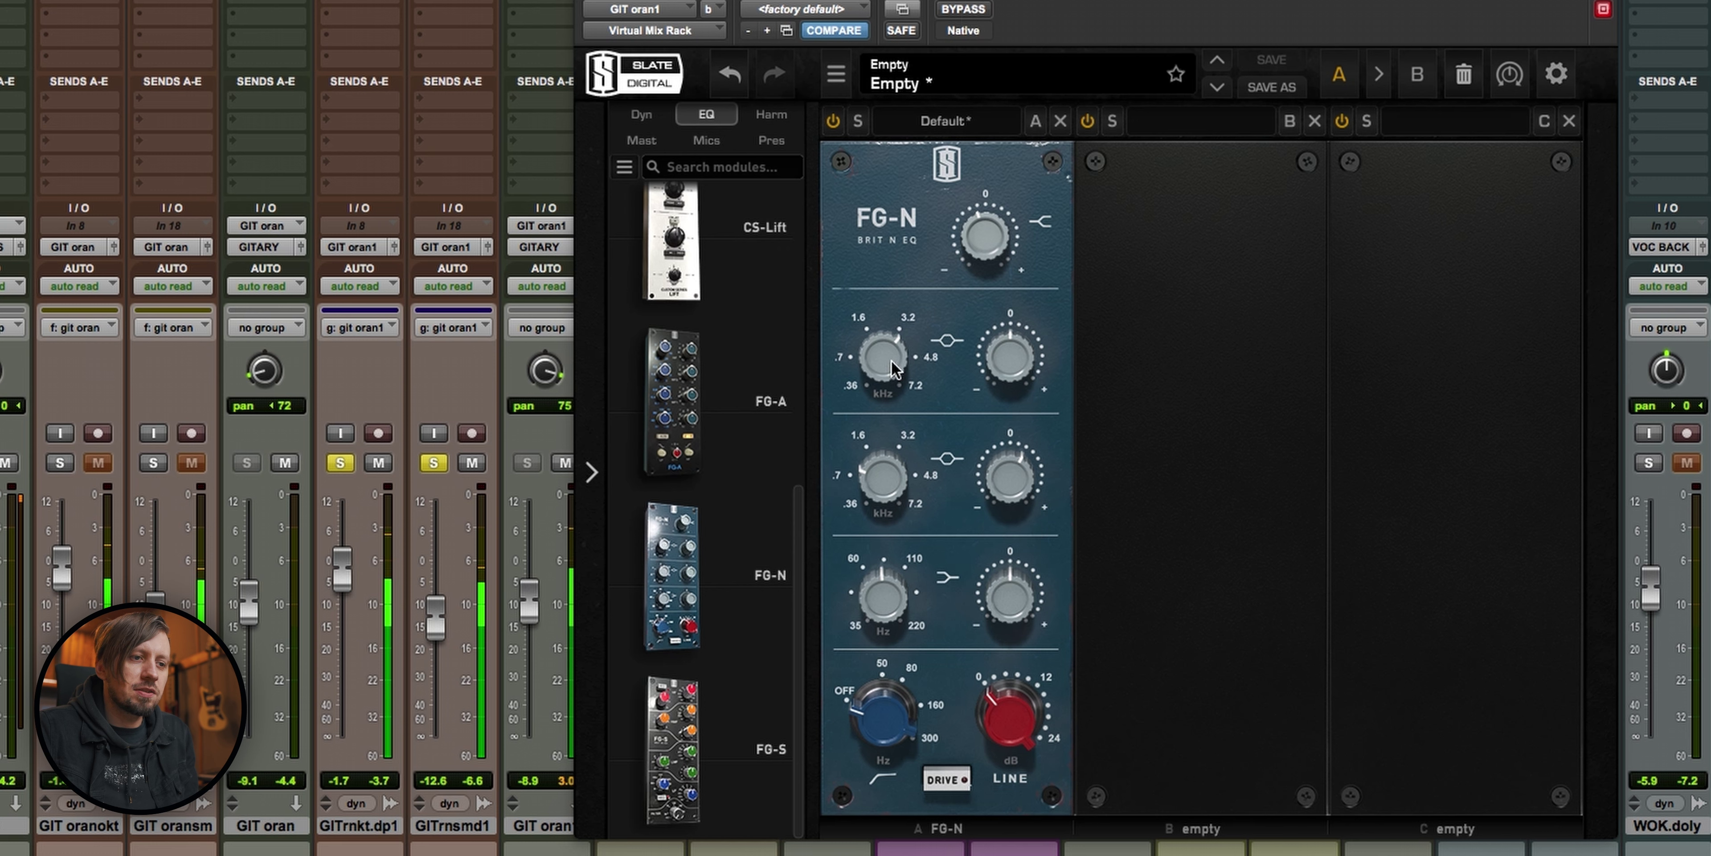
Step: Set the FG-N upper mid band to 360 Hz, try its gain and return the gain to 0 dB
left_click_drag(892, 369, 886, 422)
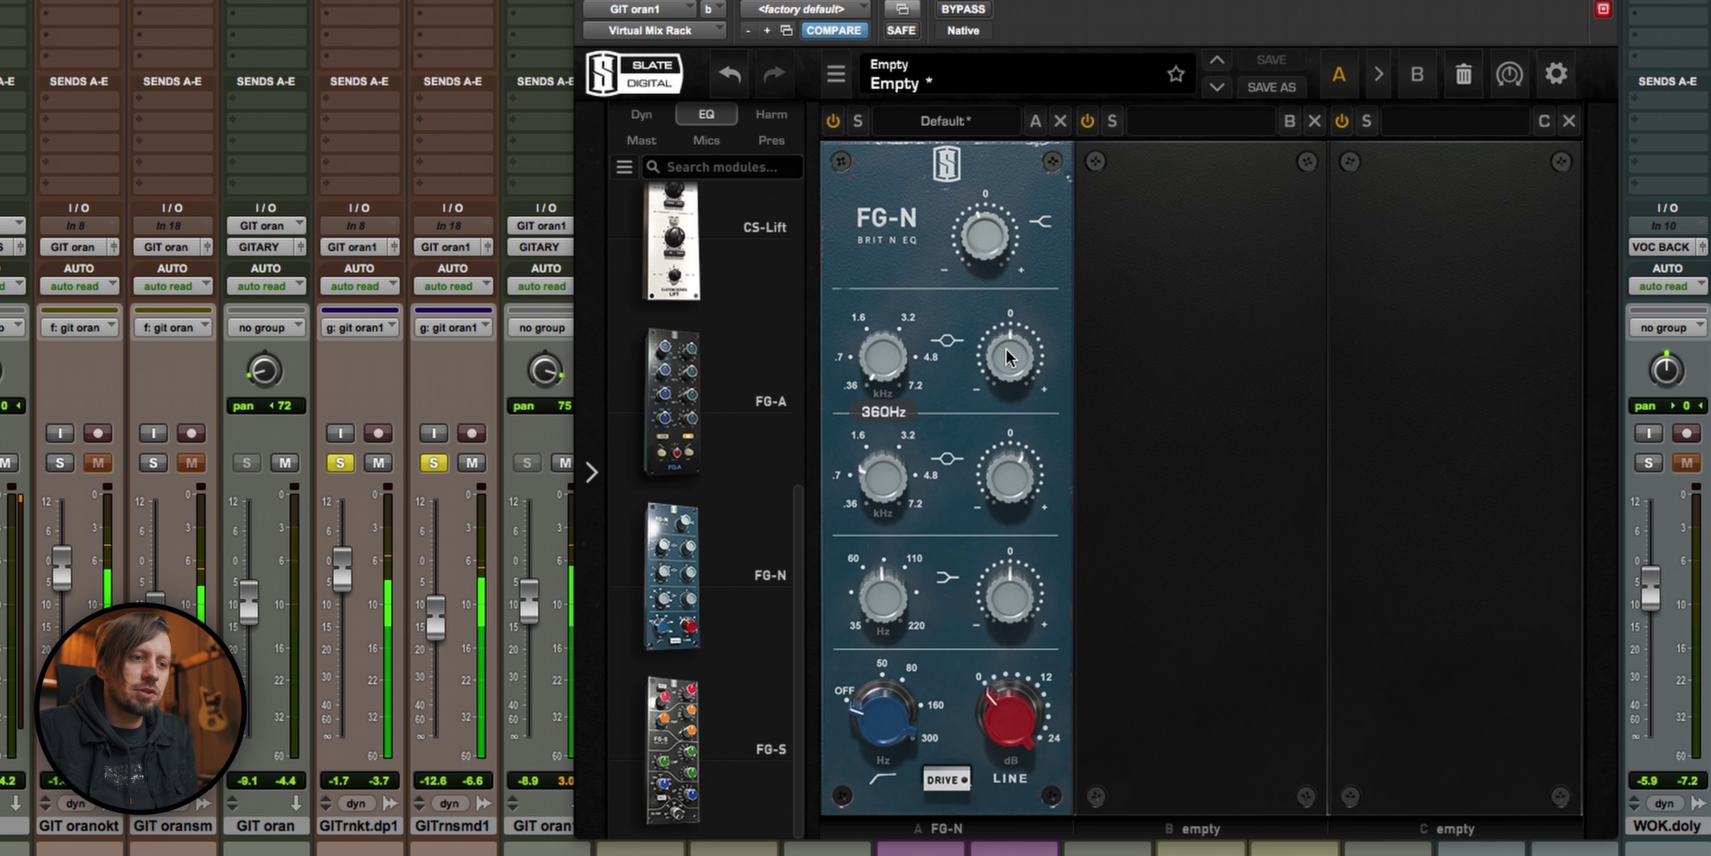
mouse_move(1008, 358)
left_mouse_down()
mouse_move(1014, 294)
mouse_move(1015, 354)
left_mouse_up()
left_click(1008, 363, "alt")
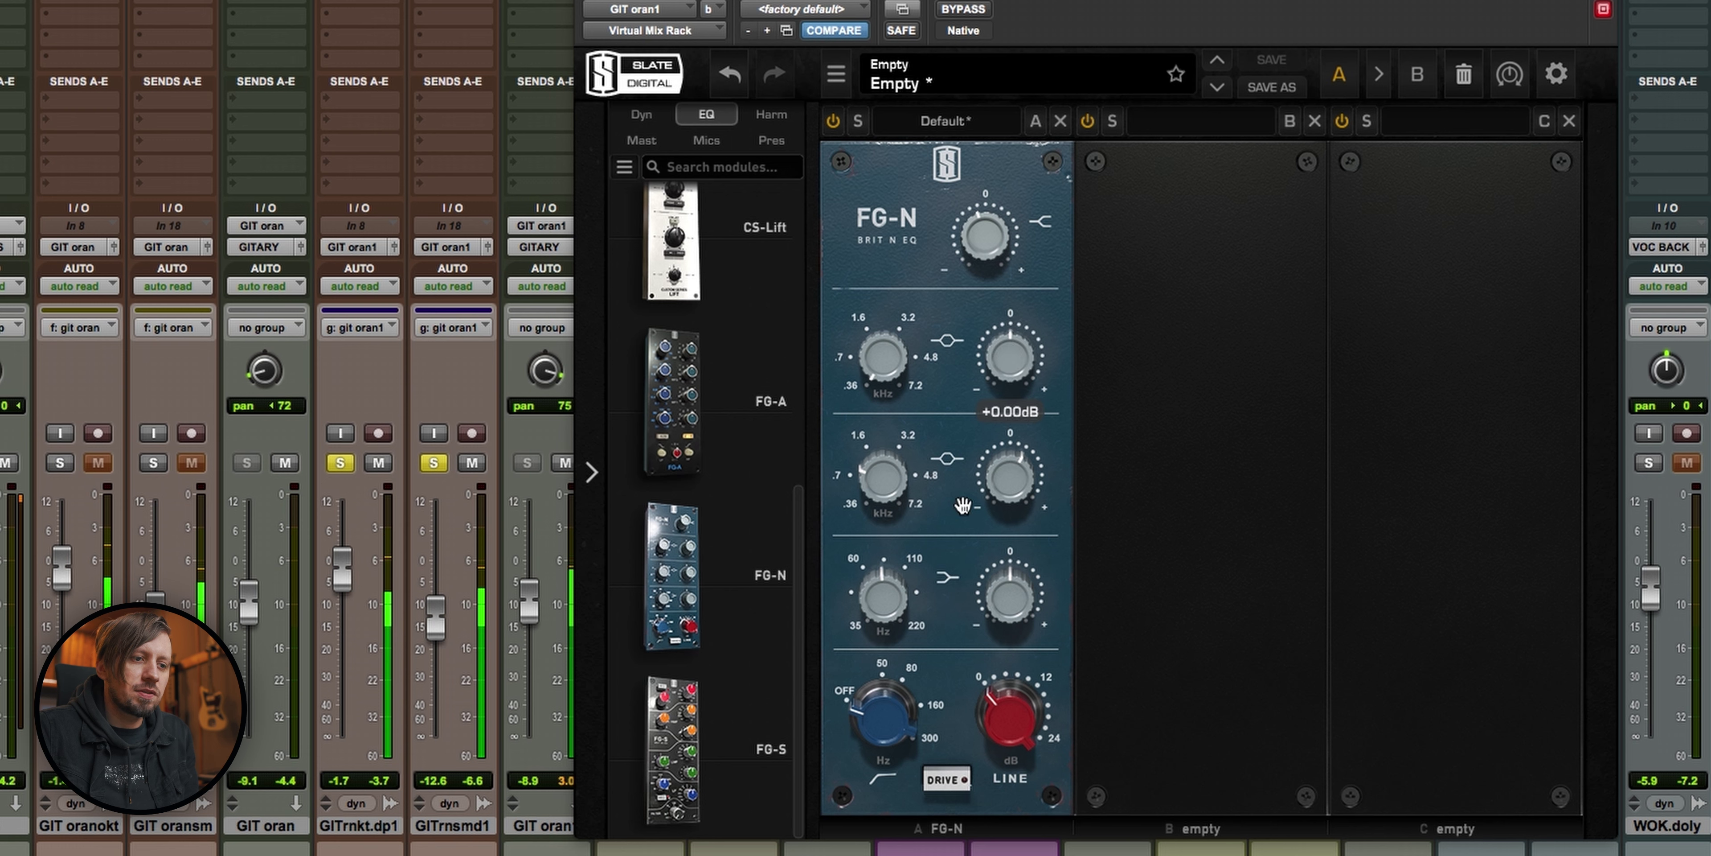
Step: Set the FG-N low shelf to 220 Hz with about 3 dB of boost and compare it with bypass
left_click_drag(873, 603, 907, 360)
mouse_move(1000, 588)
left_mouse_down()
mouse_move(1024, 548)
mouse_move(1021, 623)
mouse_move(1016, 603)
left_mouse_up()
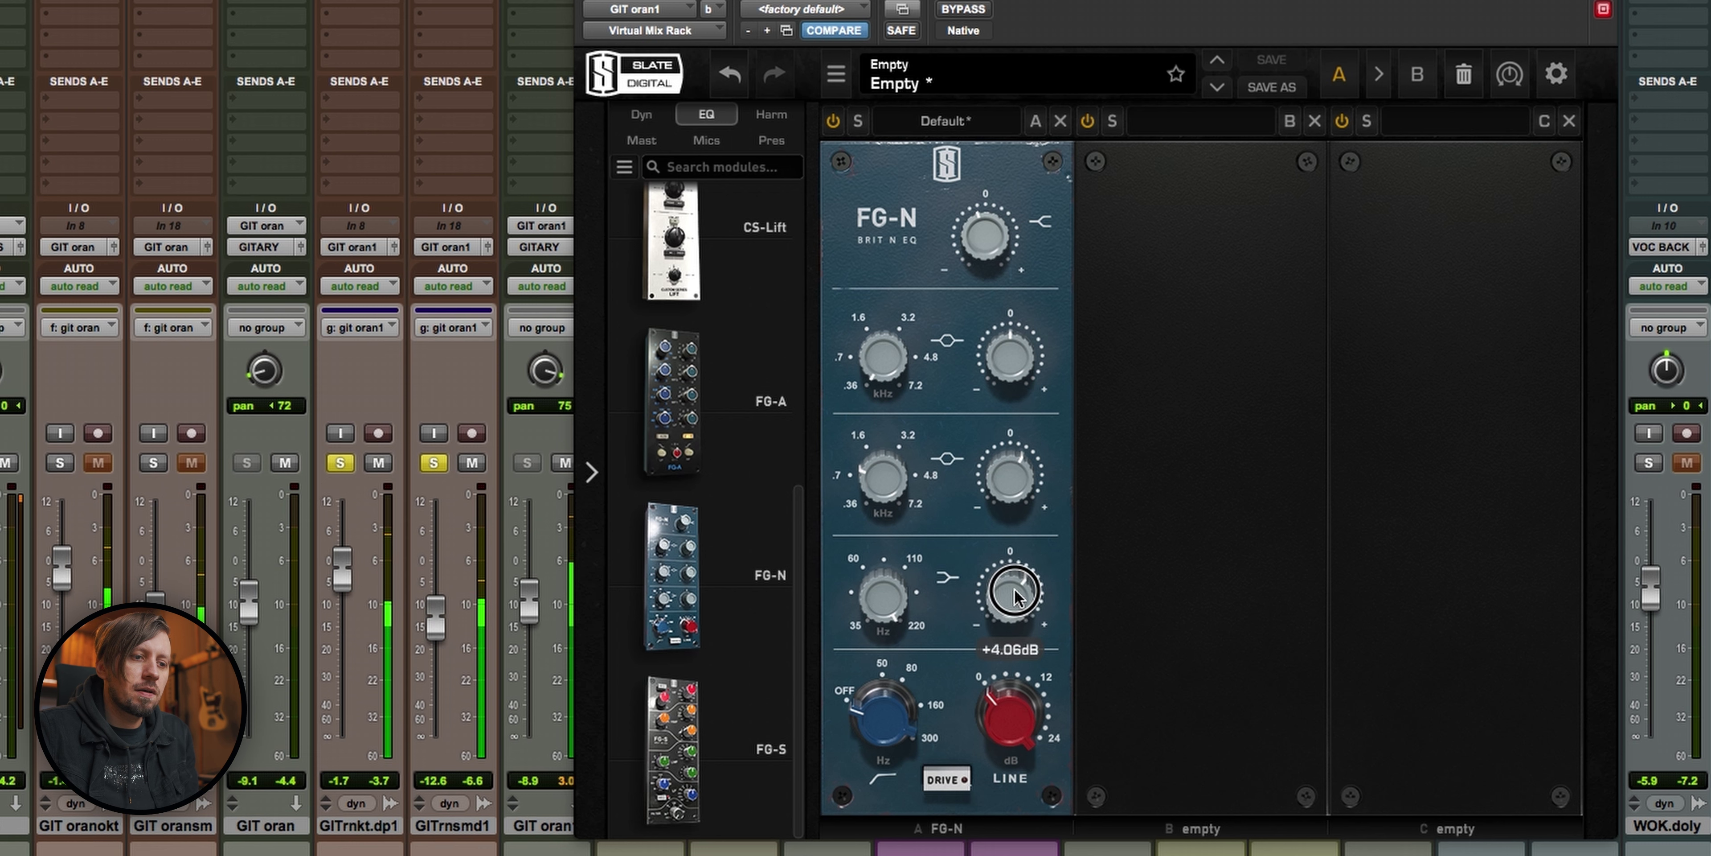
mouse_move(1015, 592)
left_mouse_down()
mouse_move(1009, 469)
mouse_move(1018, 600)
left_mouse_up()
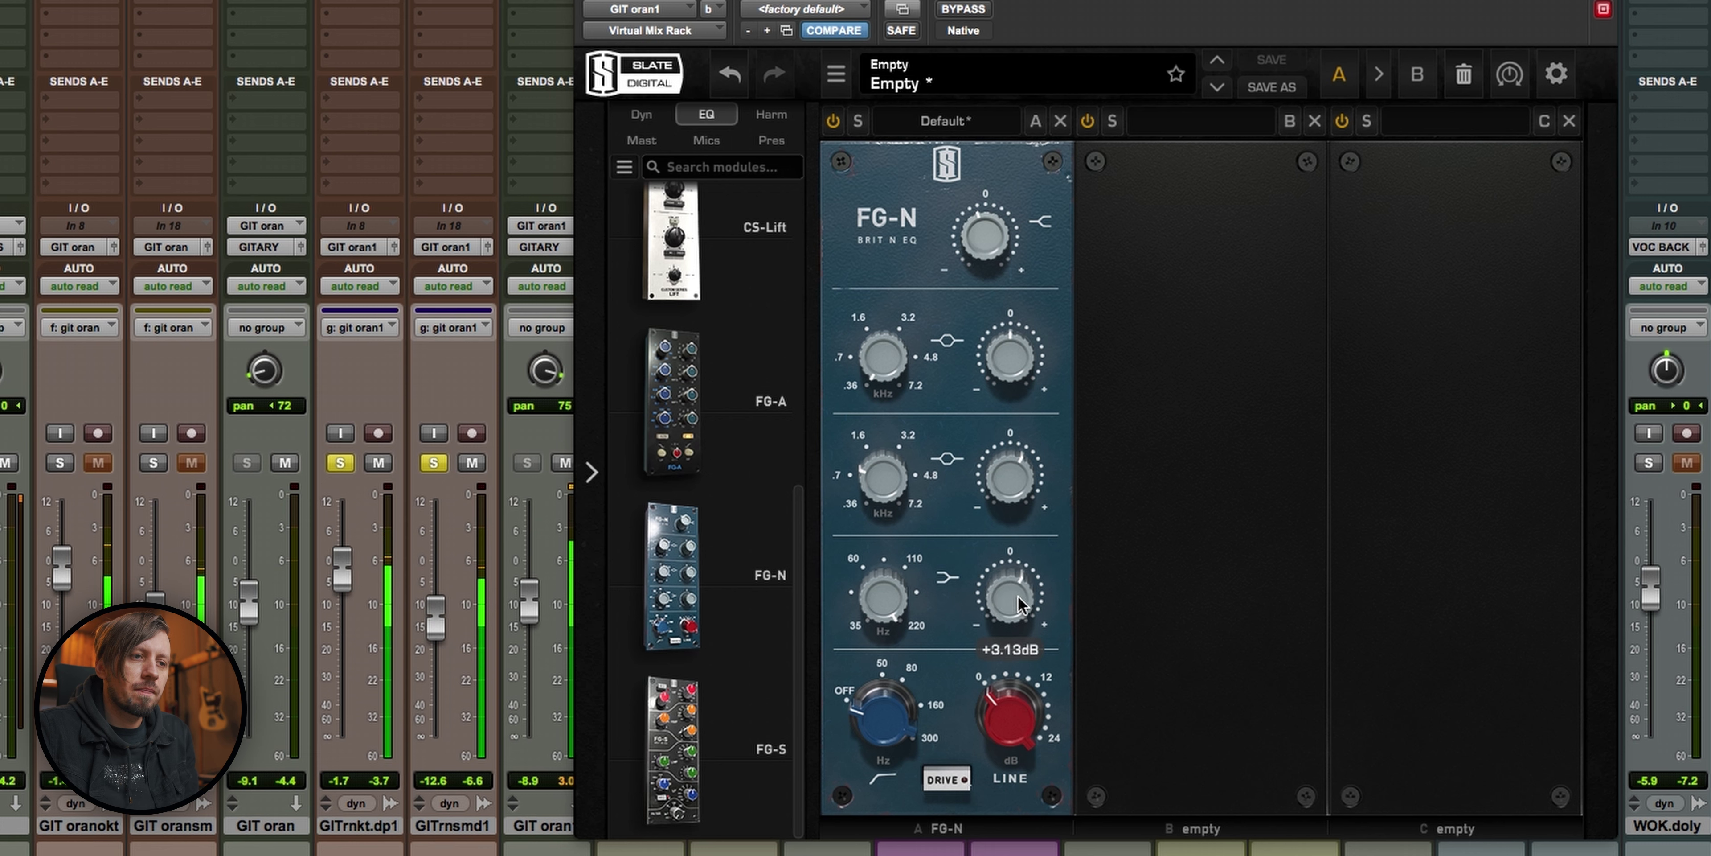
left_click(969, 9)
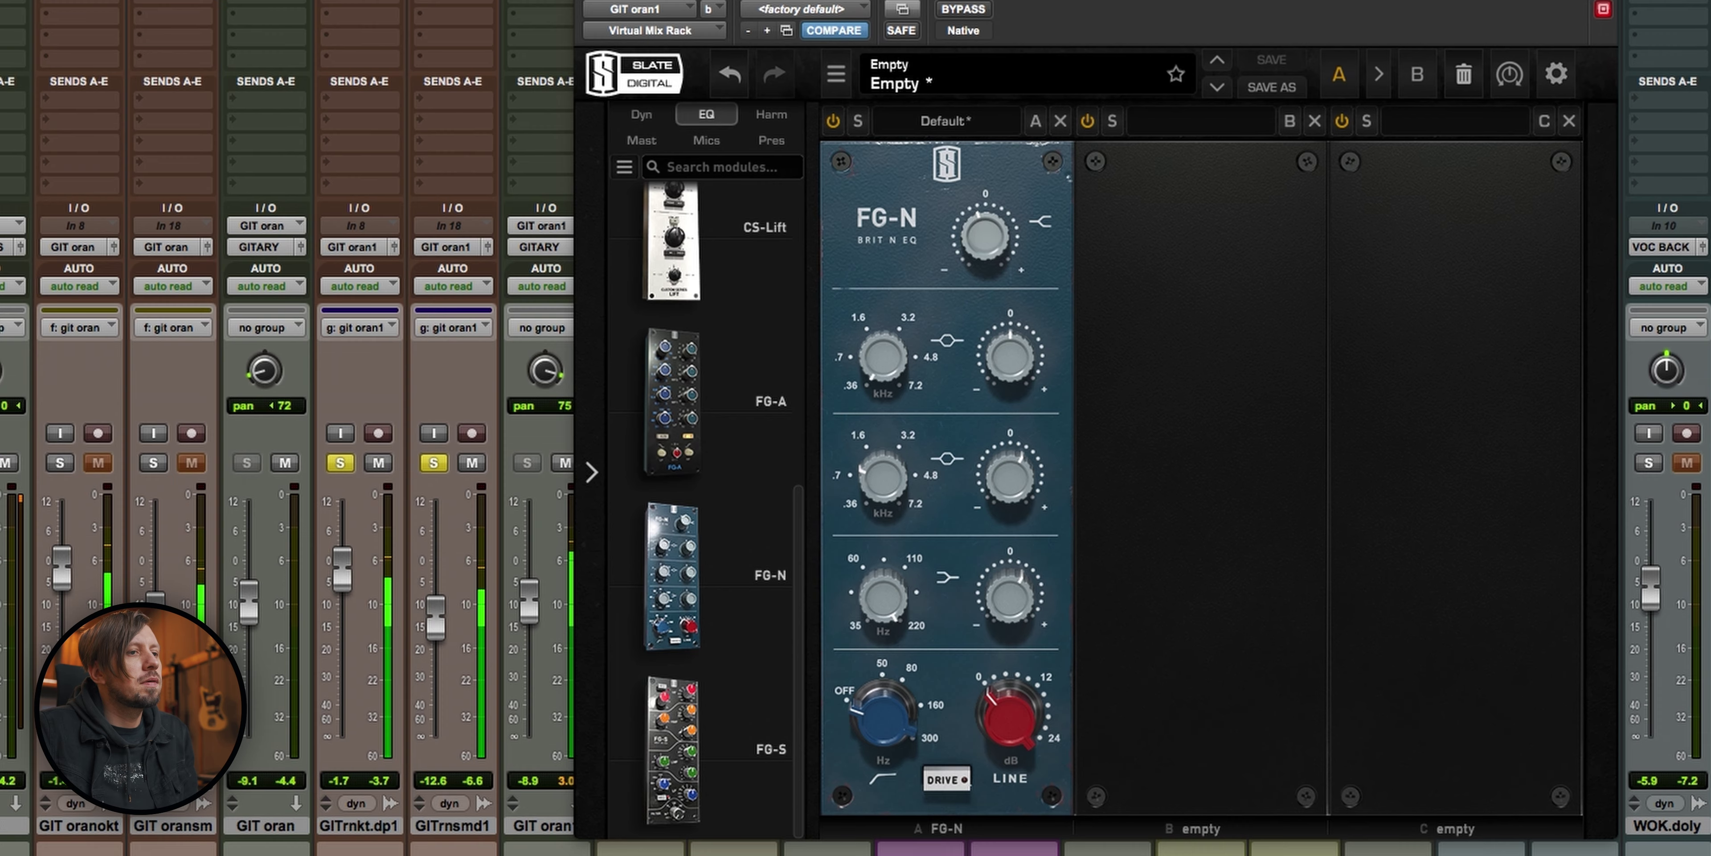
left_click(587, 2)
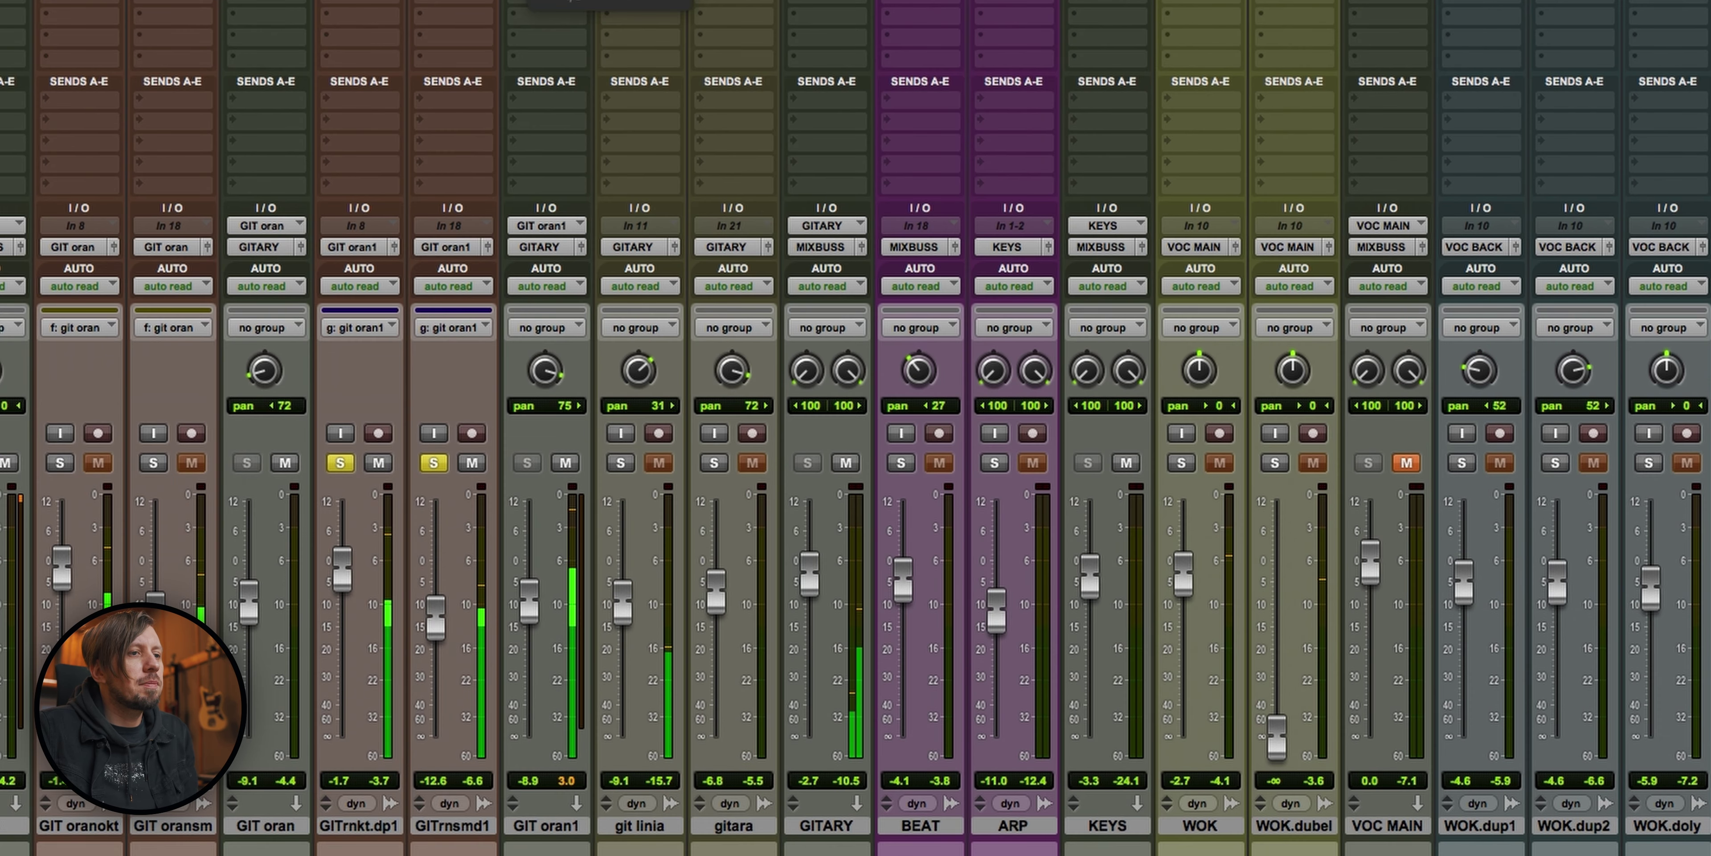
Step: In GIT oran1's Pro-Q 3, sweep a narrow bell boost for harshness, then cut about 3.7 dB at 3978 Hz and compare with bypass
left_click(543, 1)
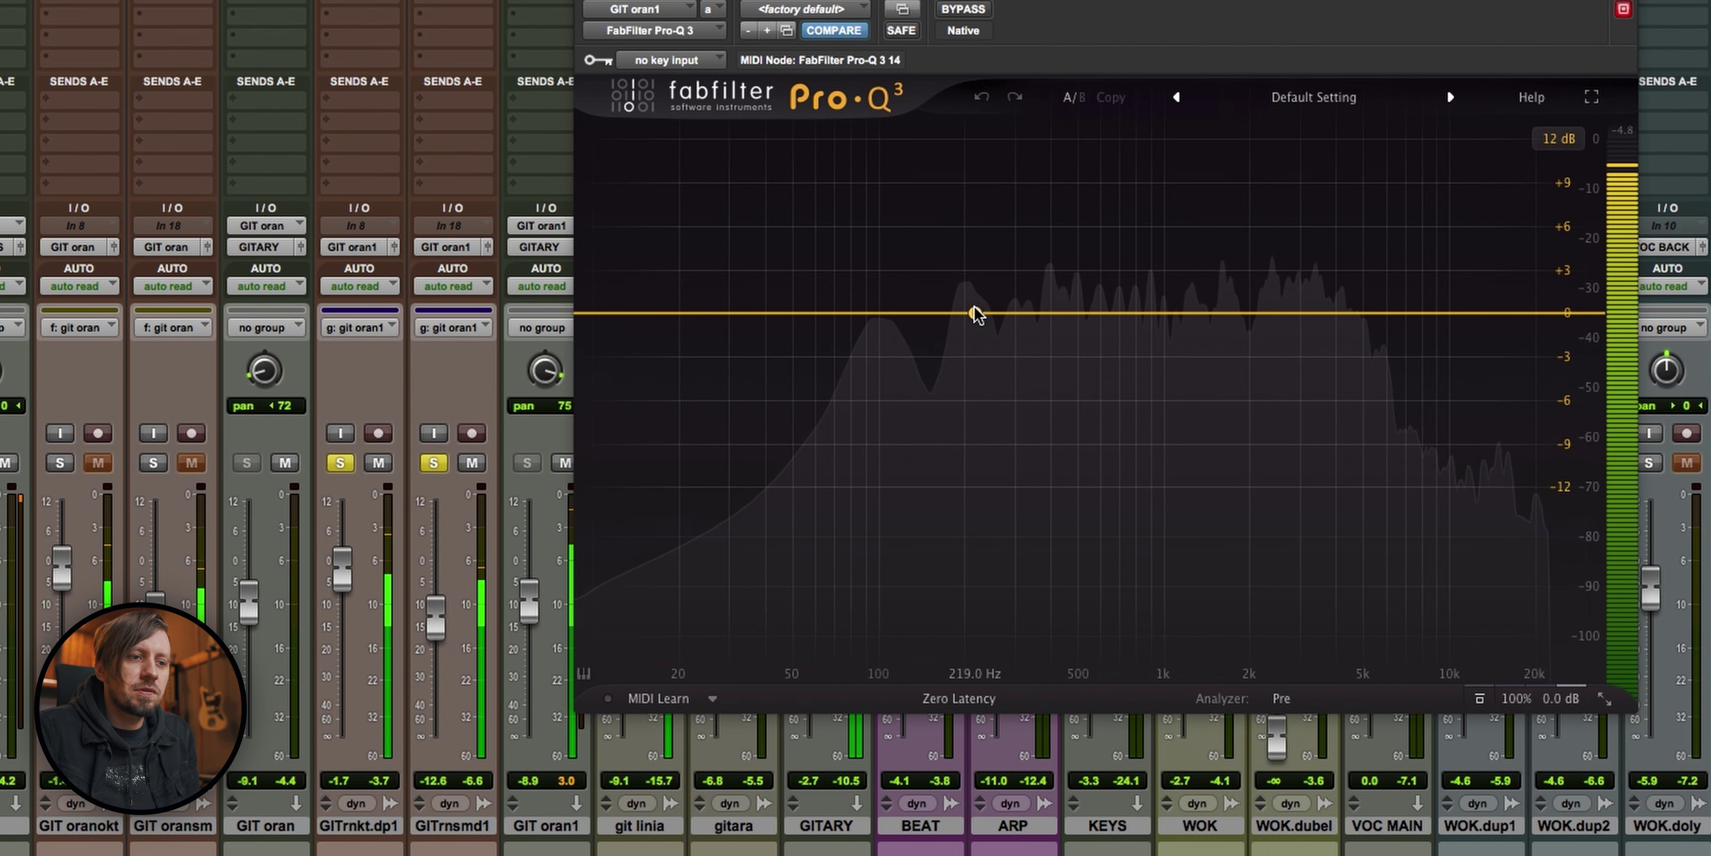
left_click_drag(968, 313, 1338, 138)
left_click_drag(1423, 594, 1422, 497)
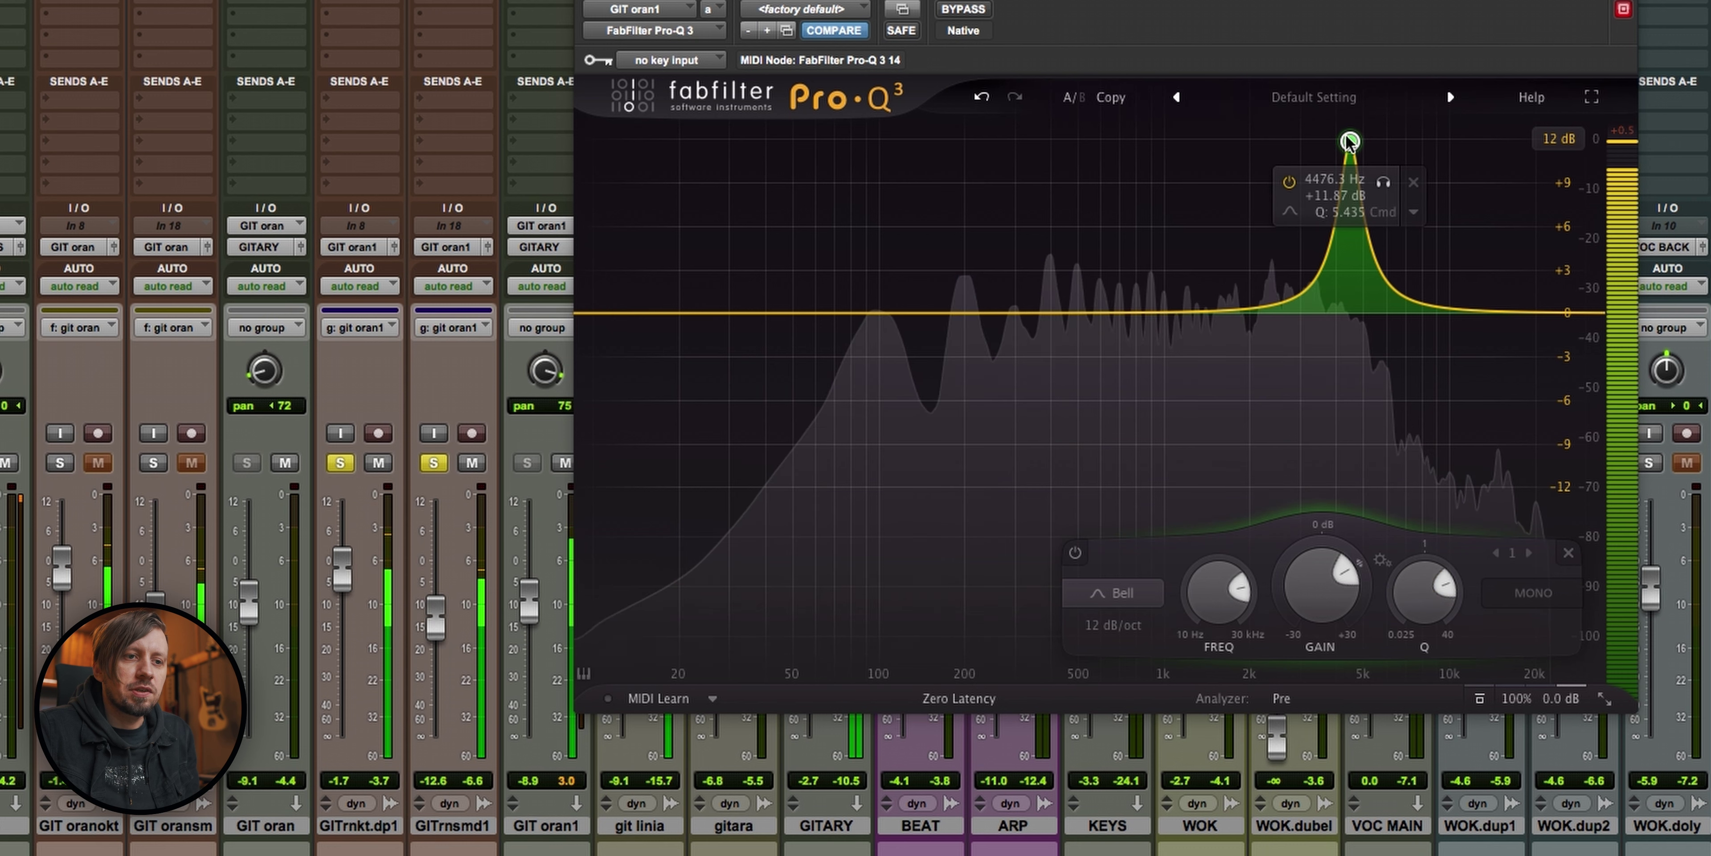
left_click_drag(1350, 142, 1336, 368)
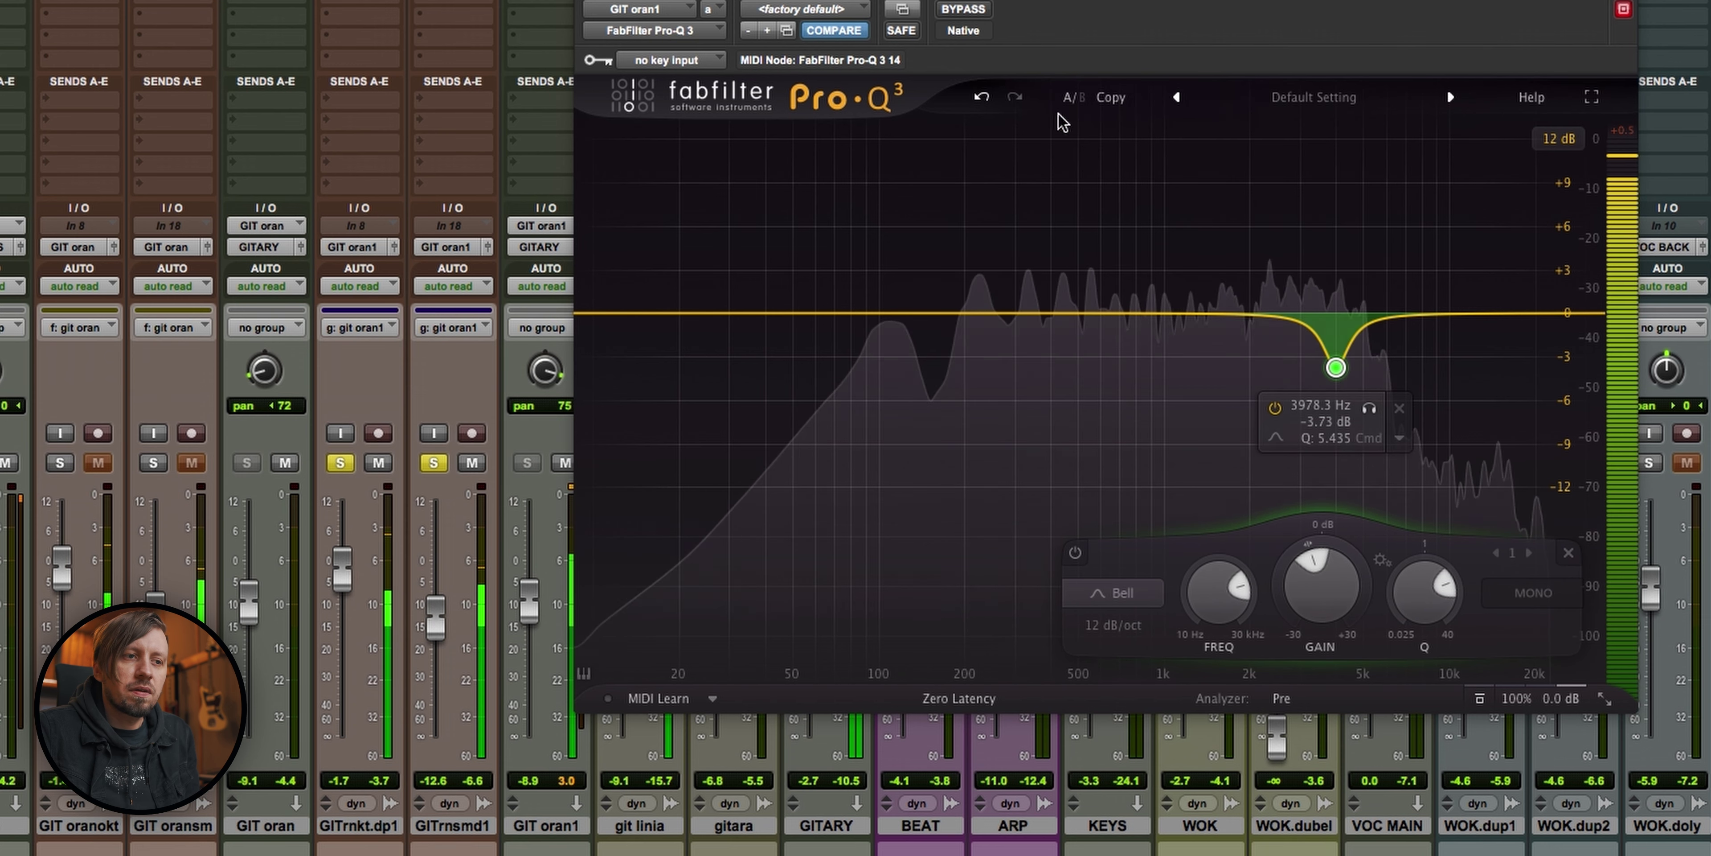
left_click(963, 8)
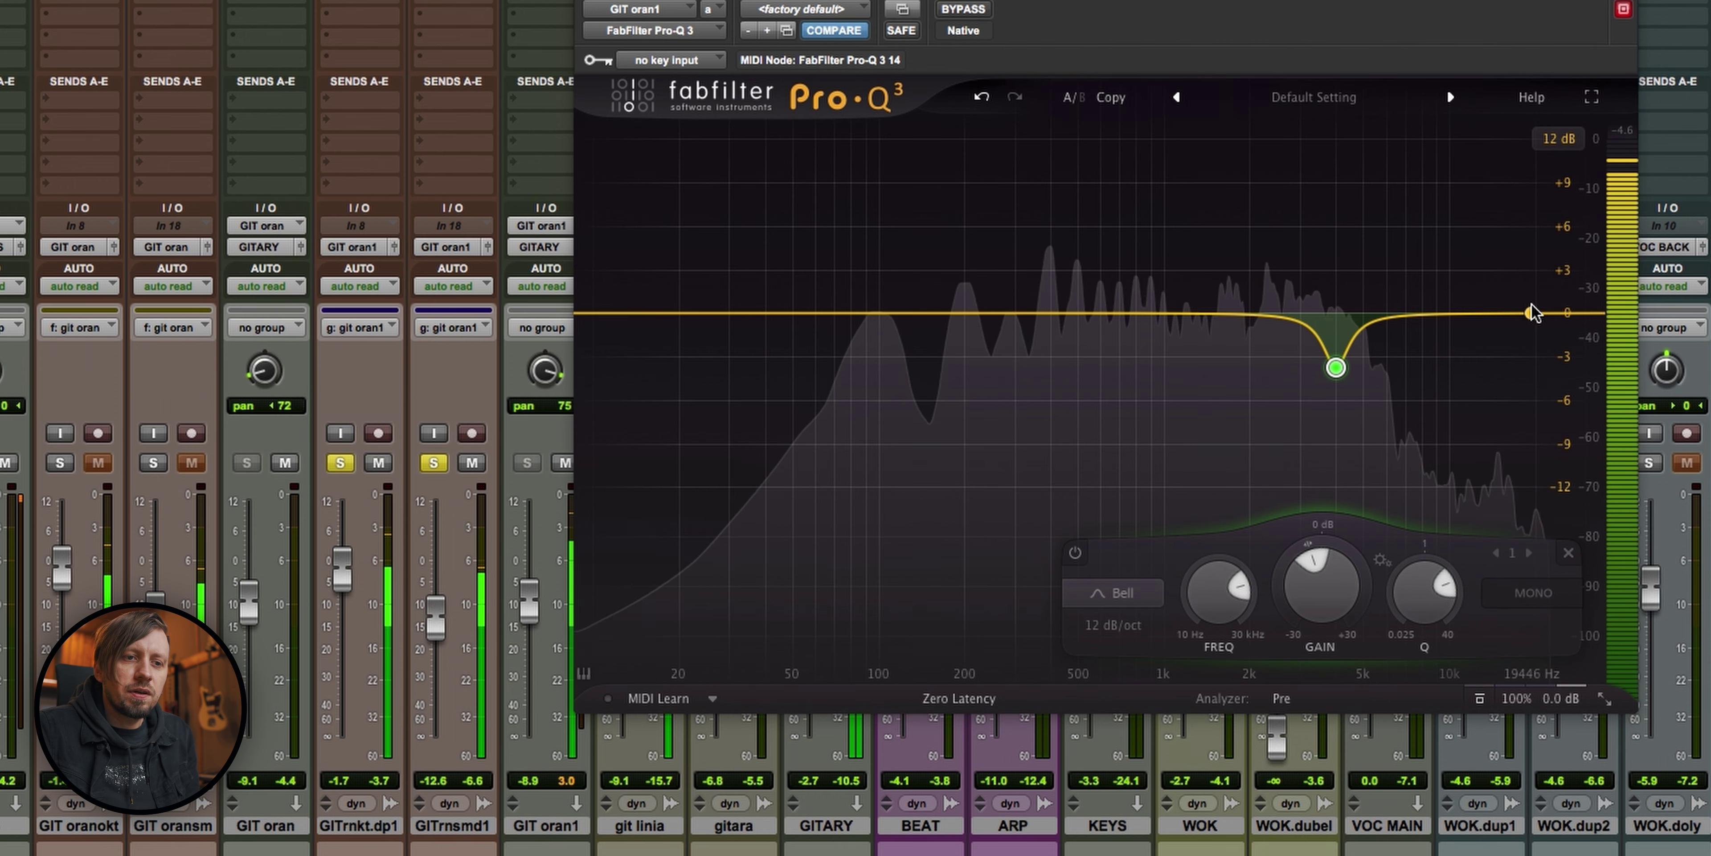
Step: Add a high cut at about 6184 Hz and a low cut at about 96 Hz, both 12 dB/oct, and compare the EQ with bypass
left_click_drag(1532, 312, 1390, 279)
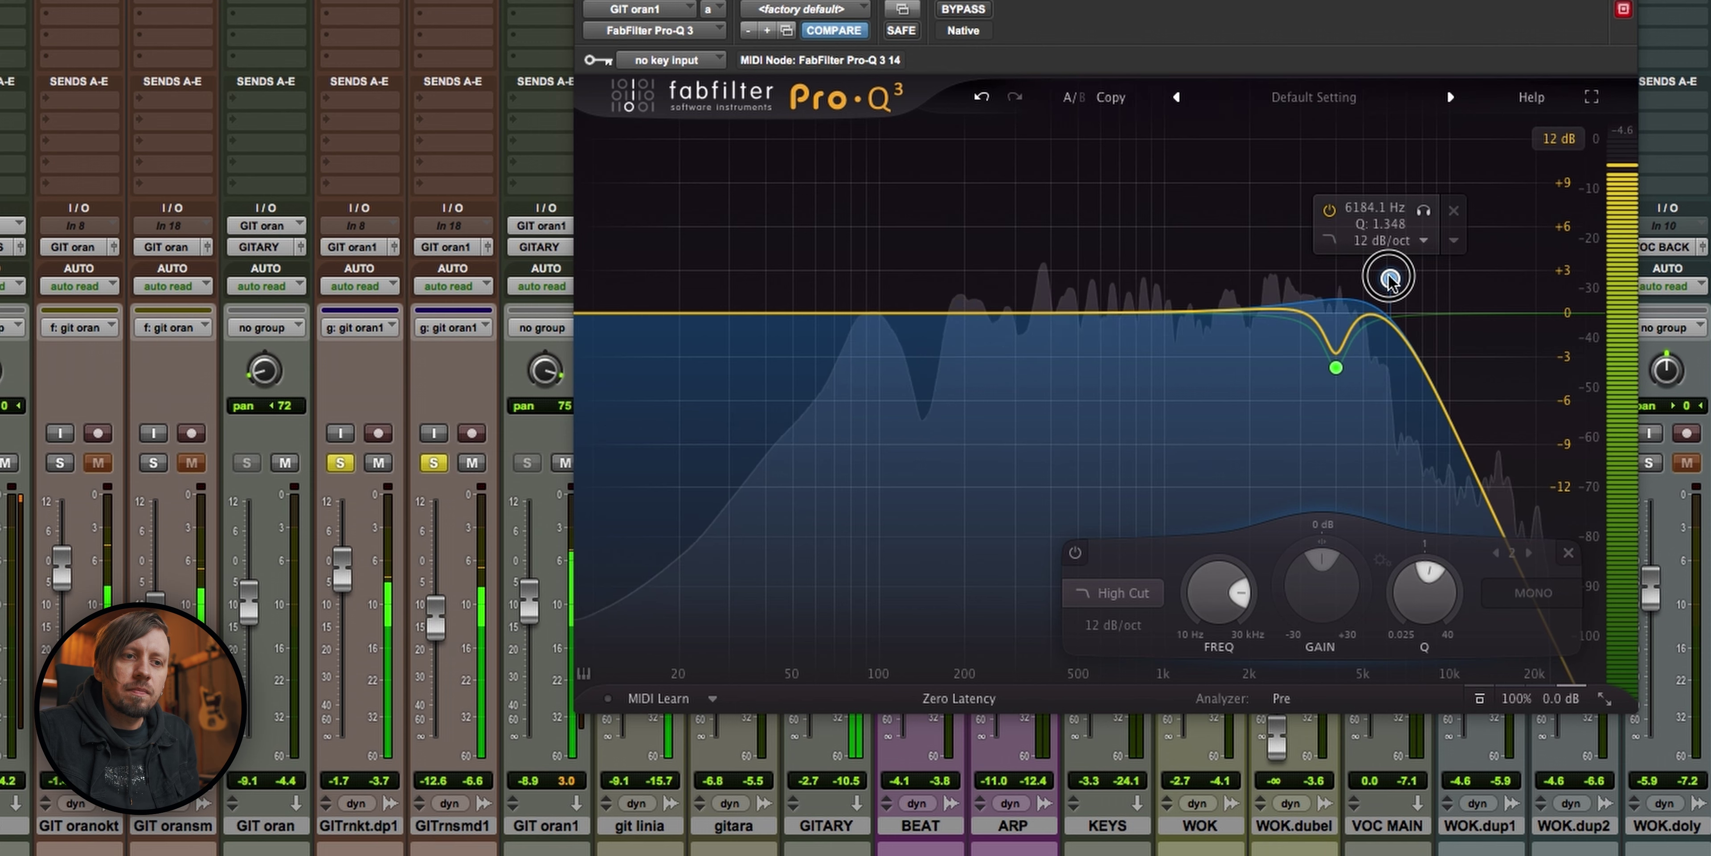
left_click_drag(598, 315, 879, 299)
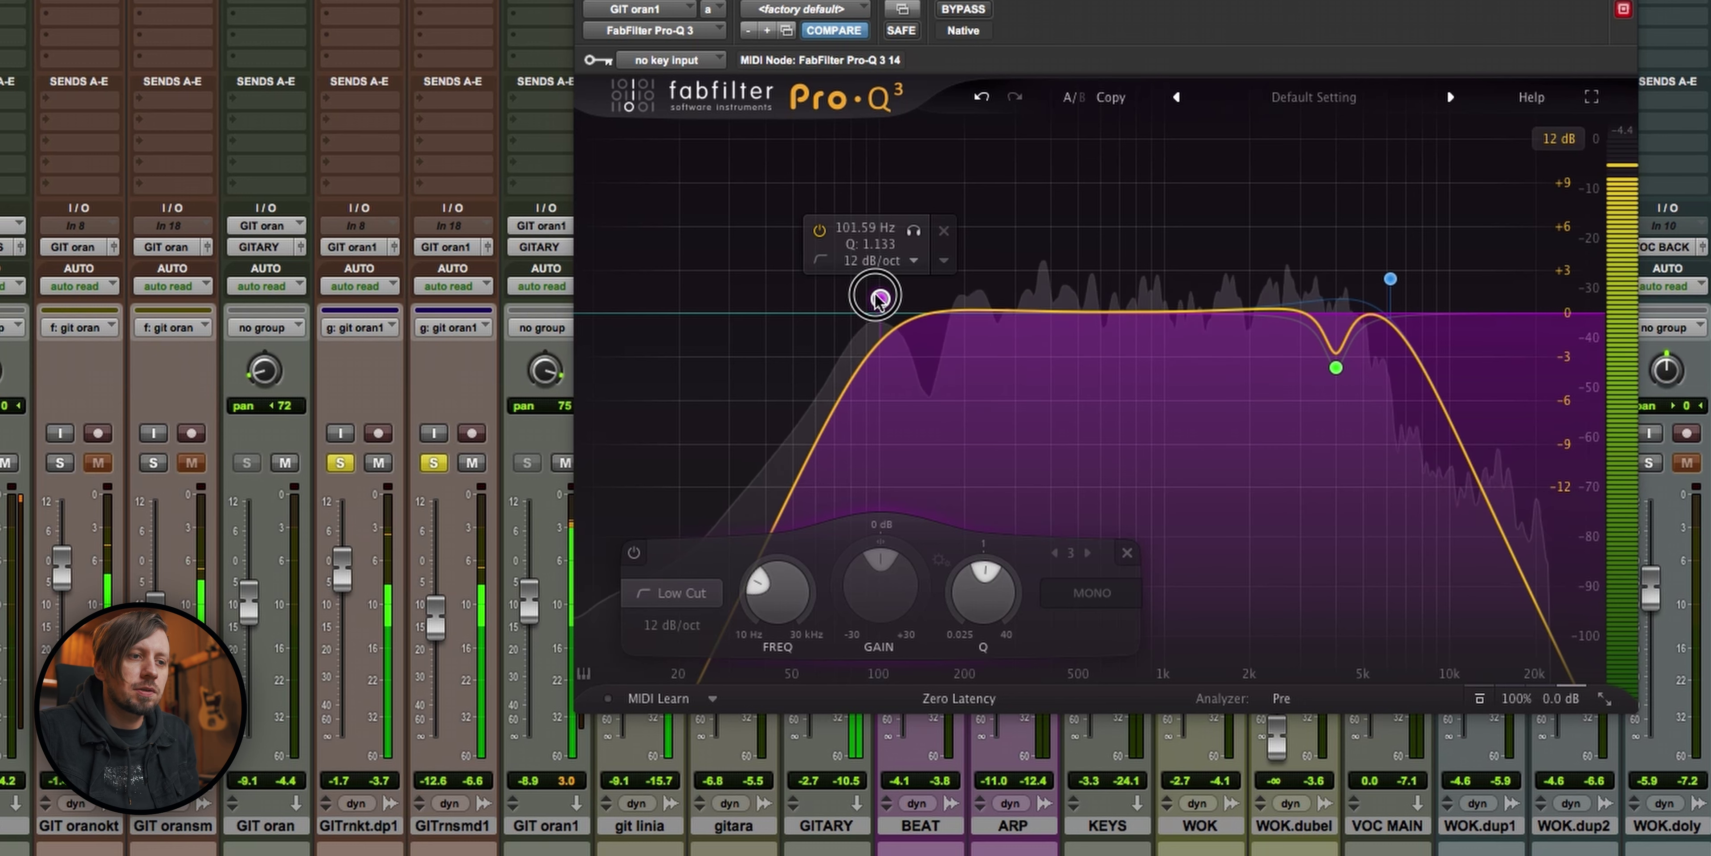
left_click_drag(879, 299, 873, 300)
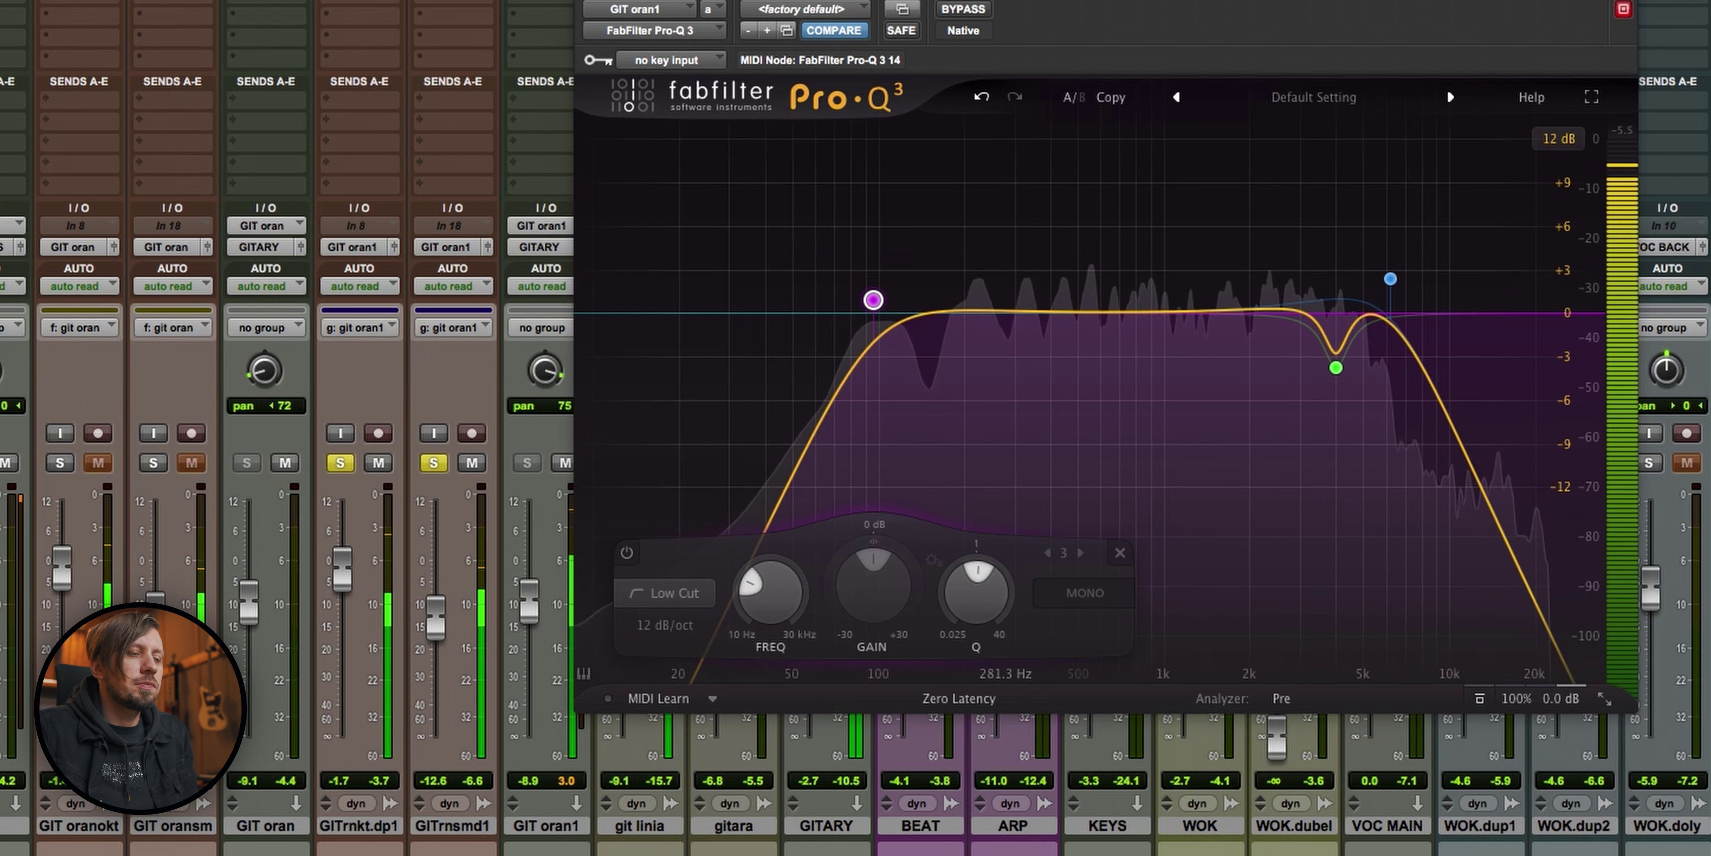
left_click(963, 10)
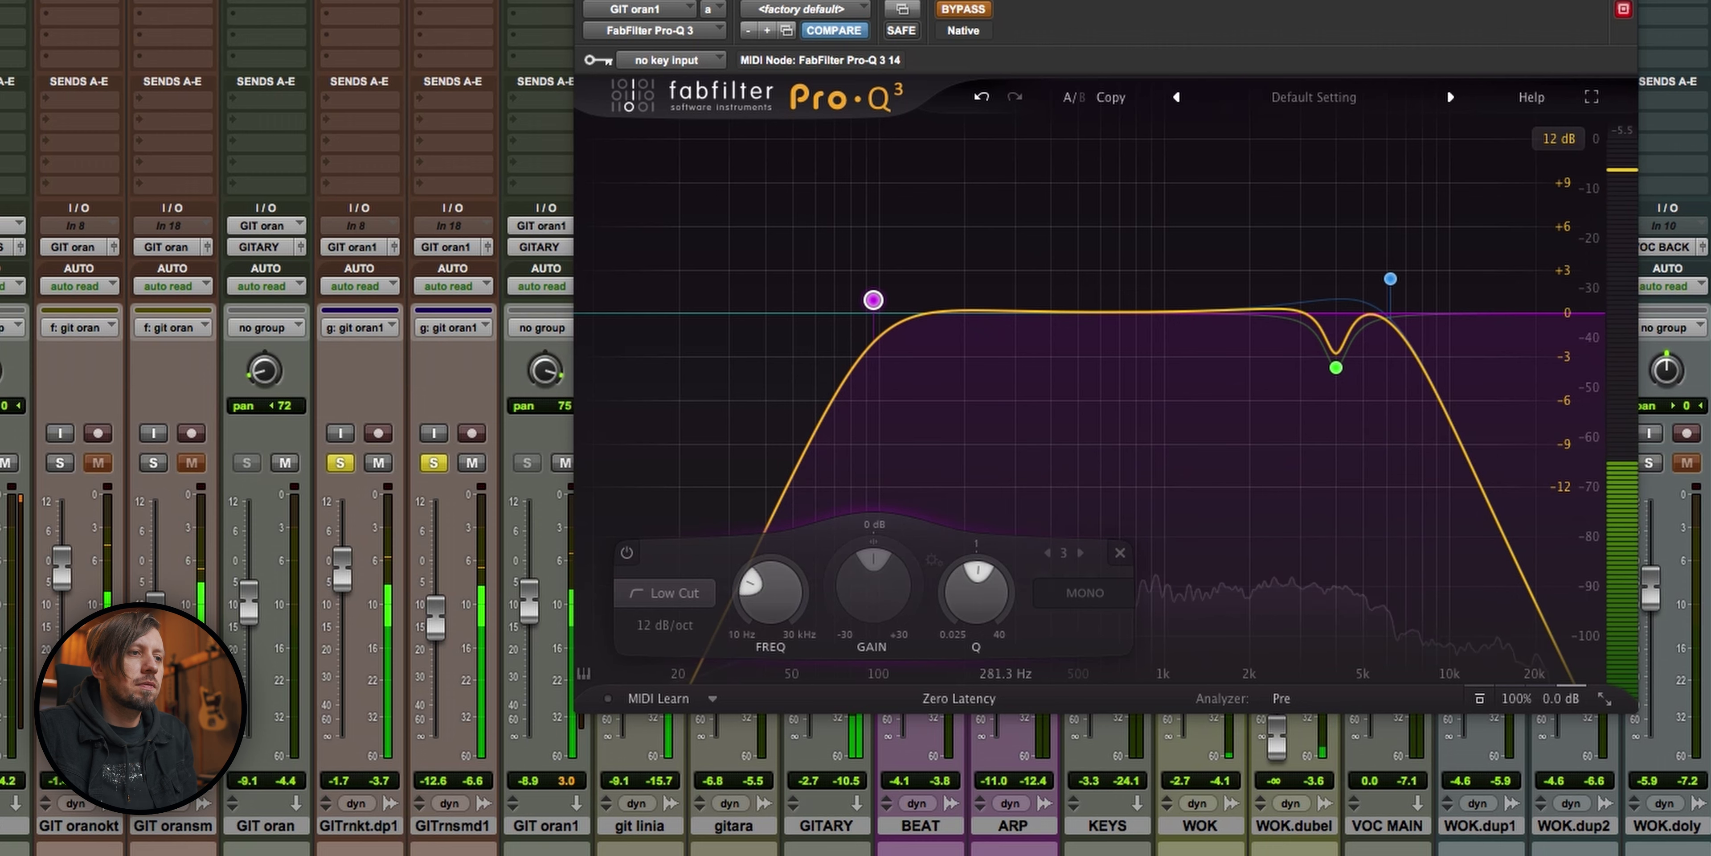
left_click(963, 9)
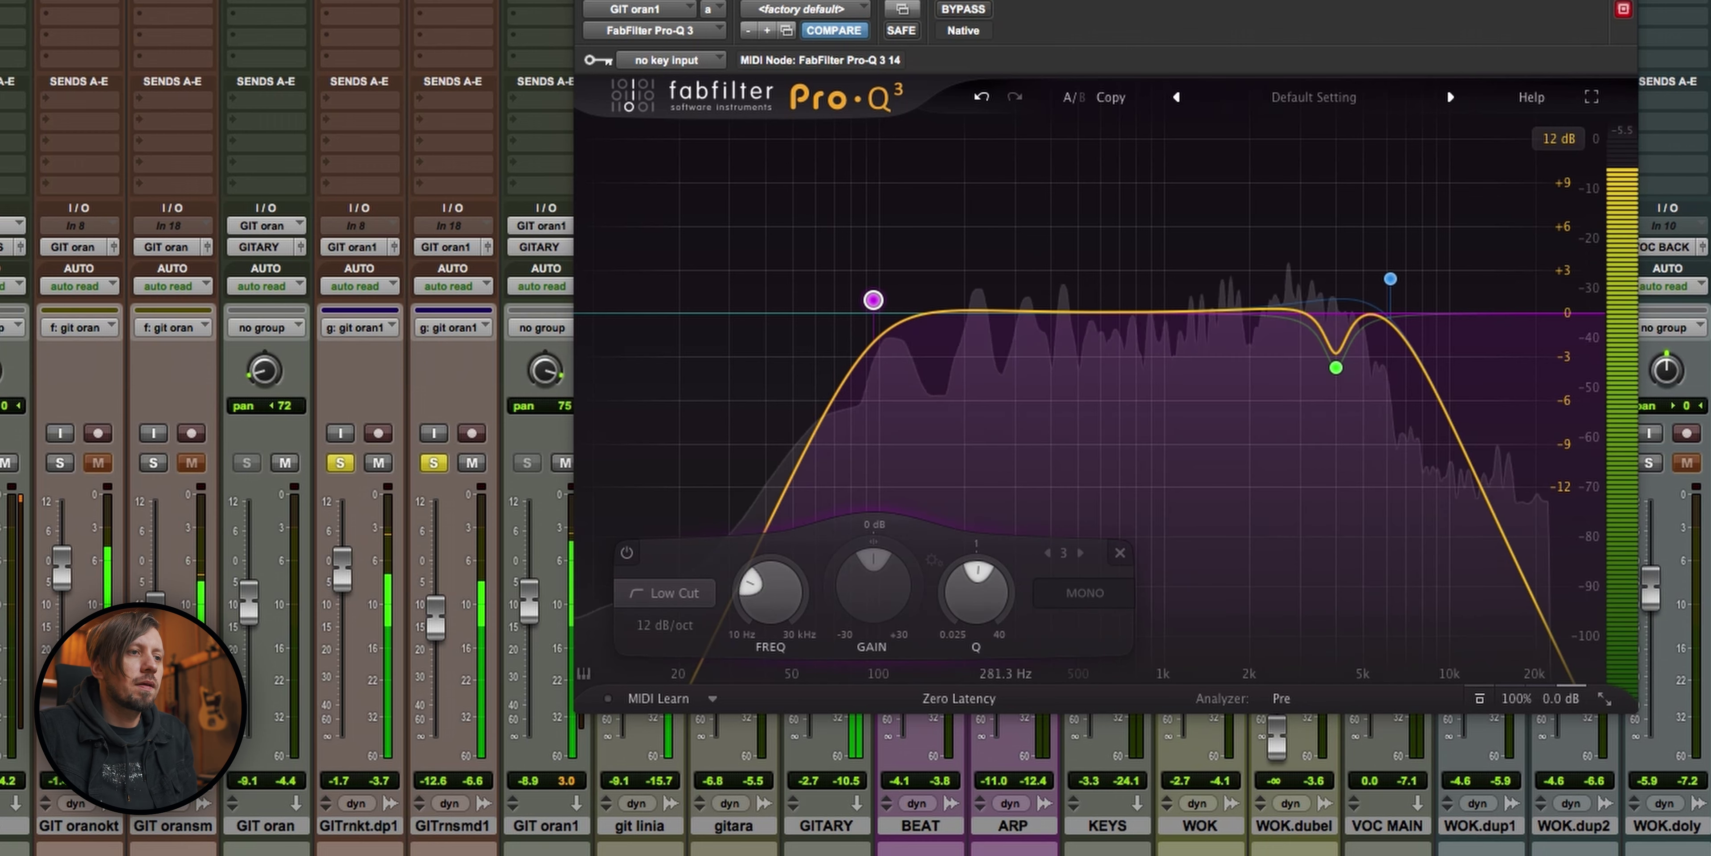
key("space")
key("super+w")
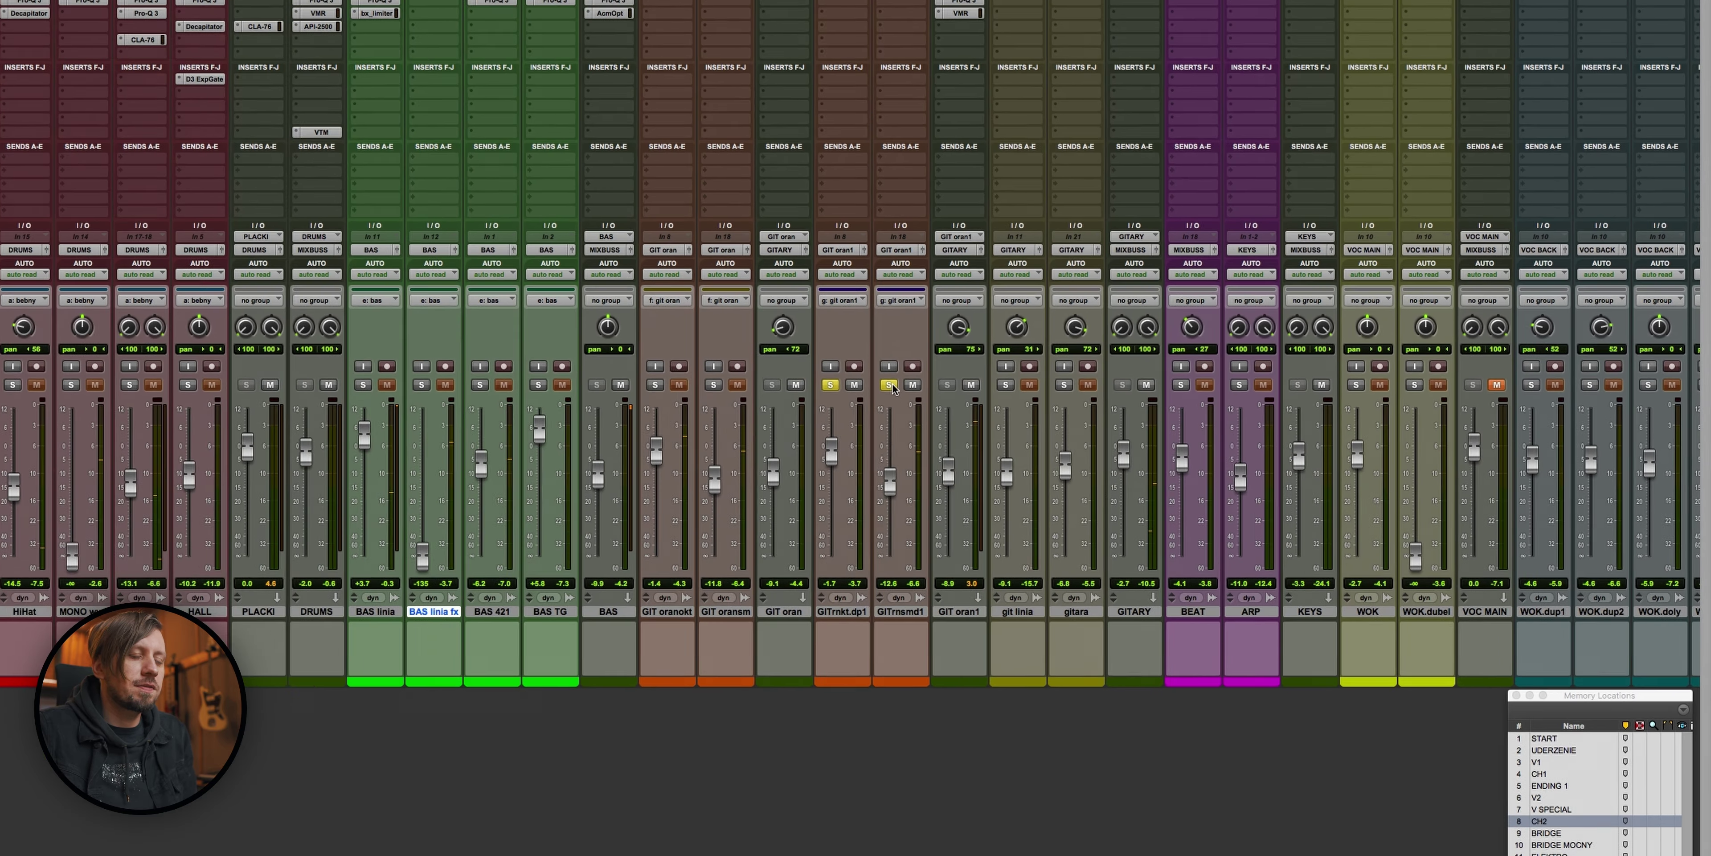
Step: Clear the guitar solo and mute GIT oran, compare GIT oran1's inserts with bypass in the mix and raise its fader to -8.1 dB
left_click(434, 463)
left_click(876, 374)
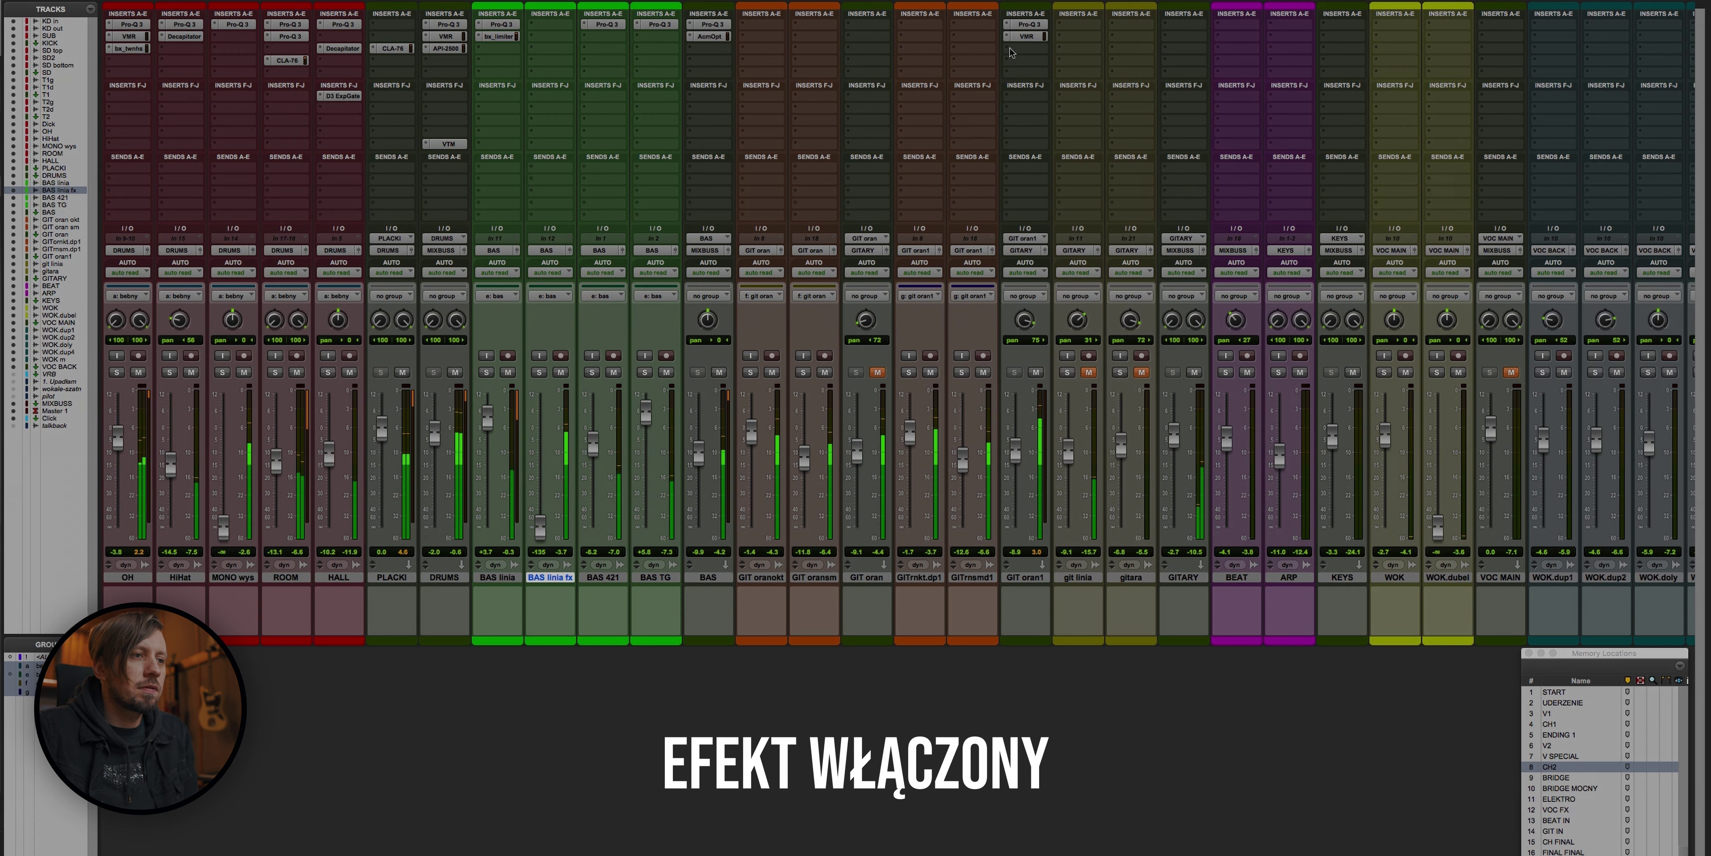
left_click(1029, 26, "super")
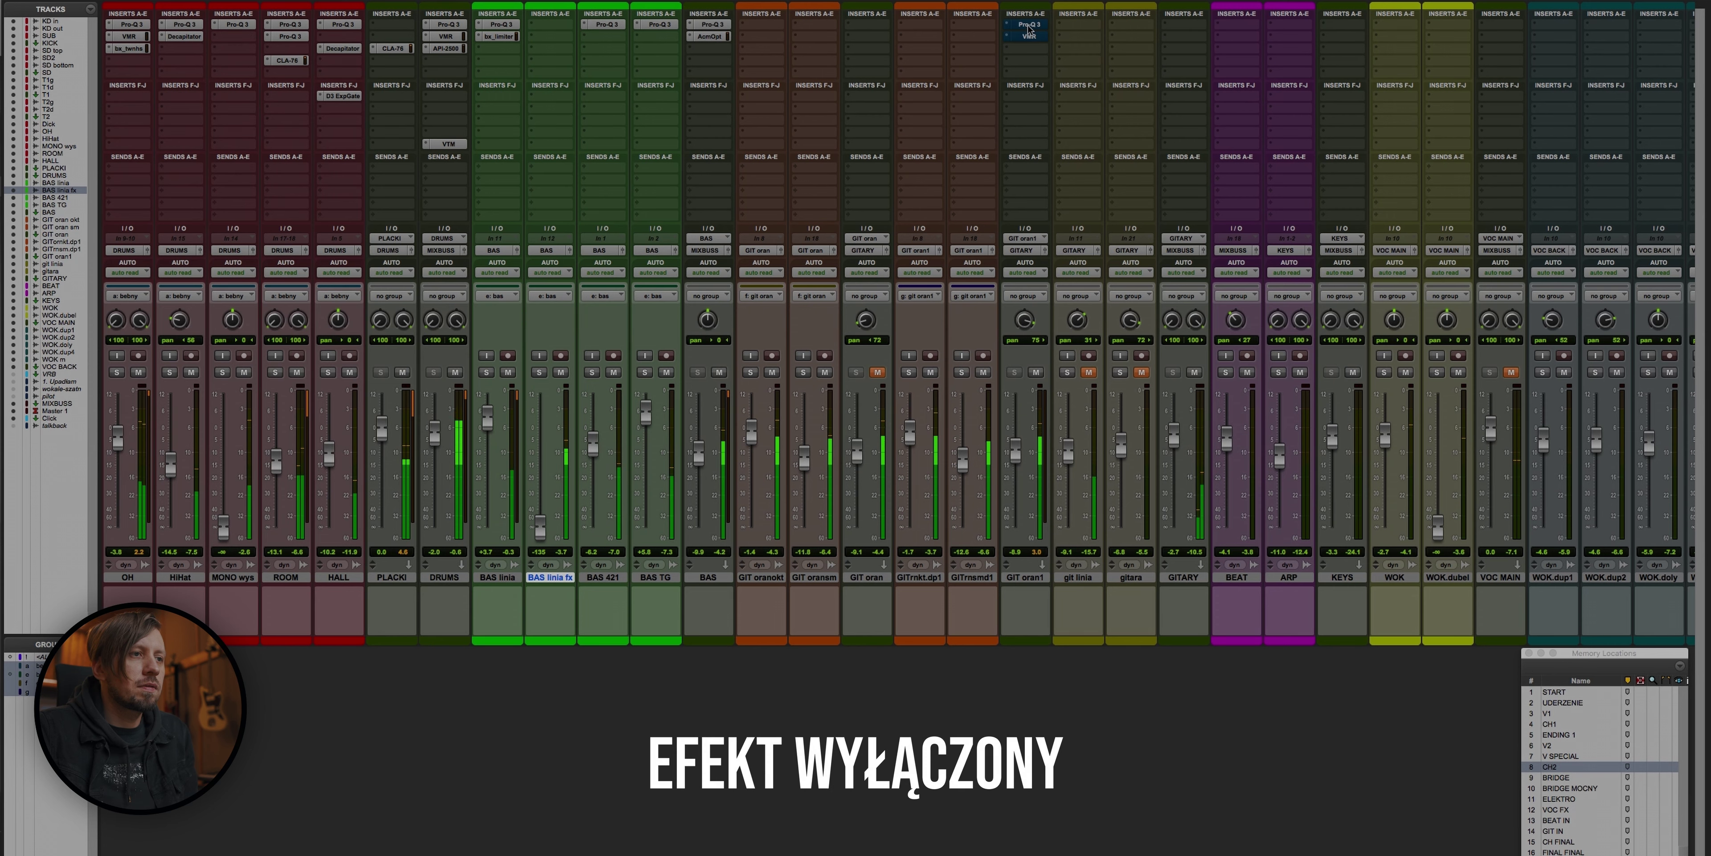
left_click(1029, 25, "super")
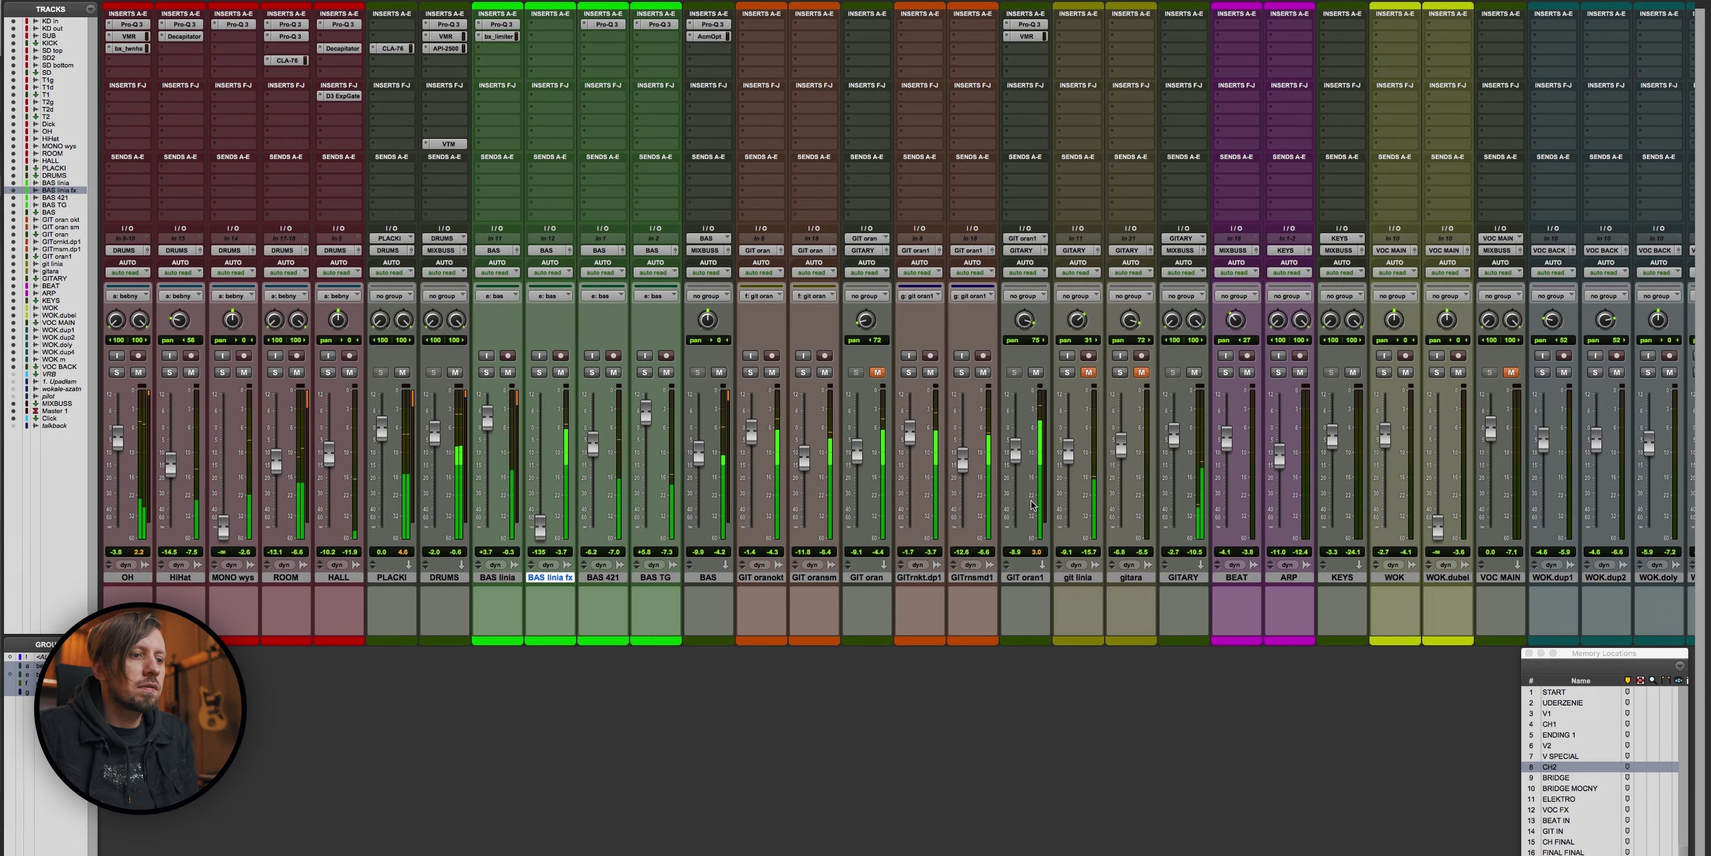
left_click_drag(1022, 457, 1024, 456)
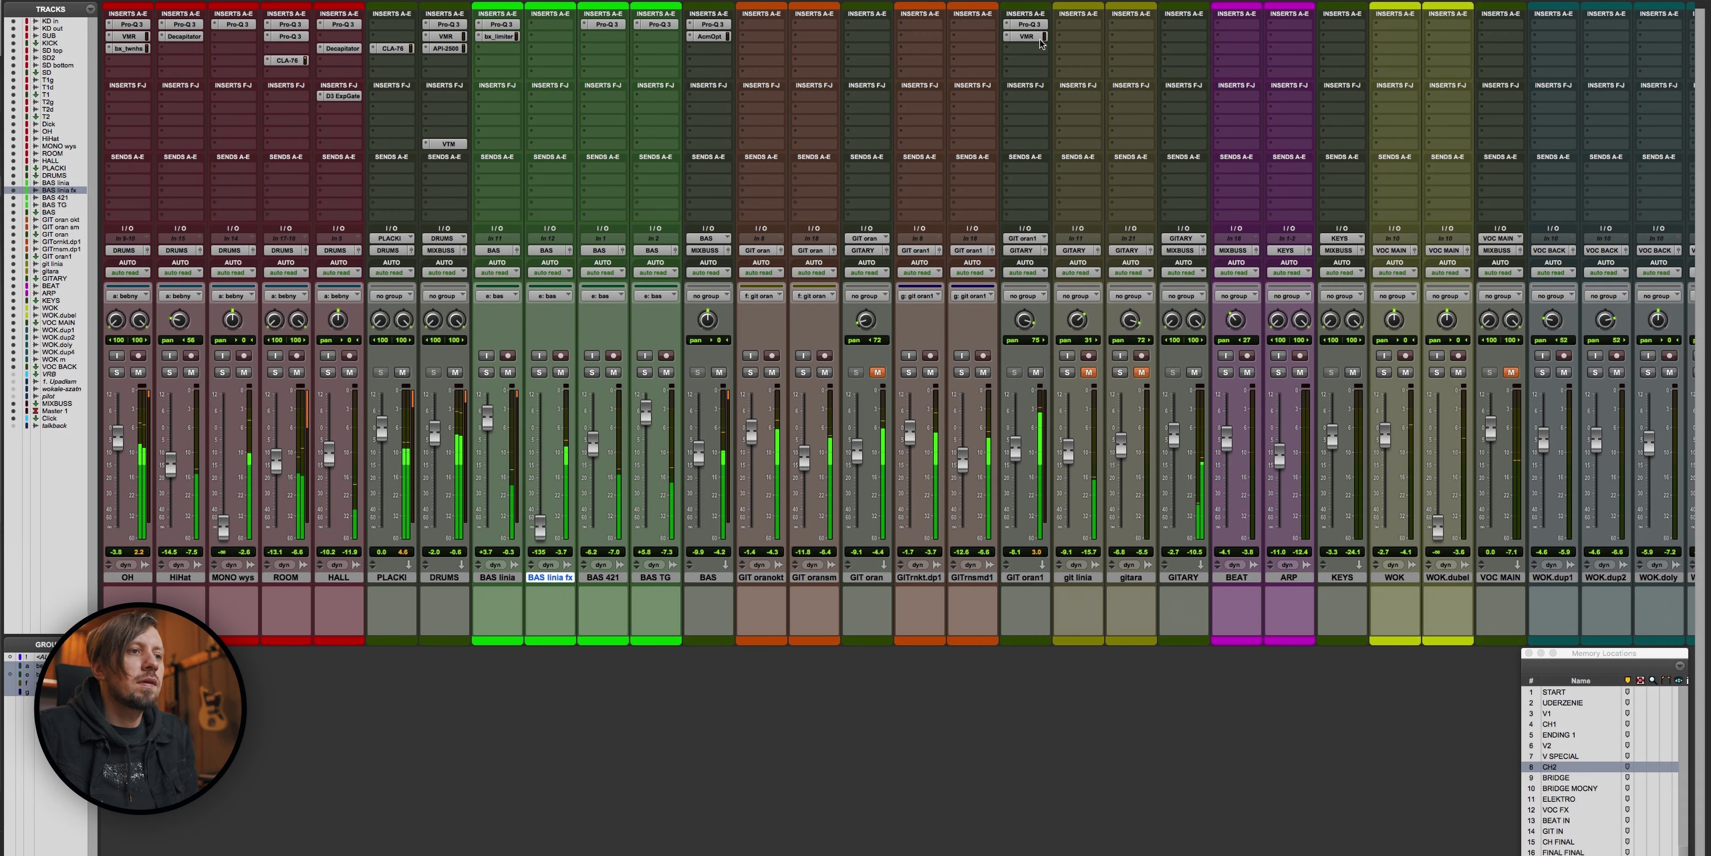
Step: Try a lower mid boost of about 15.8 dB in GIT oran1's FG-N and settle on a mild boost
left_click(1029, 36)
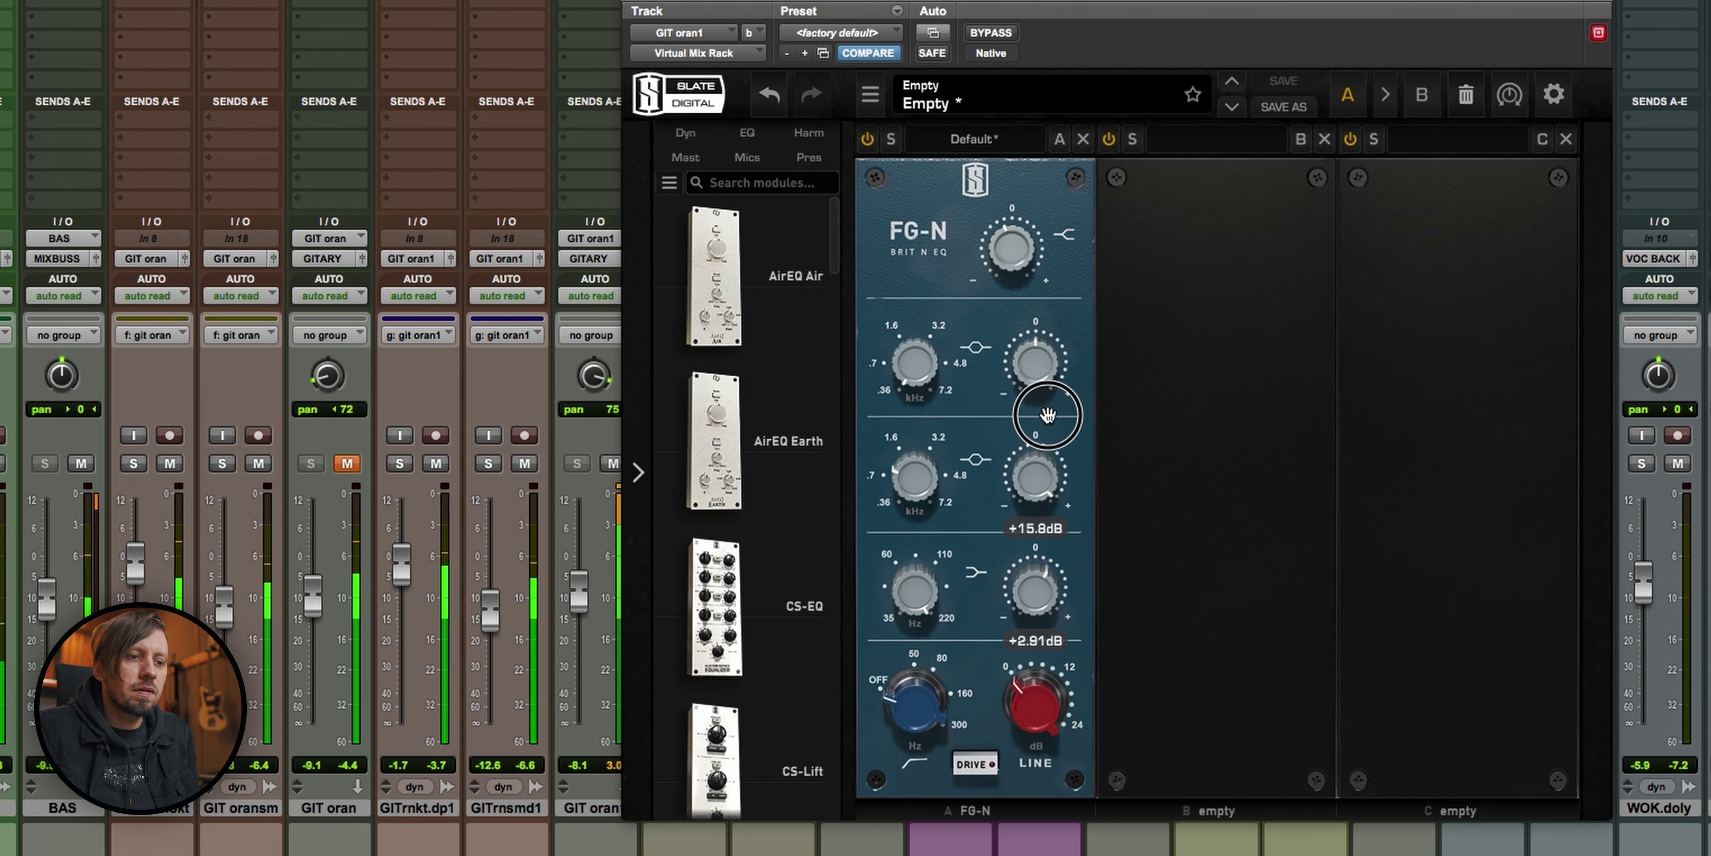
left_click(1046, 476)
left_click_drag(1046, 477, 1044, 518)
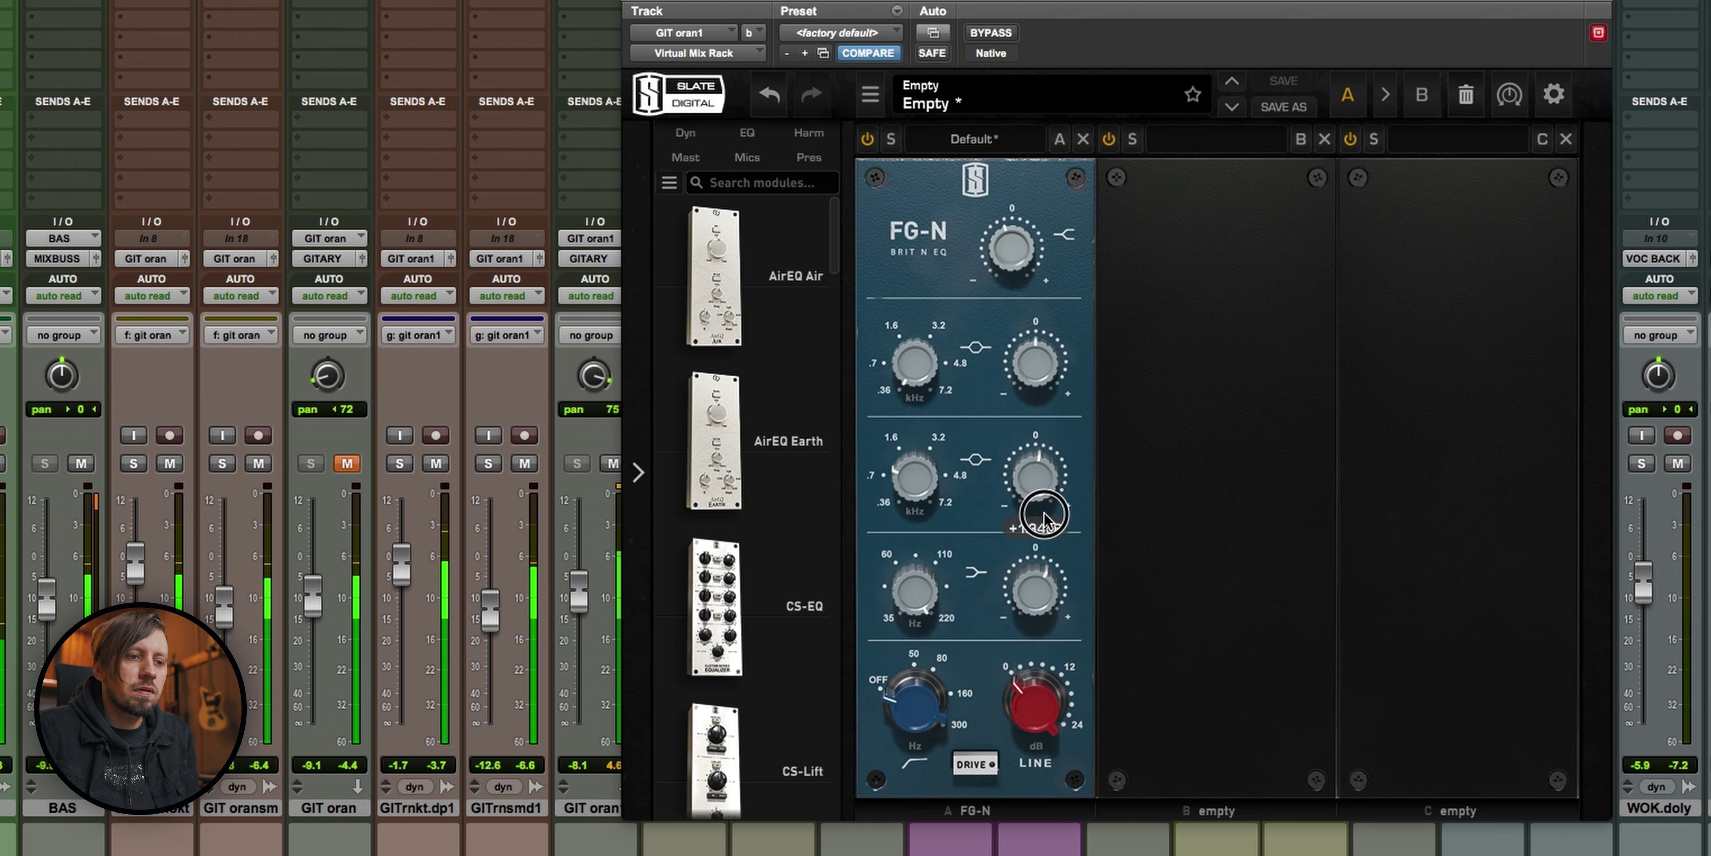
Step: Set the FG-N upper mid band to about 1.6 kHz, try a boost of about 3 dB and compare with bypass
left_click_drag(919, 365, 923, 252)
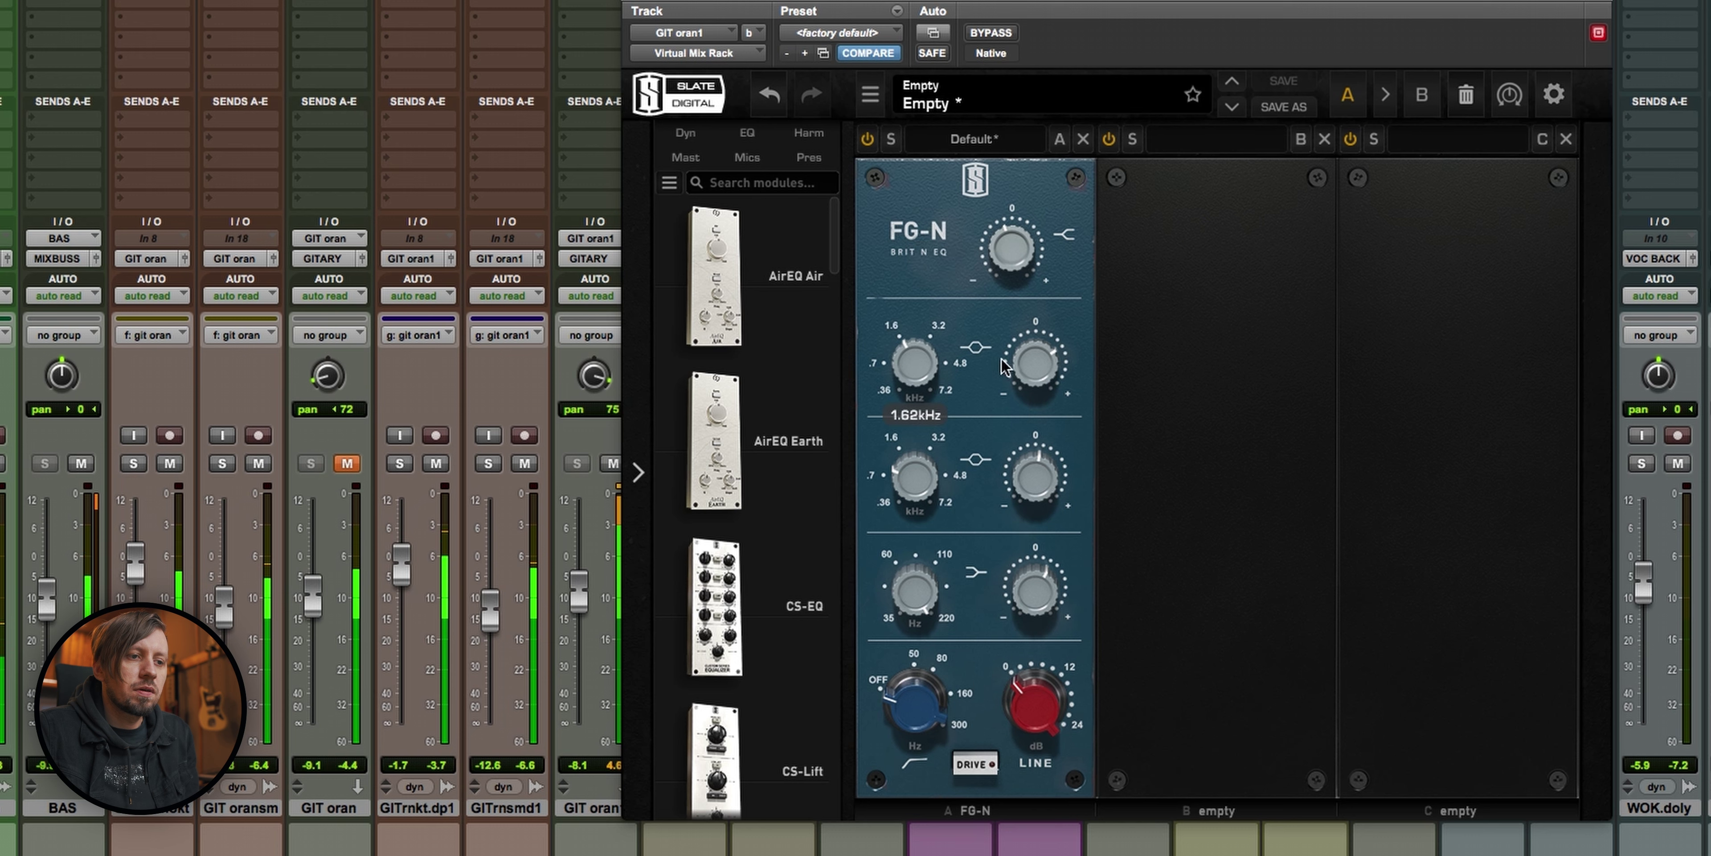
mouse_move(1005, 367)
left_mouse_down()
mouse_move(932, 370)
mouse_move(1033, 379)
left_mouse_up()
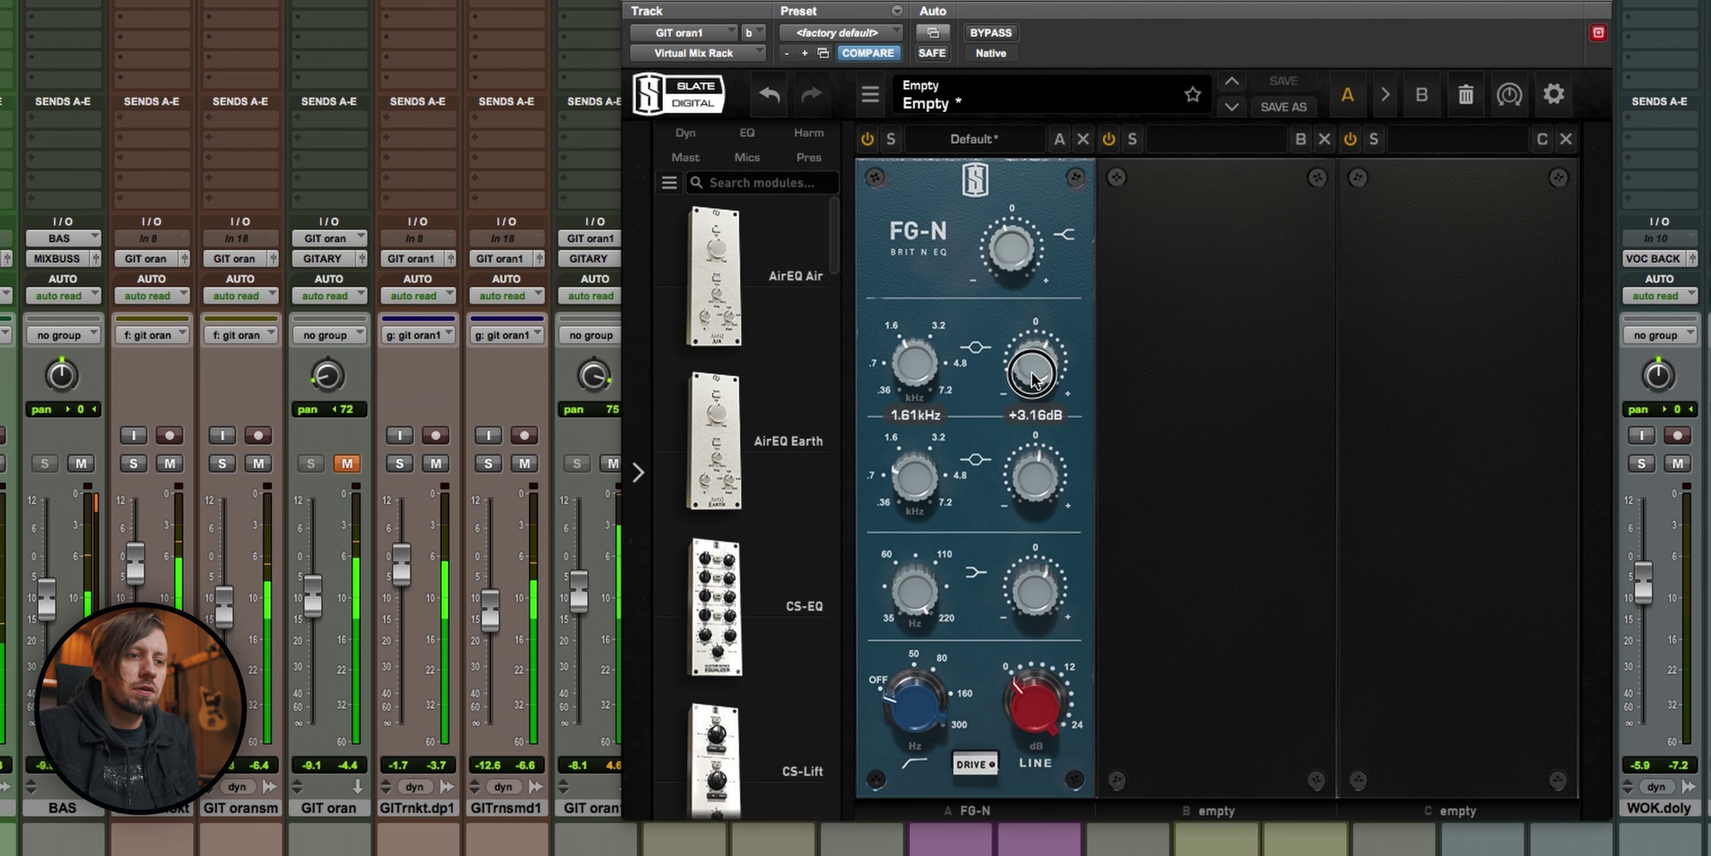
left_click(1010, 33)
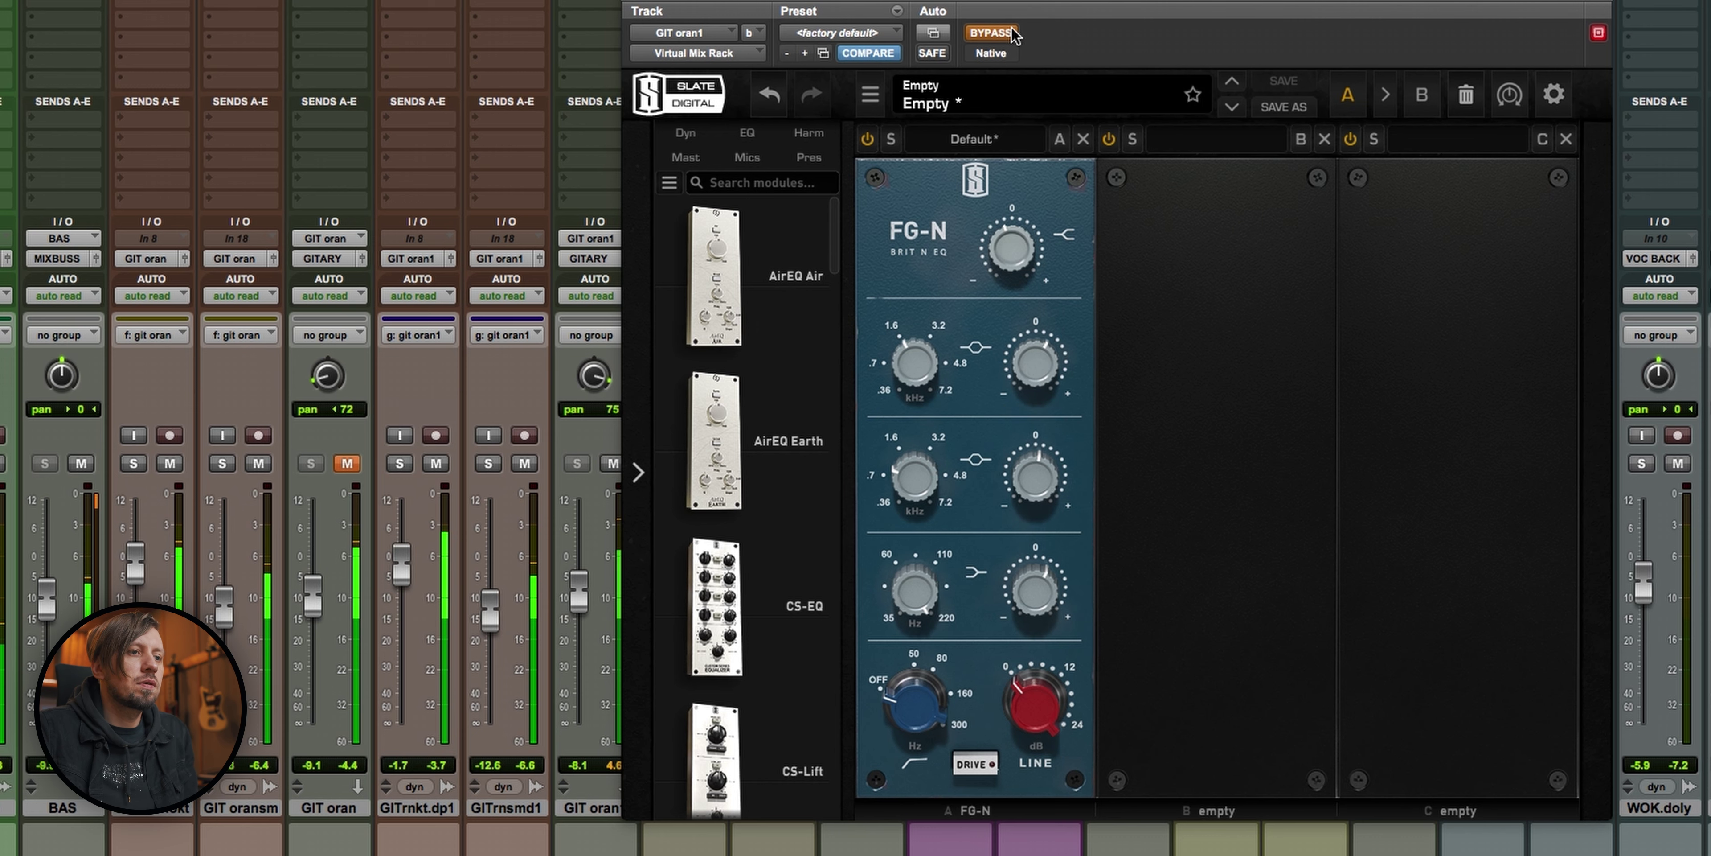
Step: Close the rack and compare GIT oran1 in the full mix with both inserts bypassed and active
left_click(637, 4)
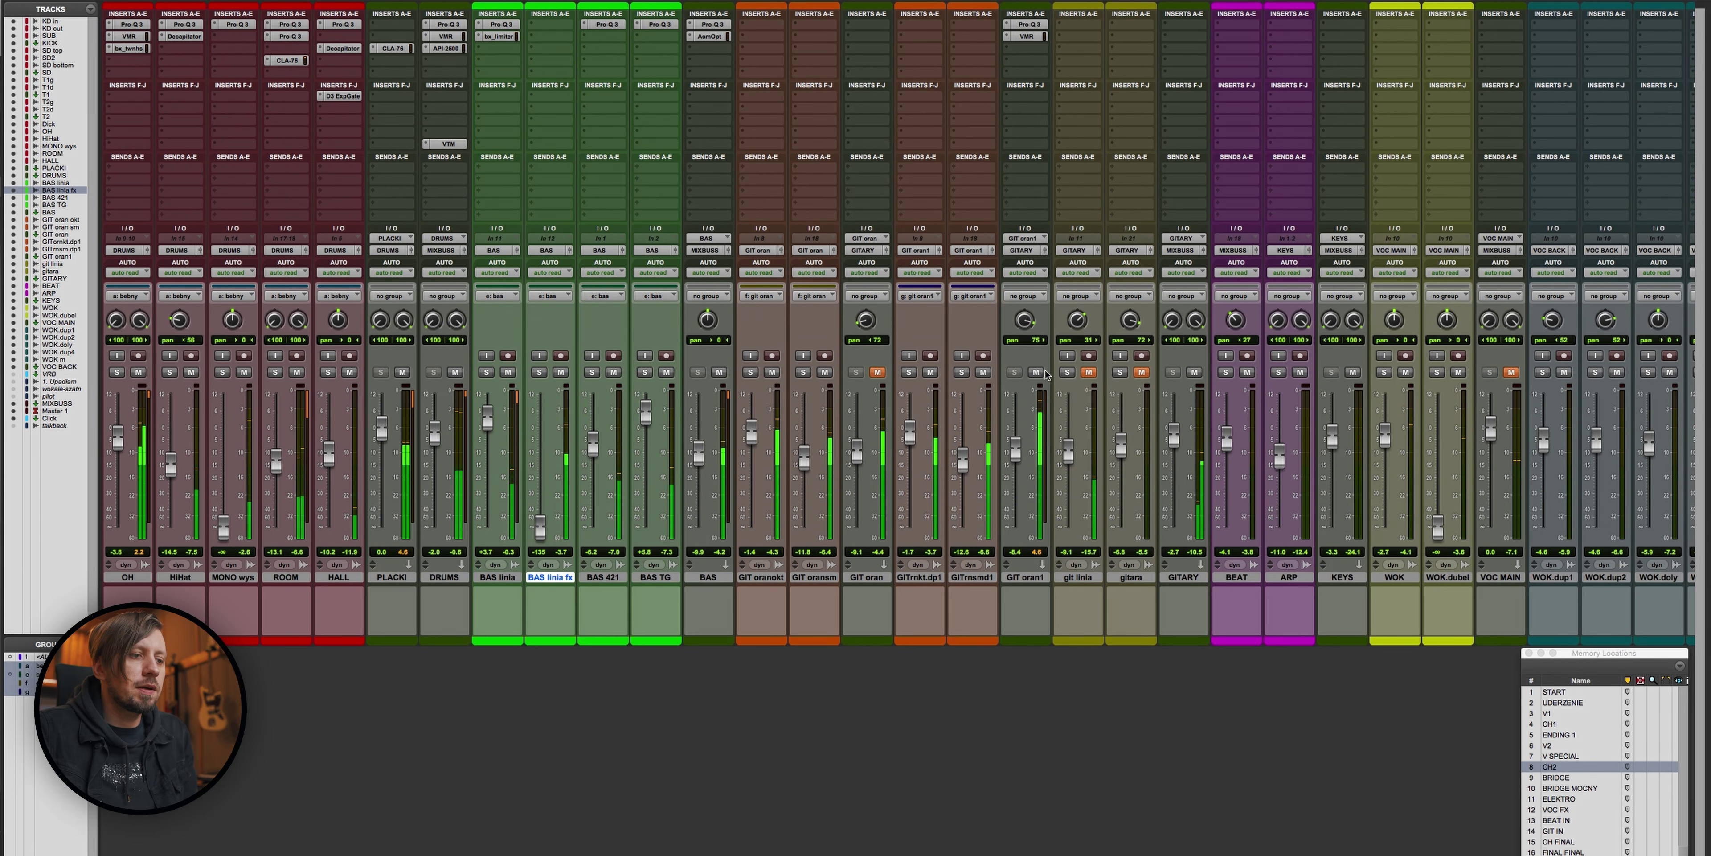
left_click(1035, 25, "super")
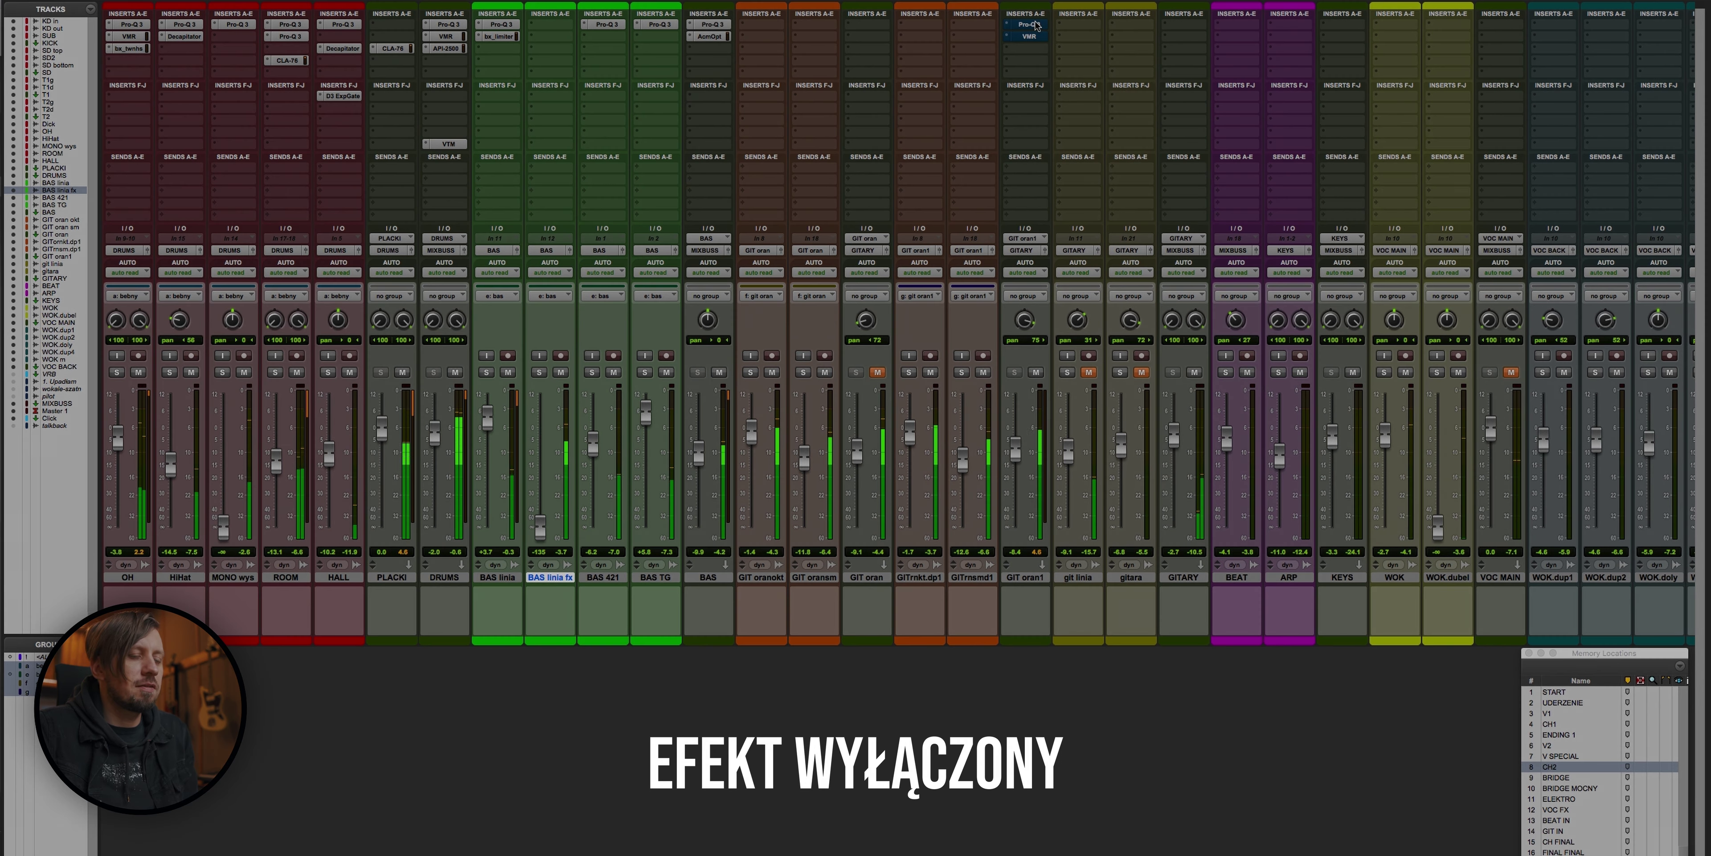
left_click(1035, 25, "super")
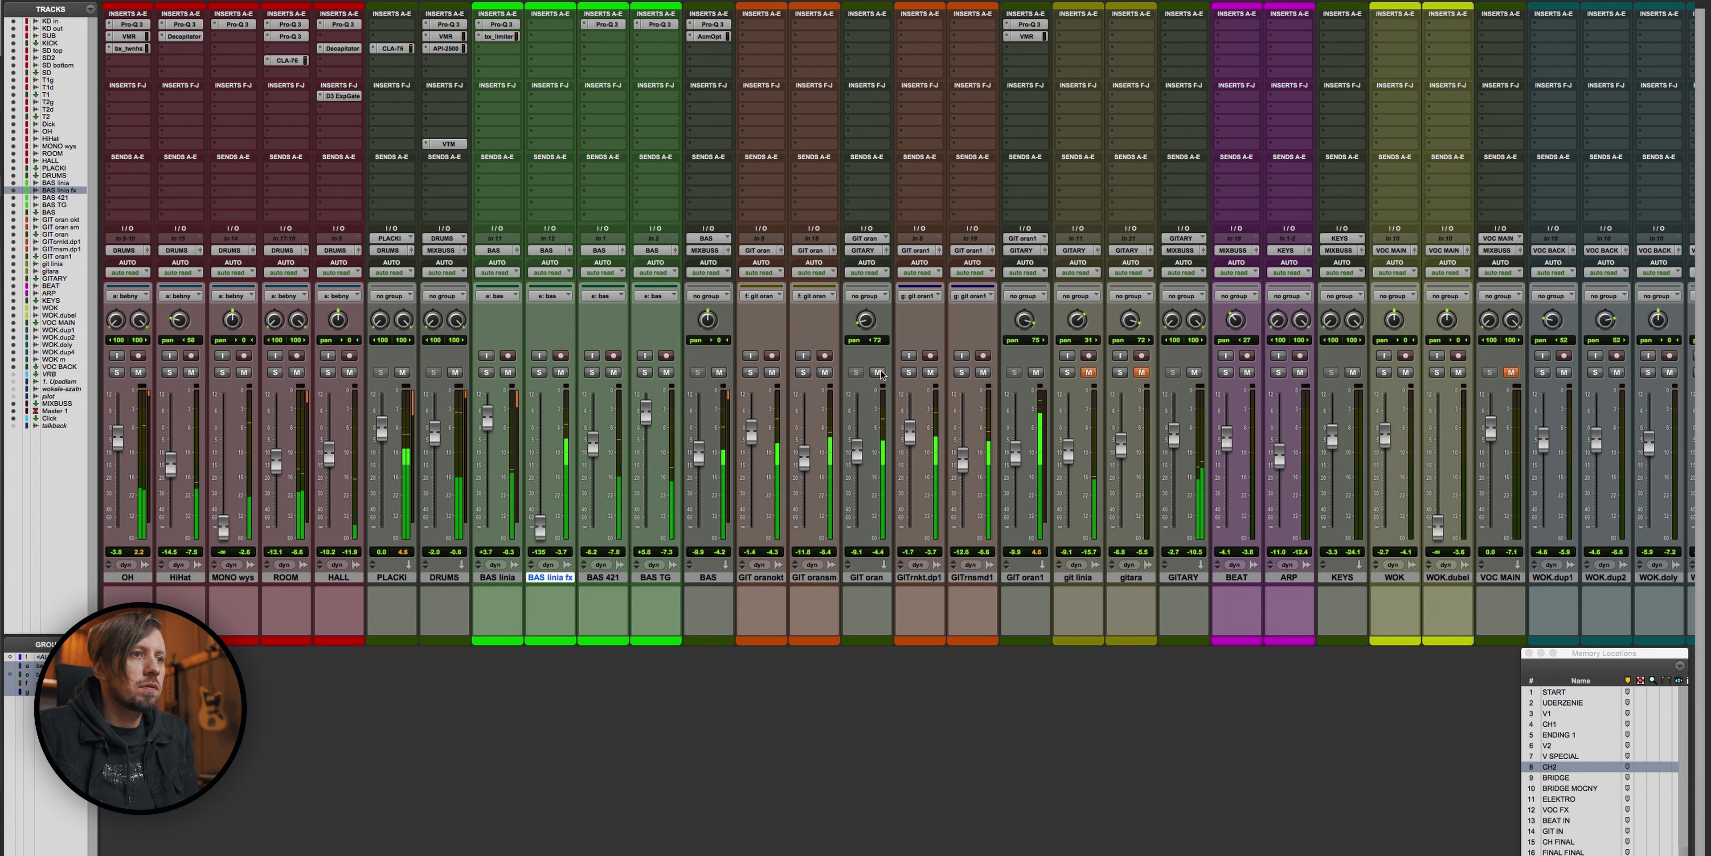
Step: Solo the GIT oran guitar tracks and copy the Pro-Q 3 with its settings from GIT oran1 to GIT oran's first insert slot
left_click(803, 373)
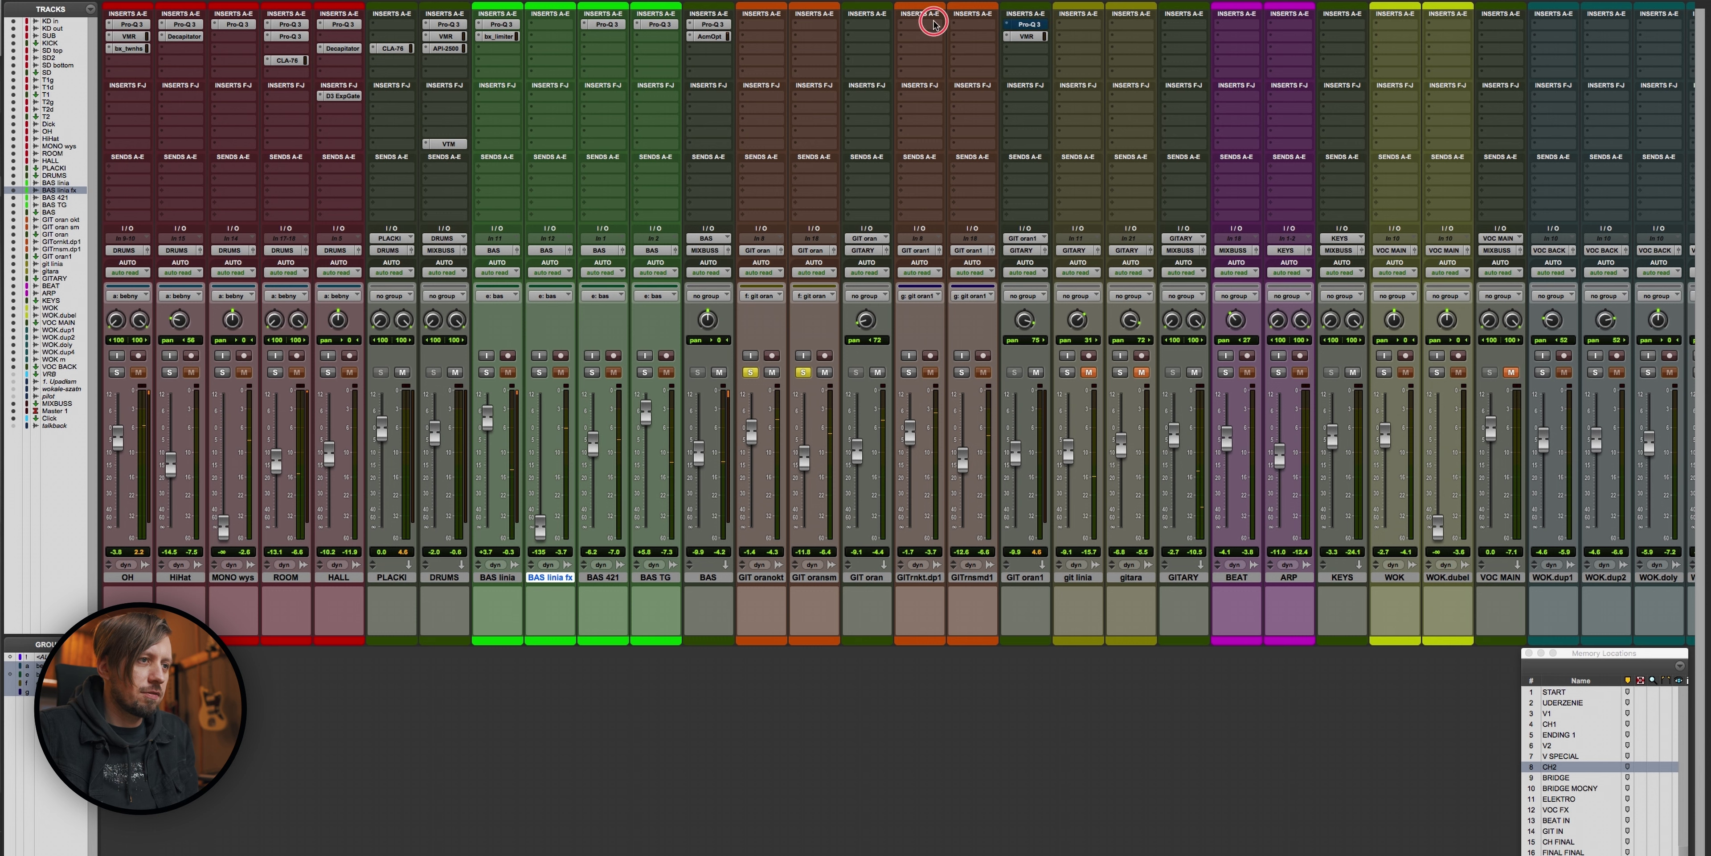
left_click(872, 25)
key("space")
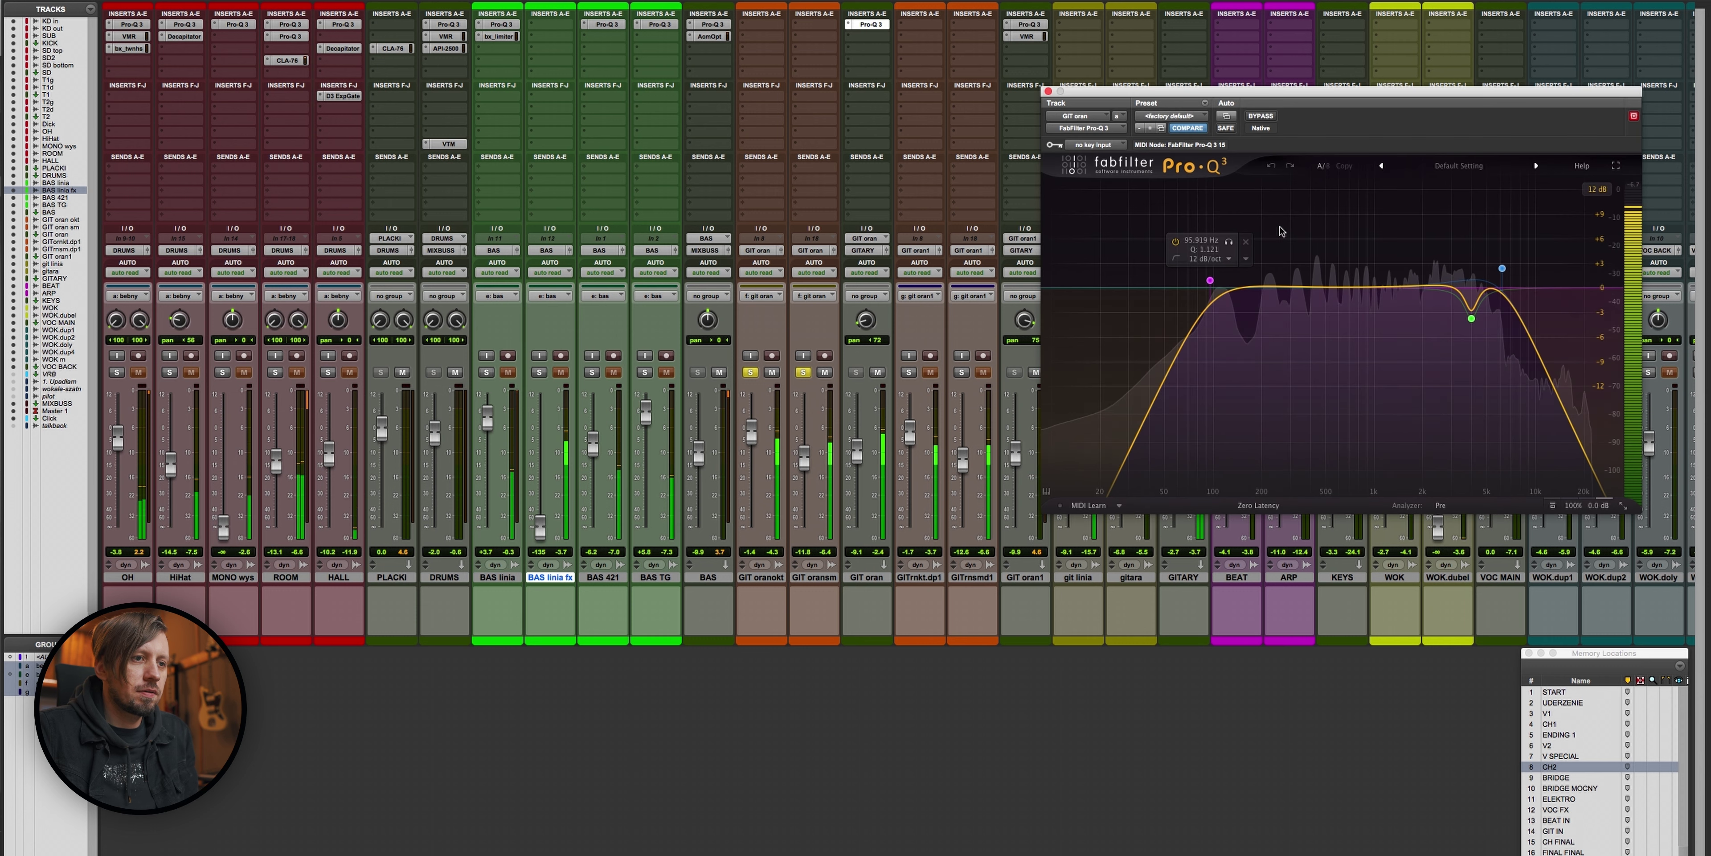
Step: Move the bell cut in GIT oran's Pro-Q 3 to about 1.7 kHz at about -3.6 dB, comparing the EQ with bypass
left_click(1264, 118)
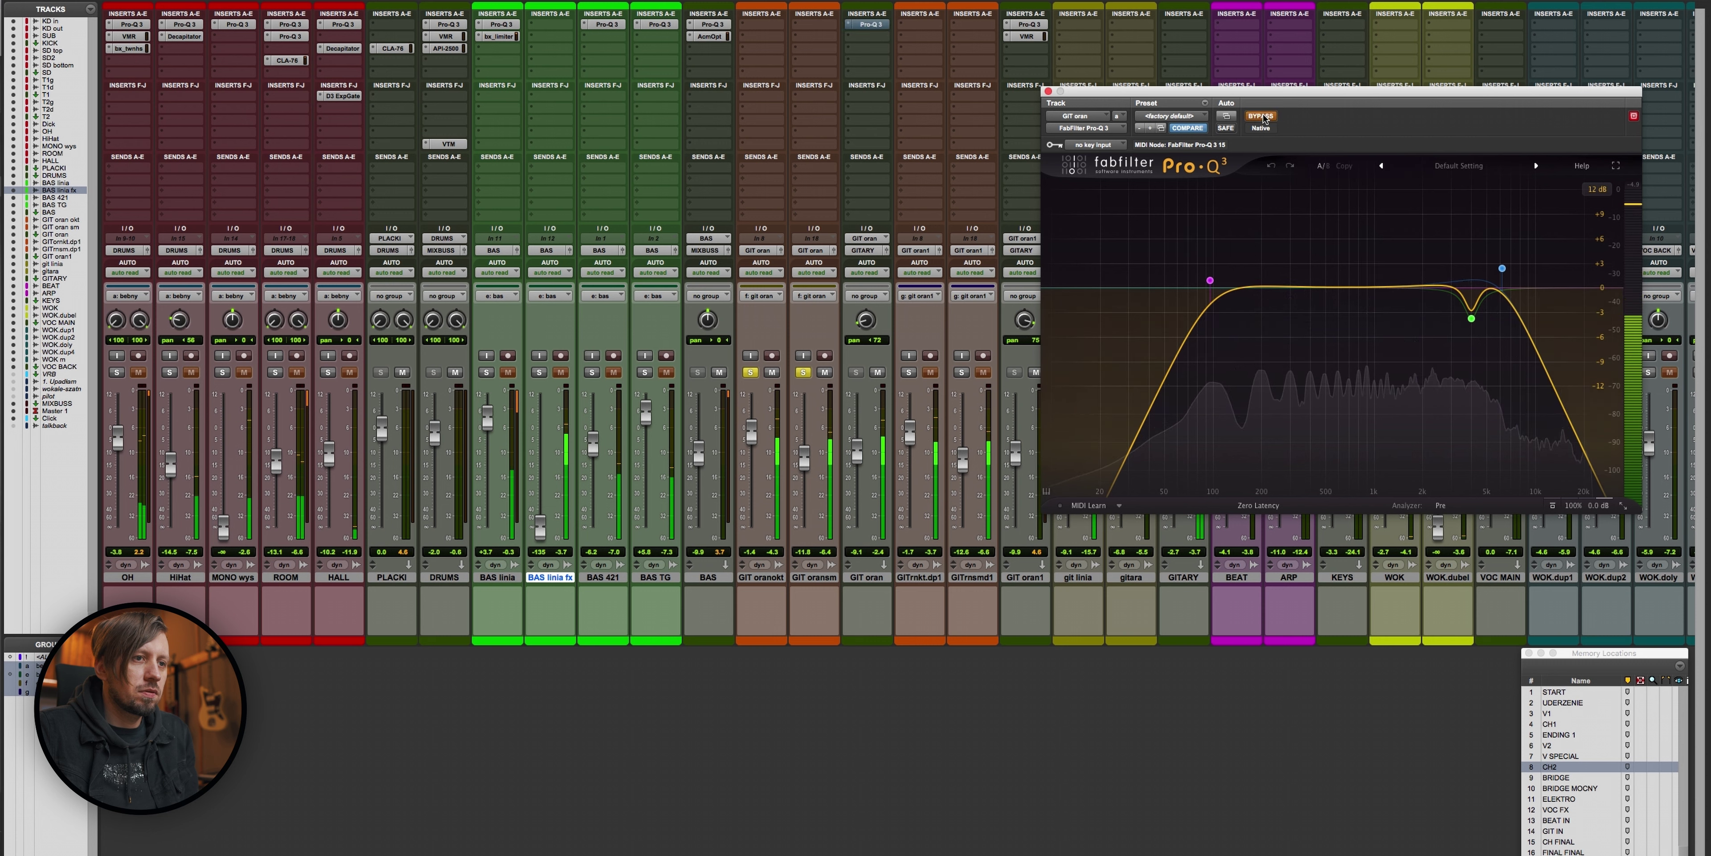
left_click(1264, 118)
mouse_move(1474, 319)
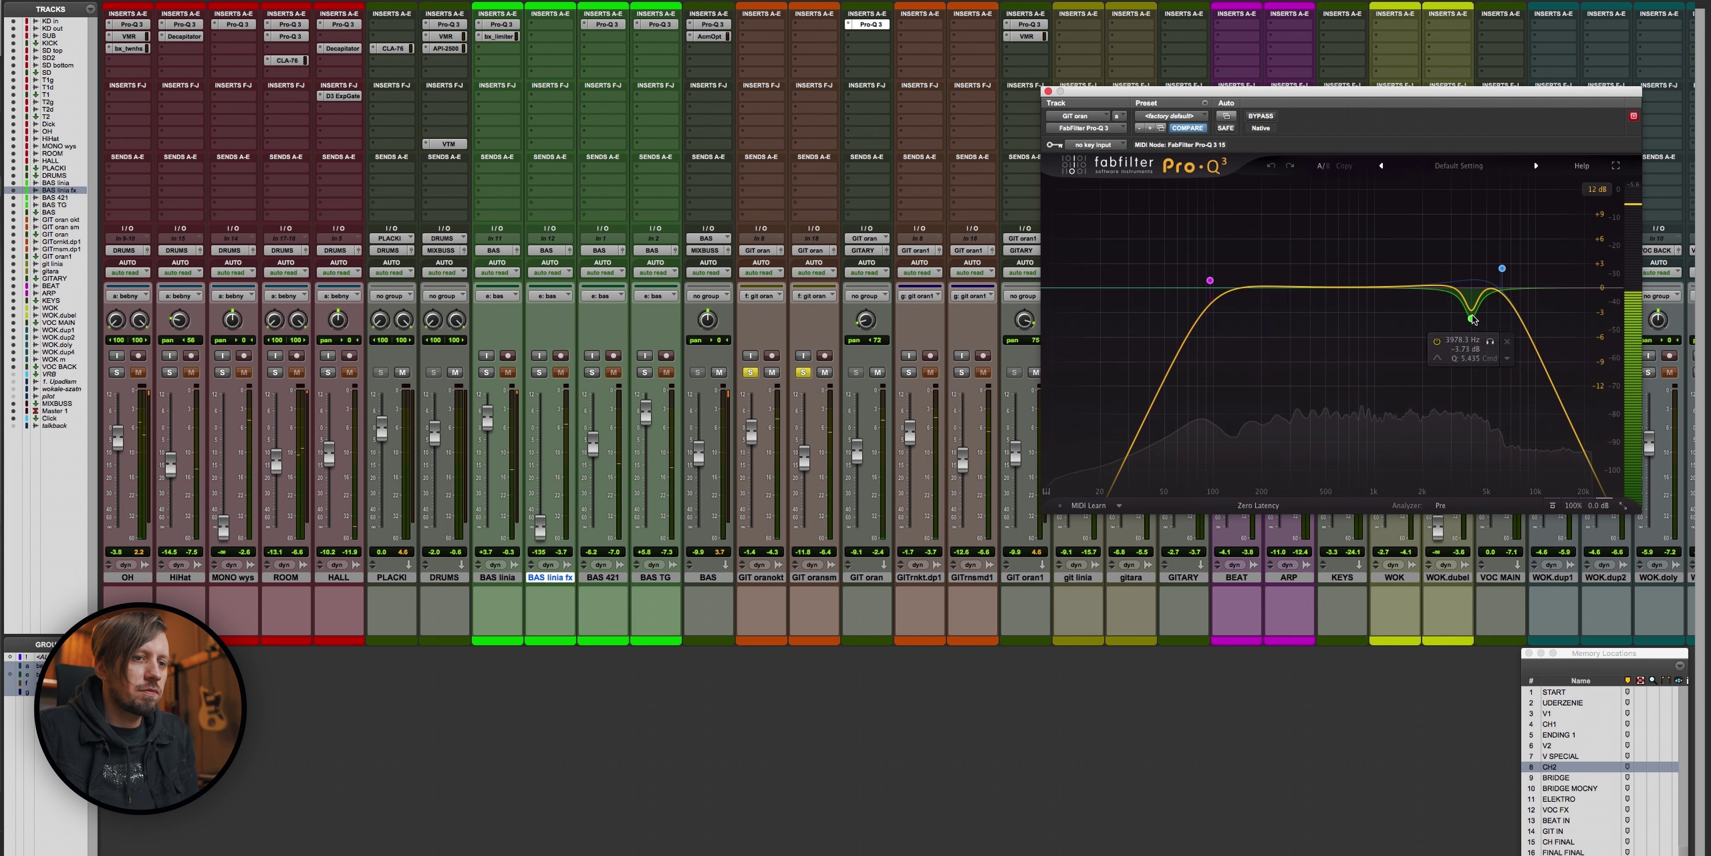
left_click_drag(1473, 319, 1412, 317)
left_click(1270, 116)
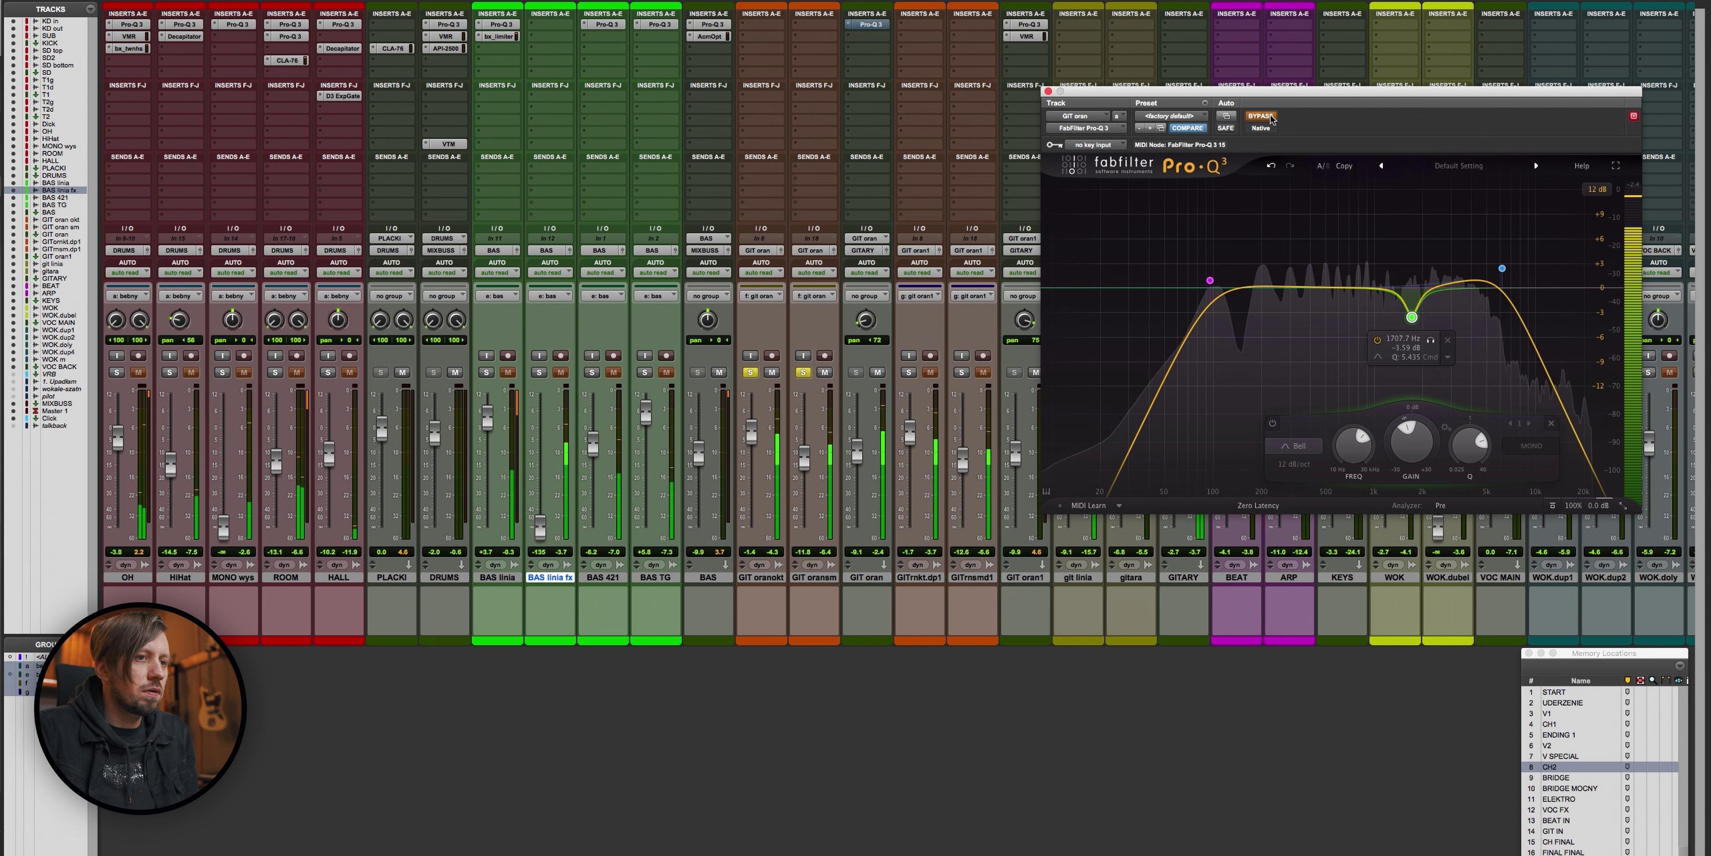
left_click(1270, 117)
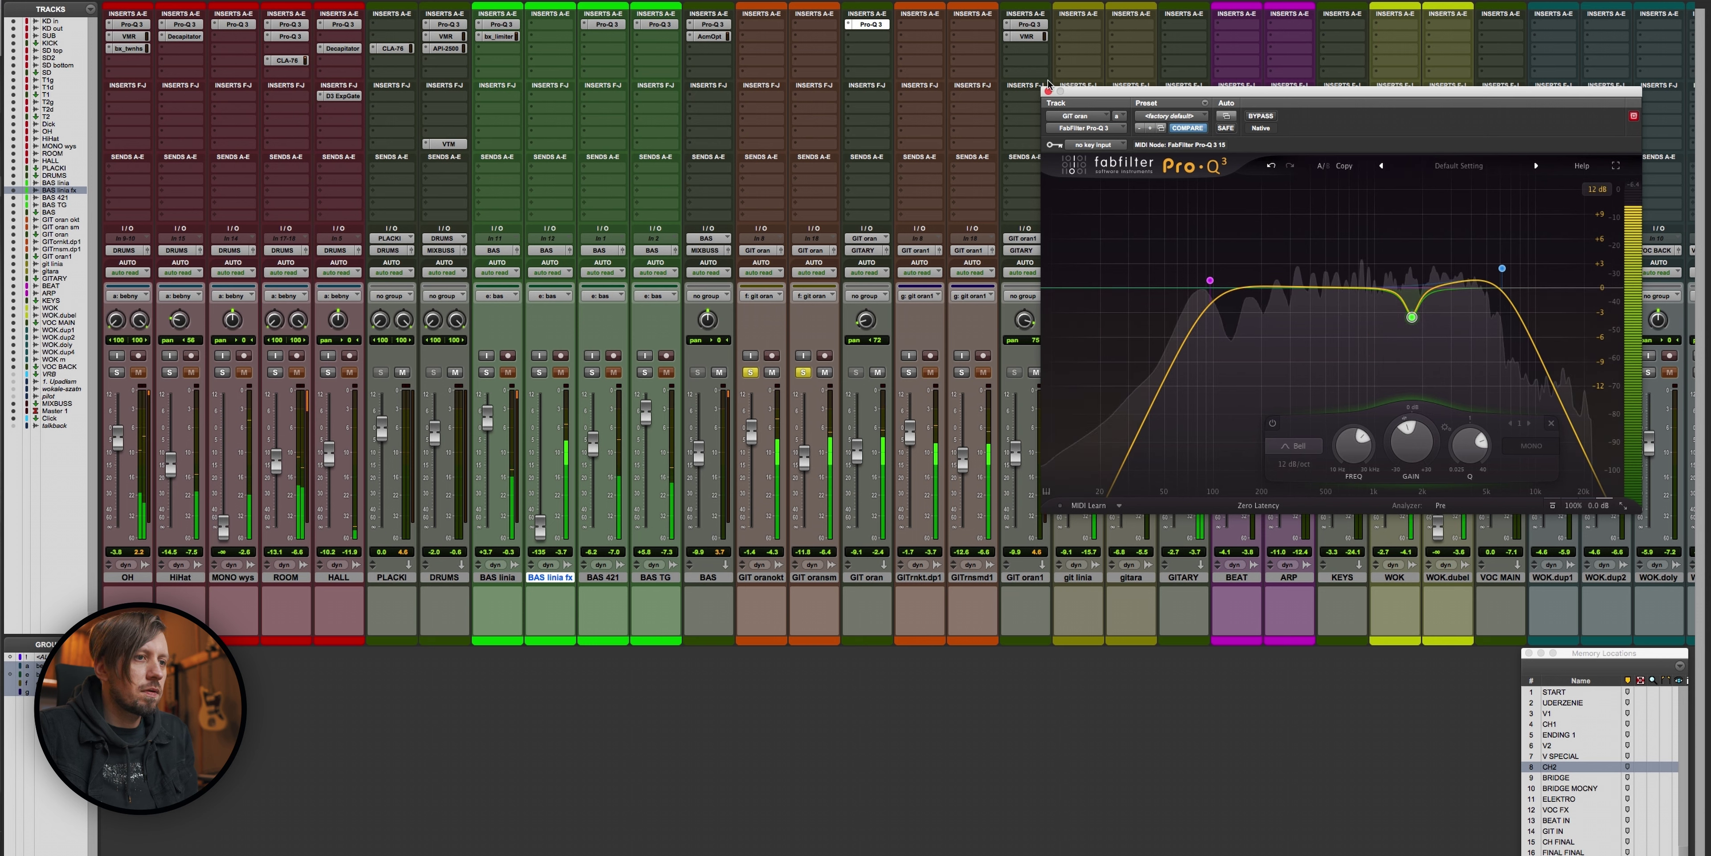
left_click(1048, 90)
key("space")
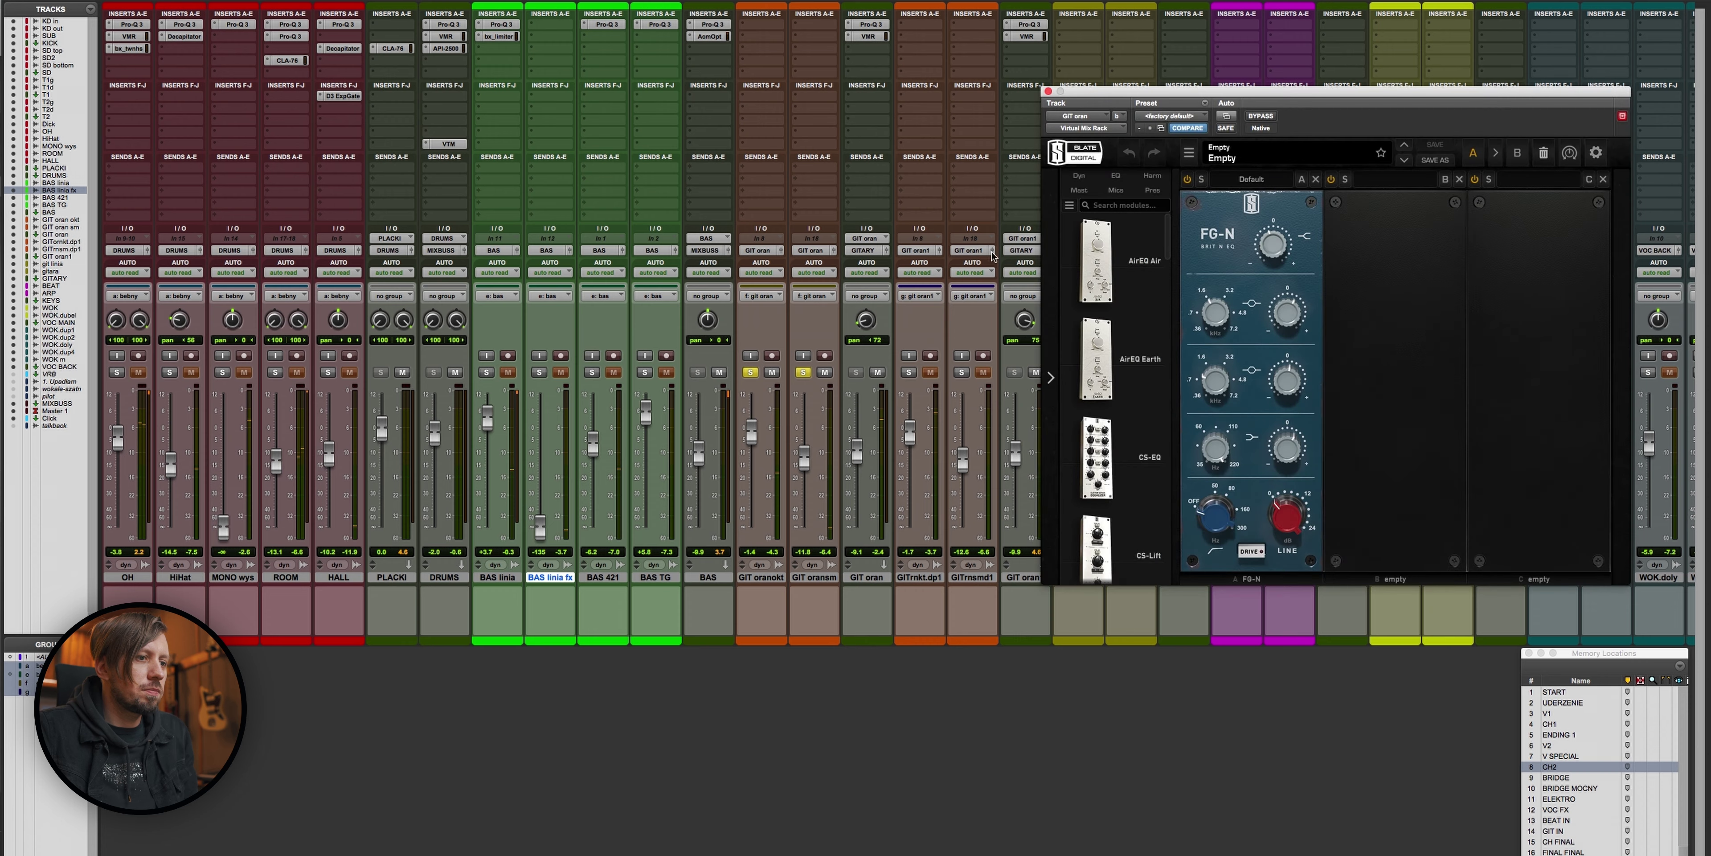
Step: Reset the FG-N module in GIT oran's Virtual Mix Rack to its Default preset and start playback
left_click(1256, 178)
left_click(1243, 248)
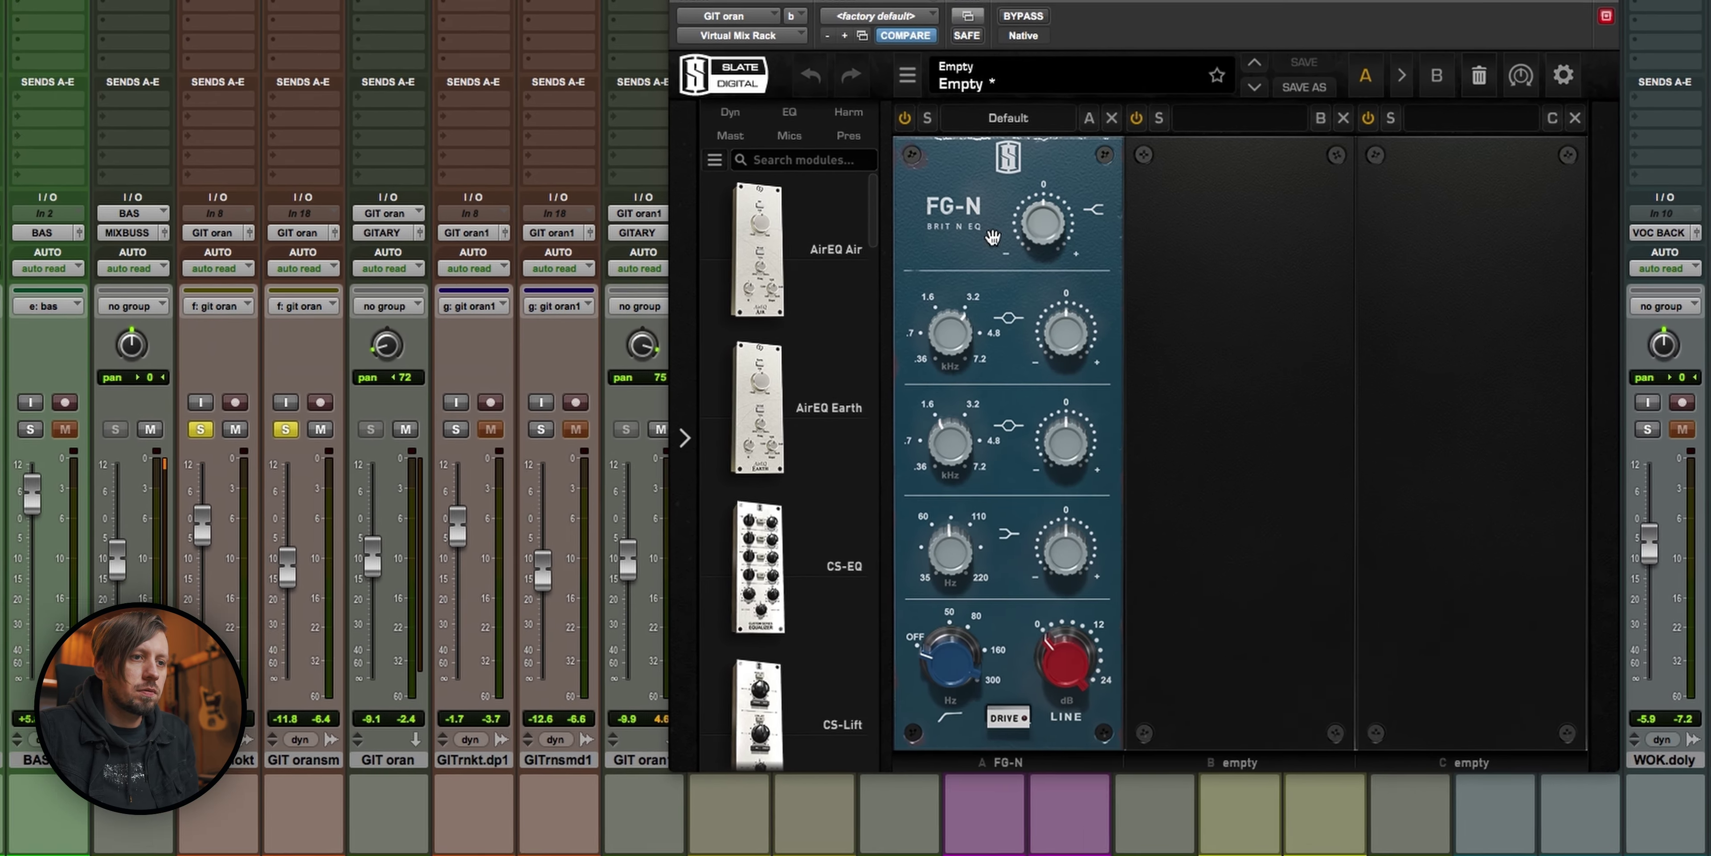
key("space")
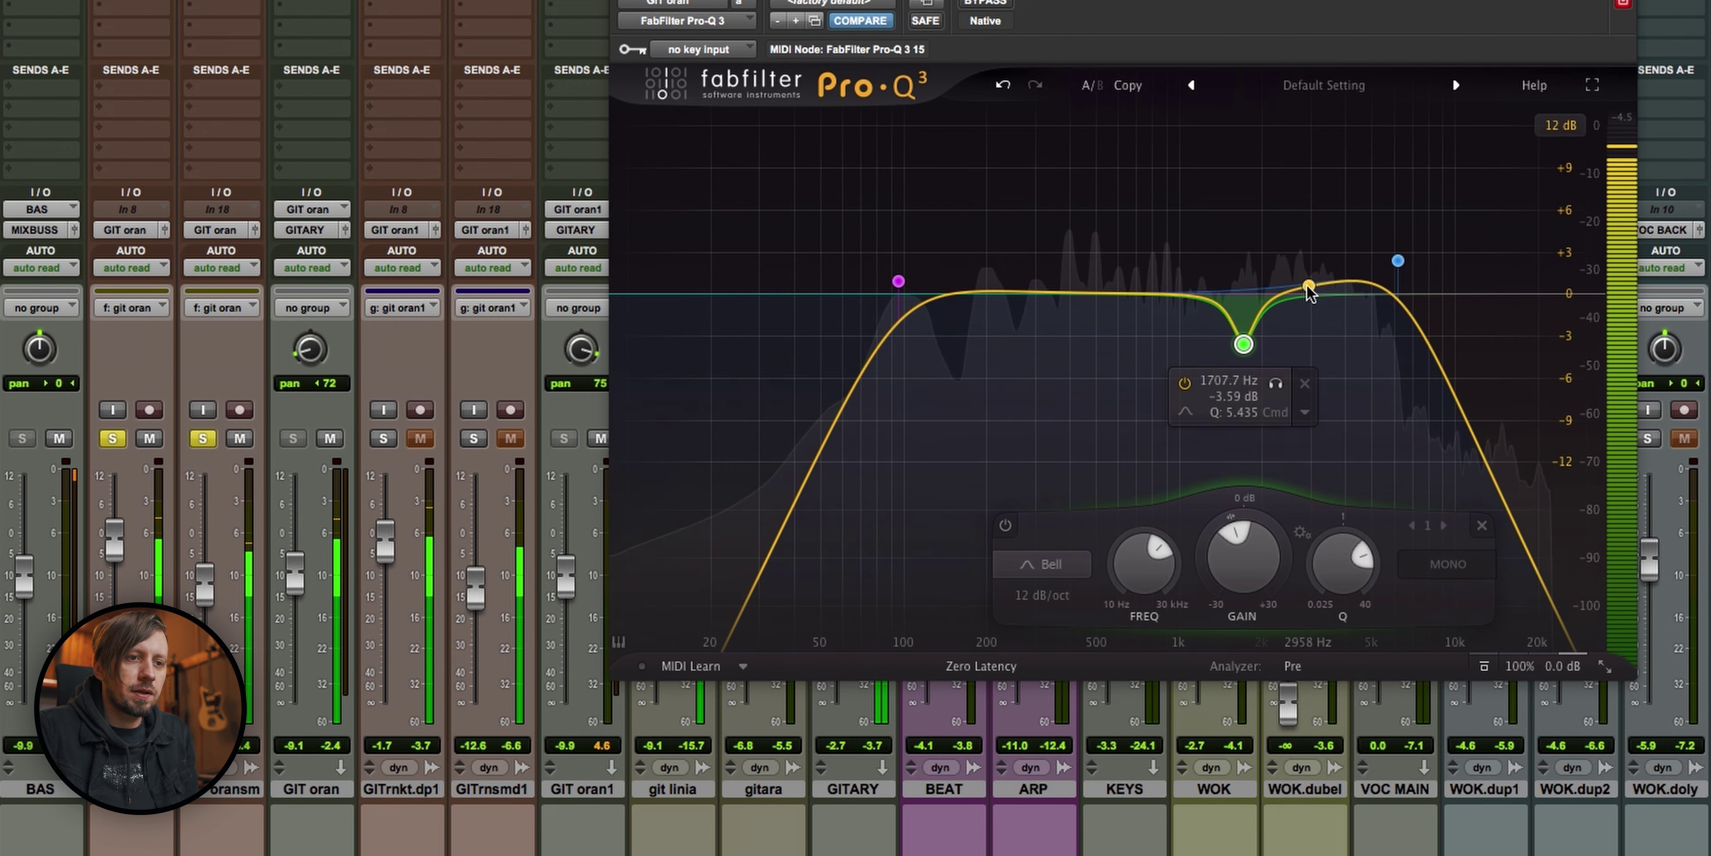
Step: Find a harsh resonance in GIT oran's Pro-Q 3 and cut it about 2.5 dB at about 3.5 kHz with Q about 6.5, comparing with bypass
left_click_drag(1074, 290, 1326, 153)
left_click_drag(1435, 582, 1454, 464)
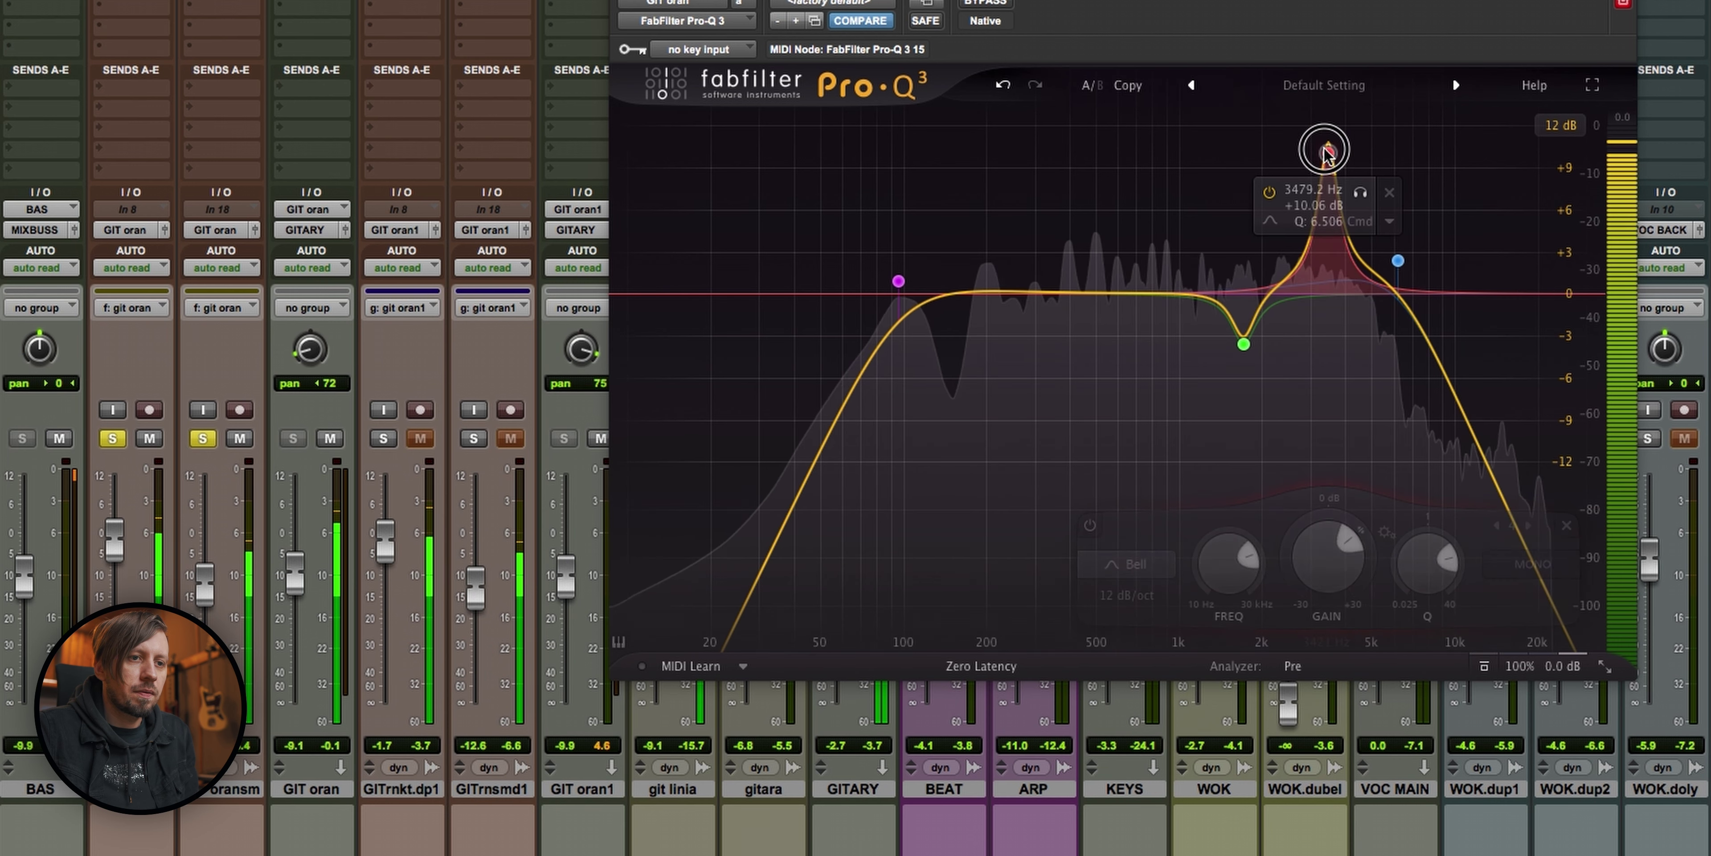
left_click_drag(1328, 153, 1330, 328)
left_click(989, 8)
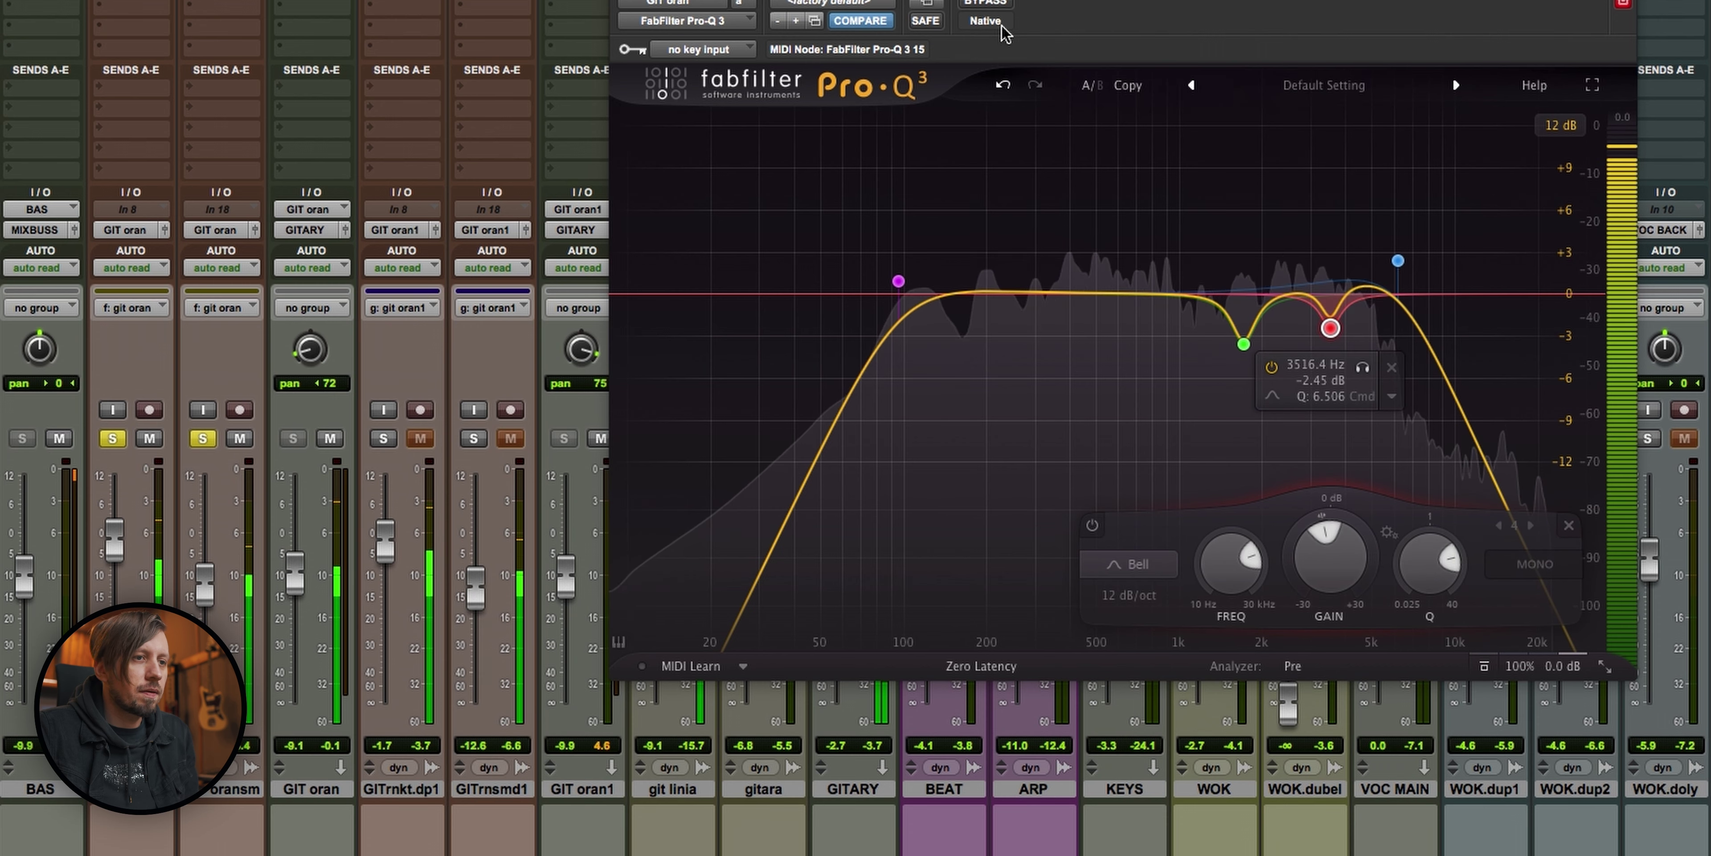
left_click(990, 5)
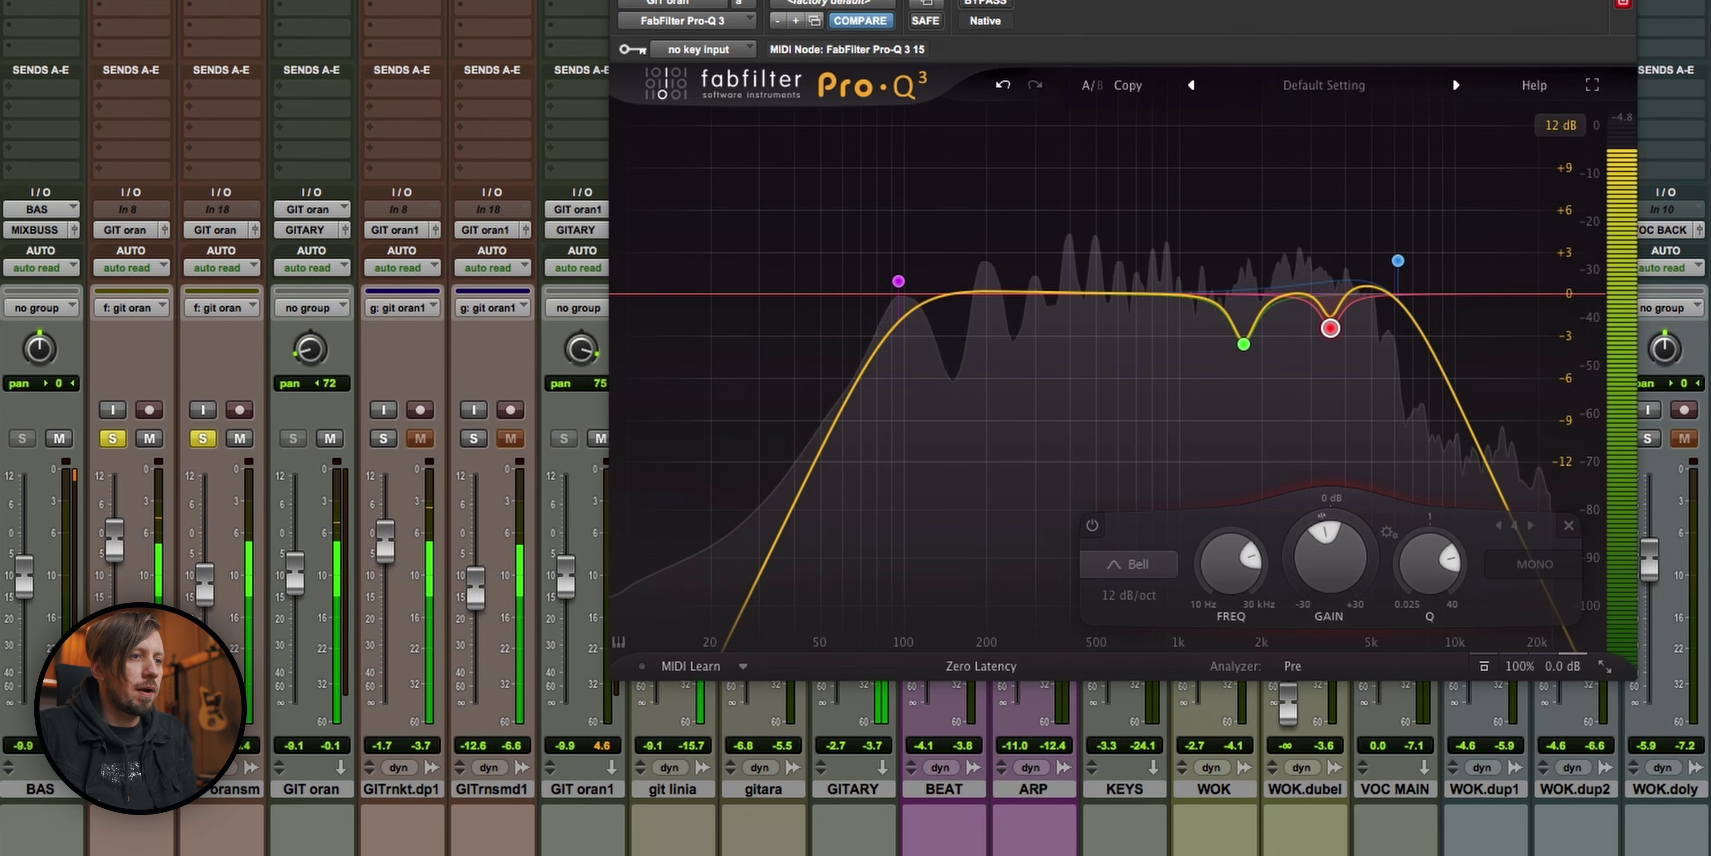
key("super+w")
Step: Solo the GIT oran1 guitar tracks too and boost the lower mid band of GIT oran's FG-N at 360 Hz by about 2.5 dB
left_click(311, 1)
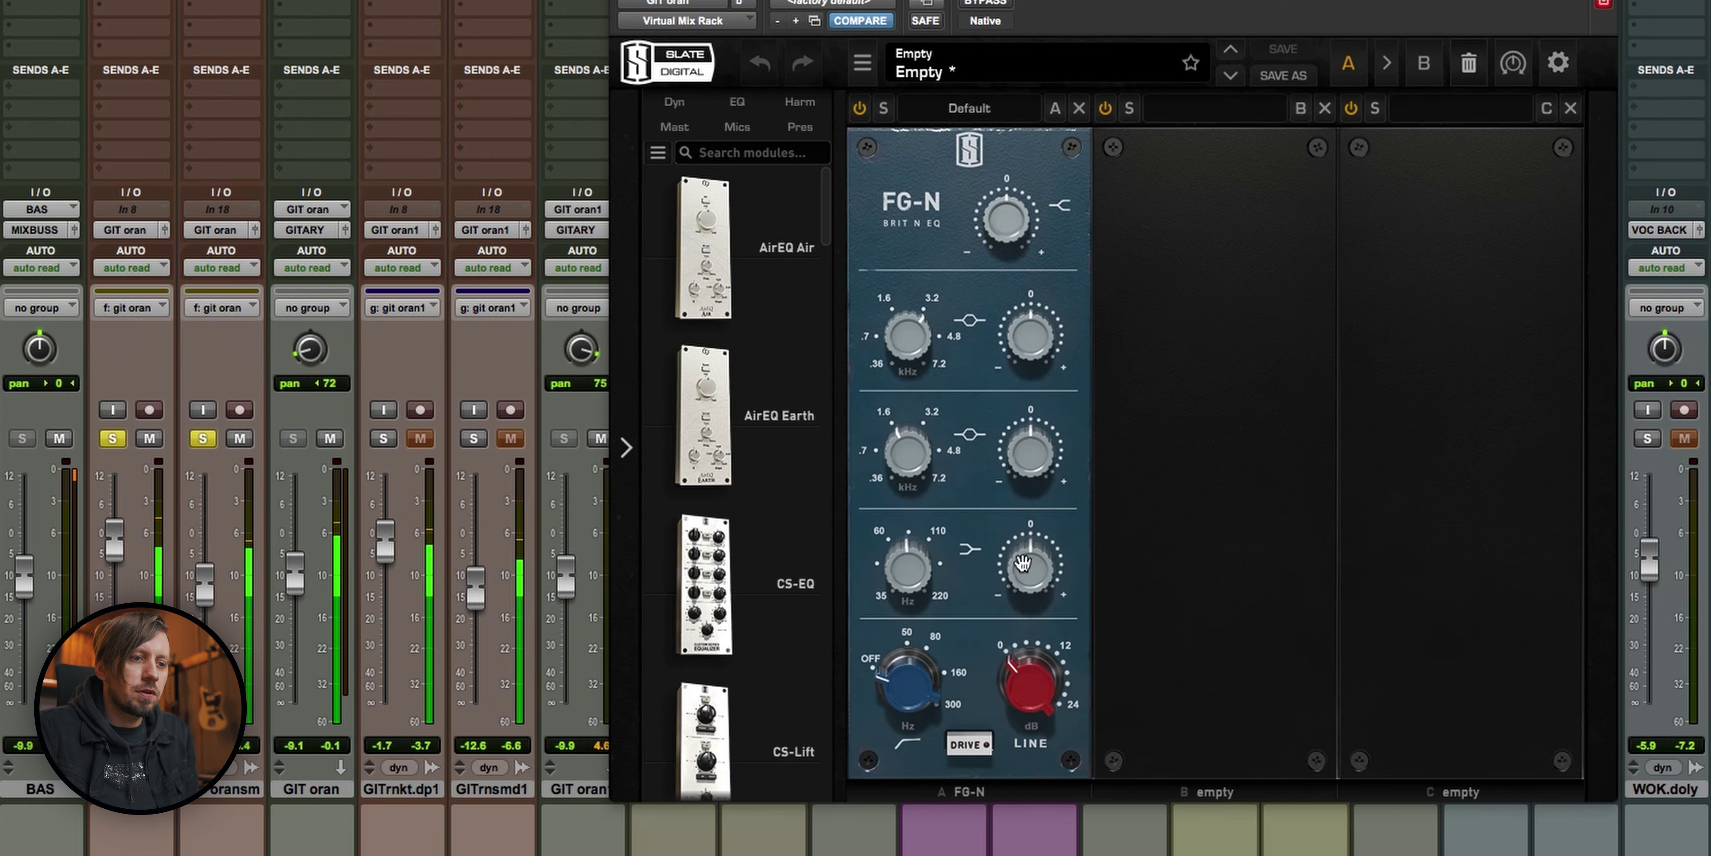
left_click(390, 435)
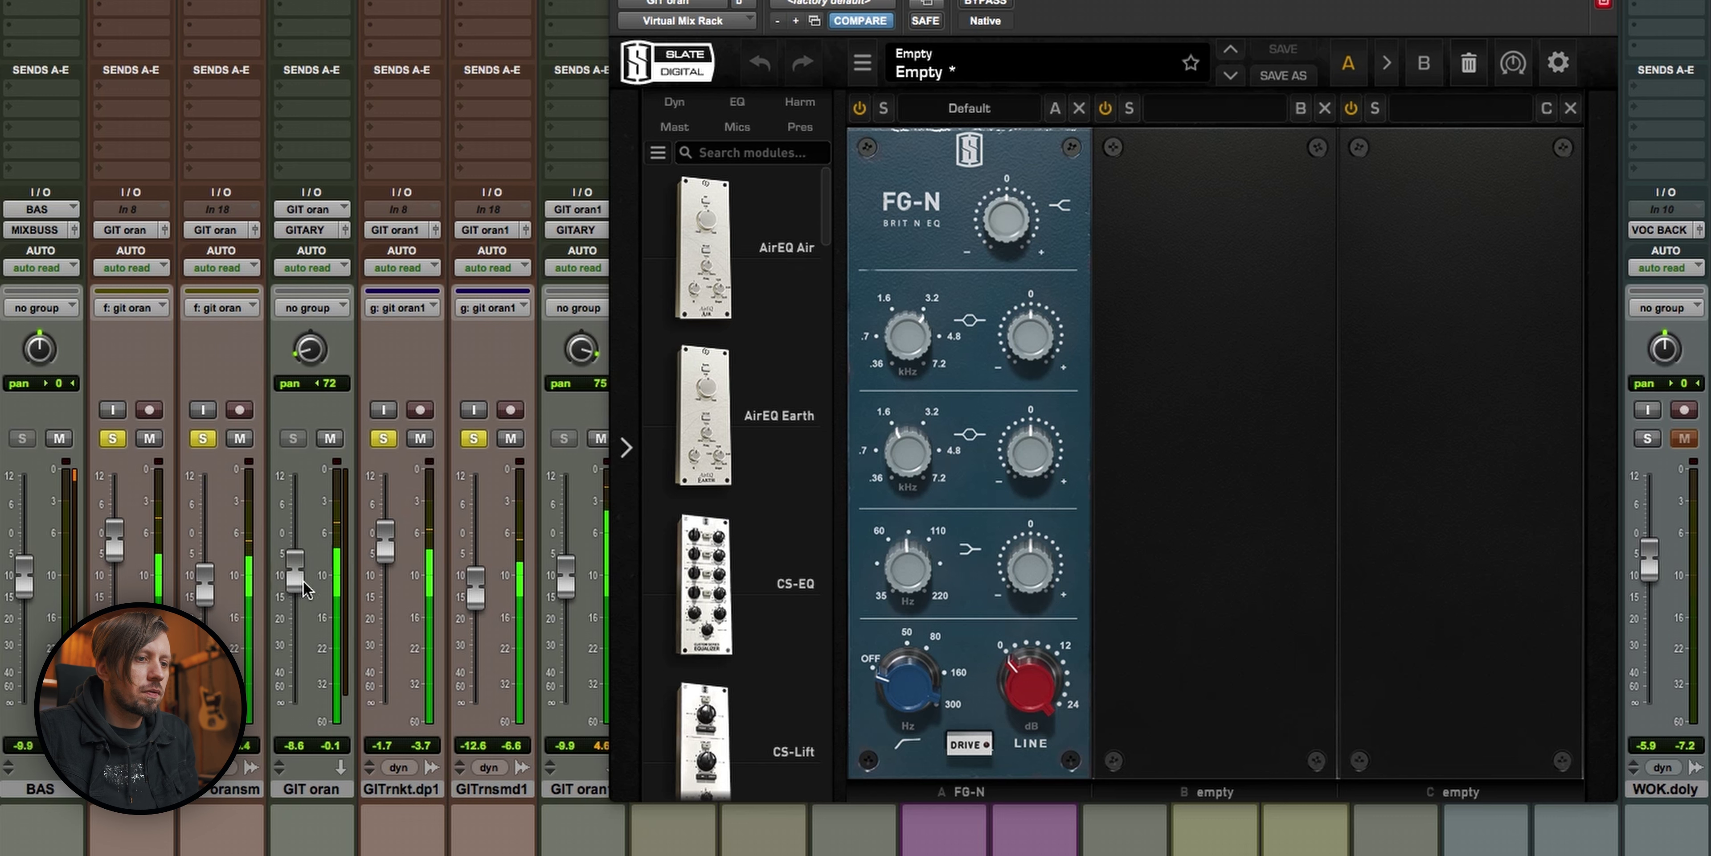
left_click_drag(924, 461, 941, 684)
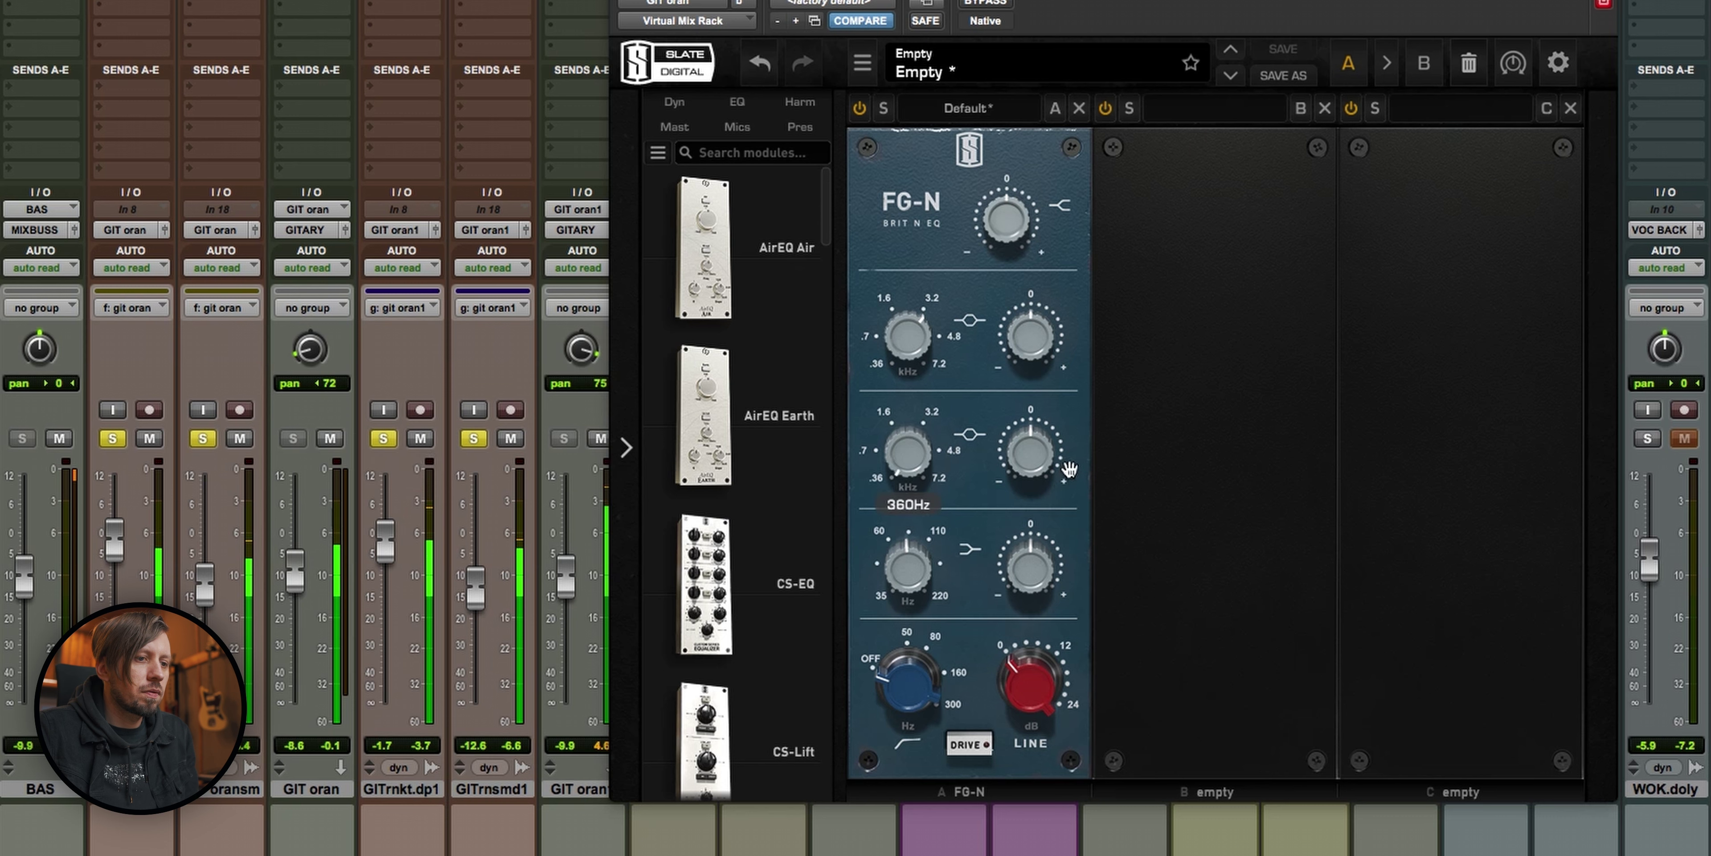
mouse_move(1030, 468)
left_mouse_down()
mouse_move(1048, 406)
mouse_move(1043, 461)
left_mouse_up()
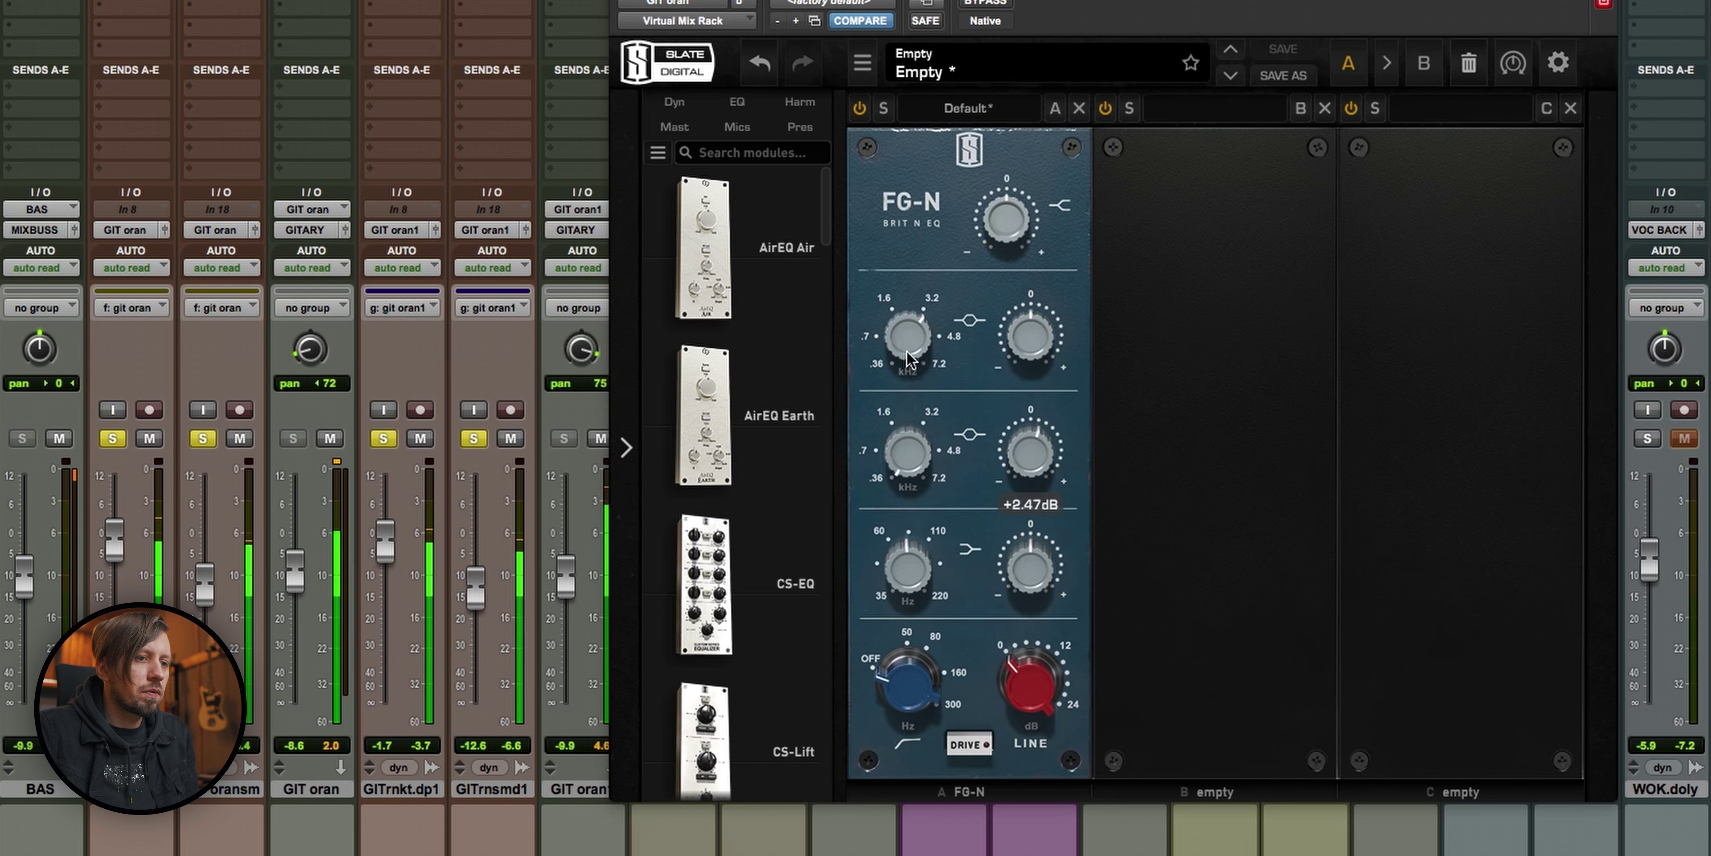
Step: Sweep the FG-N's upper mid band with up to 12 dB boost, settle at about 1.36 kHz, reduce the gain and close the rack
left_click_drag(909, 358, 917, 432)
left_click(1036, 310)
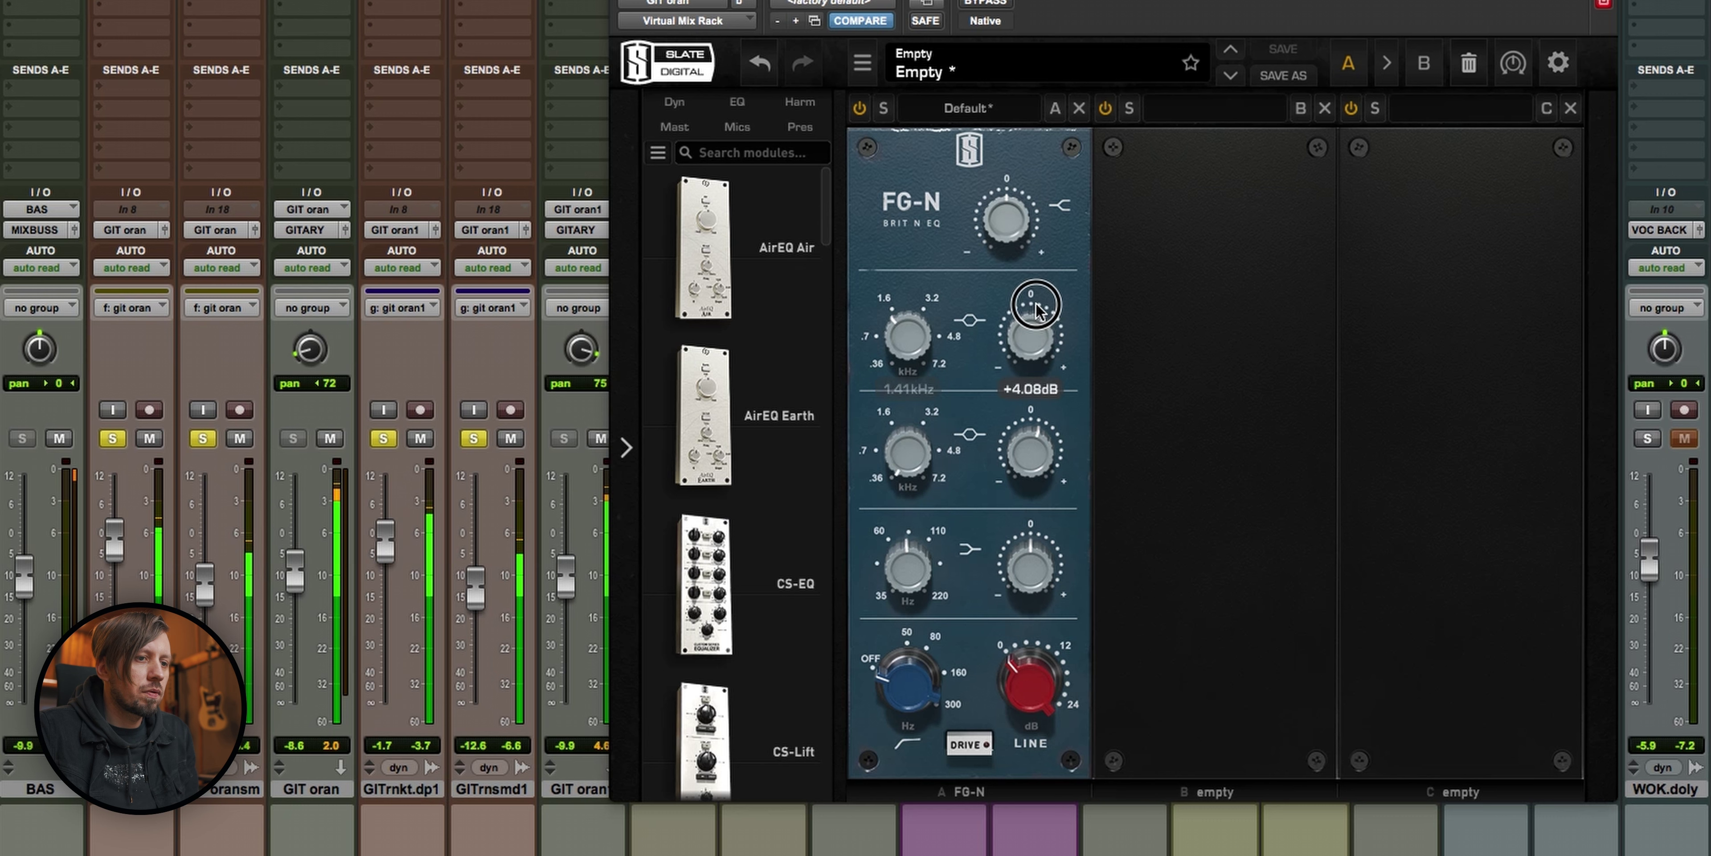
left_click_drag(909, 333, 913, 347)
left_click_drag(1039, 336, 1042, 297)
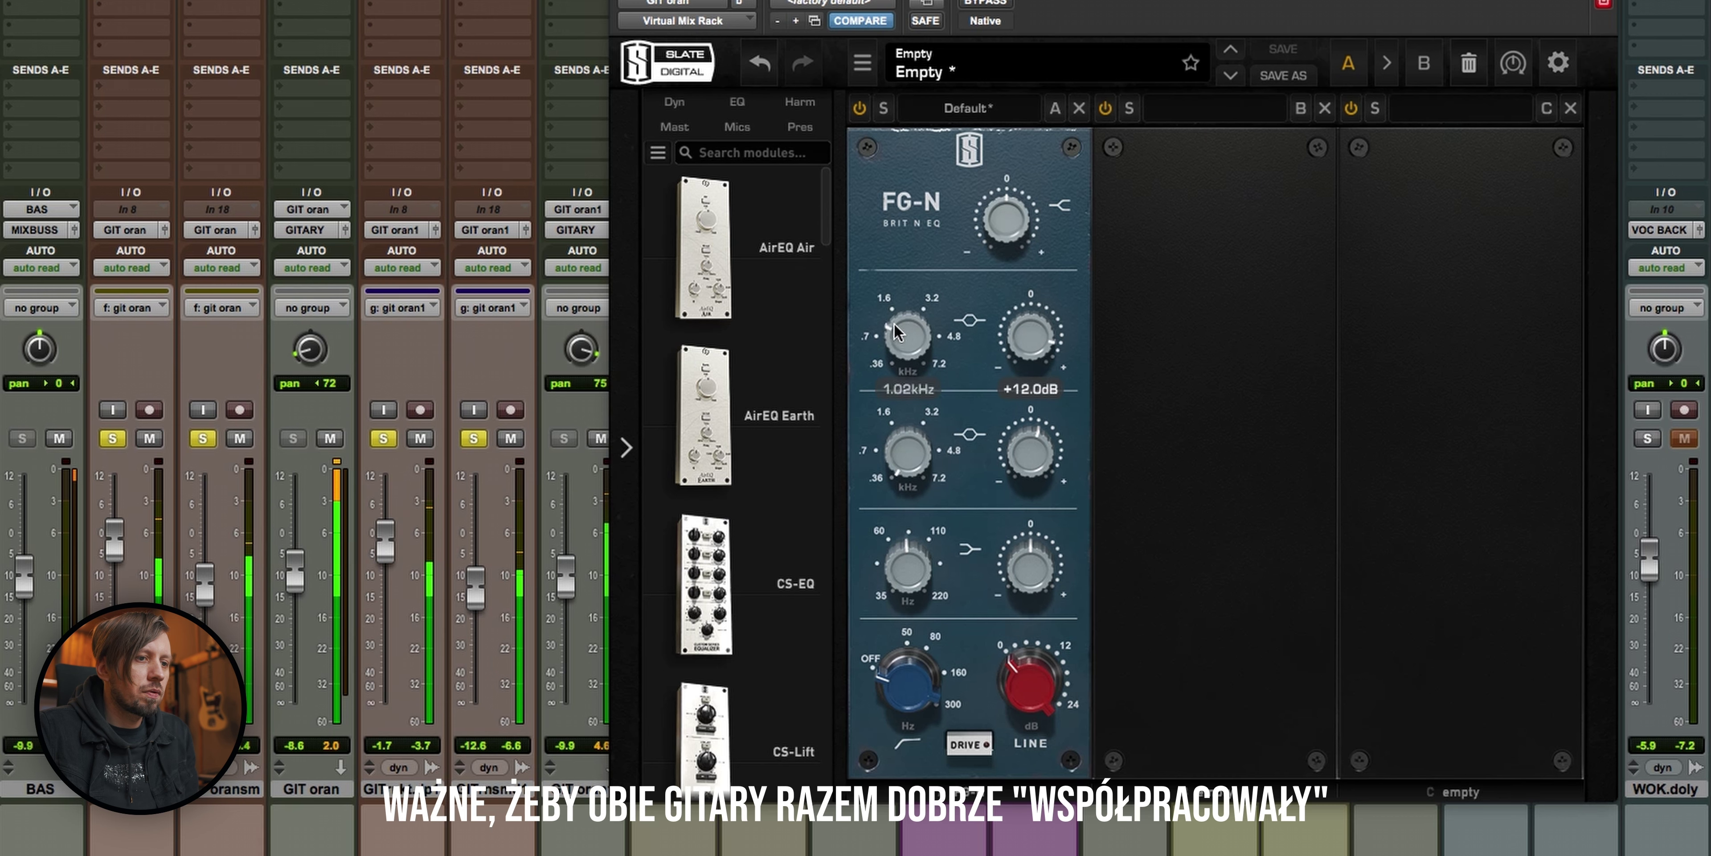
left_click_drag(897, 332, 916, 331)
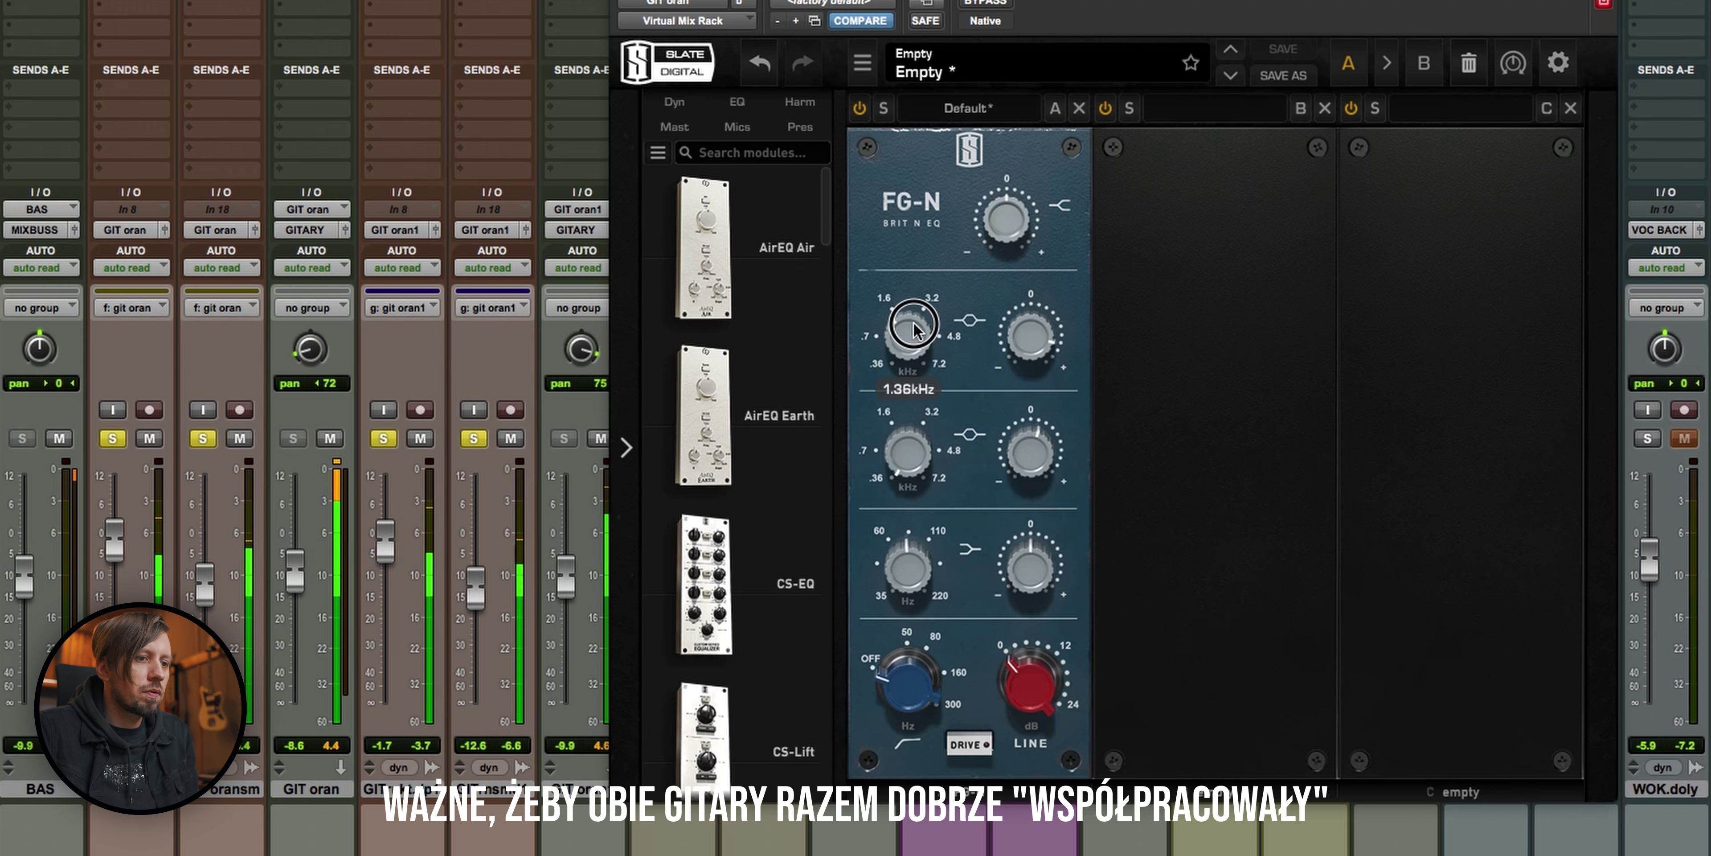
left_click_drag(1069, 342, 1041, 396)
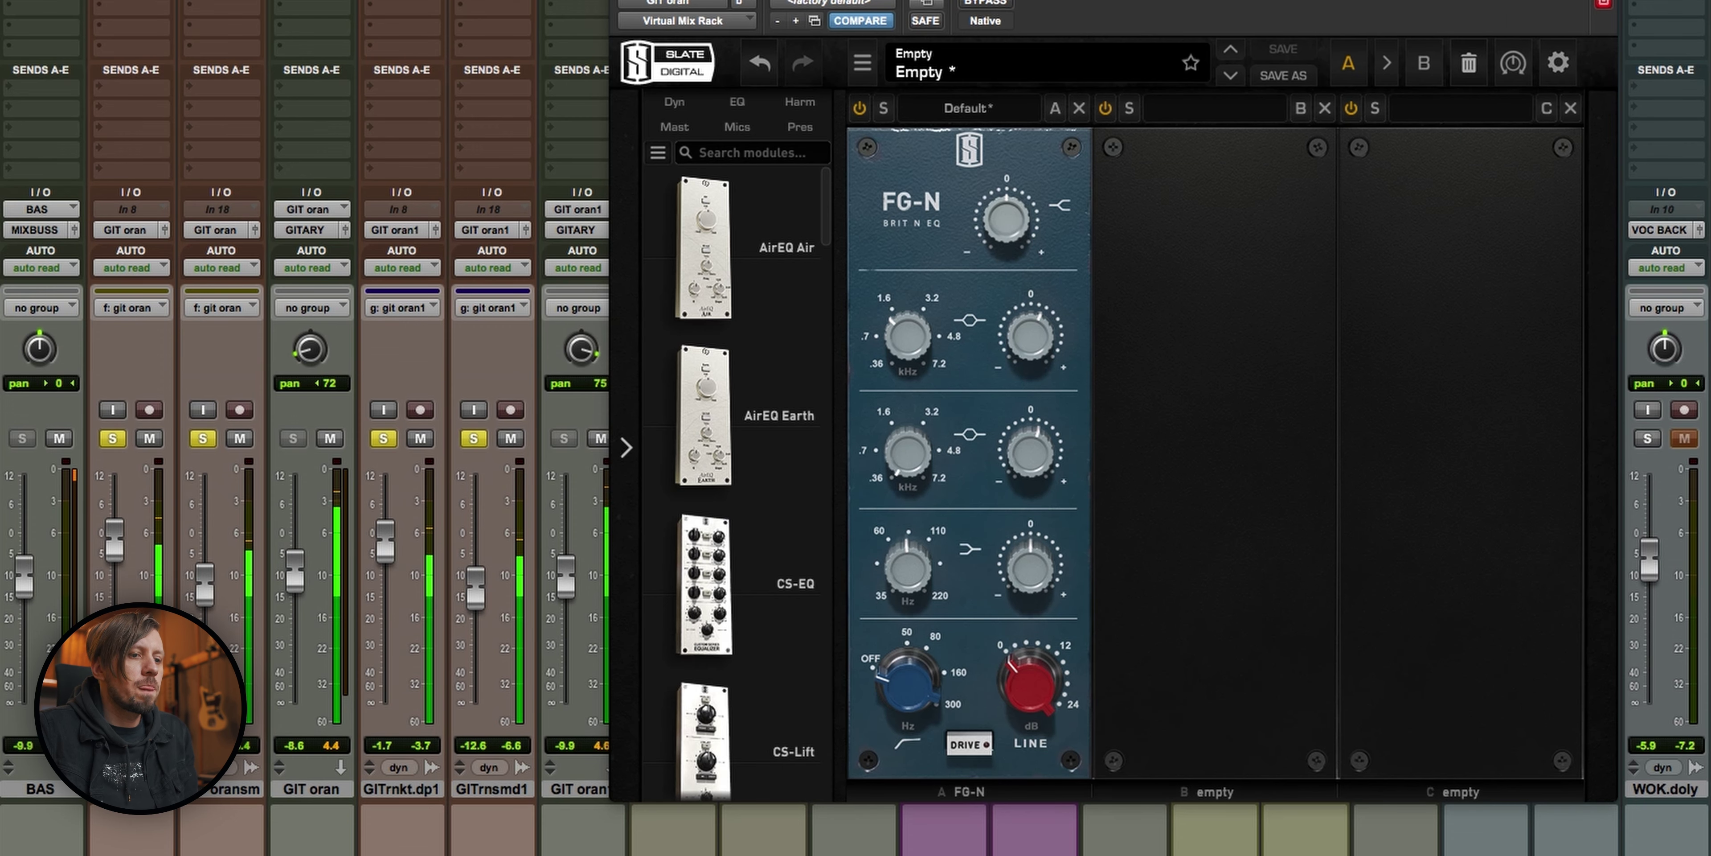
key("super+w")
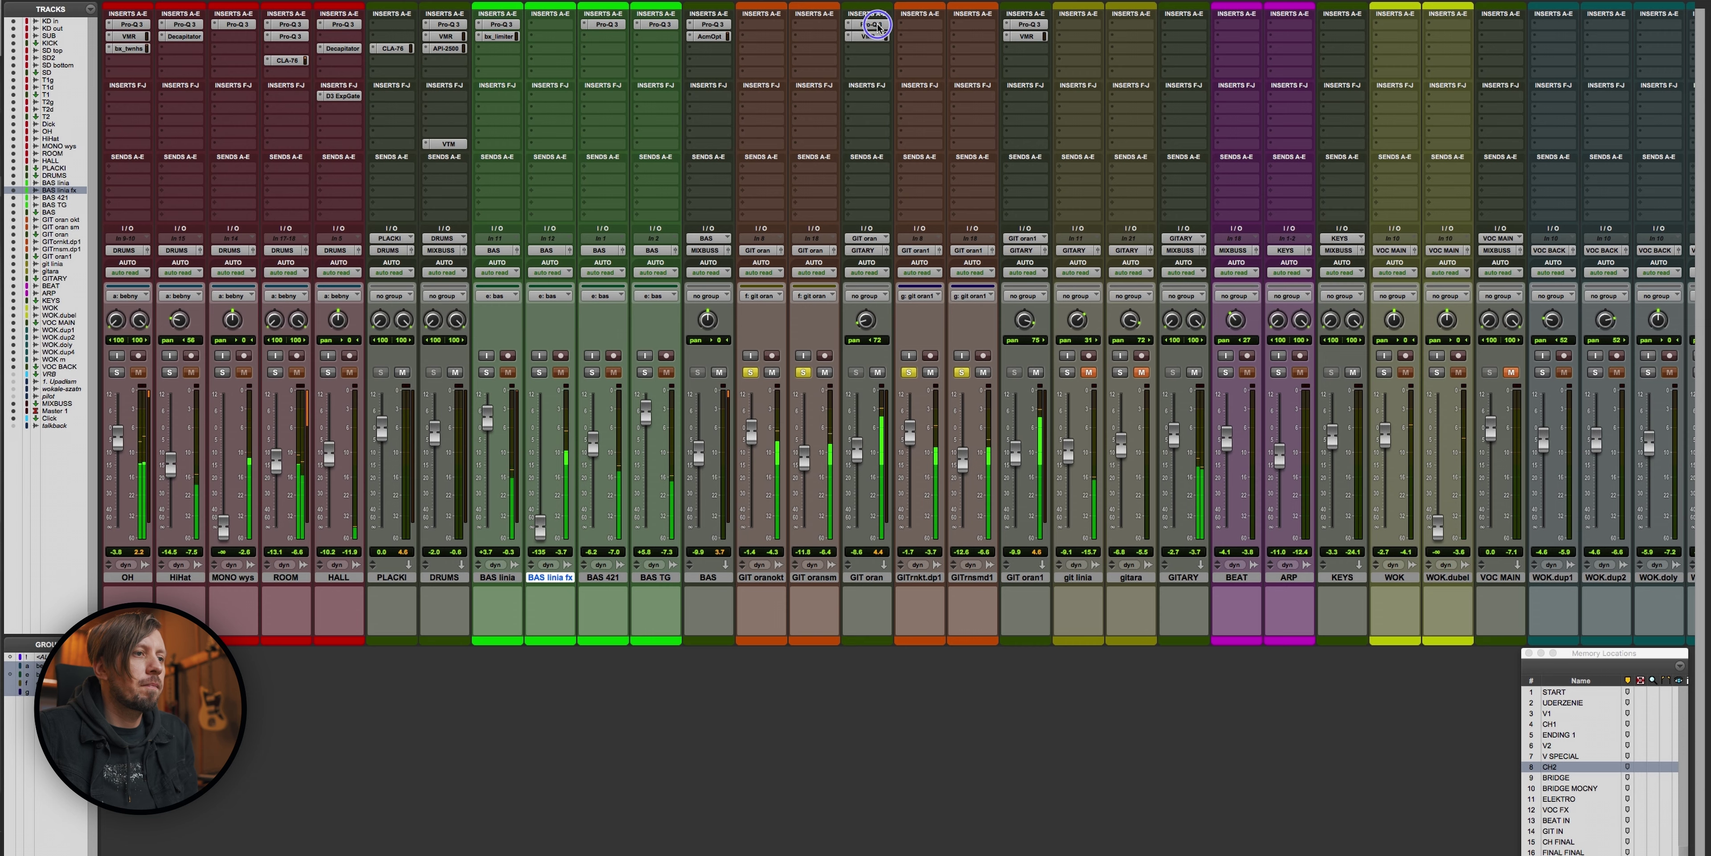
Step: Compare the guitars with both inserts on GIT oran and GIT oran1 bypassed and active
left_click(871, 24, "shift+super")
left_click(1031, 24, "shift+super")
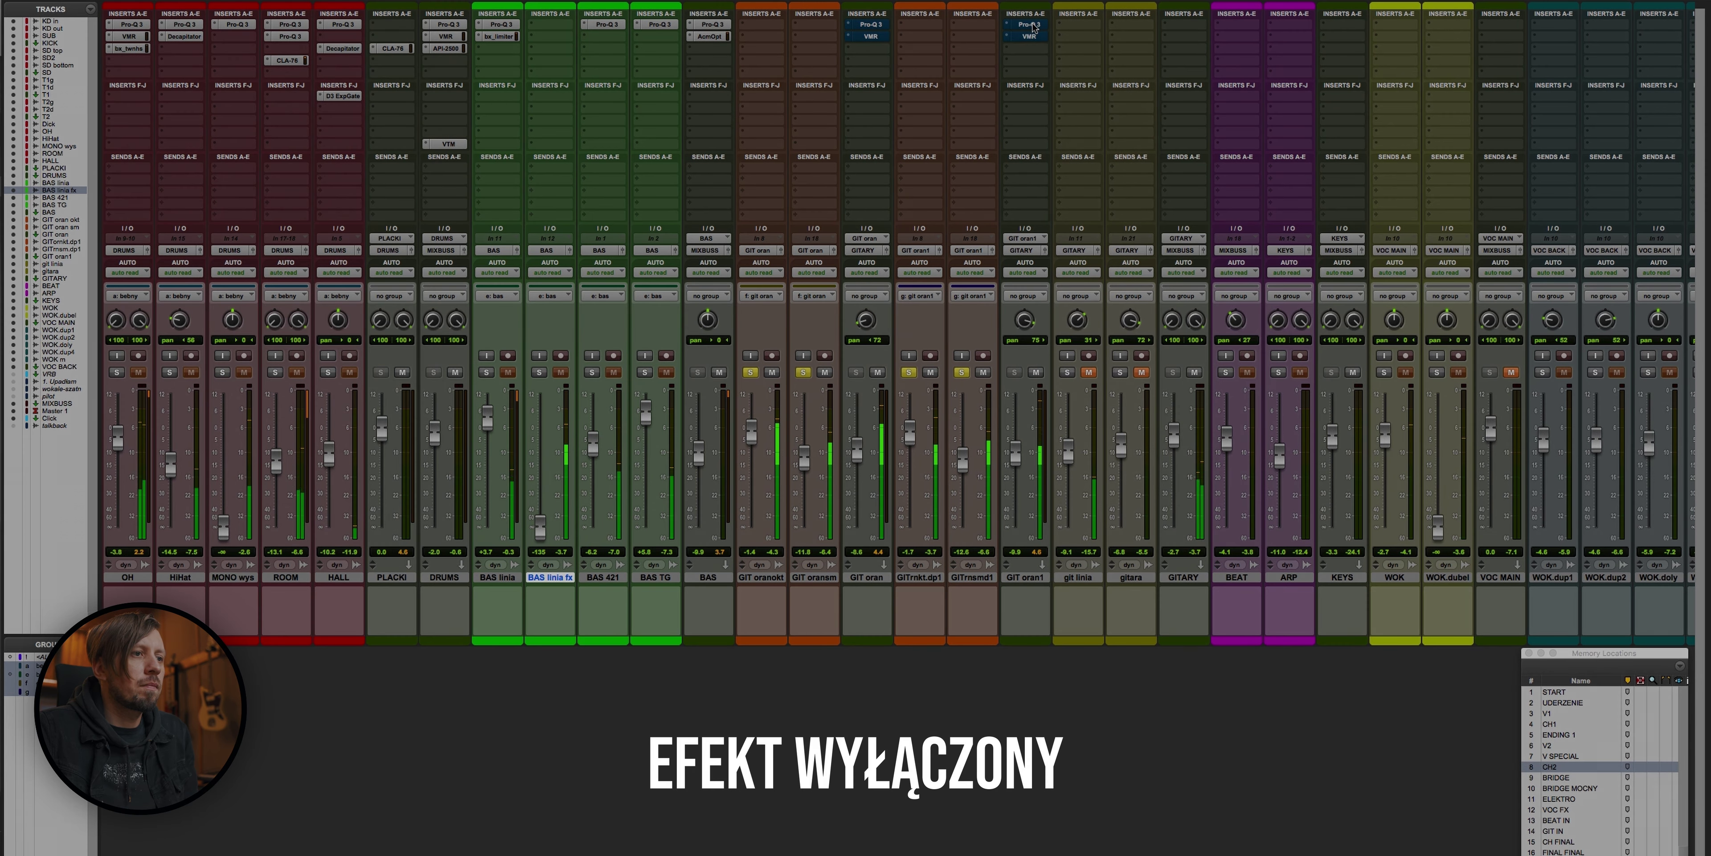
left_click(1033, 25, "shift+super")
left_click(872, 25, "shift+super")
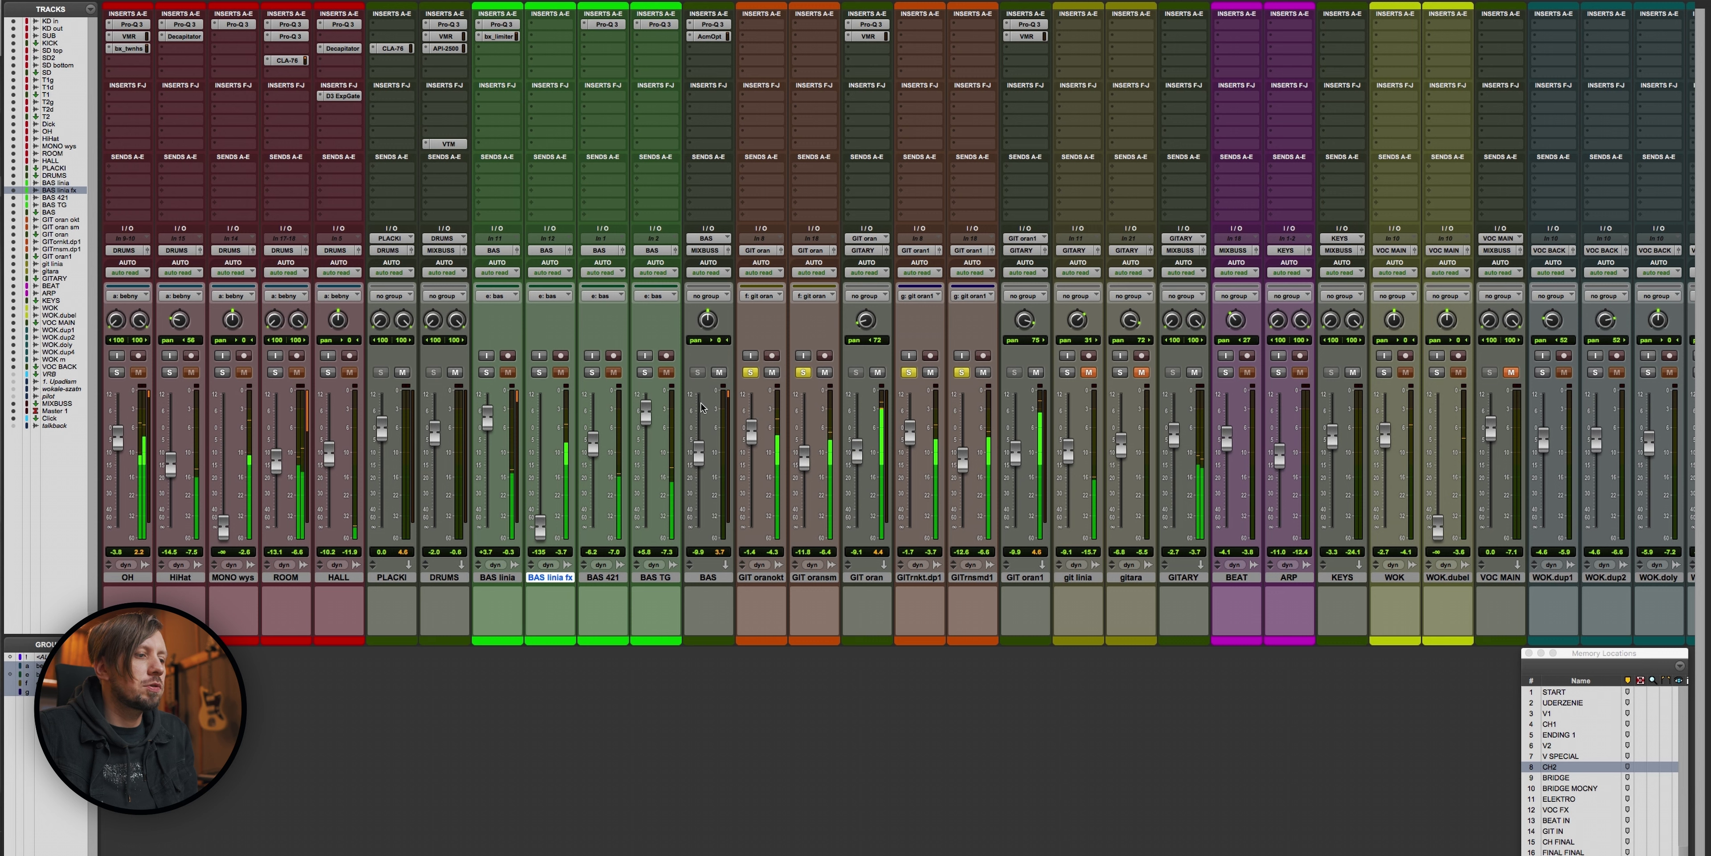
Step: Check the guitars in the full mix, lower the GIT oran fader to -10.2 dB and solo only the GIT oran guitar tracks
left_click(640, 372, "alt")
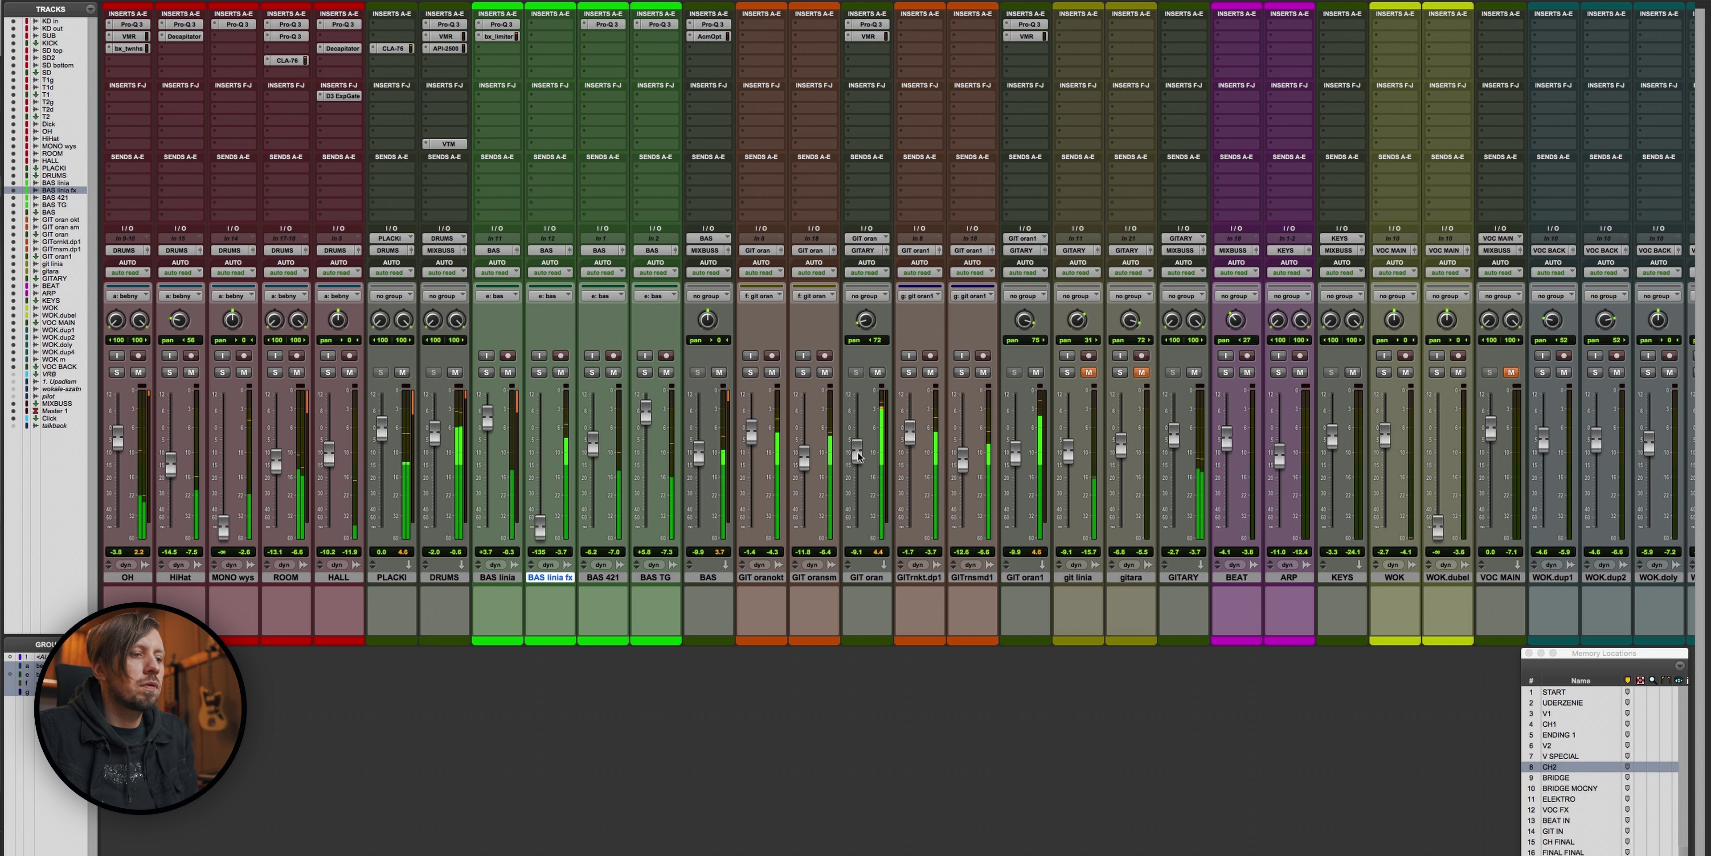
left_click_drag(858, 451, 859, 463)
left_click(802, 372)
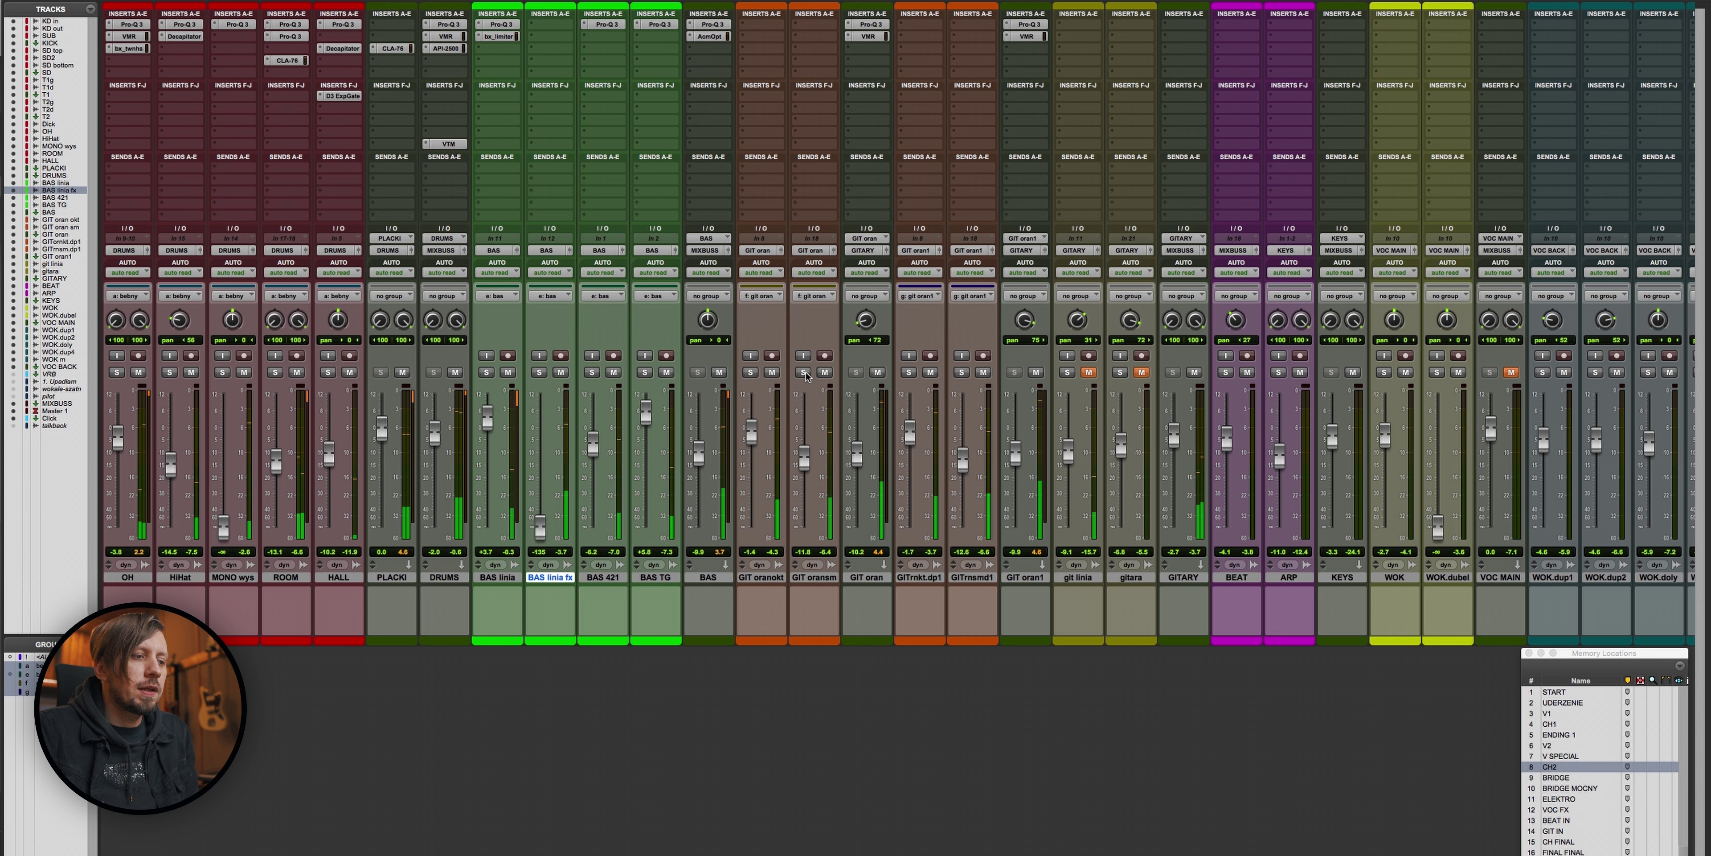
left_click(909, 373)
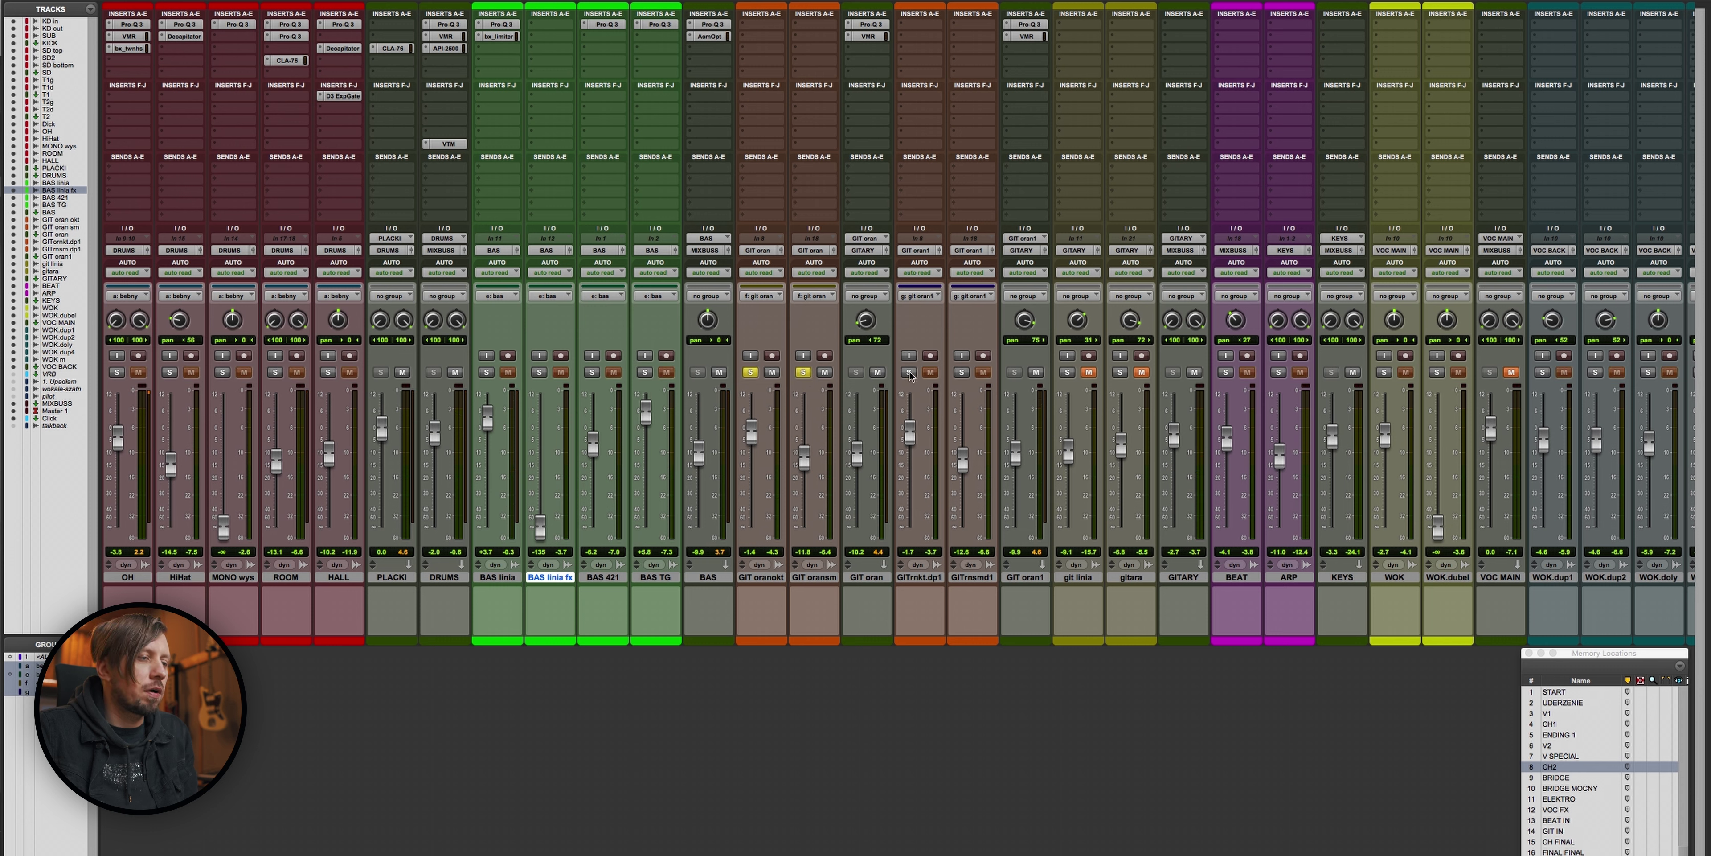
left_click(860, 72)
mouse_move(933, 135)
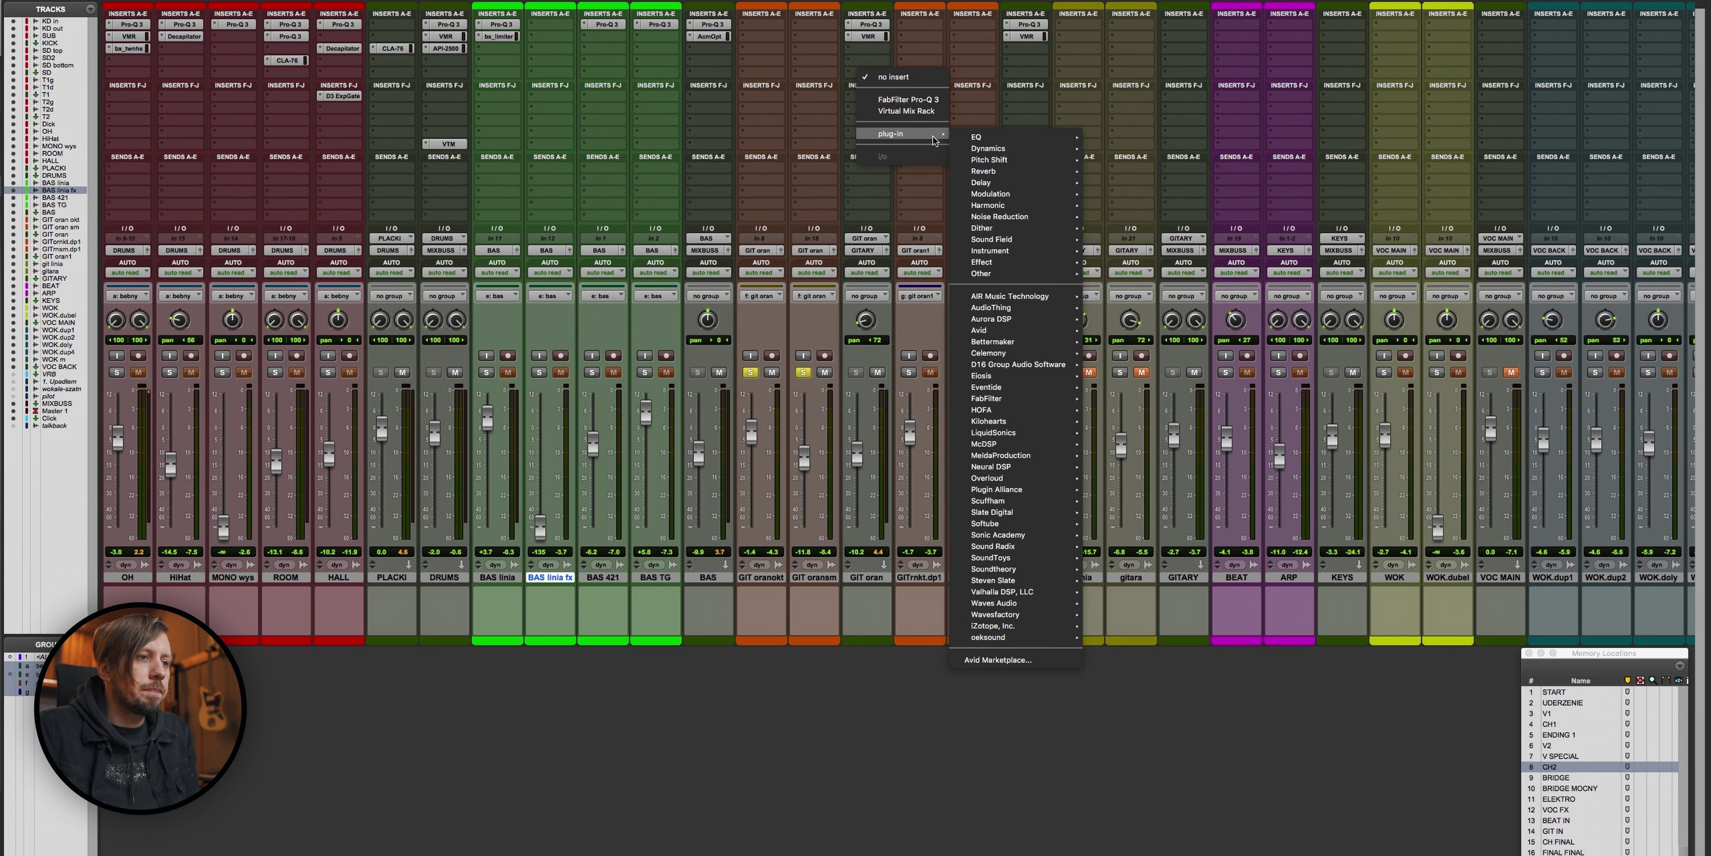
mouse_move(1022, 153)
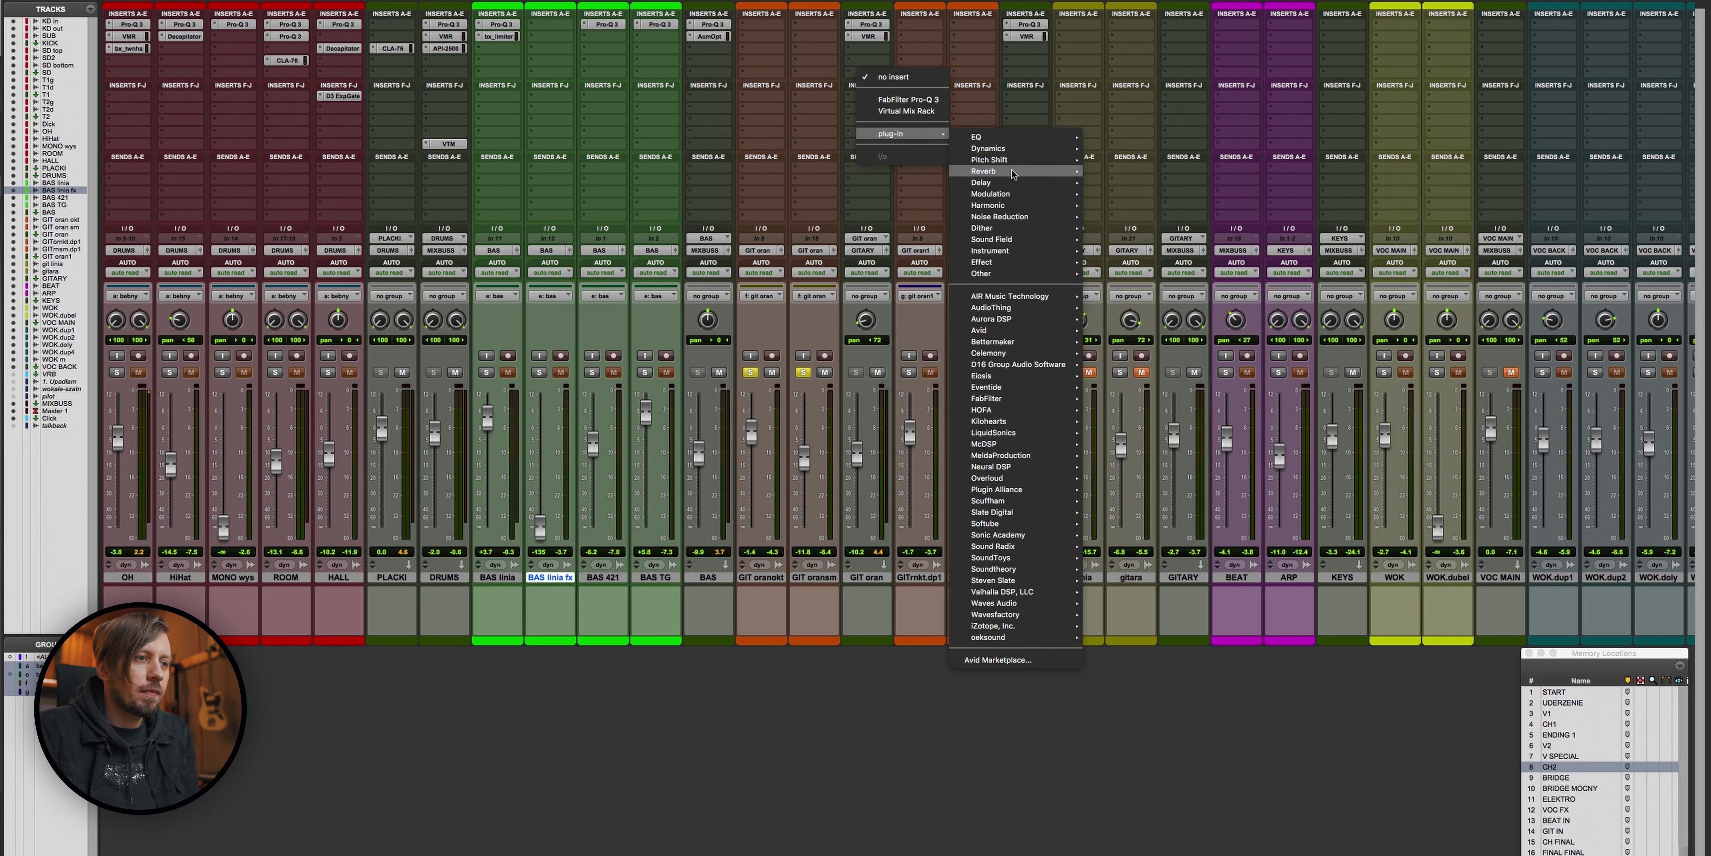
left_click(1125, 335)
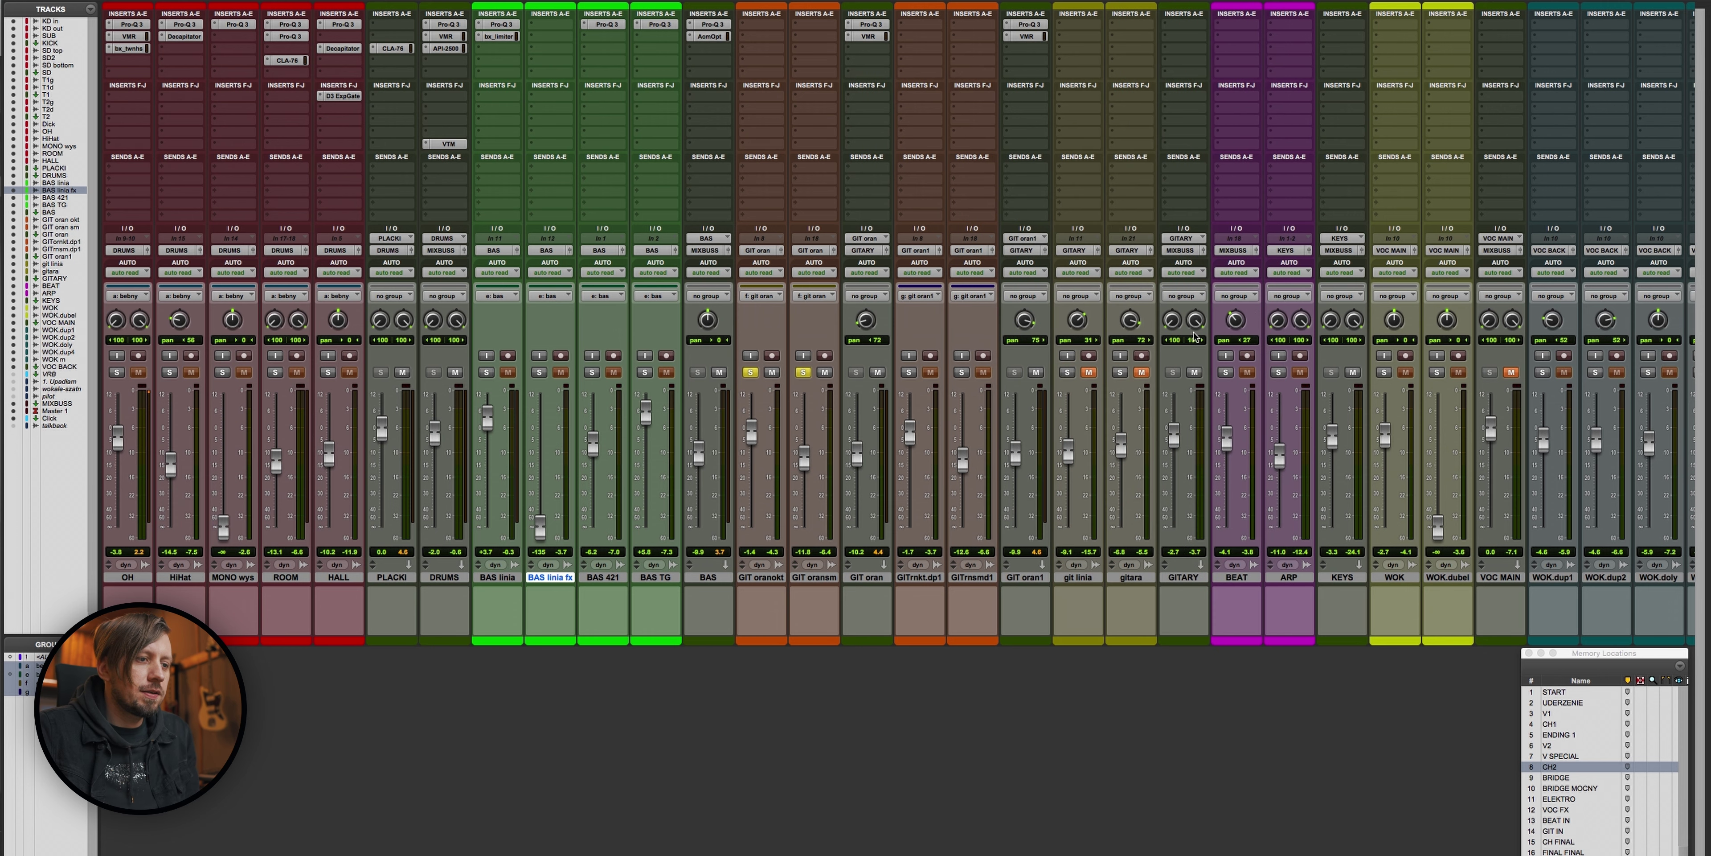
left_click(1049, 92)
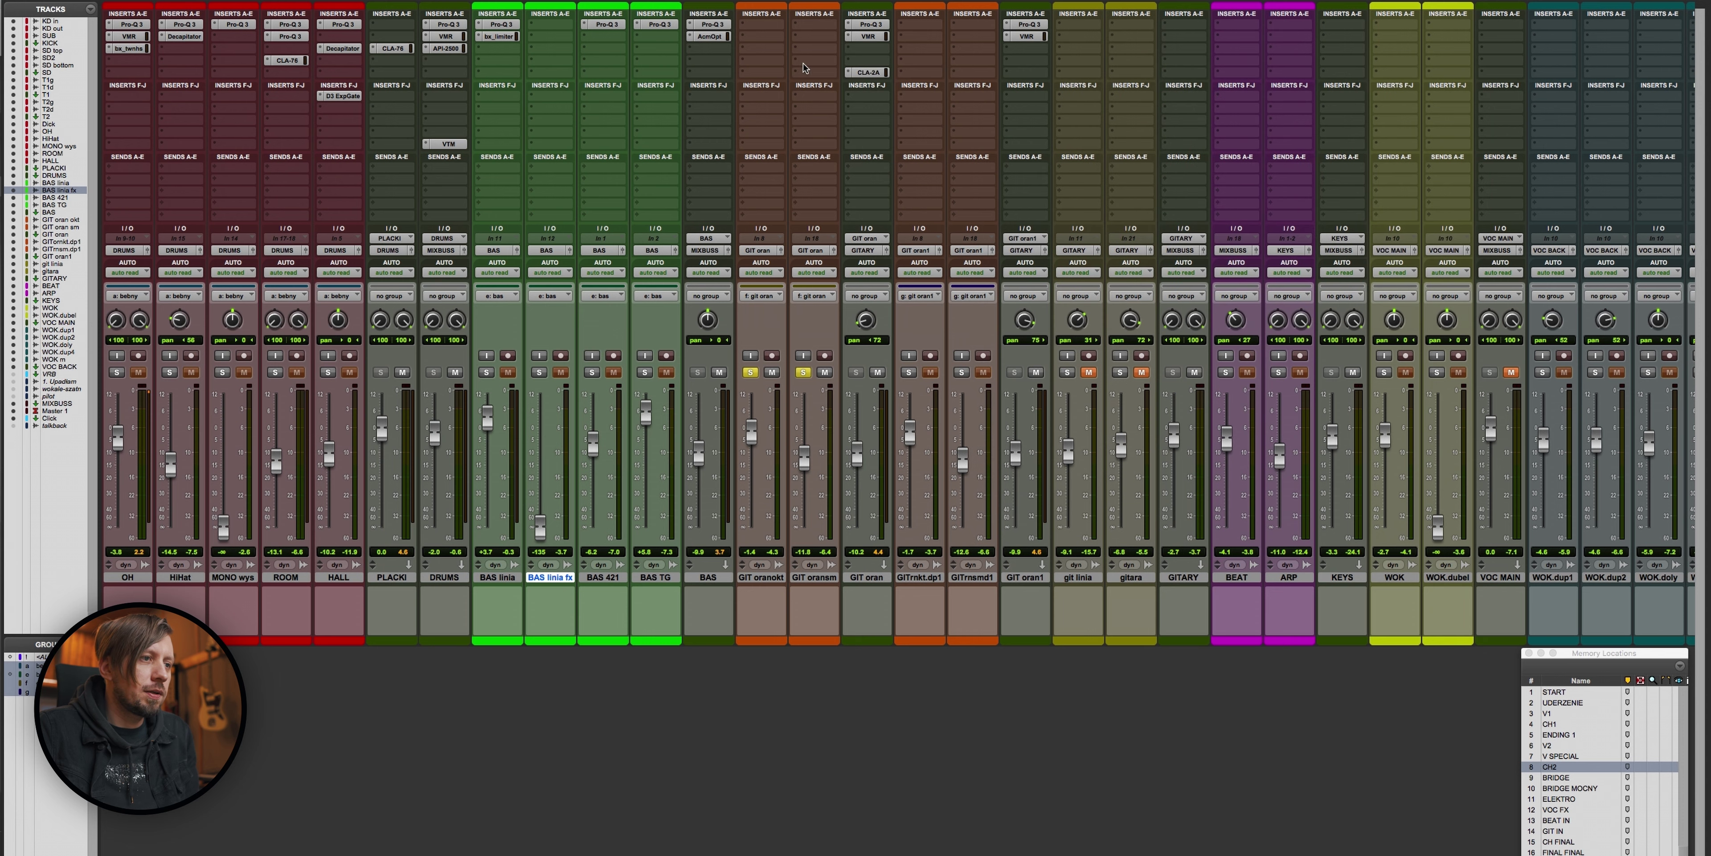
Step: Load the CLA-3A compressor in GIT oran's fifth insert slot and move its window clear of the GIT oran channel
left_click(848, 71)
mouse_move(890, 73)
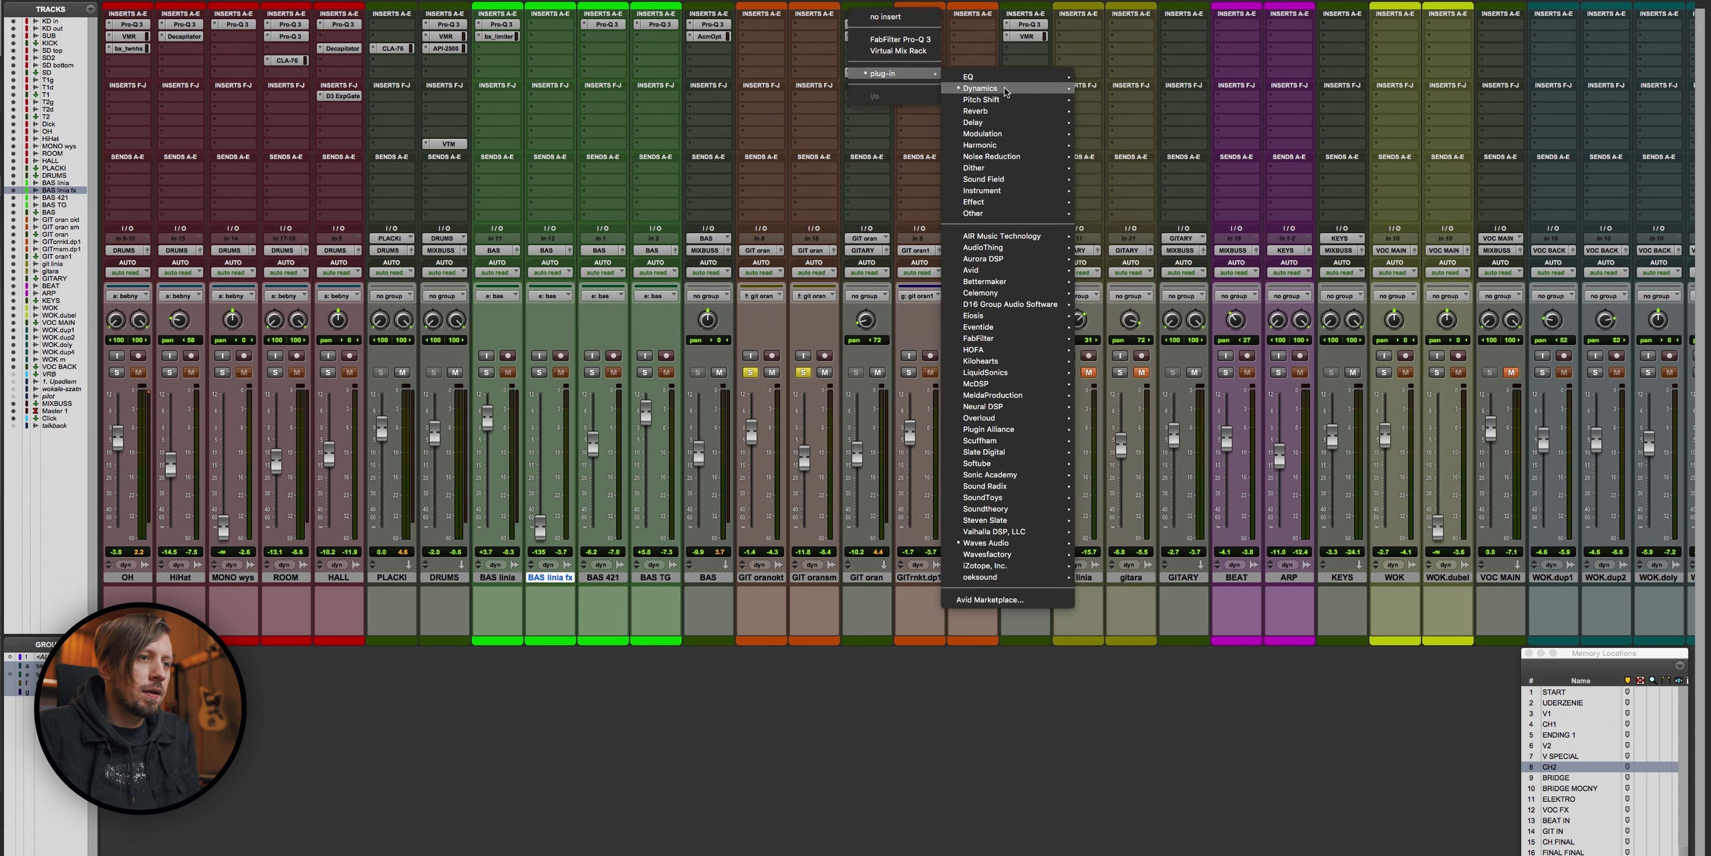
mouse_move(997, 88)
left_click(1133, 346)
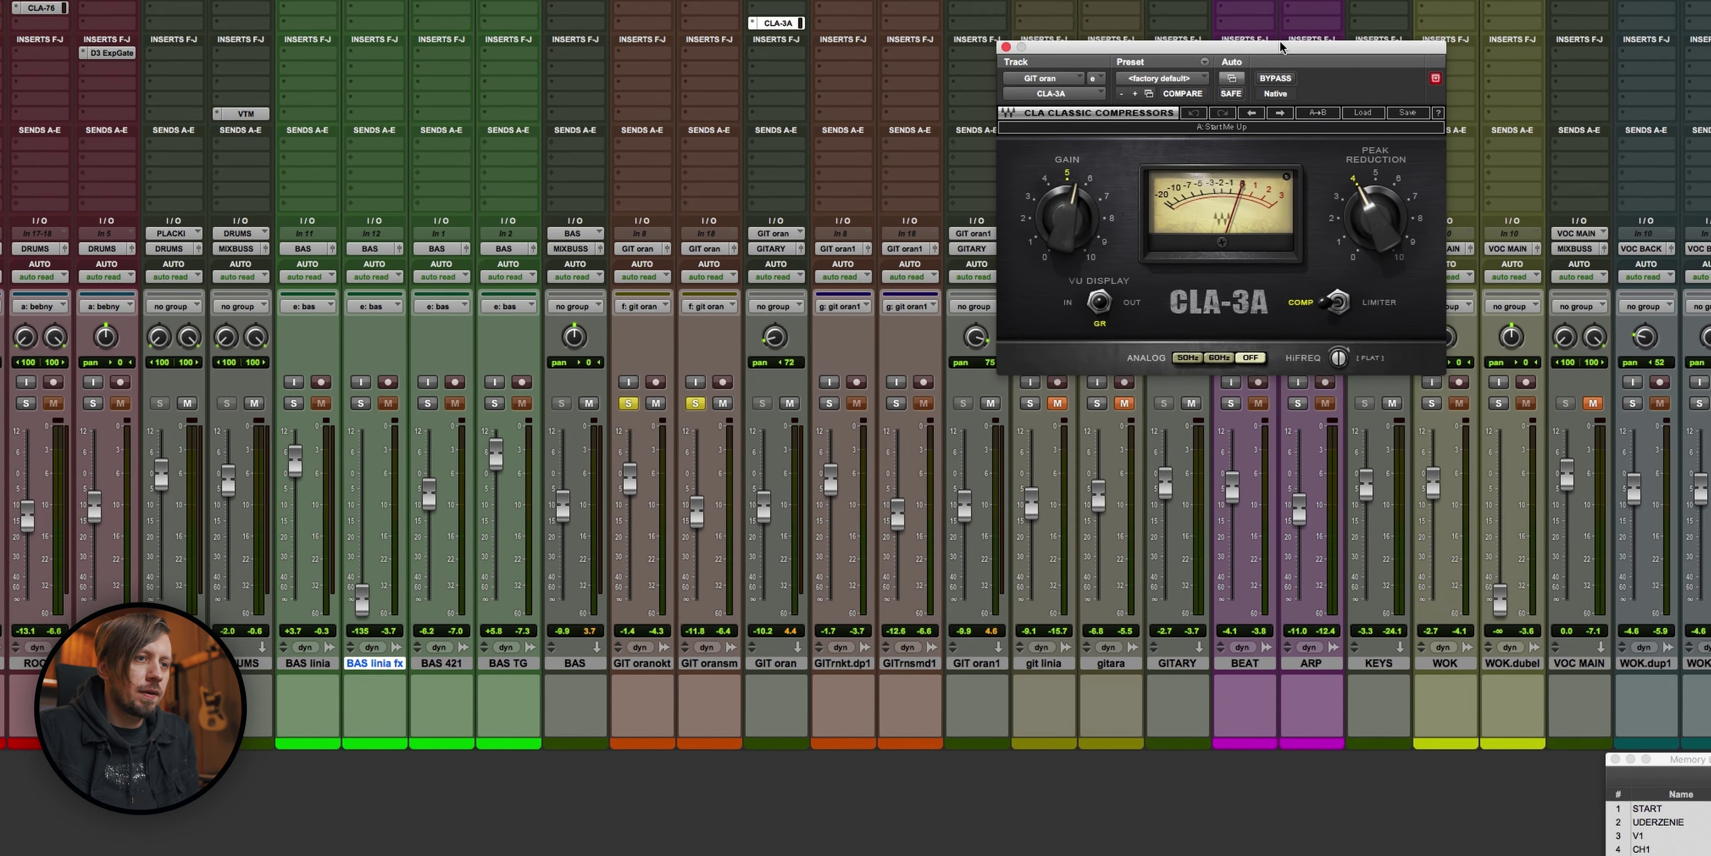
left_click_drag(1268, 91, 1133, 189)
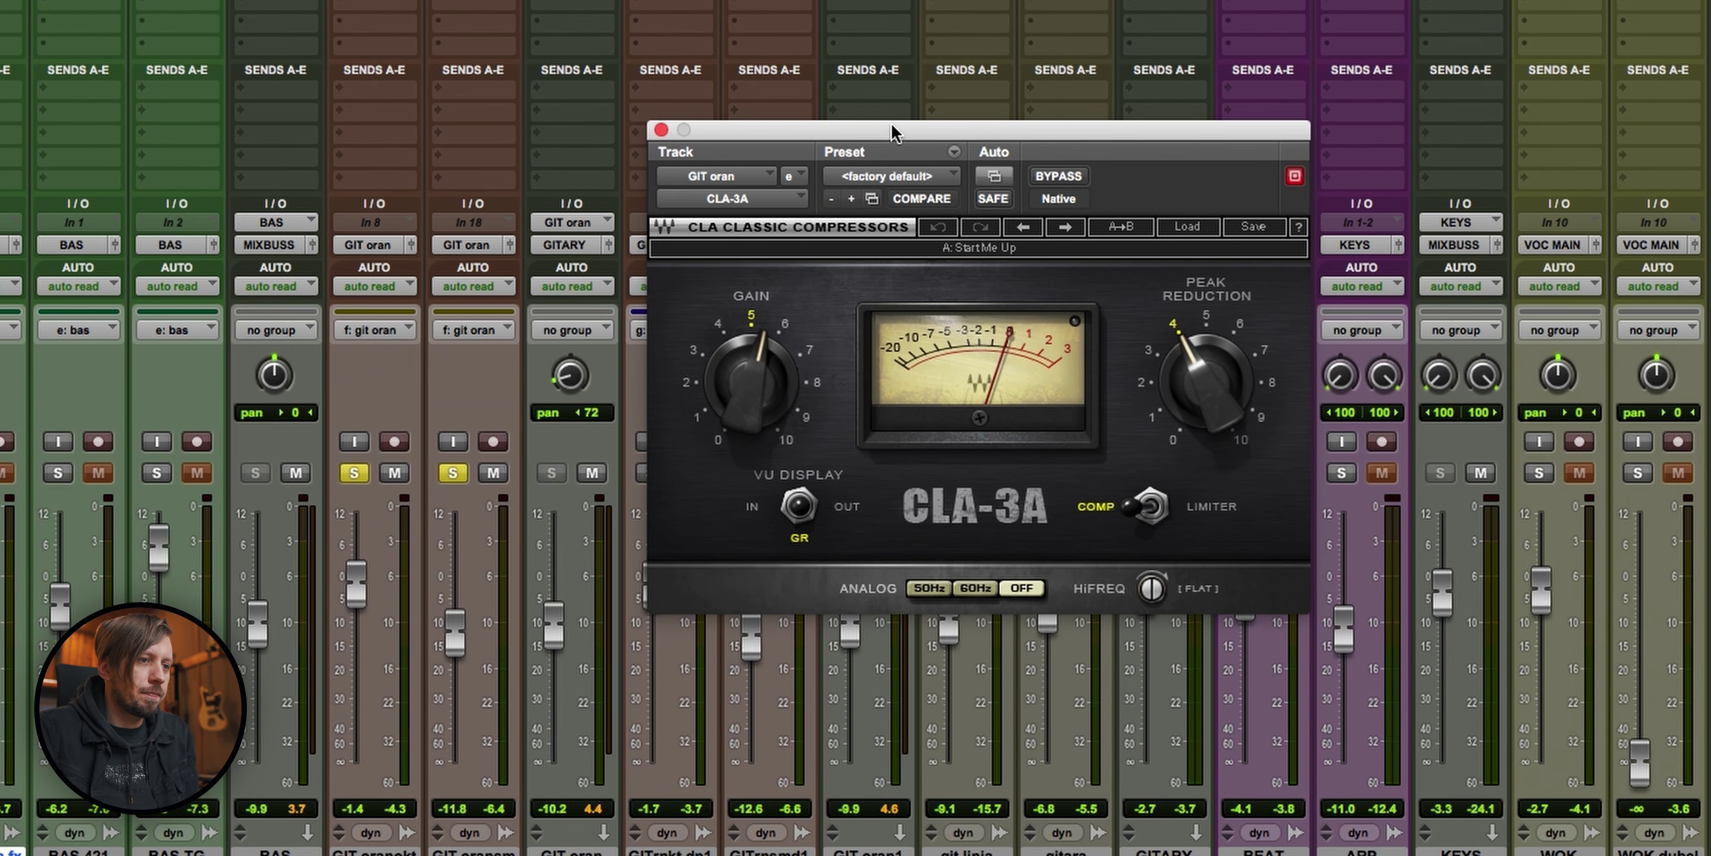
left_click_drag(894, 132, 1100, 126)
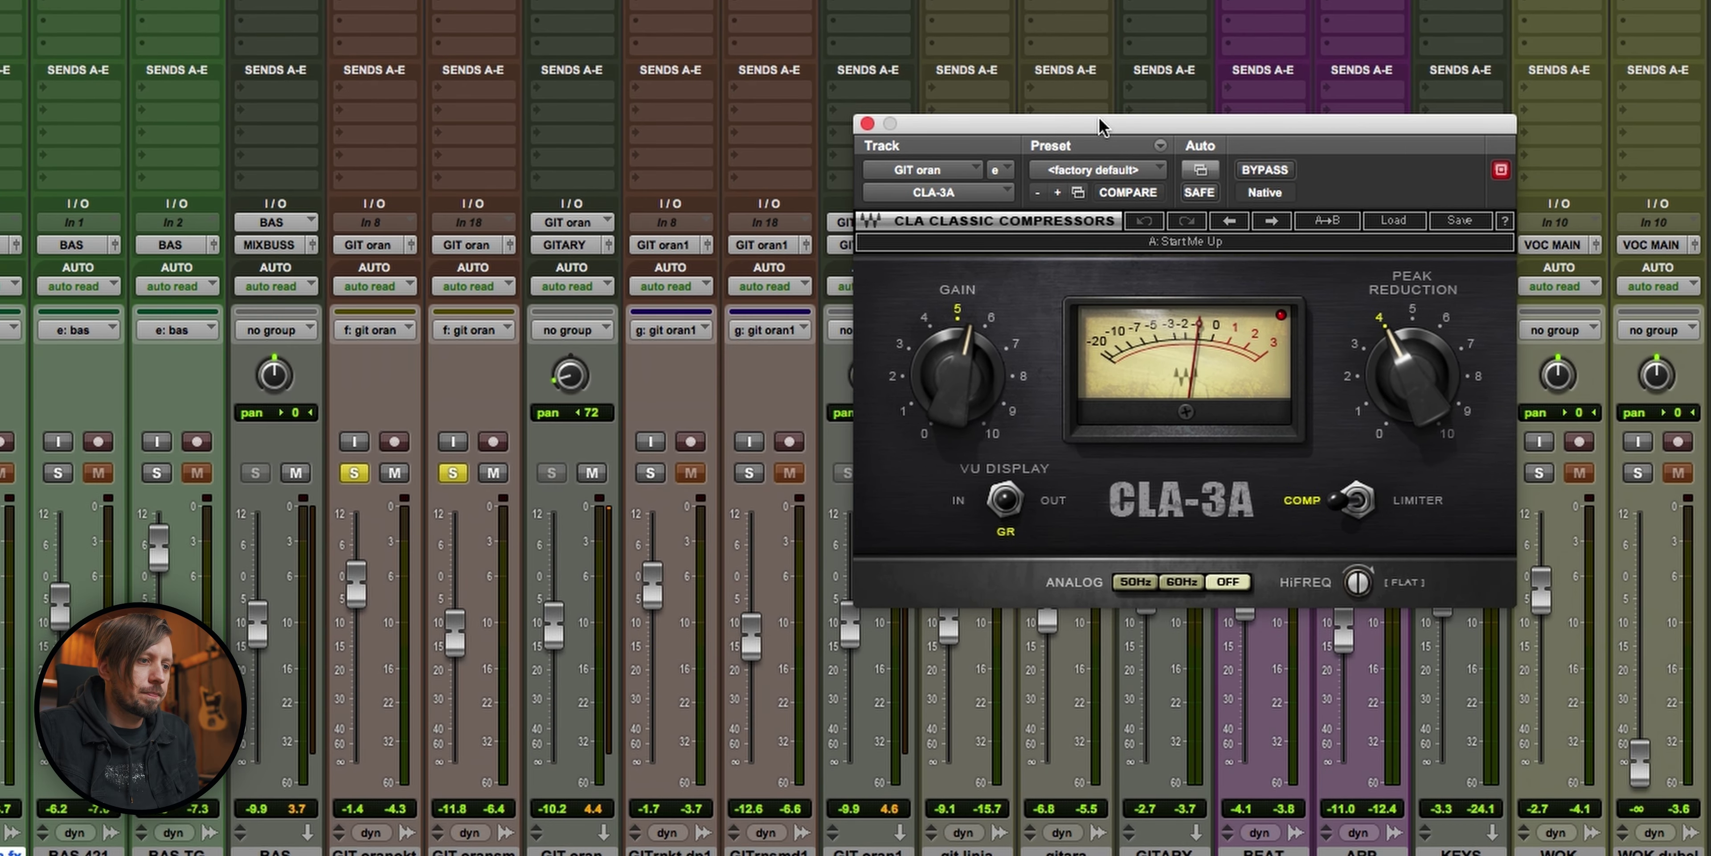
Step: Play the track, adjust the CLA-3A's peak reduction, set its gain to about 4.79, compare with bypass and clear GIT oran's clip indicator
key("space")
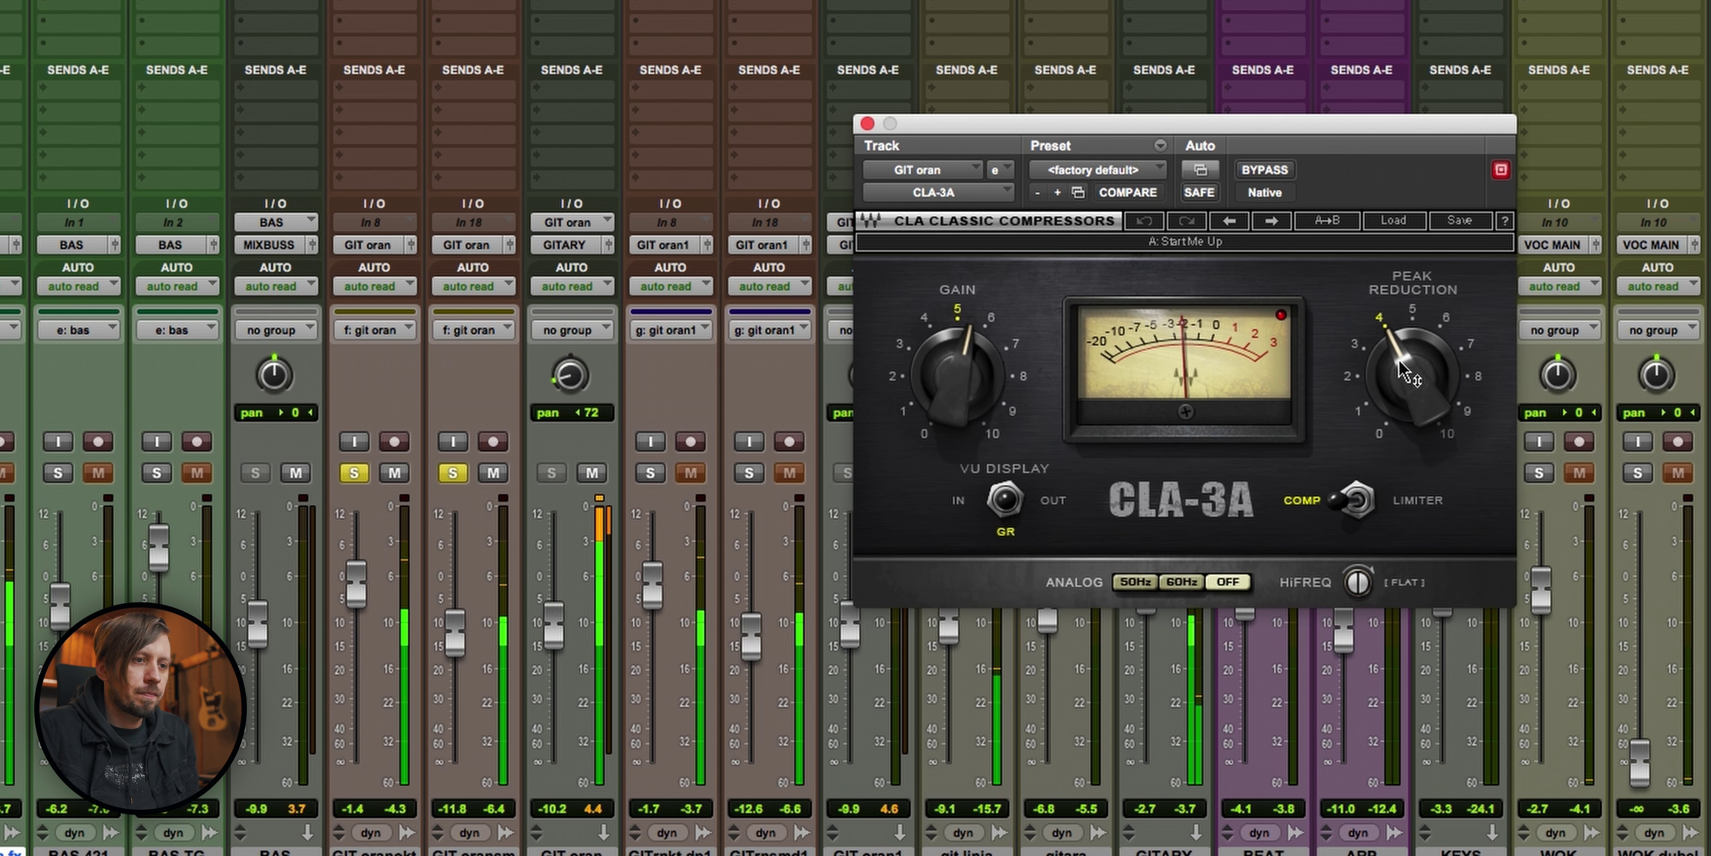
mouse_move(1410, 374)
left_mouse_down()
mouse_move(1409, 396)
mouse_move(1410, 381)
left_mouse_up()
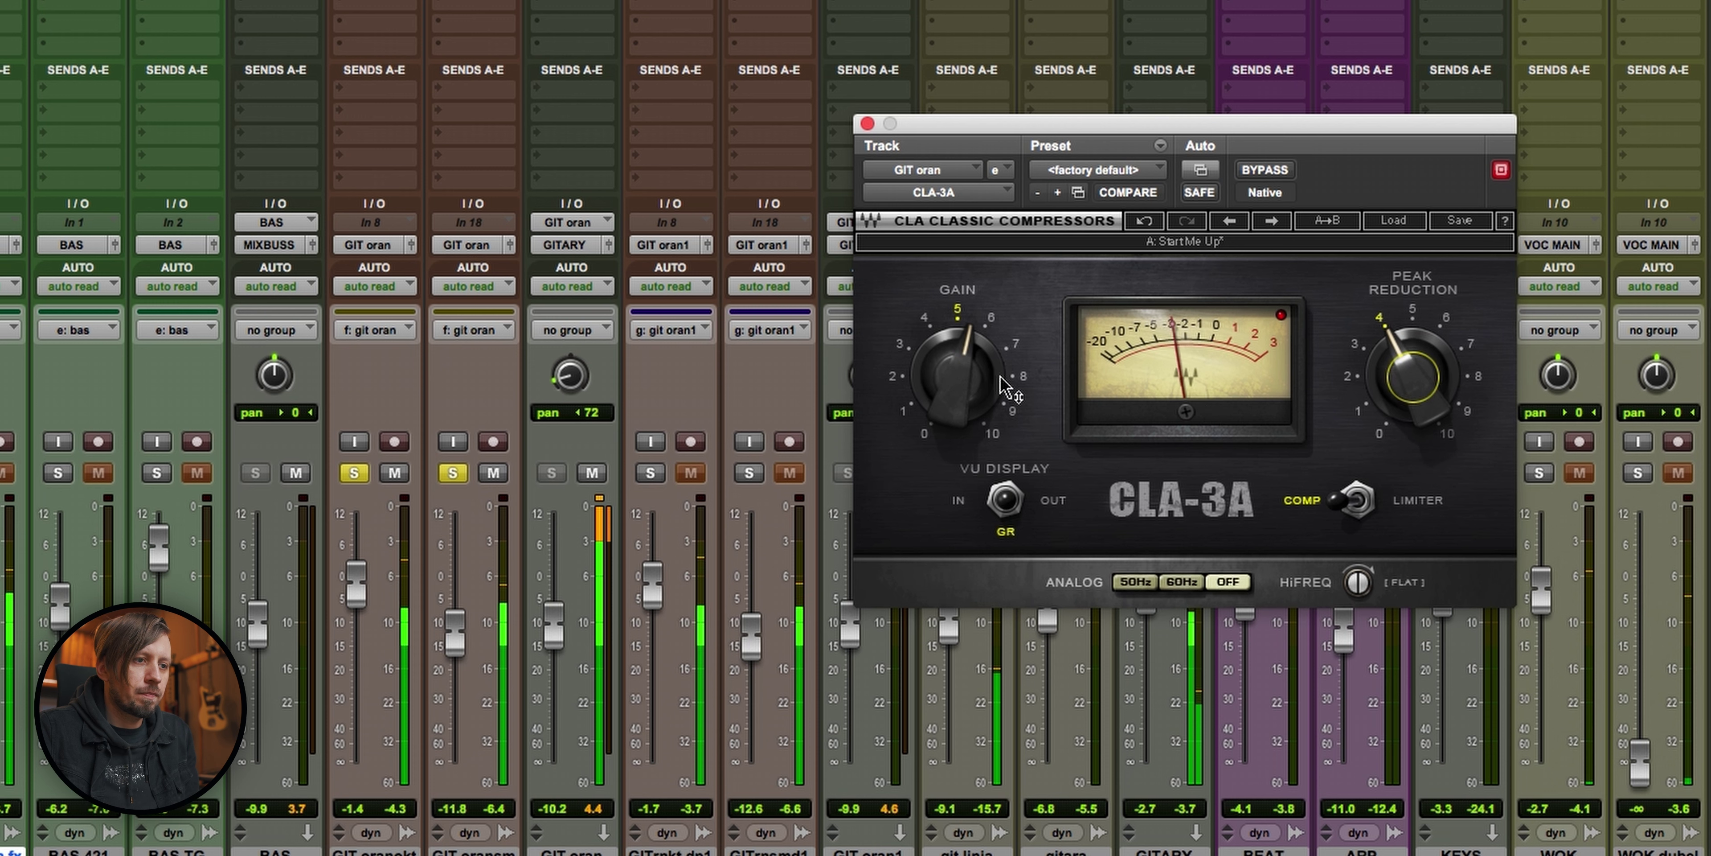
left_click_drag(957, 376, 971, 336)
left_click(1264, 169)
left_click(1264, 170)
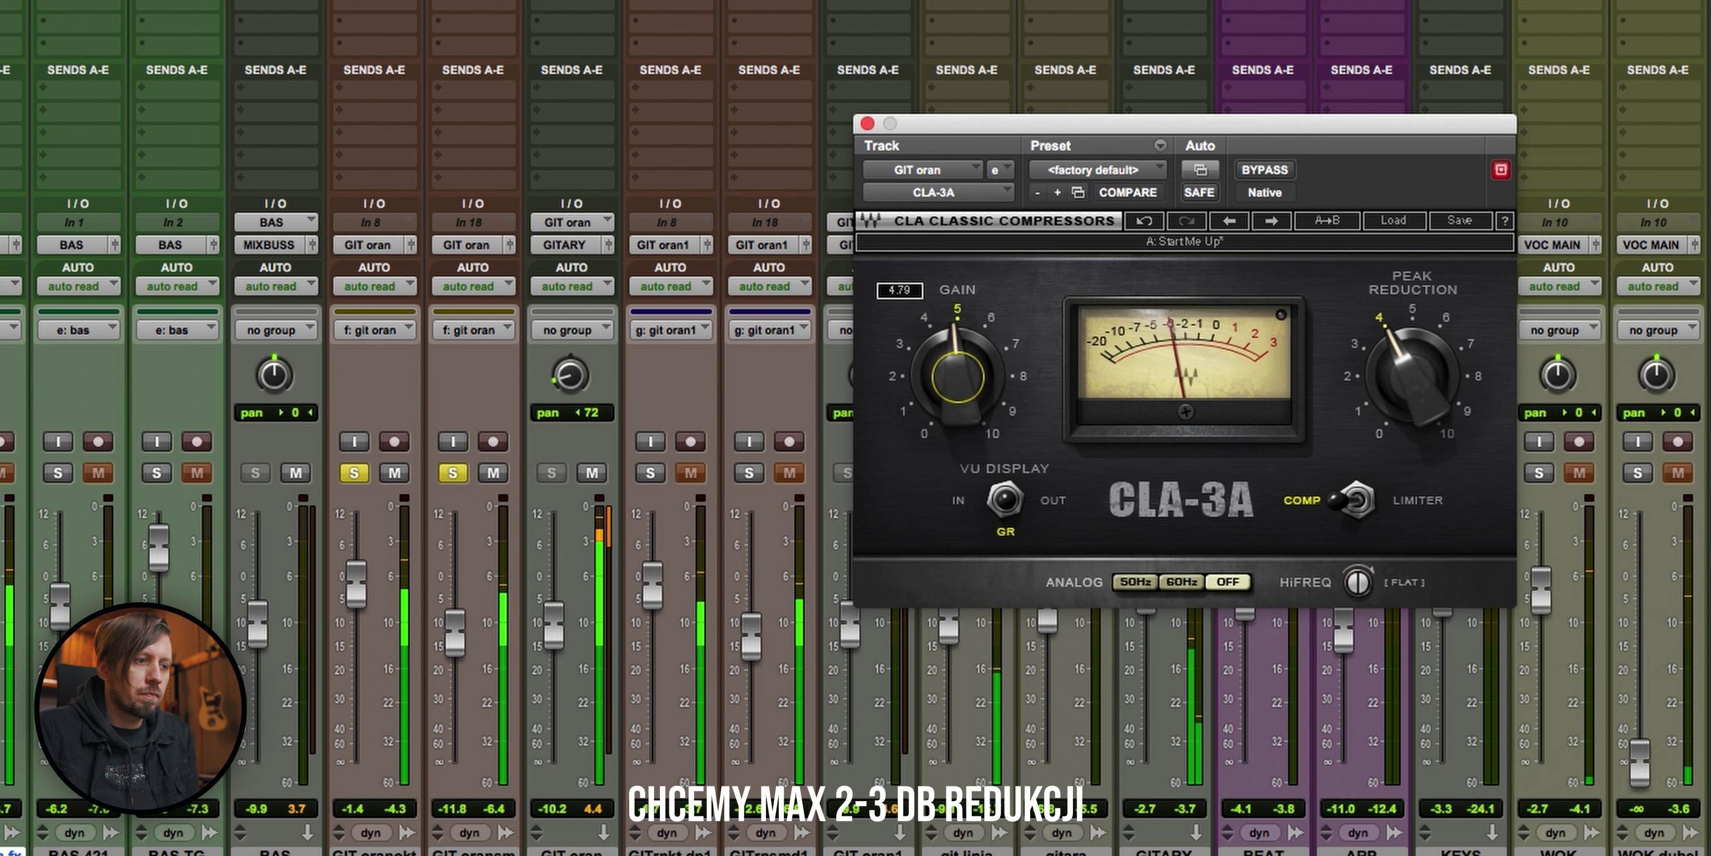
left_click(600, 491)
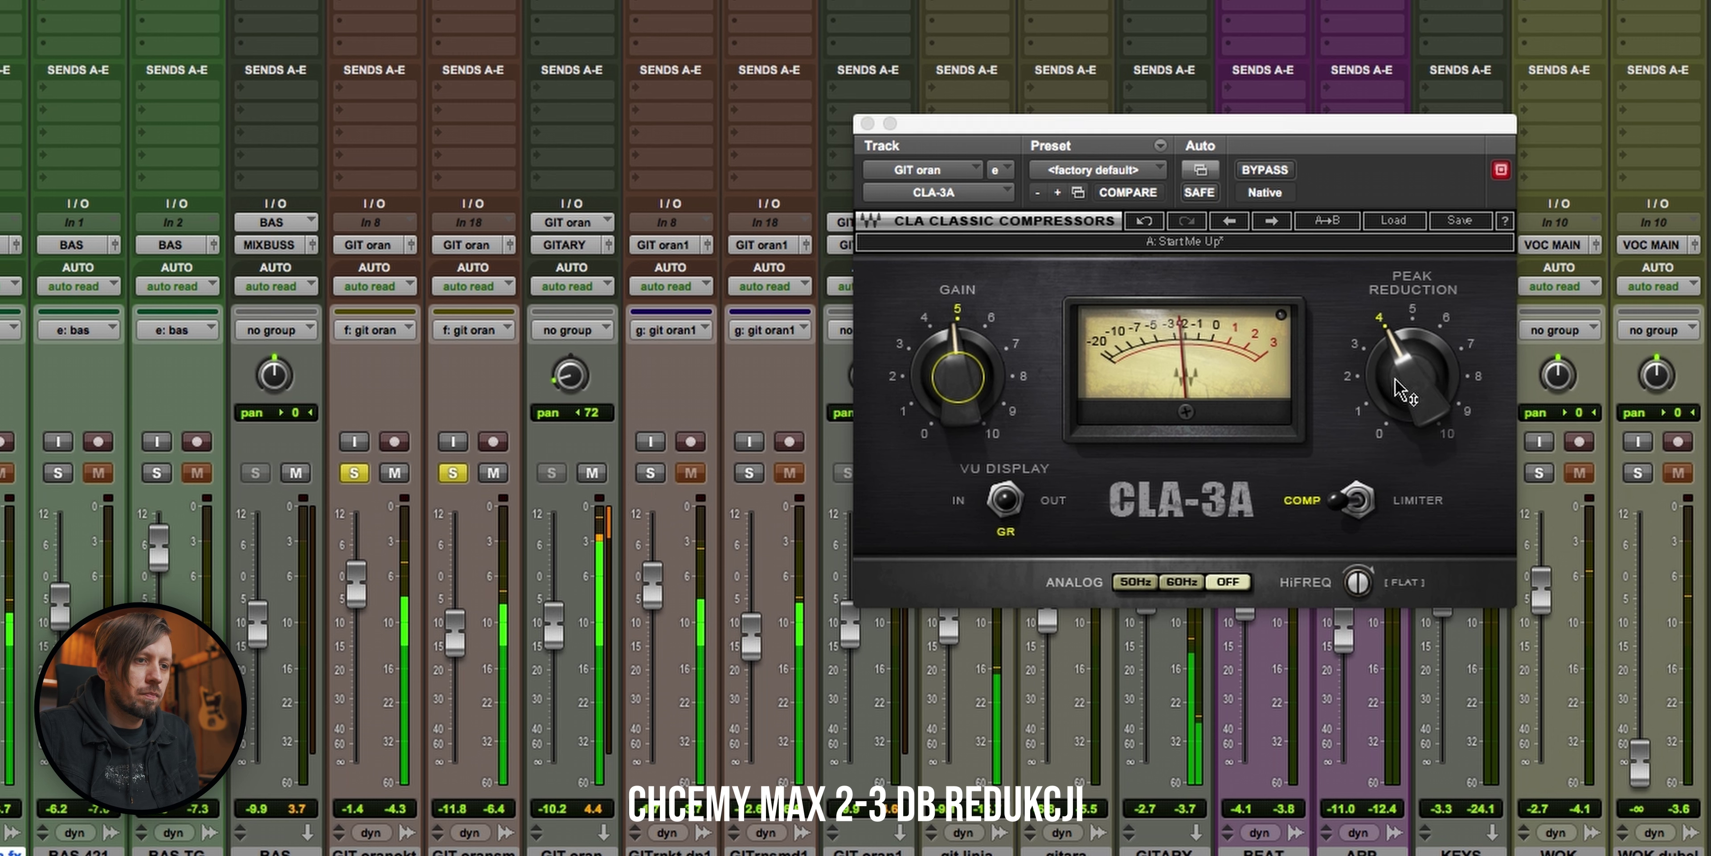
Step: Reduce the CLA-3A's peak reduction slightly and set its gain to about 4.53, comparing the compressor with bypass
left_click_drag(1402, 388, 1402, 395)
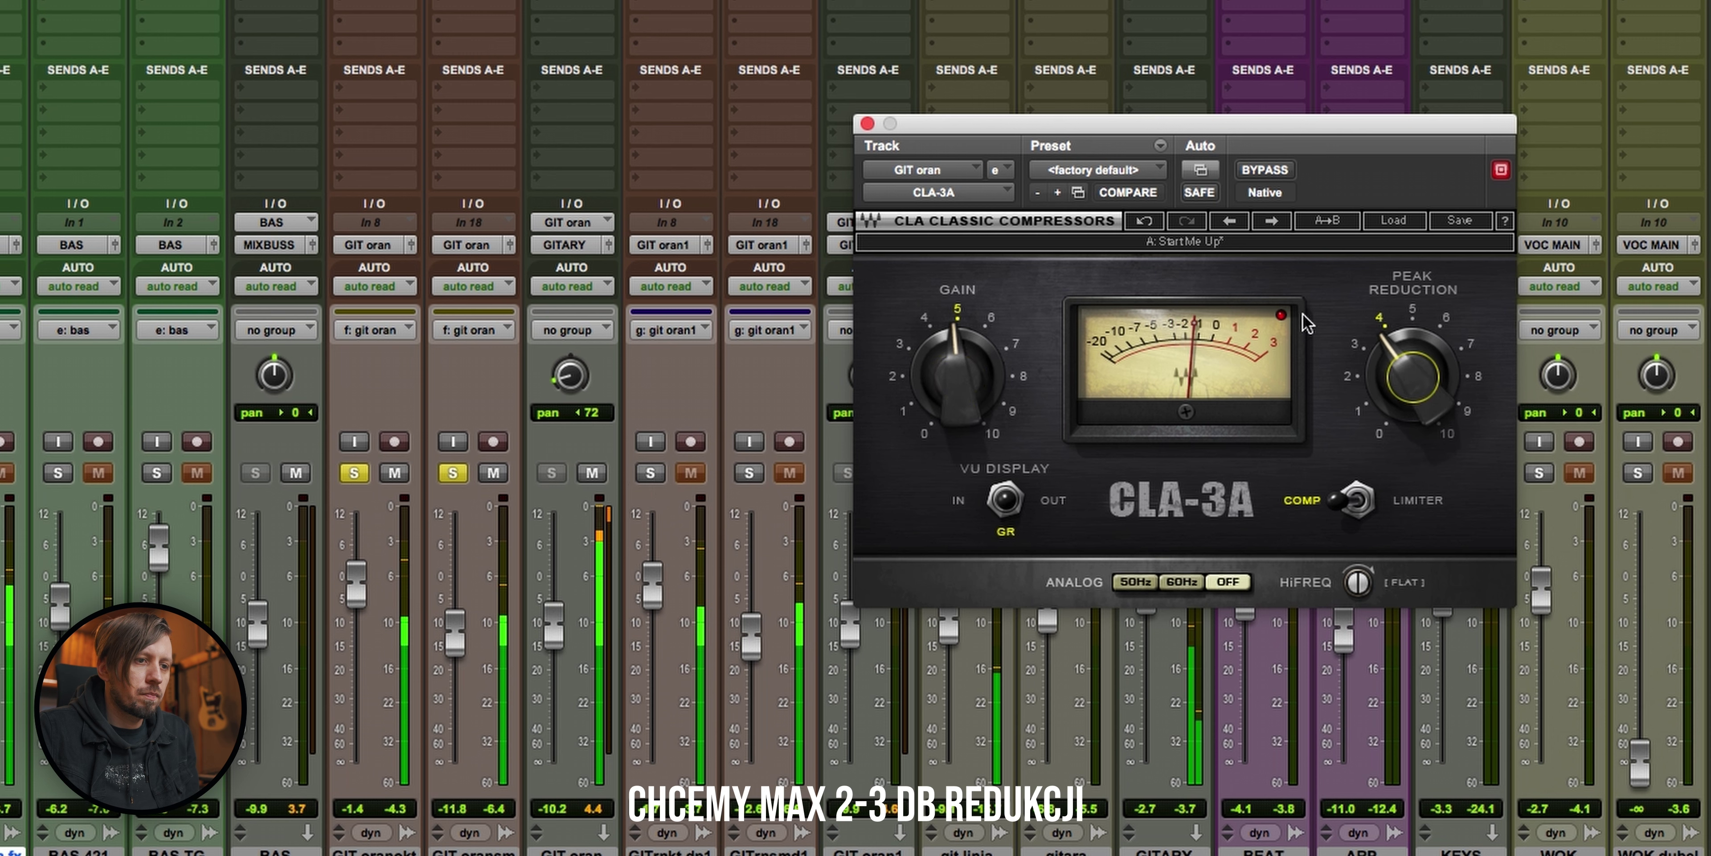
left_click_drag(996, 406, 996, 413)
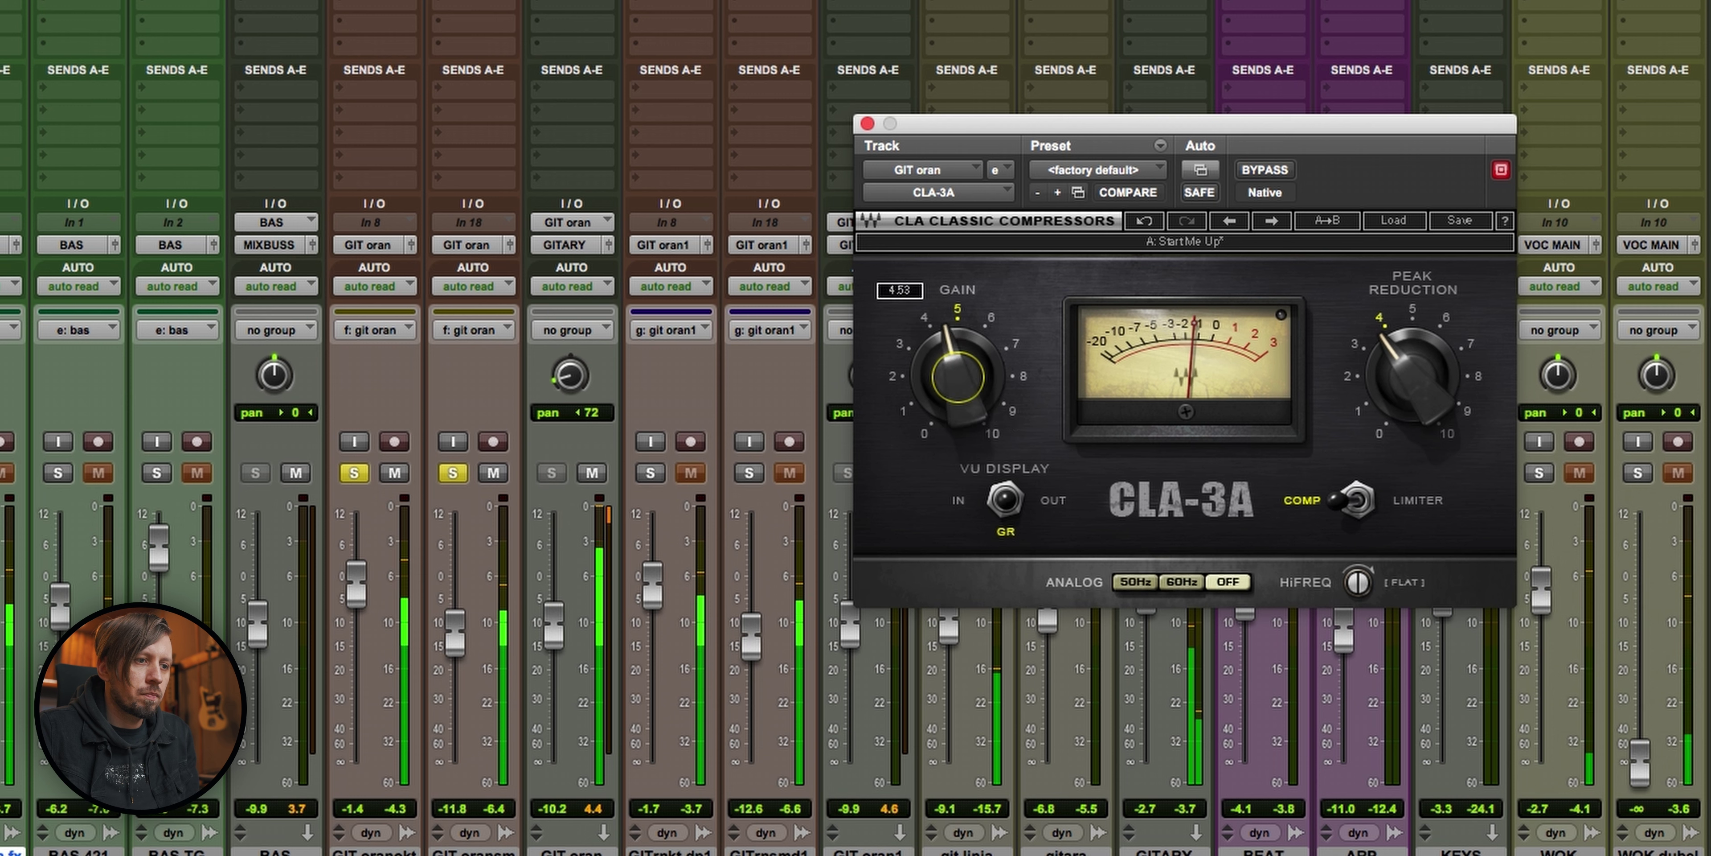
left_click(1281, 173)
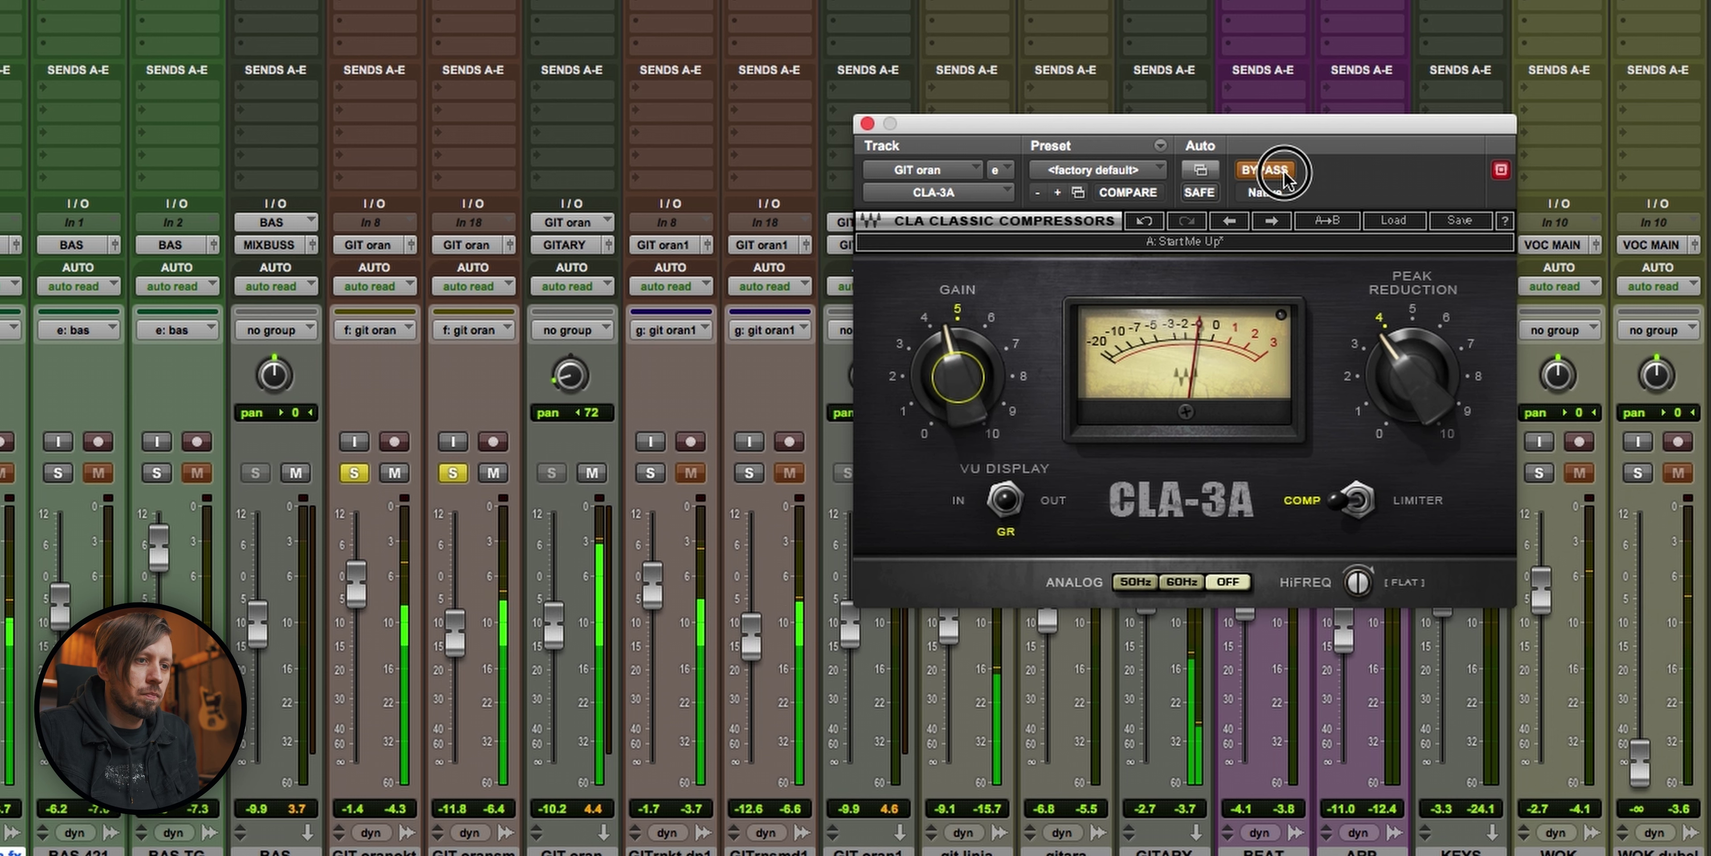
left_click(1284, 173)
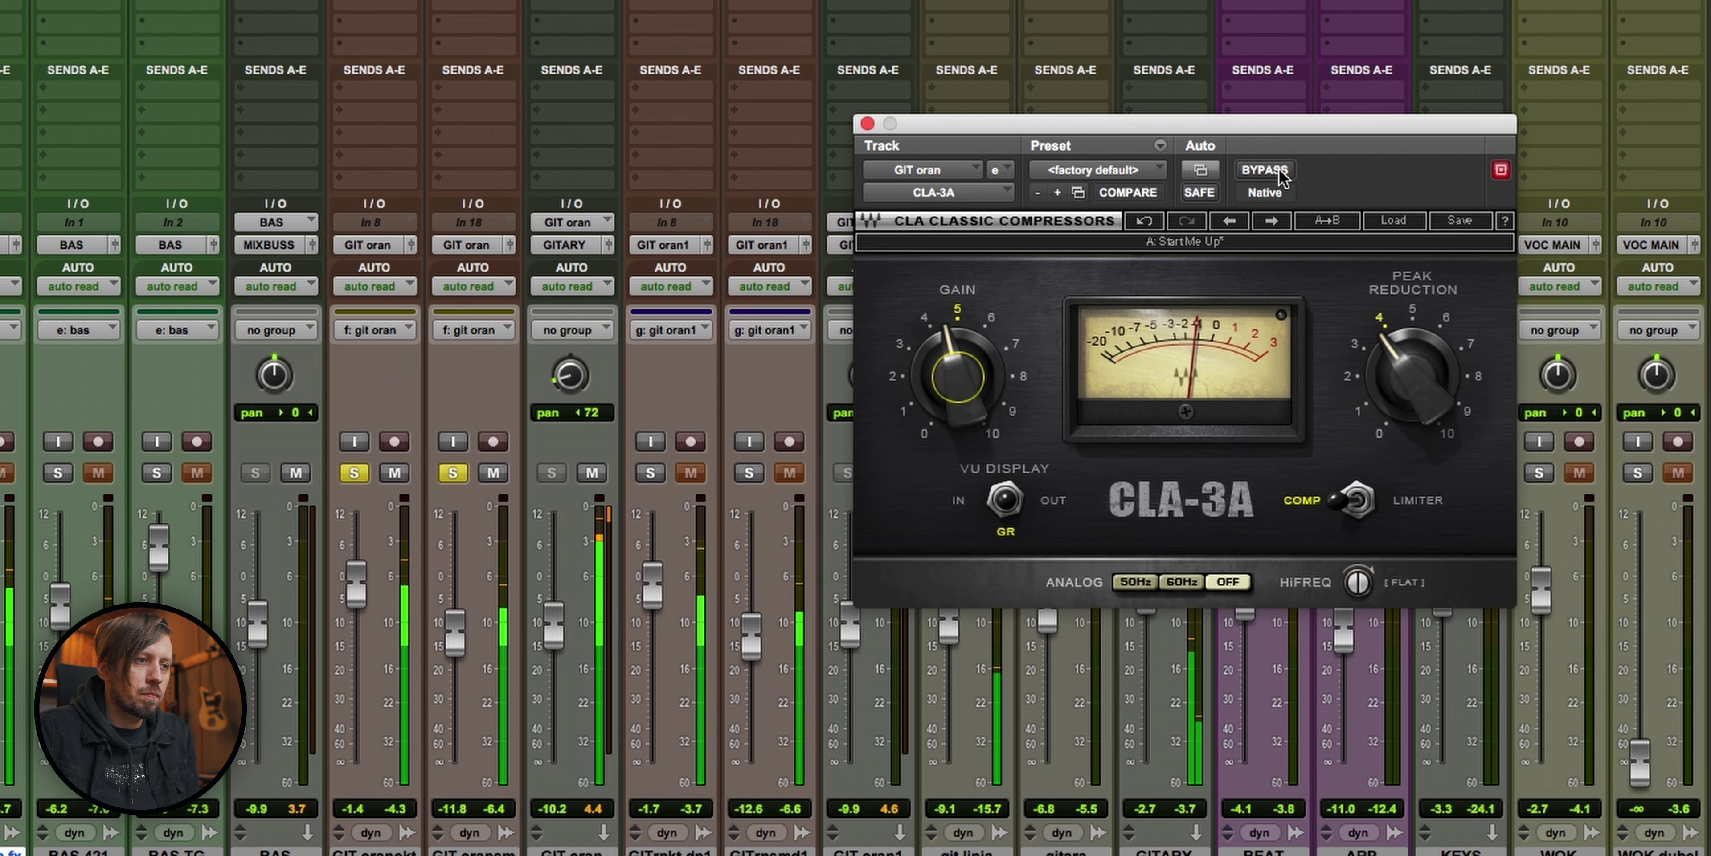
Step: Rebalance the CLA-3A's peak reduction between bypass checks, raising it to about 4.3 and settling slightly lower
left_click(1266, 170)
left_click_drag(1414, 373, 1413, 431)
left_click(1283, 172)
left_click_drag(1414, 374, 1413, 306)
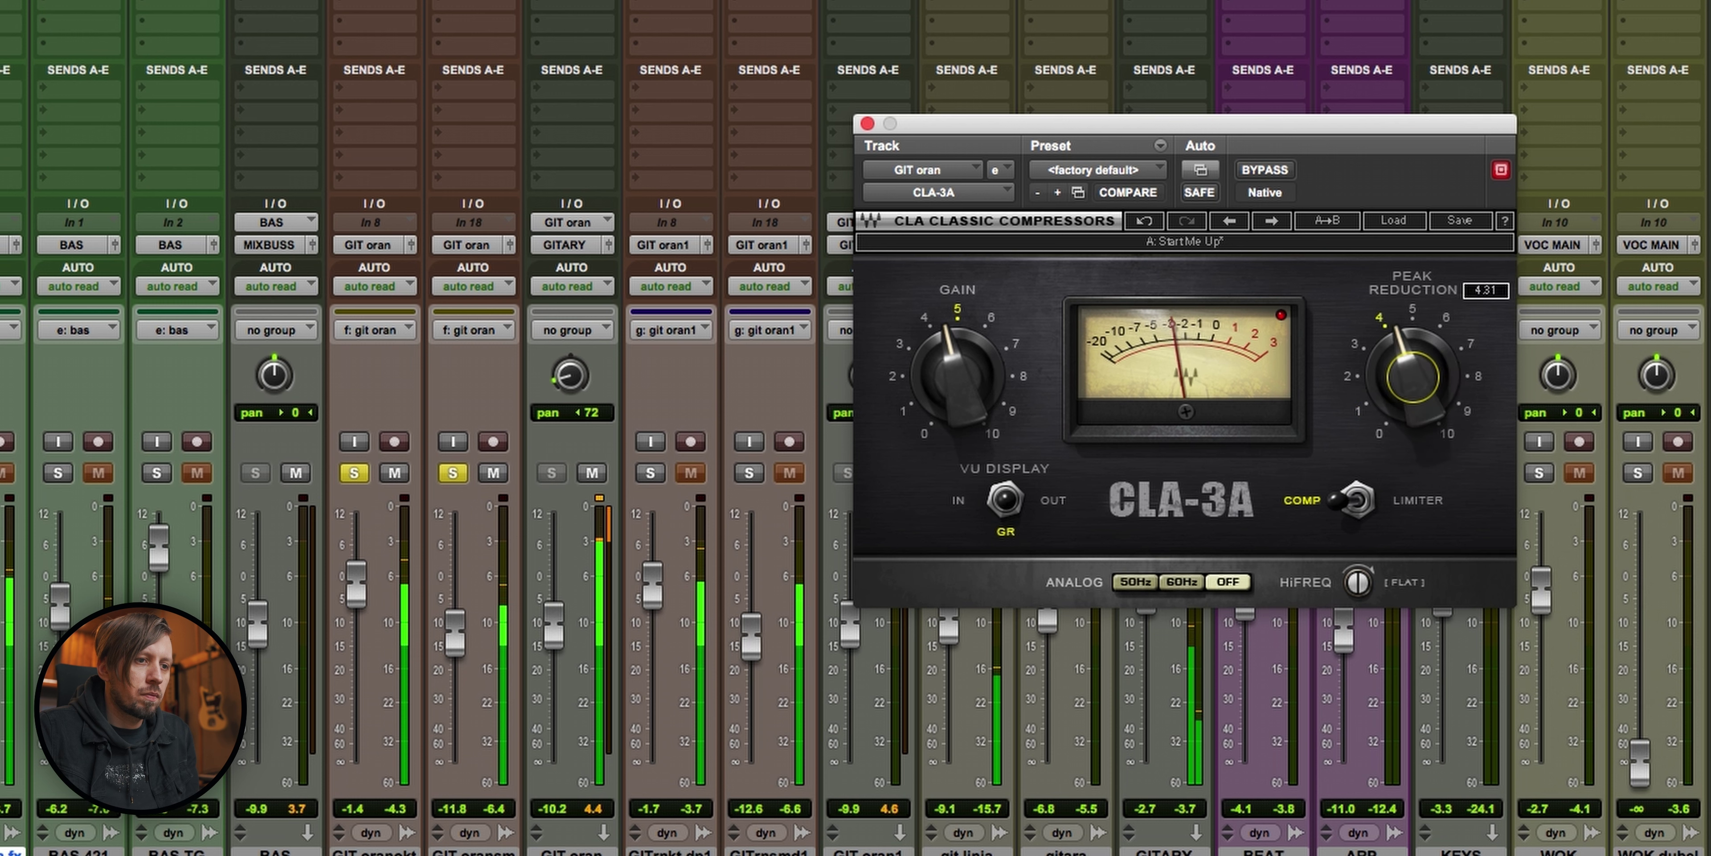
left_click_drag(1414, 366, 1413, 369)
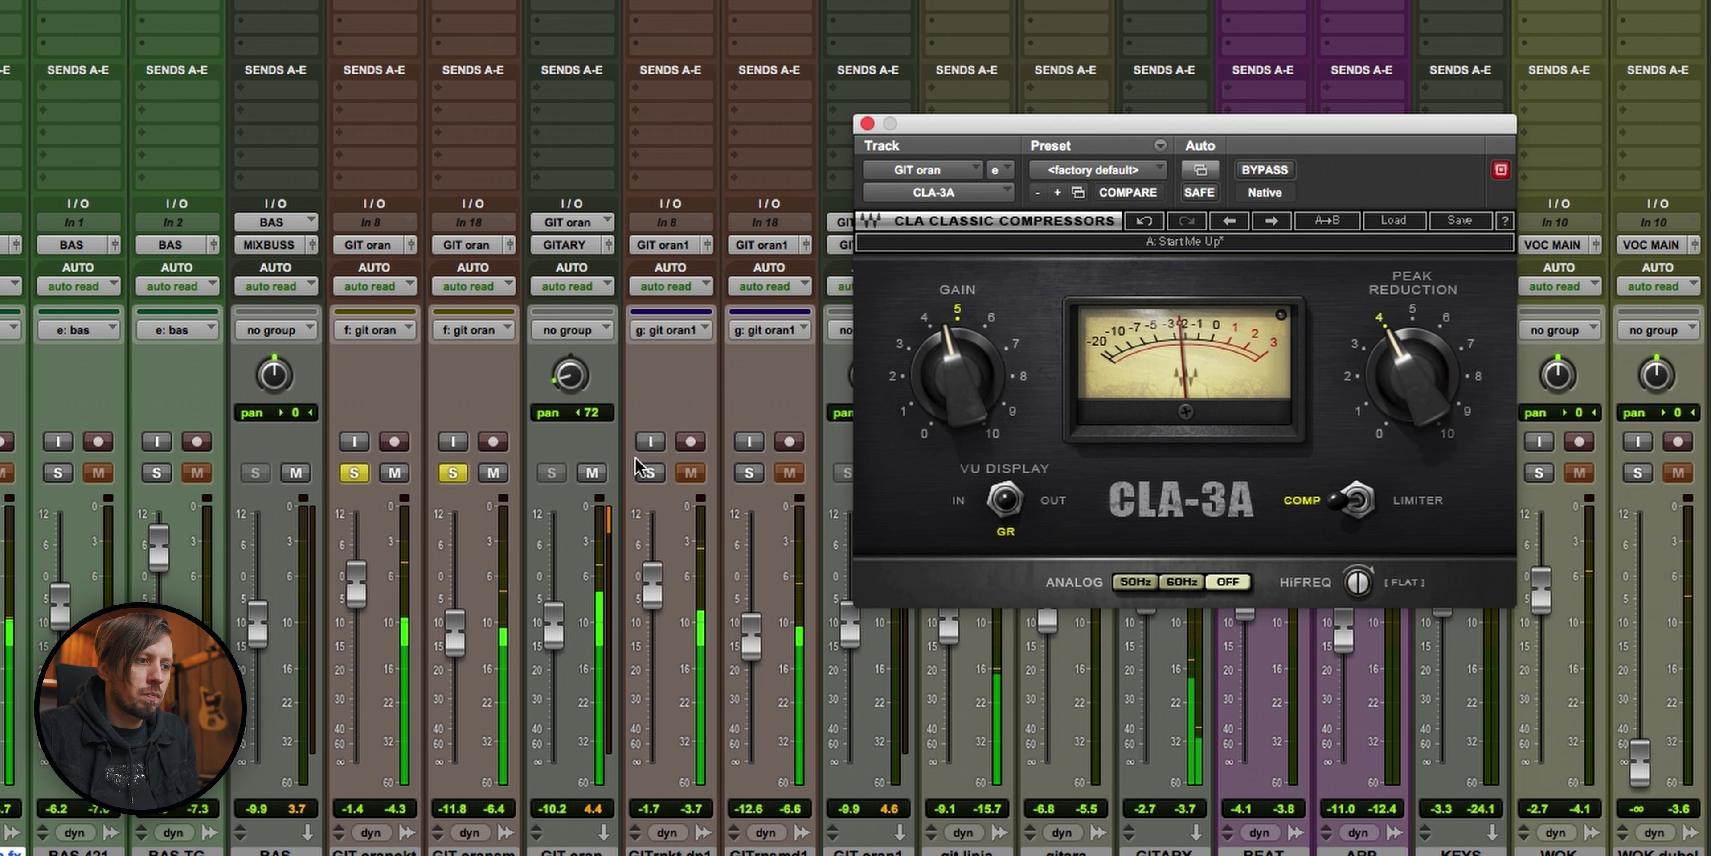
Step: Listen to the GIT oran guitars with the CLA-3A bypassed and re-enabled
left_click(1274, 170)
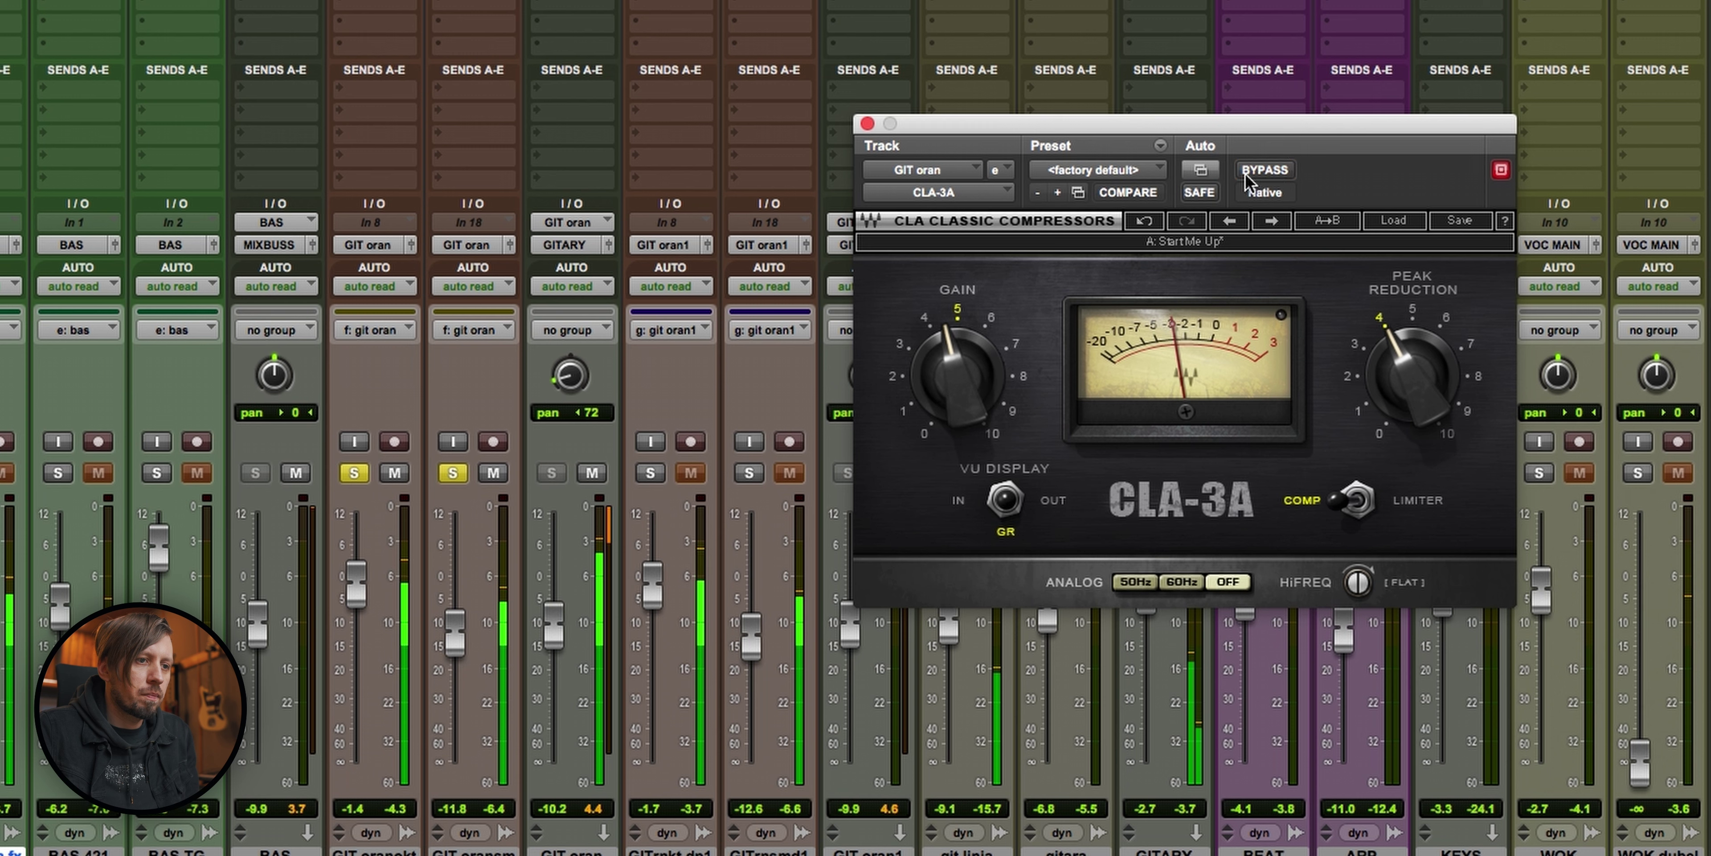
left_click(1270, 174)
left_click(1270, 174)
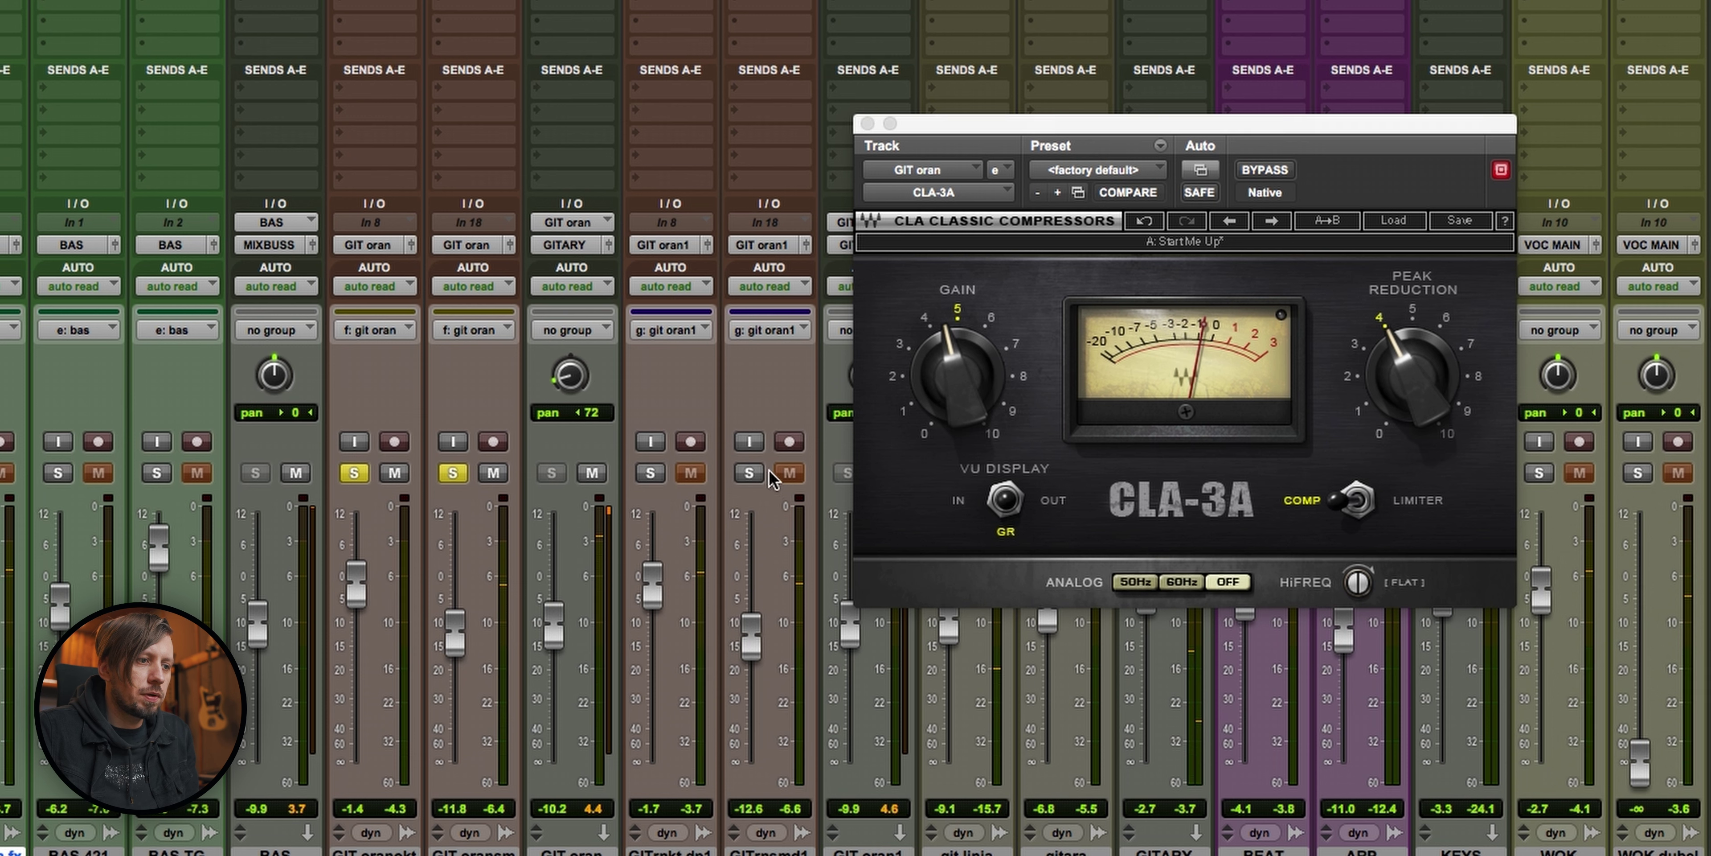
Step: Solo the doubled distorted guitars as well, compare with the CLA-3A bypassed, clear the solos and close the compressor
left_click(749, 472)
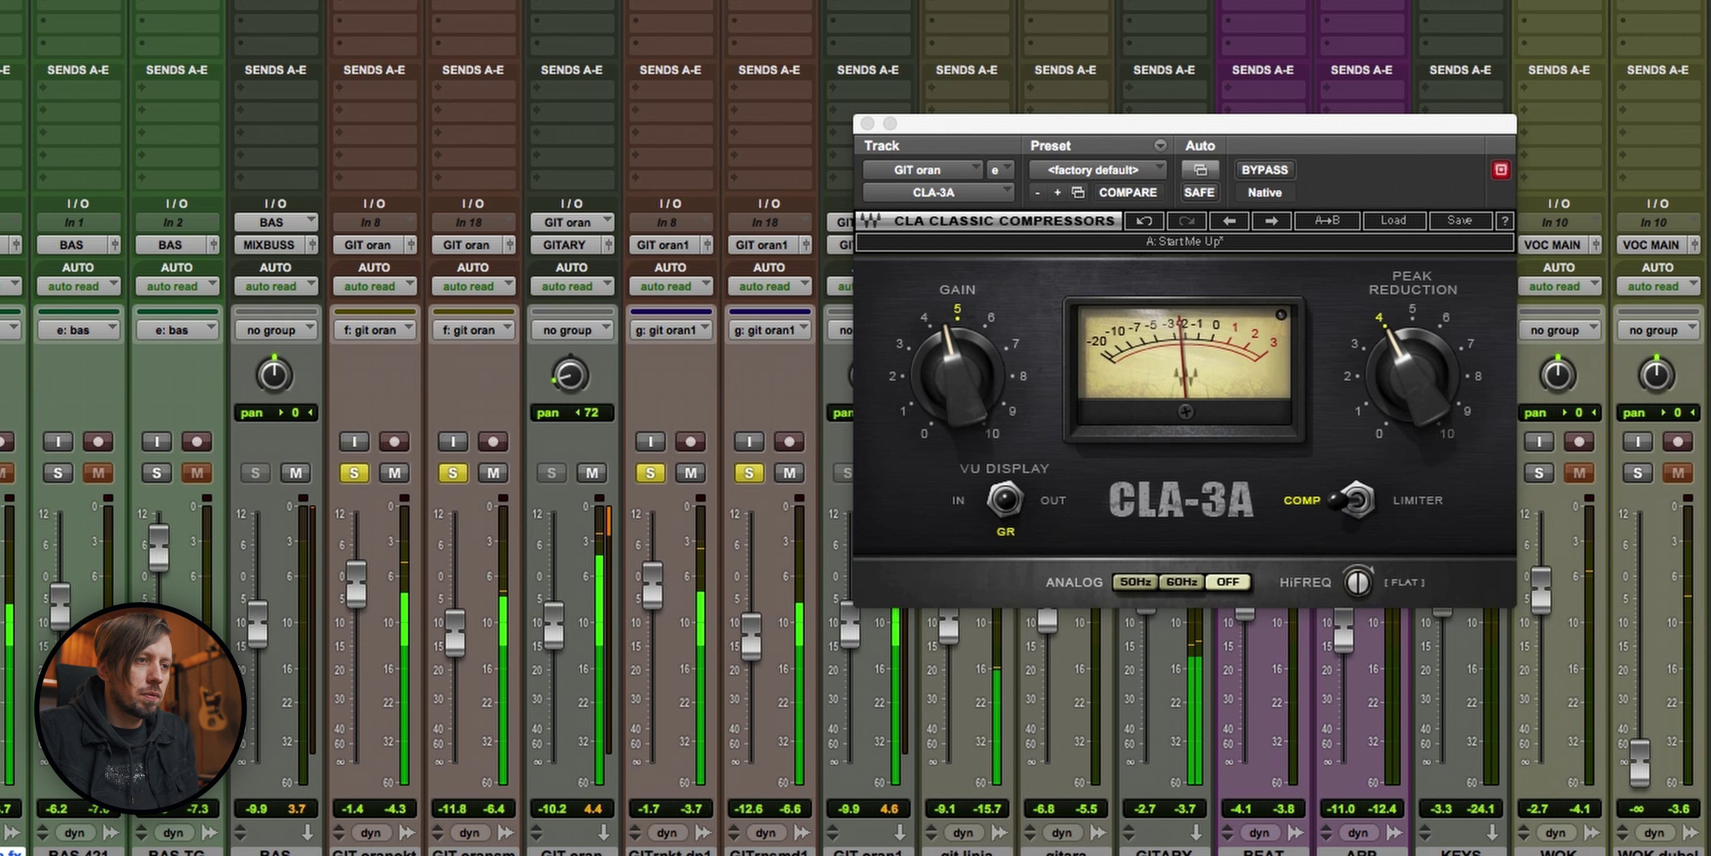
key("space")
key("shift+3")
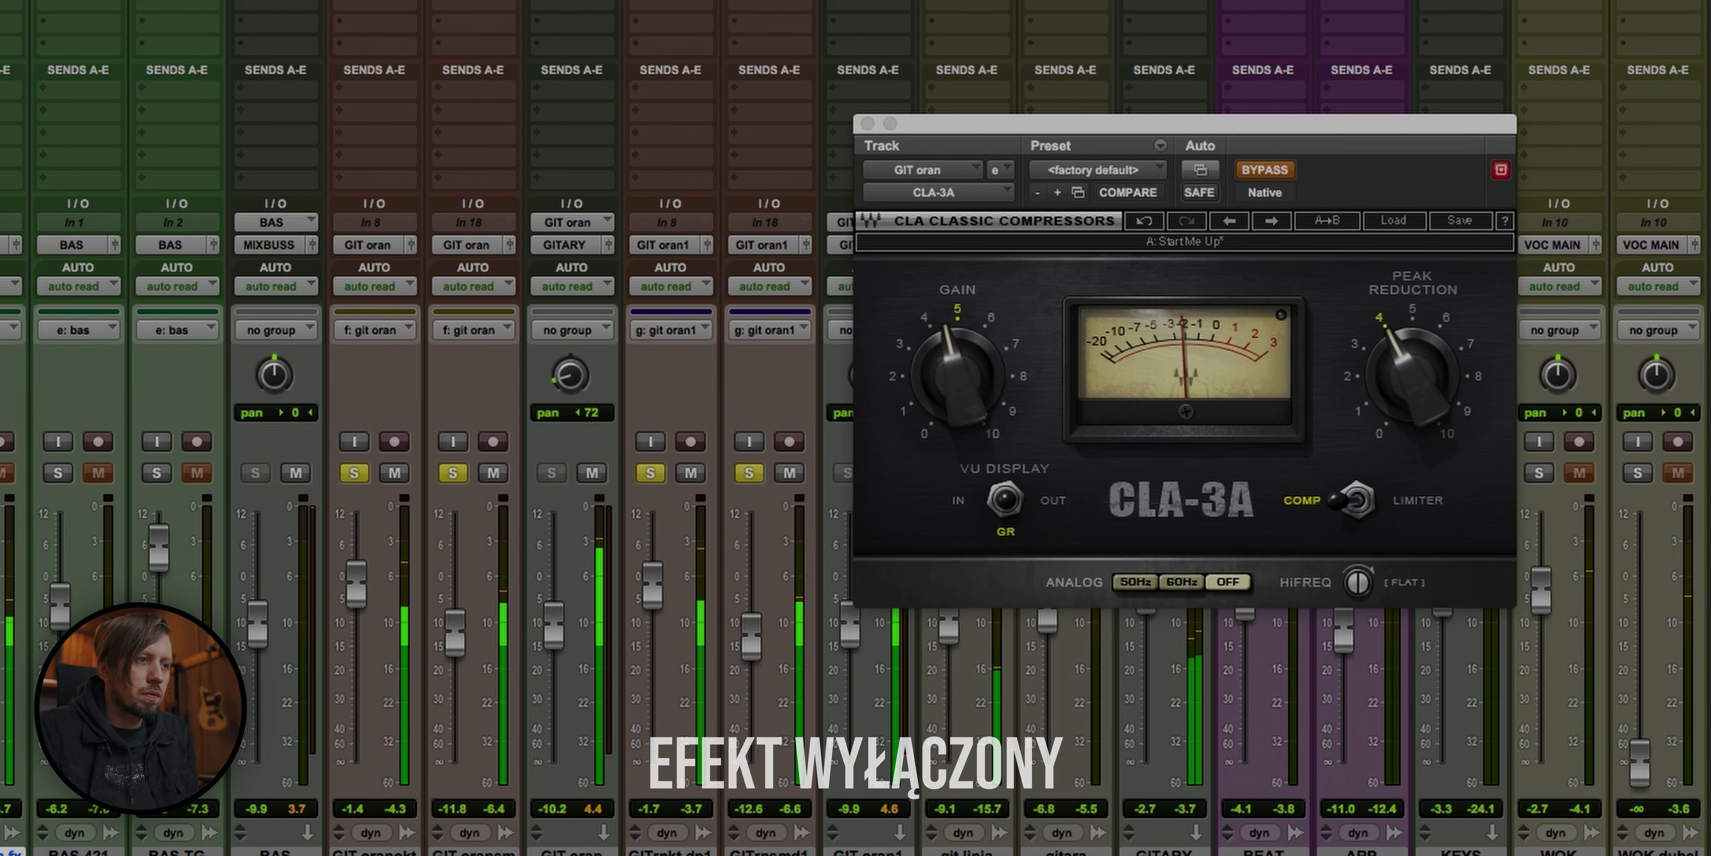
key("shift+3")
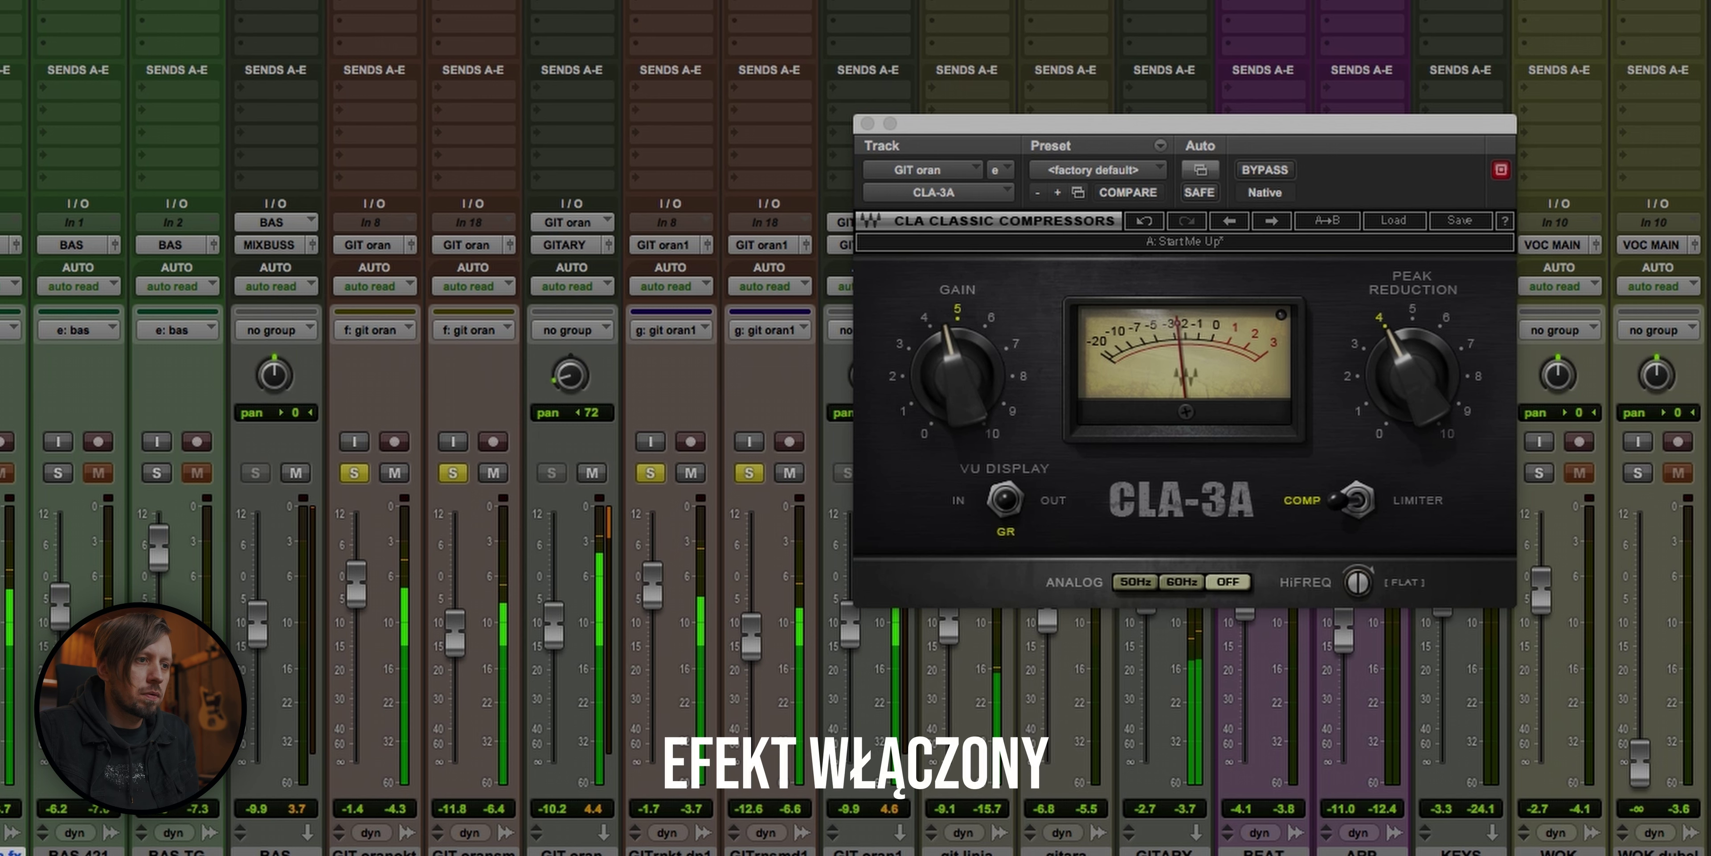
left_click(751, 473, "alt")
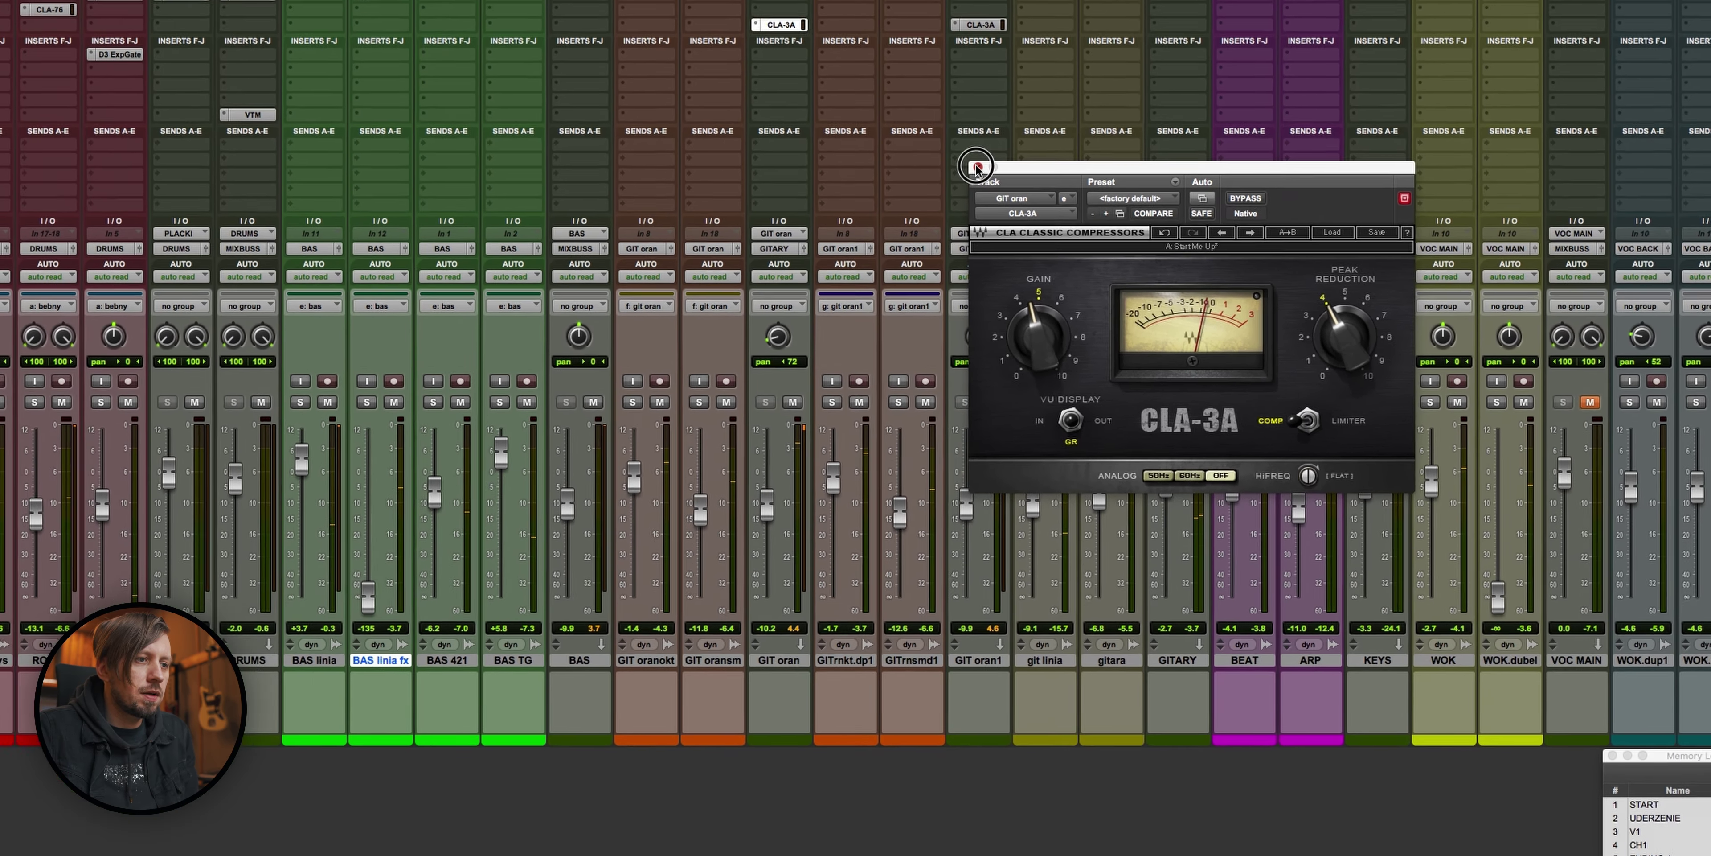
left_click(876, 127)
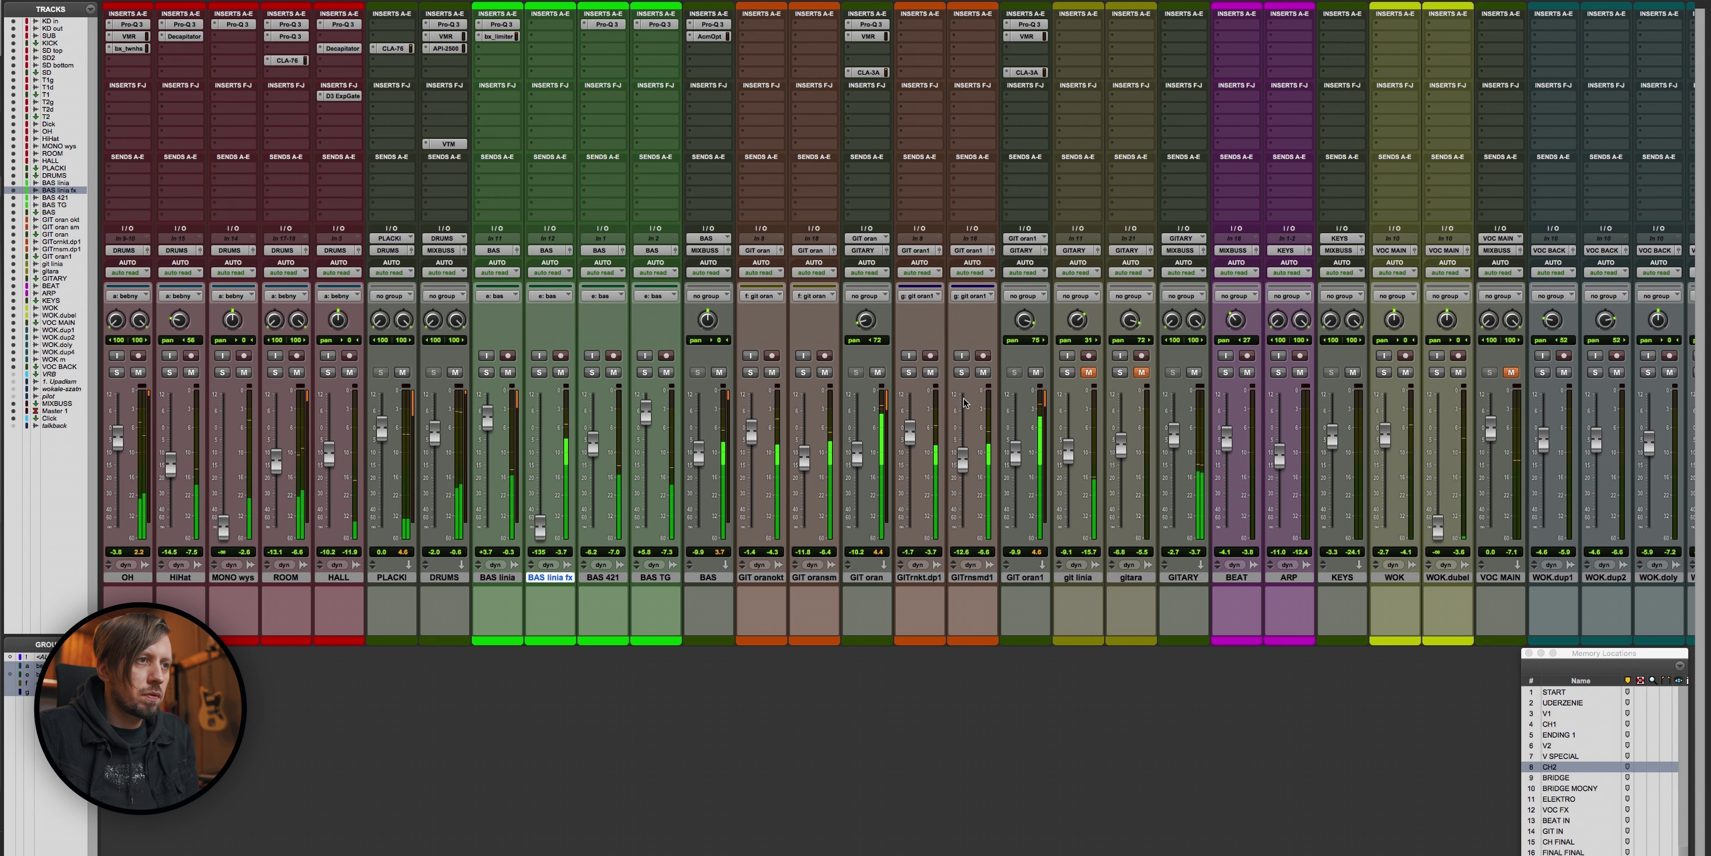
Step: Compare both distorted guitar buses with their inserts bypassed, and set the GIT oran fader to -9.9 and GIT oran1 to -10.5
left_click(1030, 23, "ctrl+super")
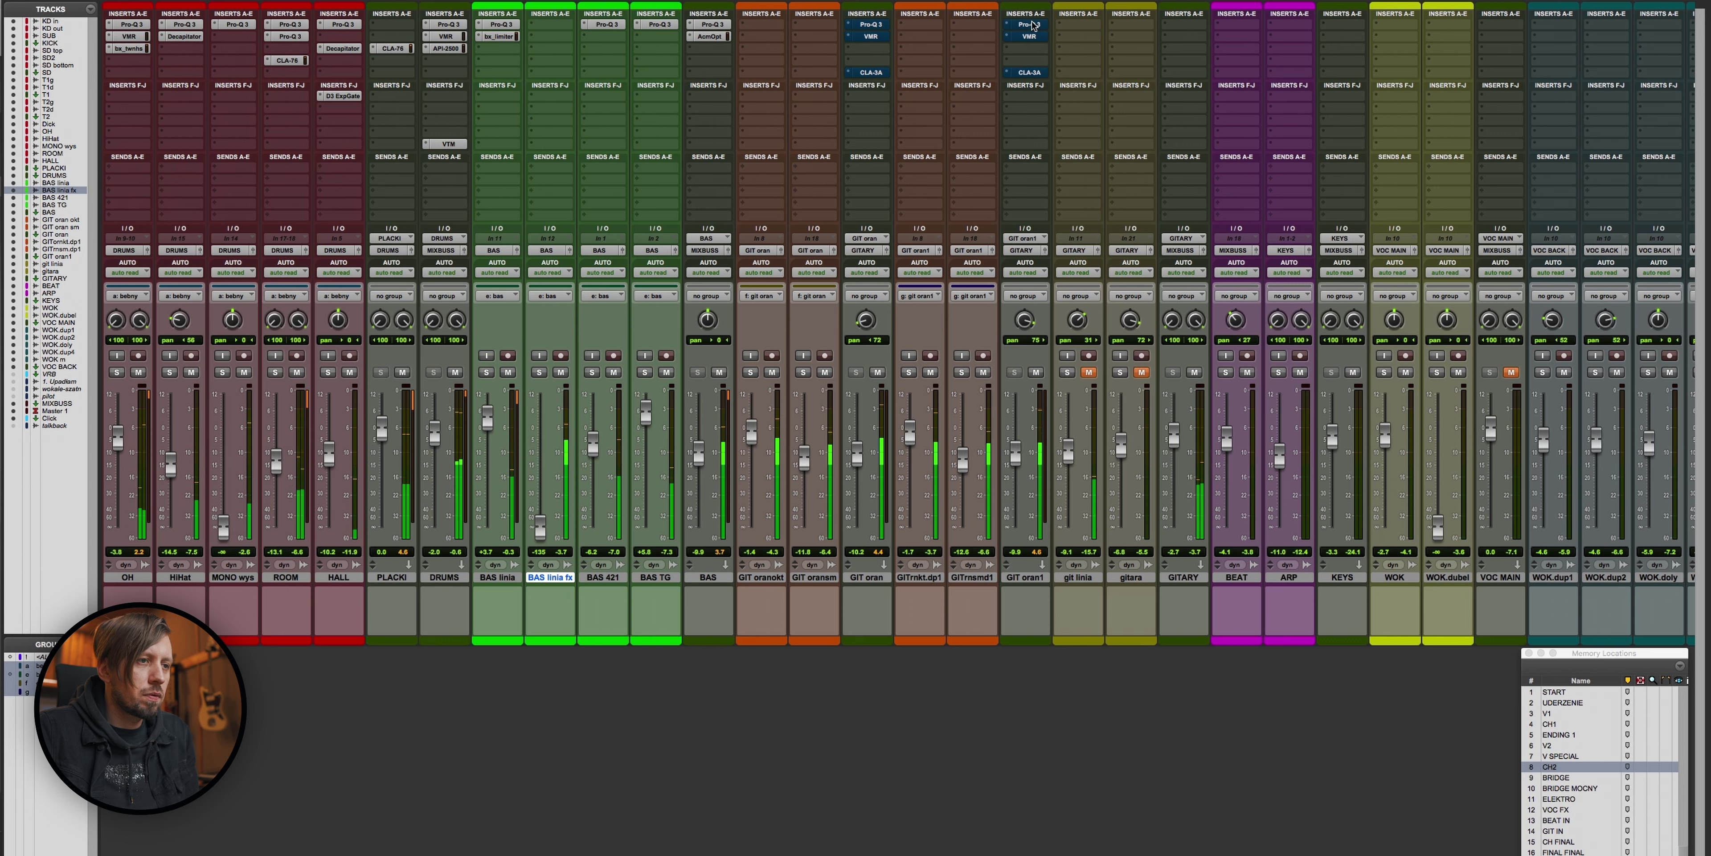
left_click(1032, 25, "shift+super")
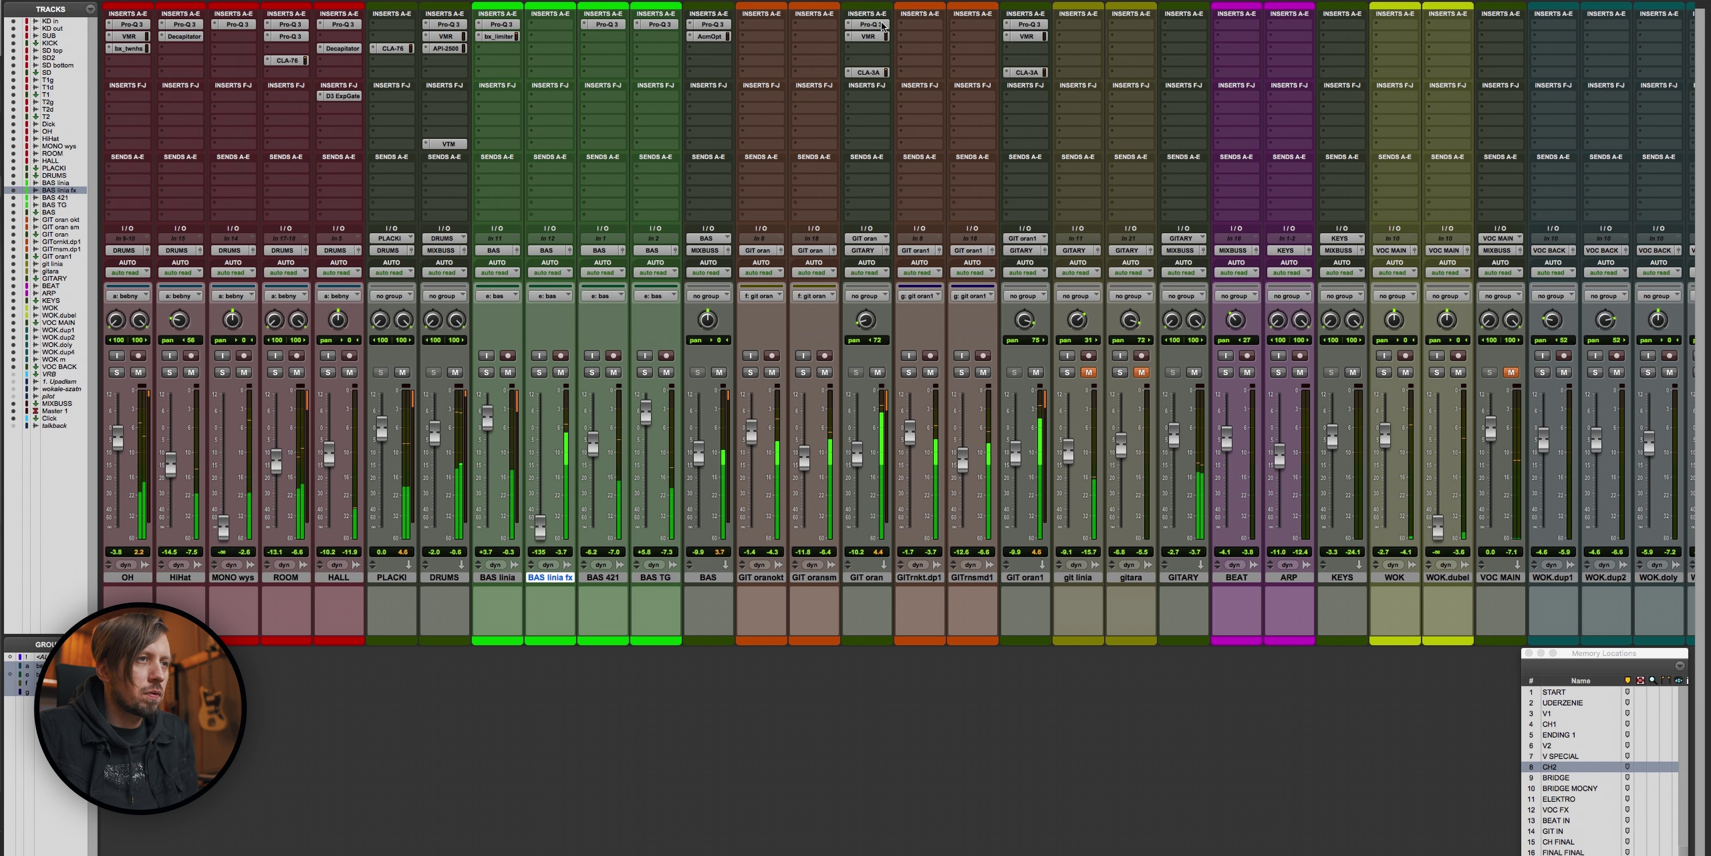
left_click_drag(857, 457, 860, 458)
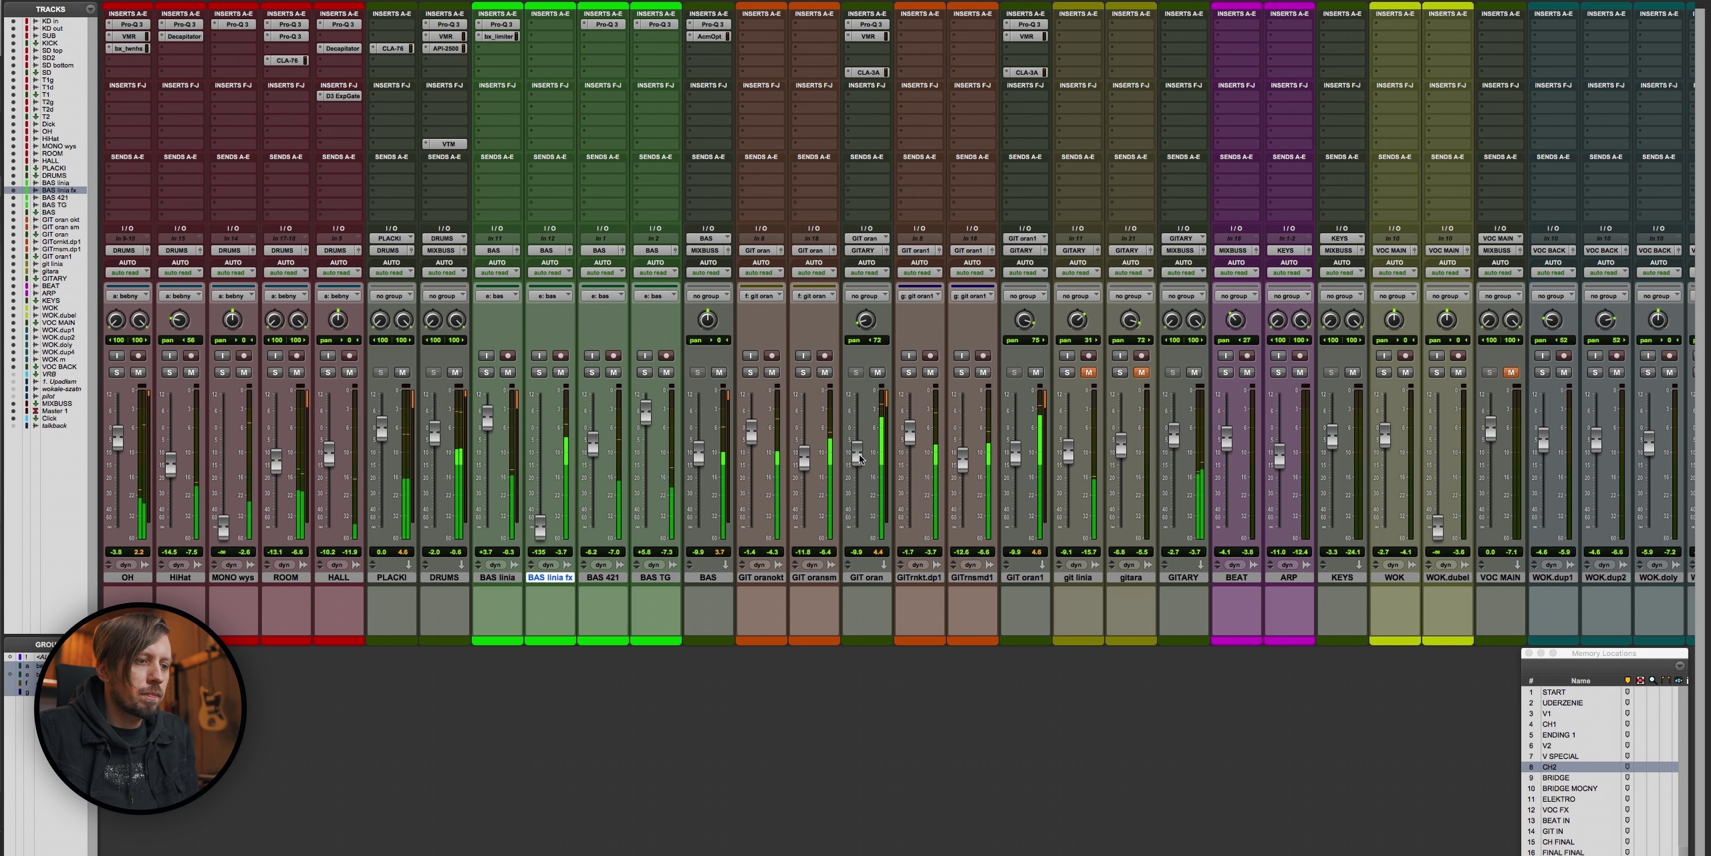
left_click_drag(1011, 457, 1011, 459)
key("space")
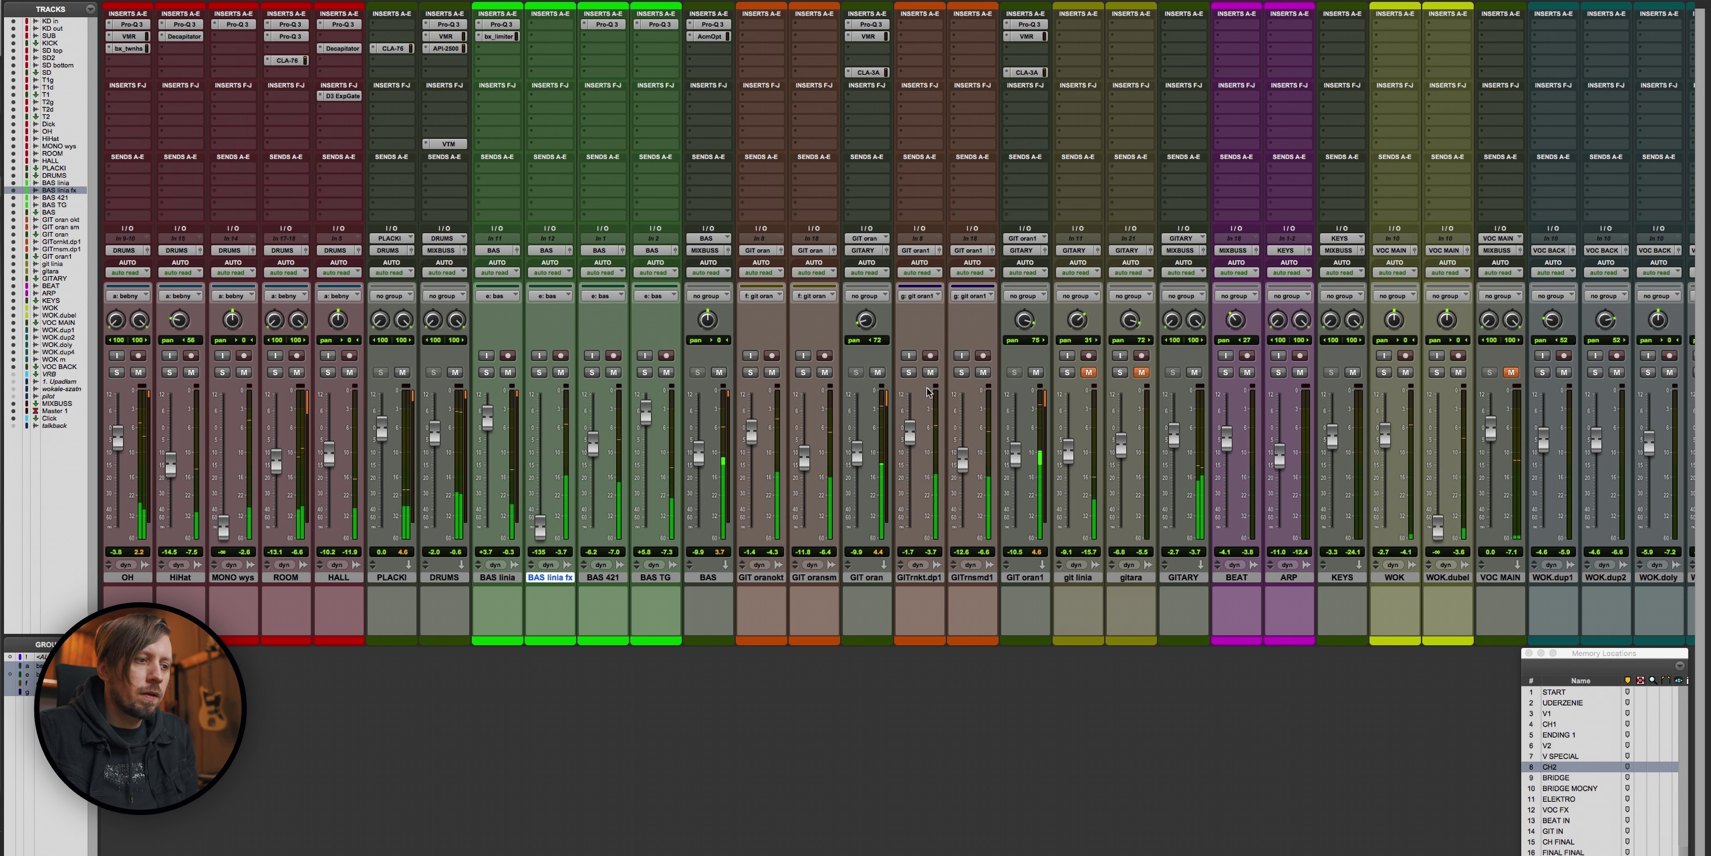
Step: Solo the distorted guitars, load the stereo bx_limiter in the GITARY bus's last insert slot and reposition its window
left_click(960, 374)
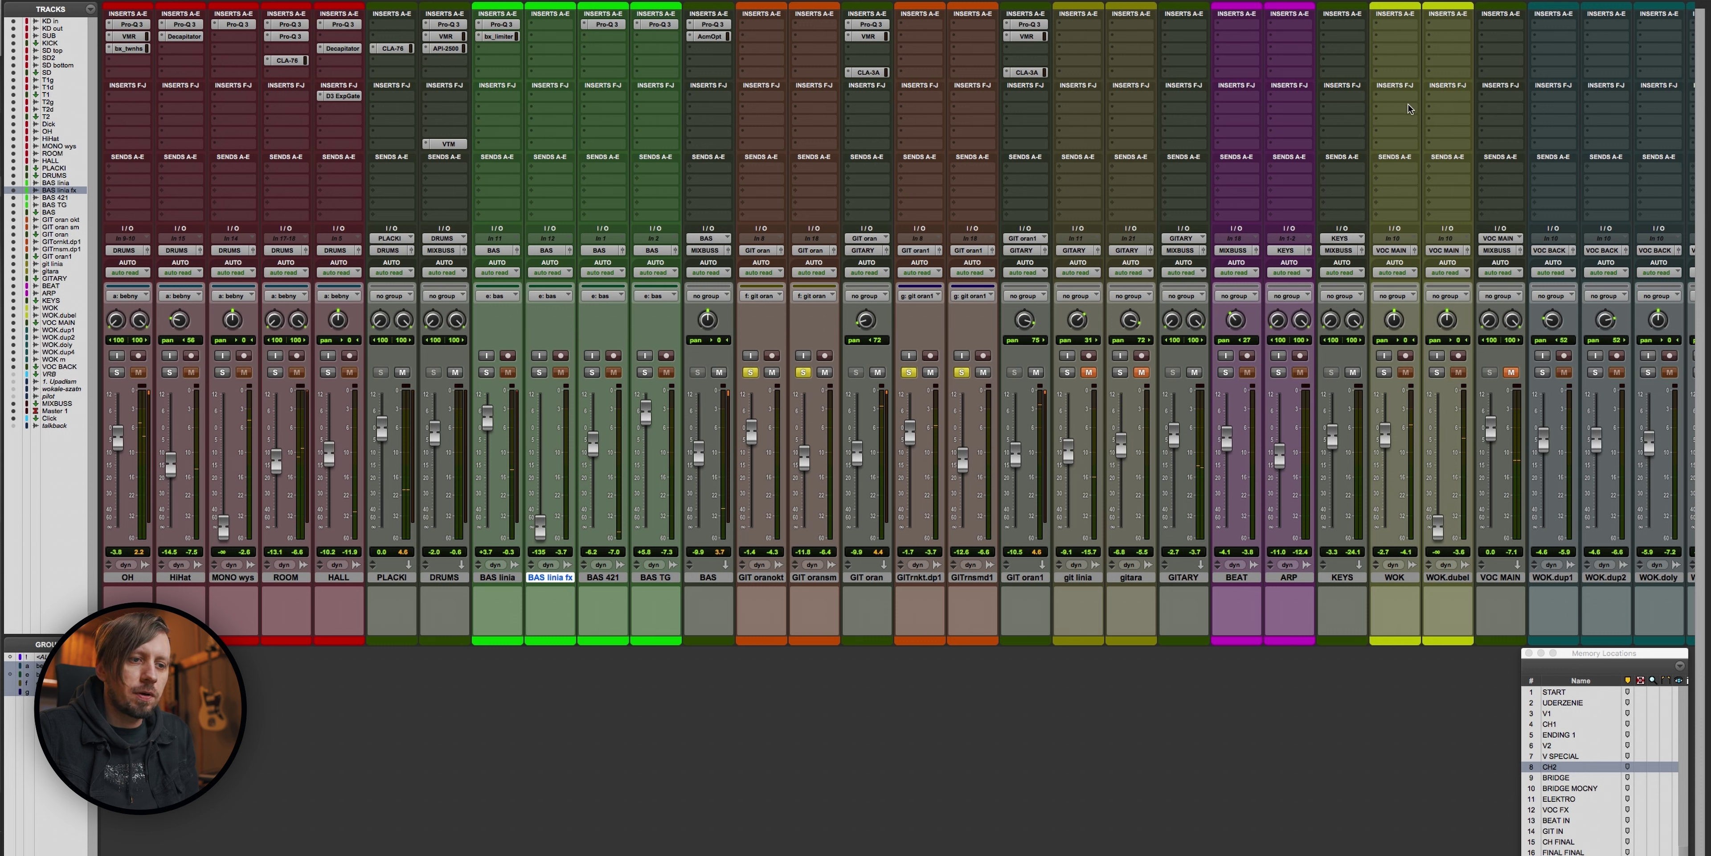
left_click(1189, 141)
mouse_move(1277, 204)
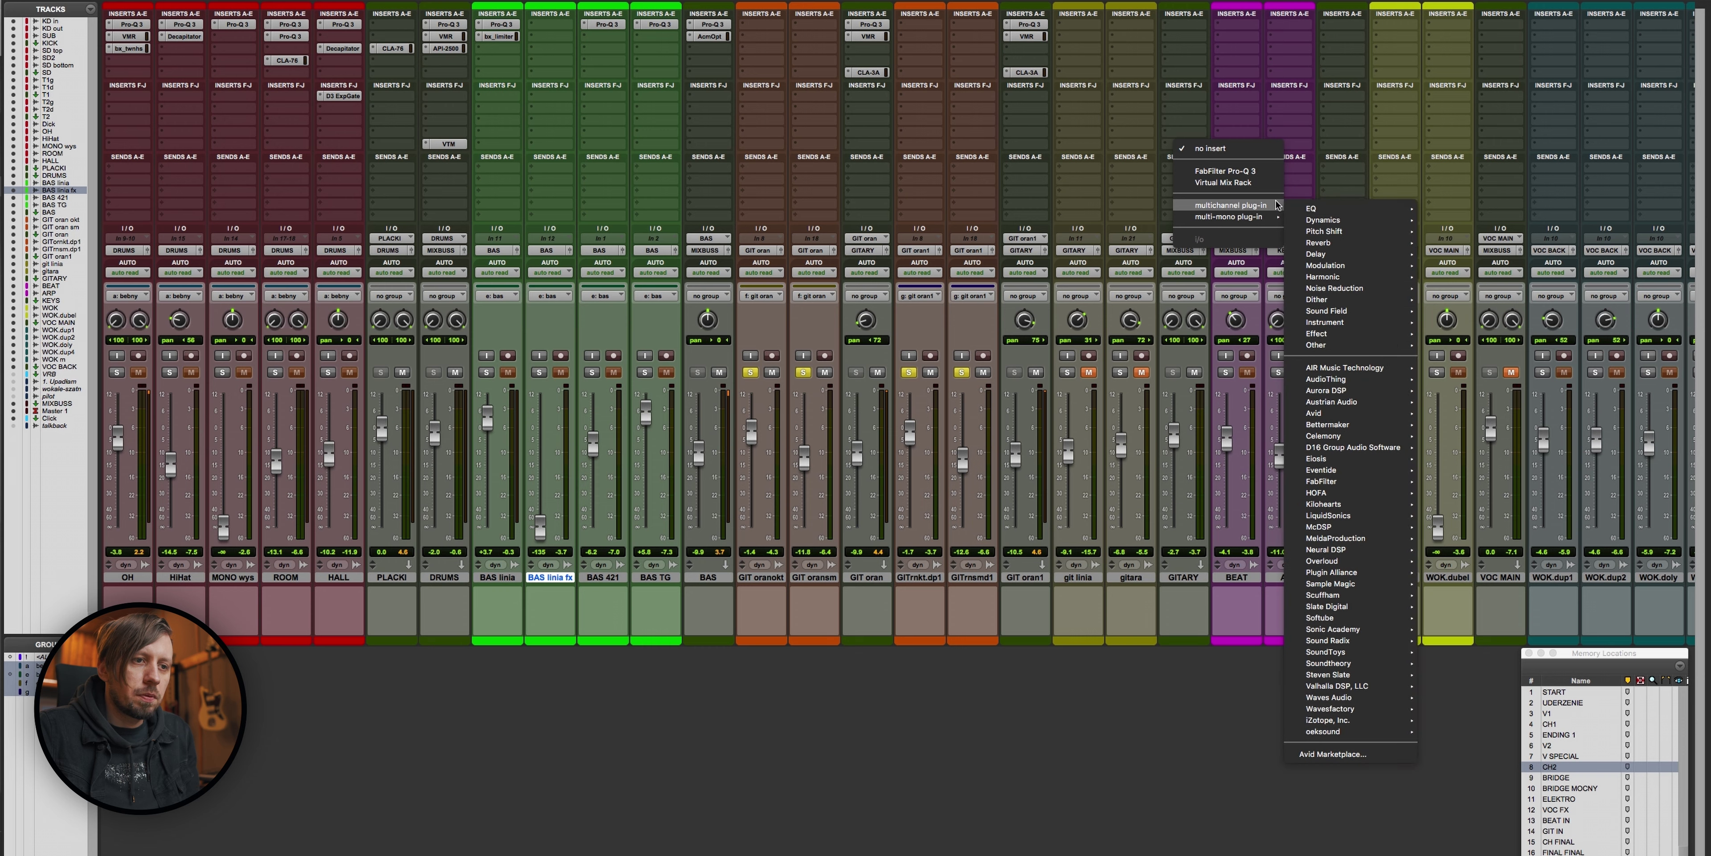
mouse_move(1416, 224)
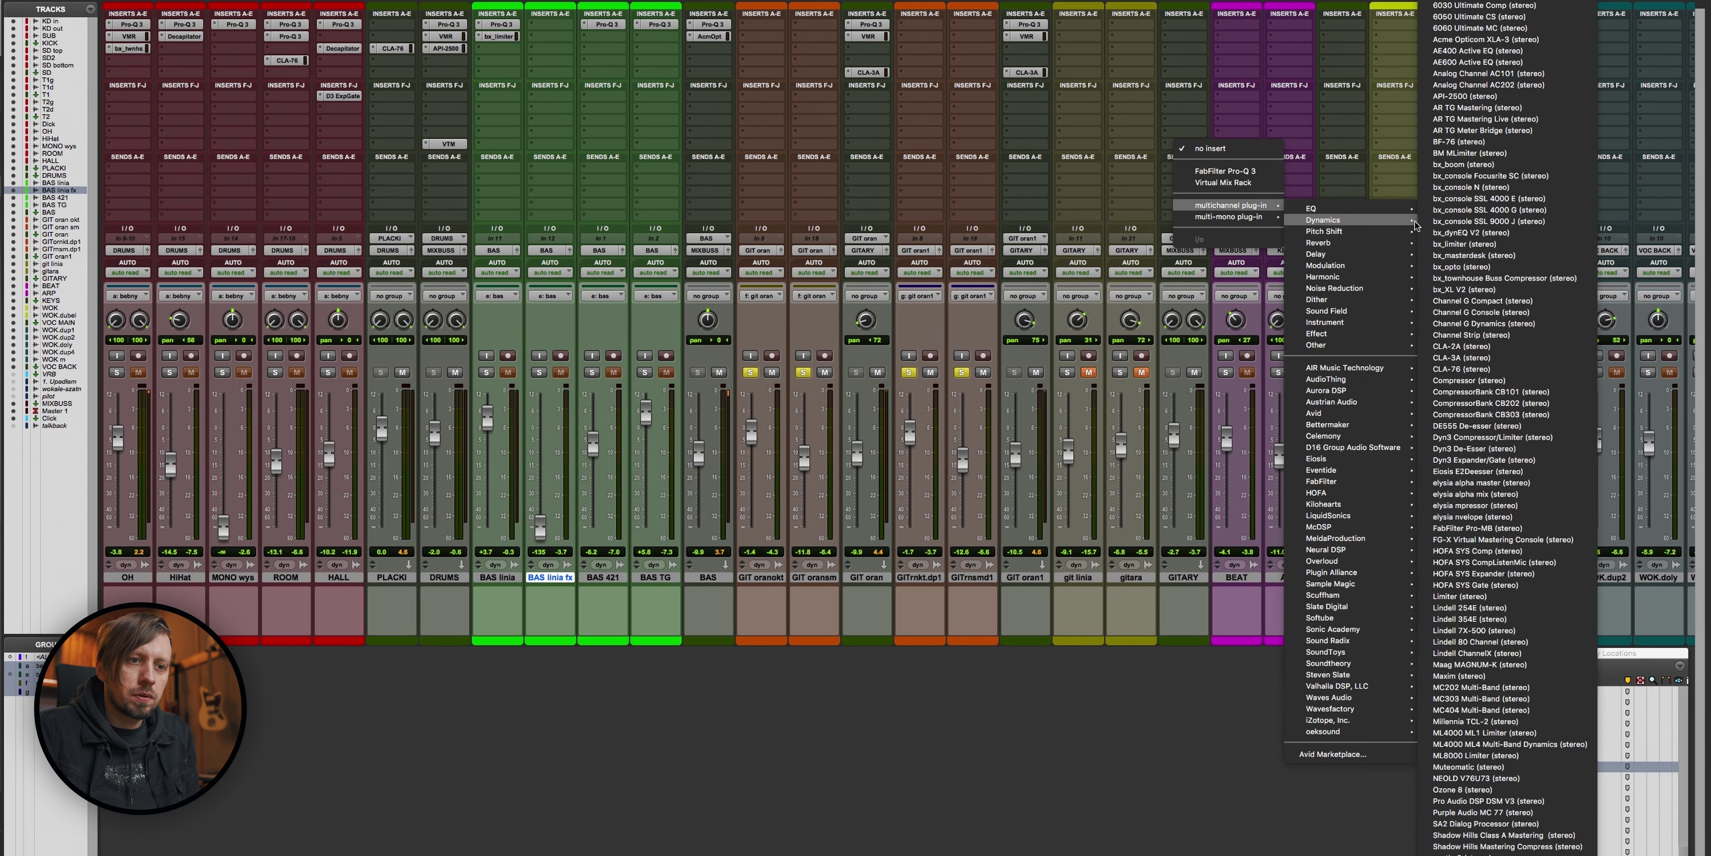
left_click(1487, 243)
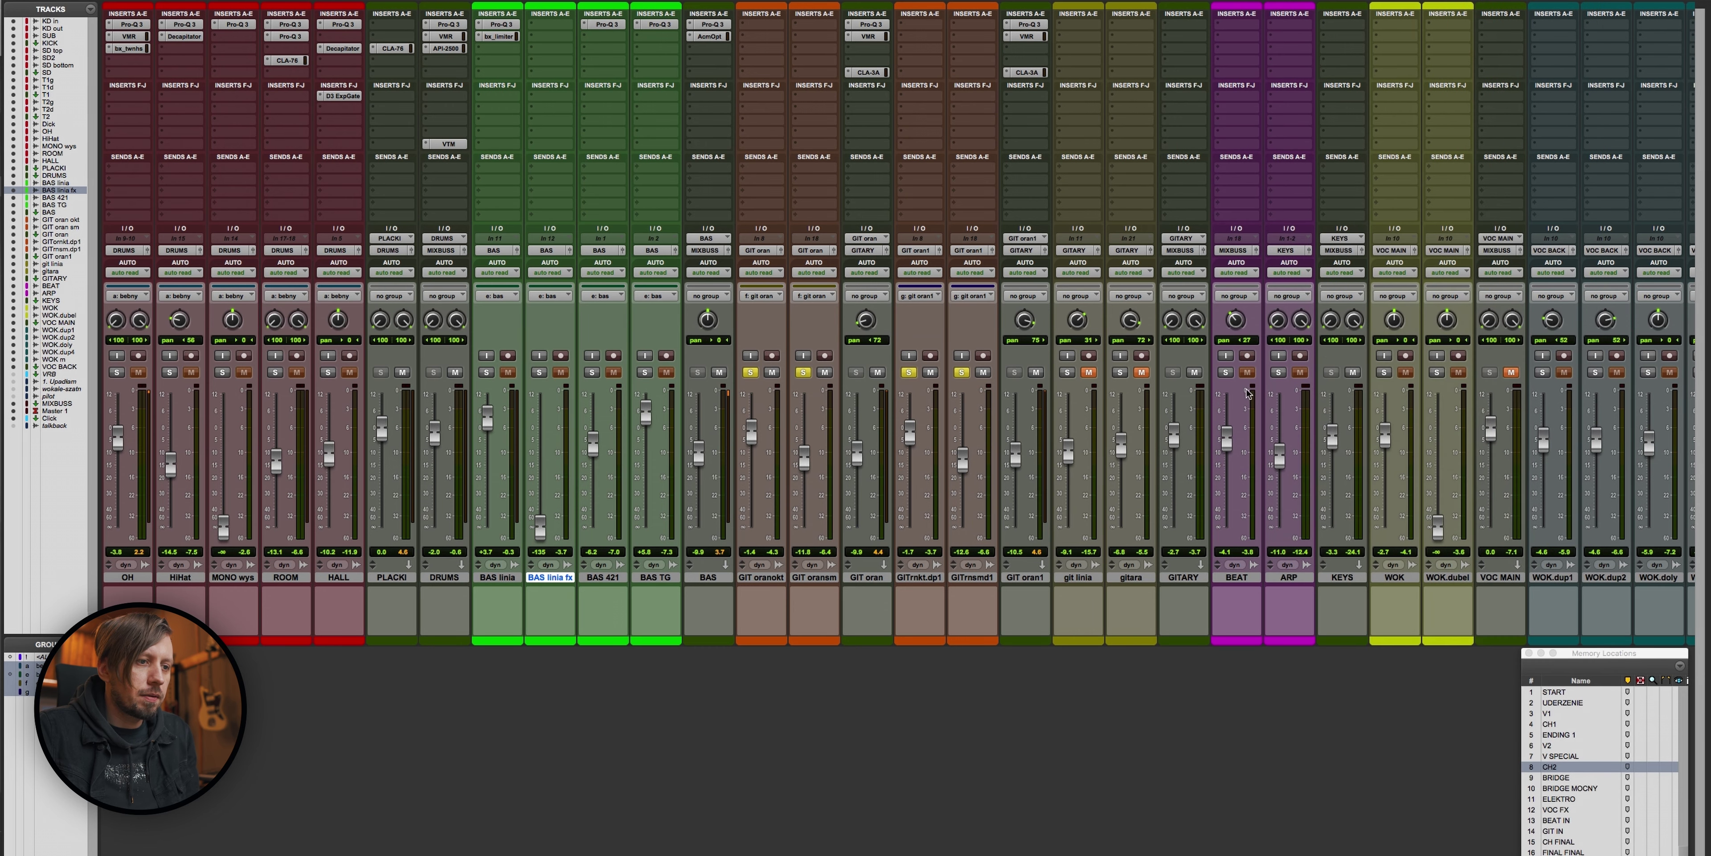
left_click_drag(1238, 184, 1153, 272)
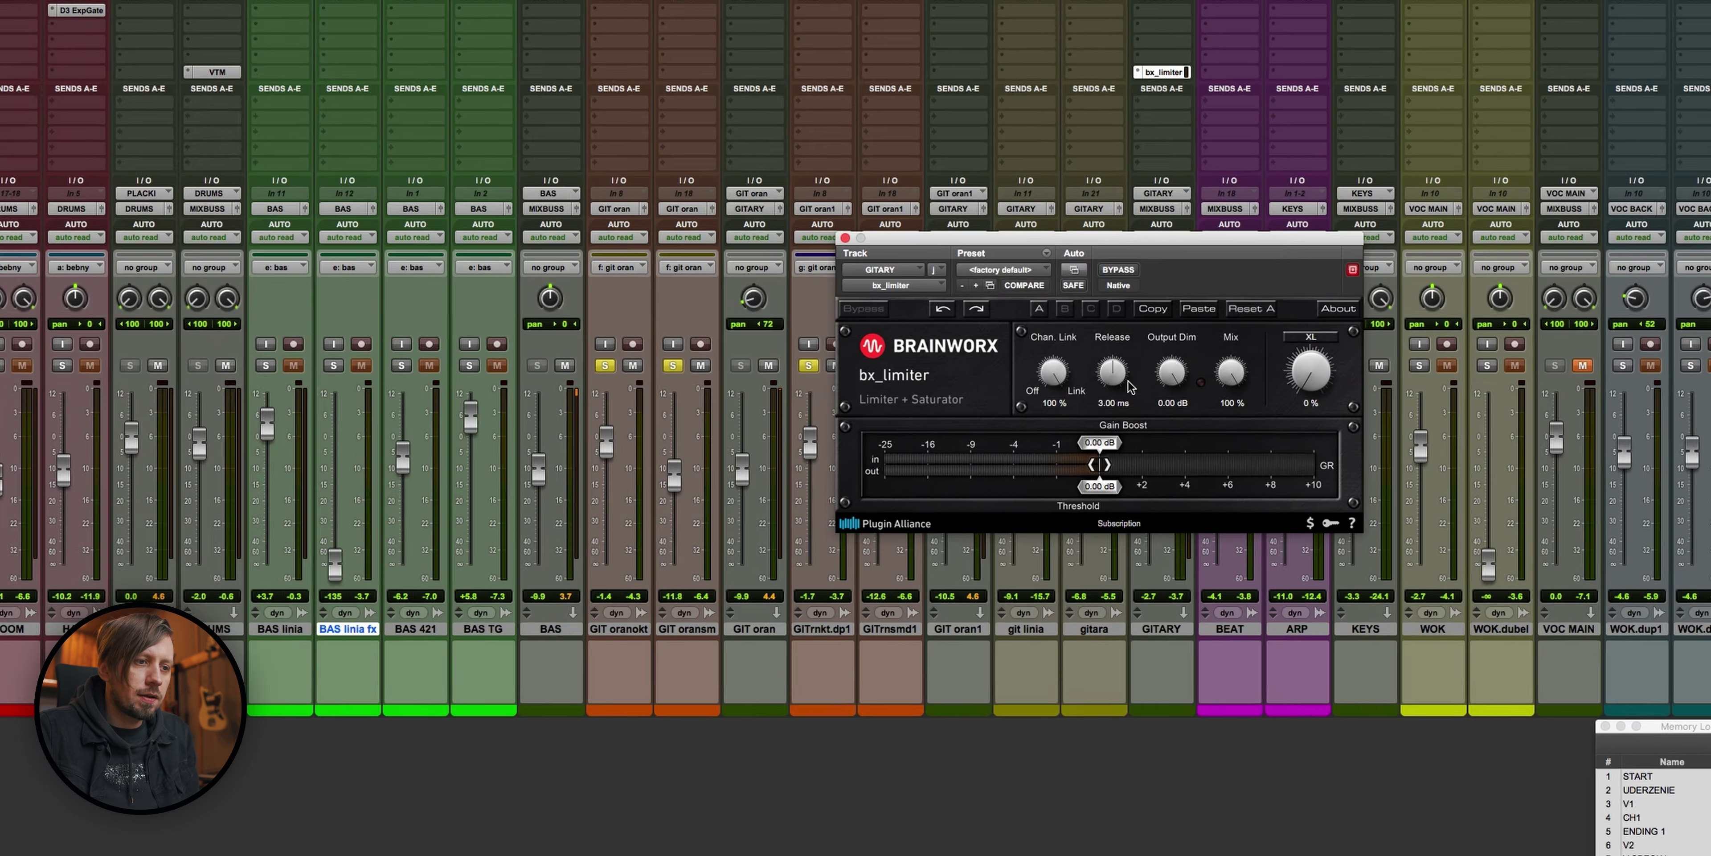
Step: Set the GITARY bx_limiter's release to 16.8 ms and its threshold to -13.43 dB during playback
left_click_drag(1129, 388, 1124, 362)
mouse_move(1032, 334)
left_mouse_down()
mouse_move(1029, 365)
mouse_move(1032, 347)
left_mouse_up()
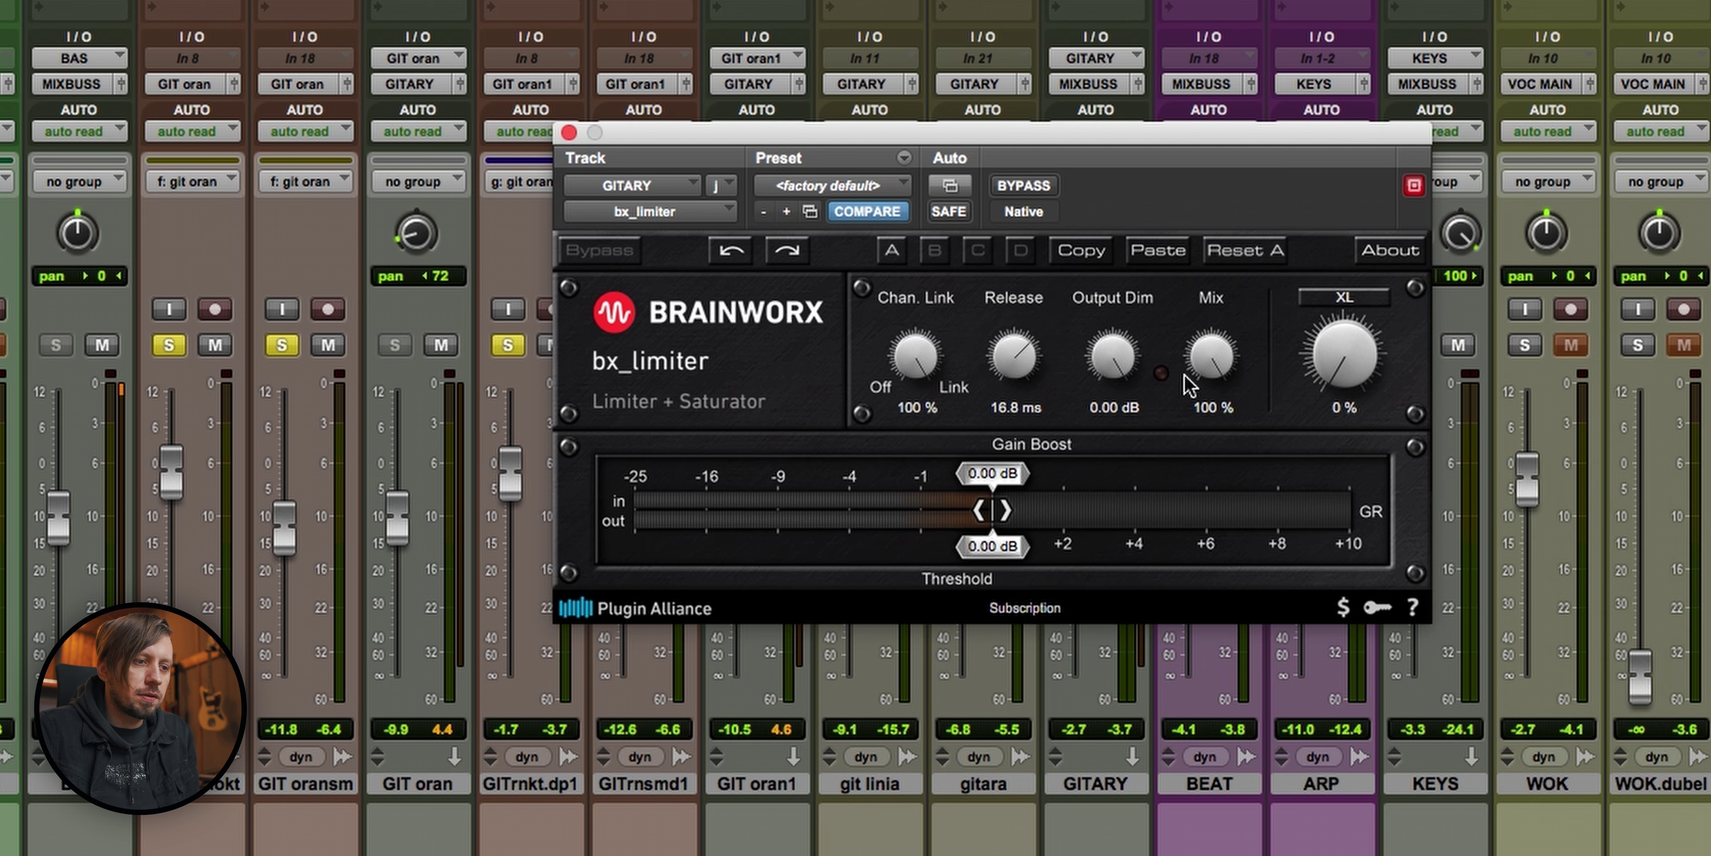
left_click_drag(972, 542, 731, 544)
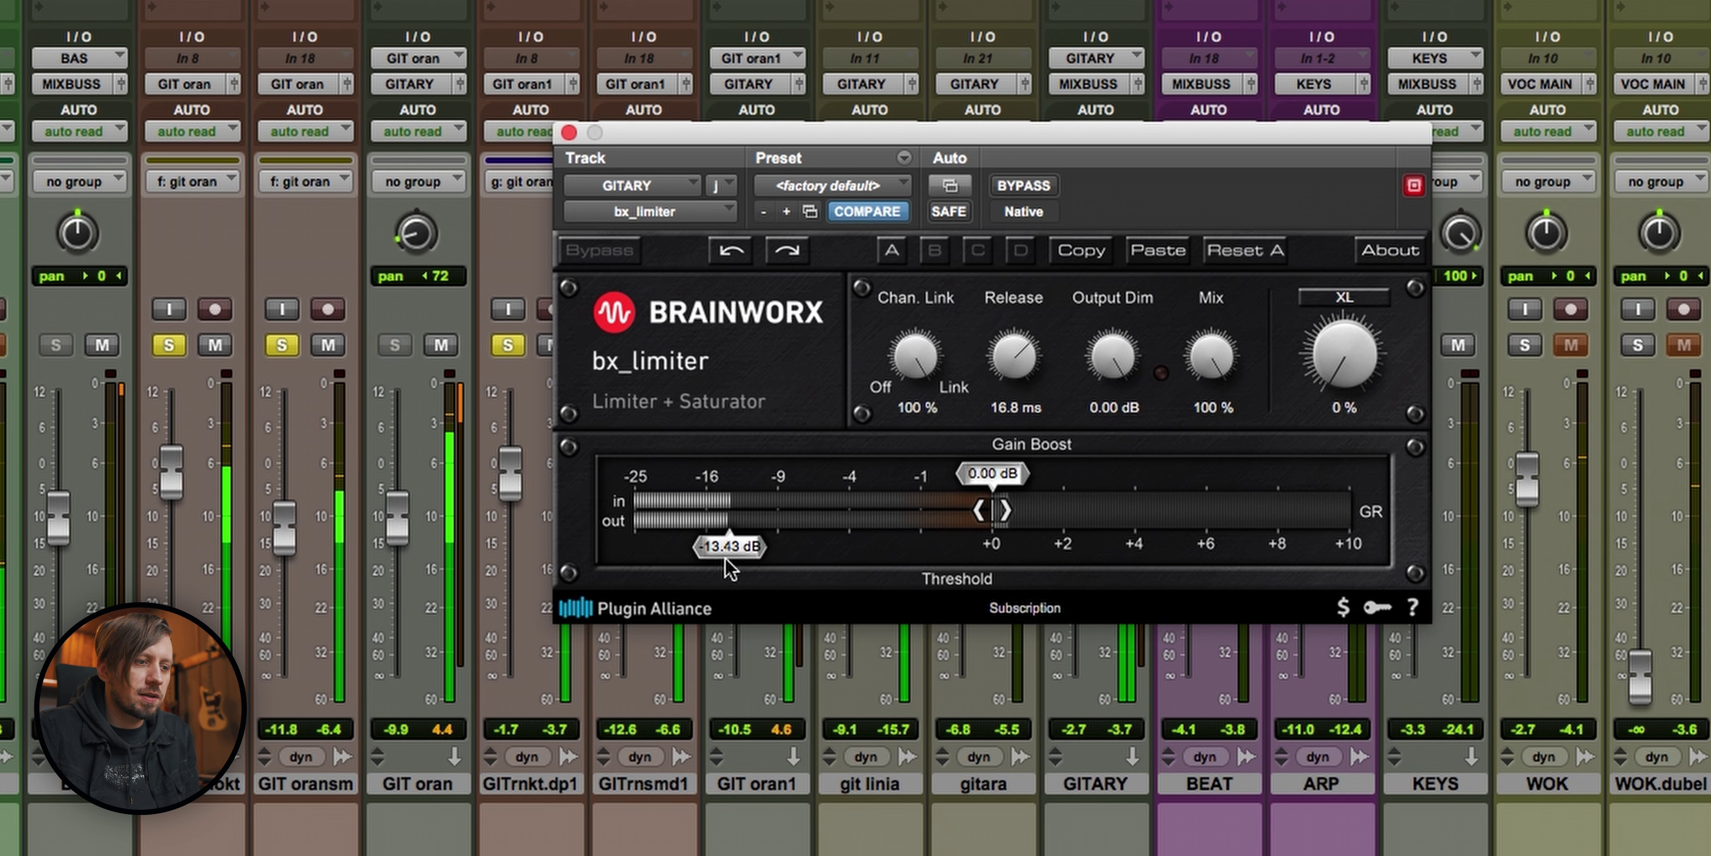
Step: Compare the GITARY bx_limiter with bypass, clear the guitar solos and repeat the comparison in the full mix
left_click(1029, 188)
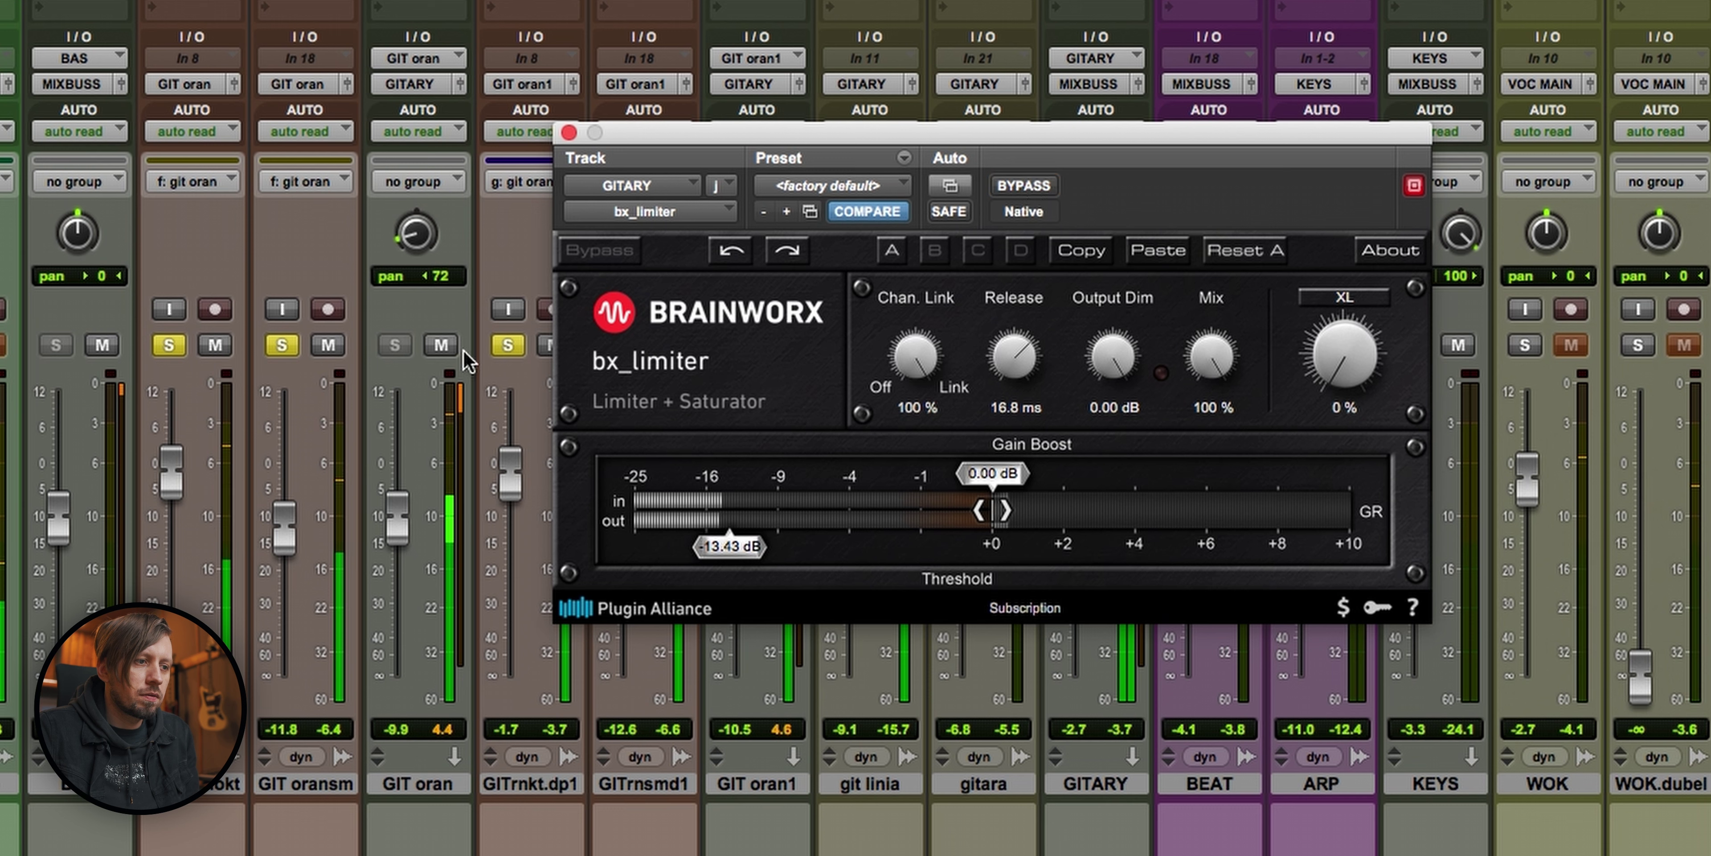
left_click(509, 347, "alt")
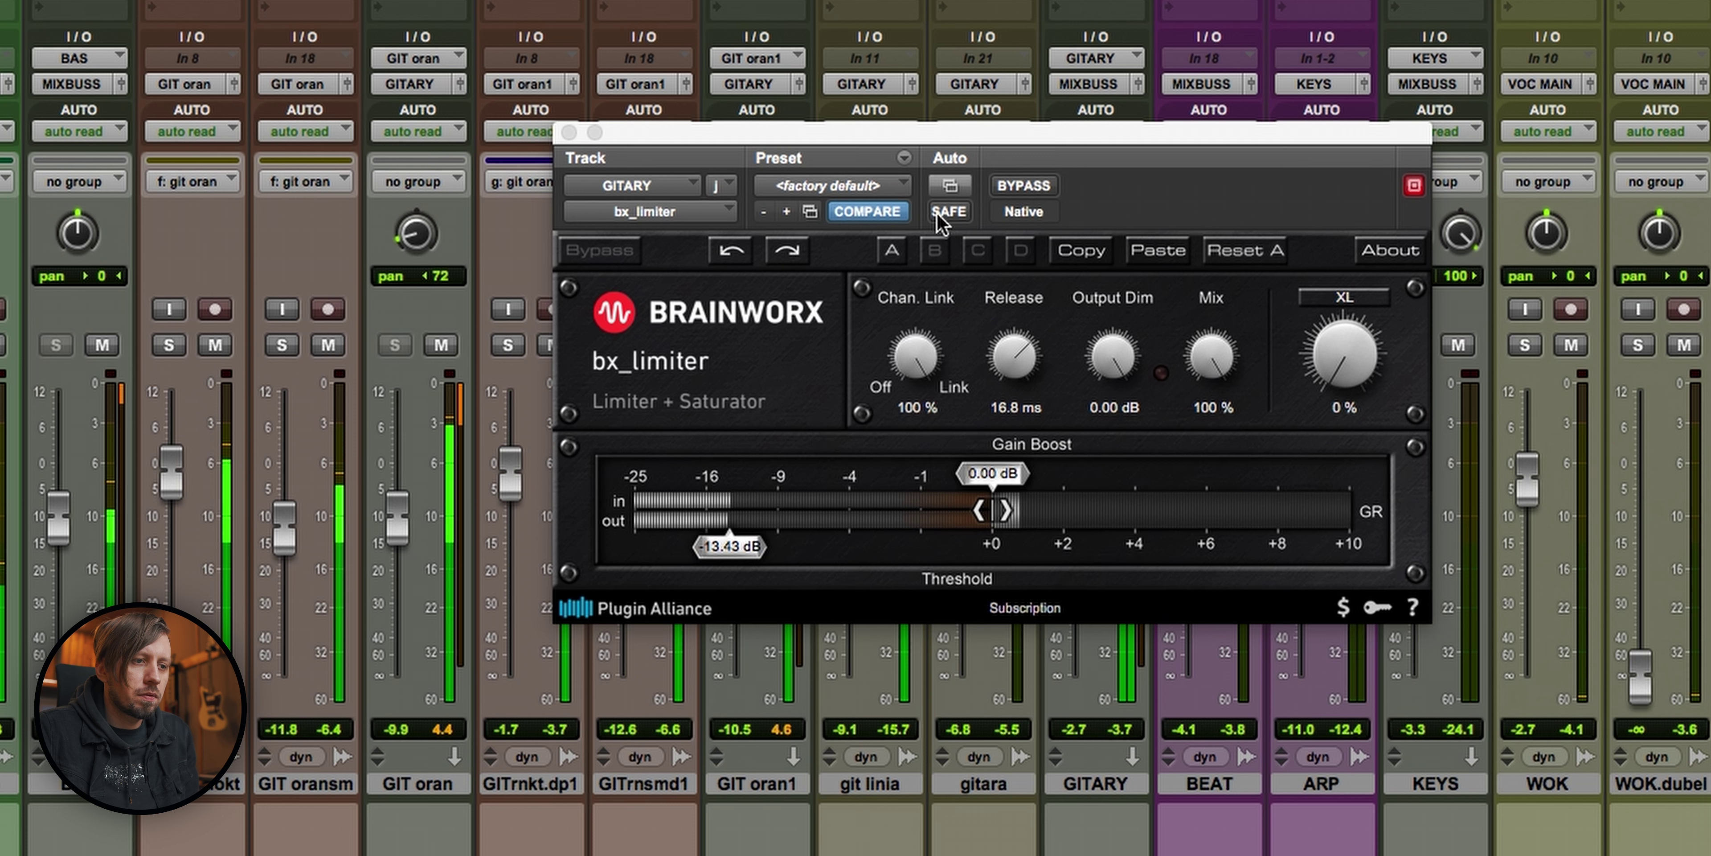
left_click(1034, 195)
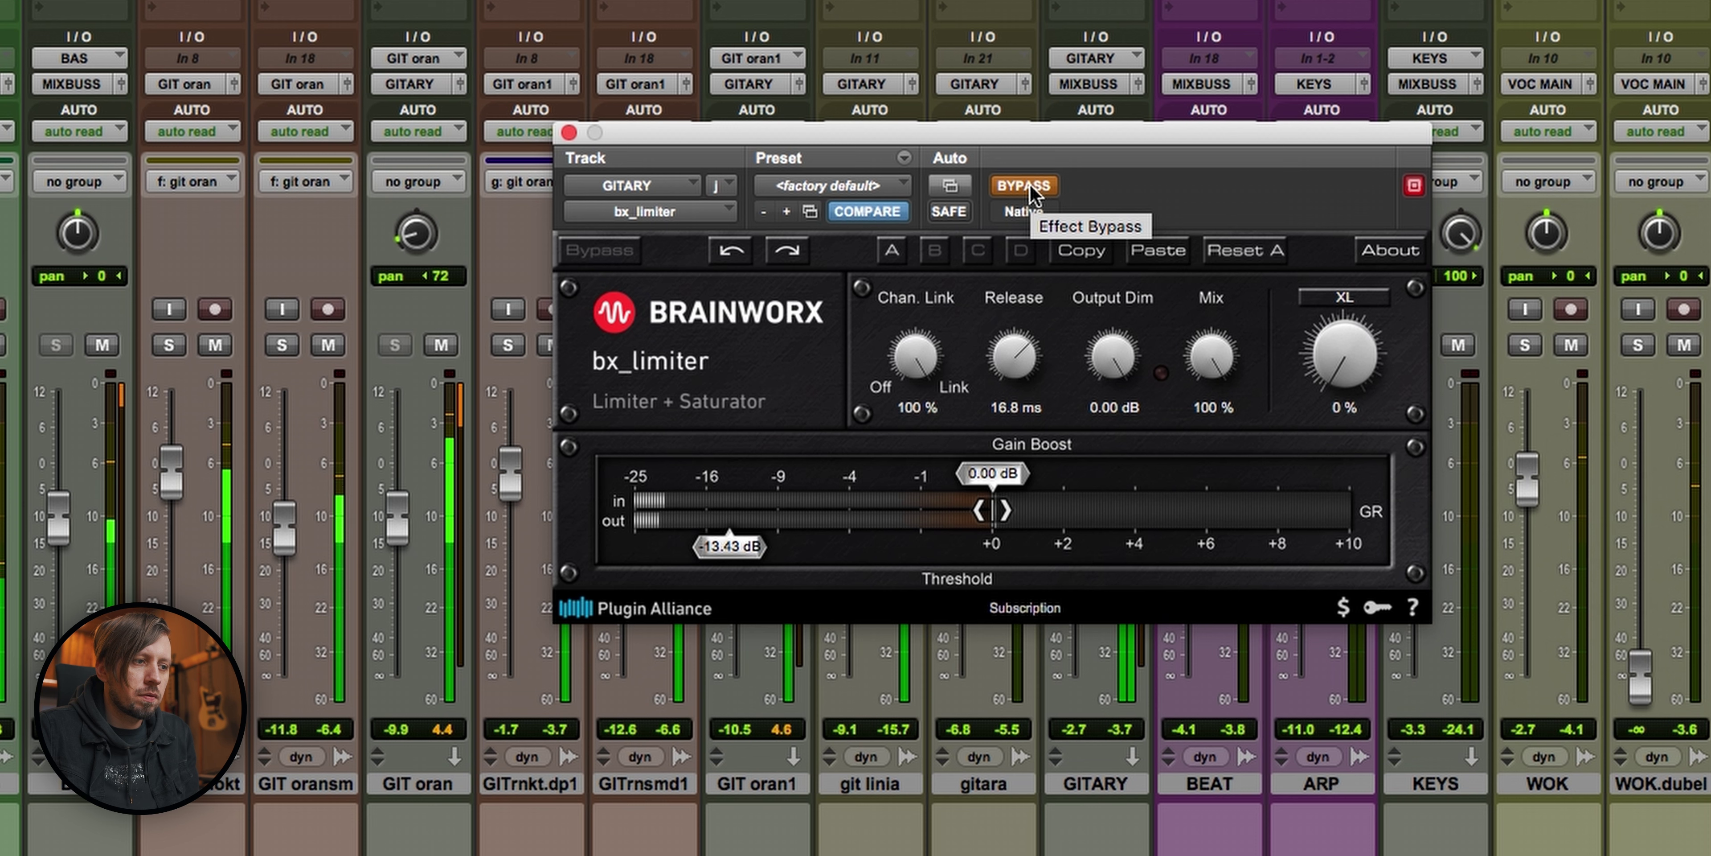
left_click(1029, 185)
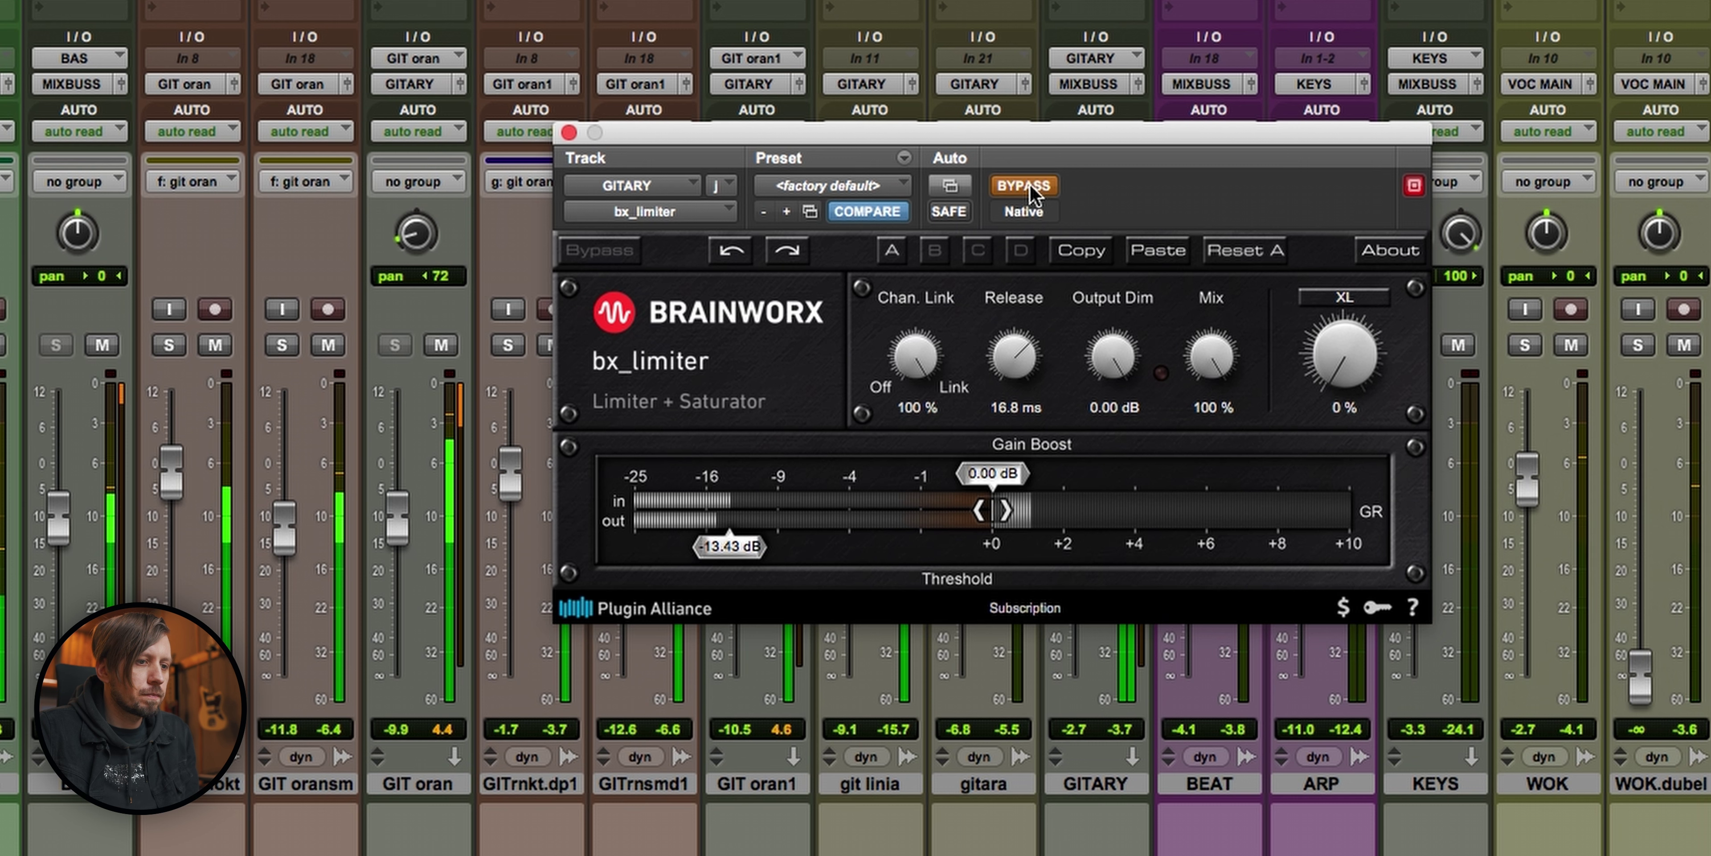
left_click(1027, 187)
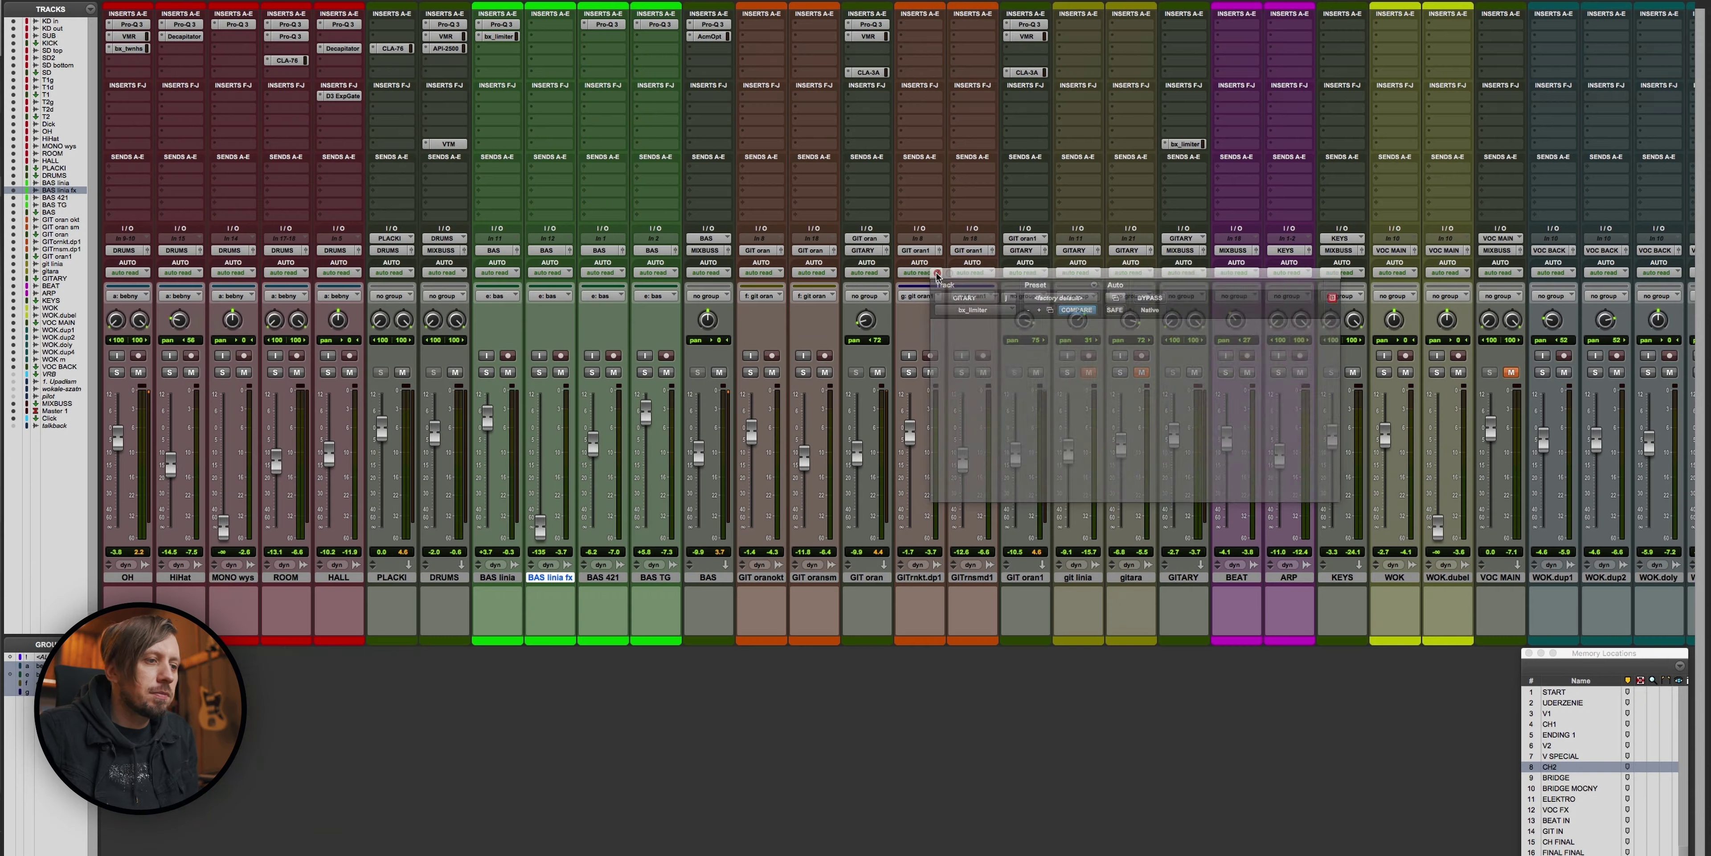
Step: Examine the bass and distorted guitar waveforms around the BRIDGE section in the Edit window and play from bar 92
key("super+equal")
scroll(891, 537, "down", 15)
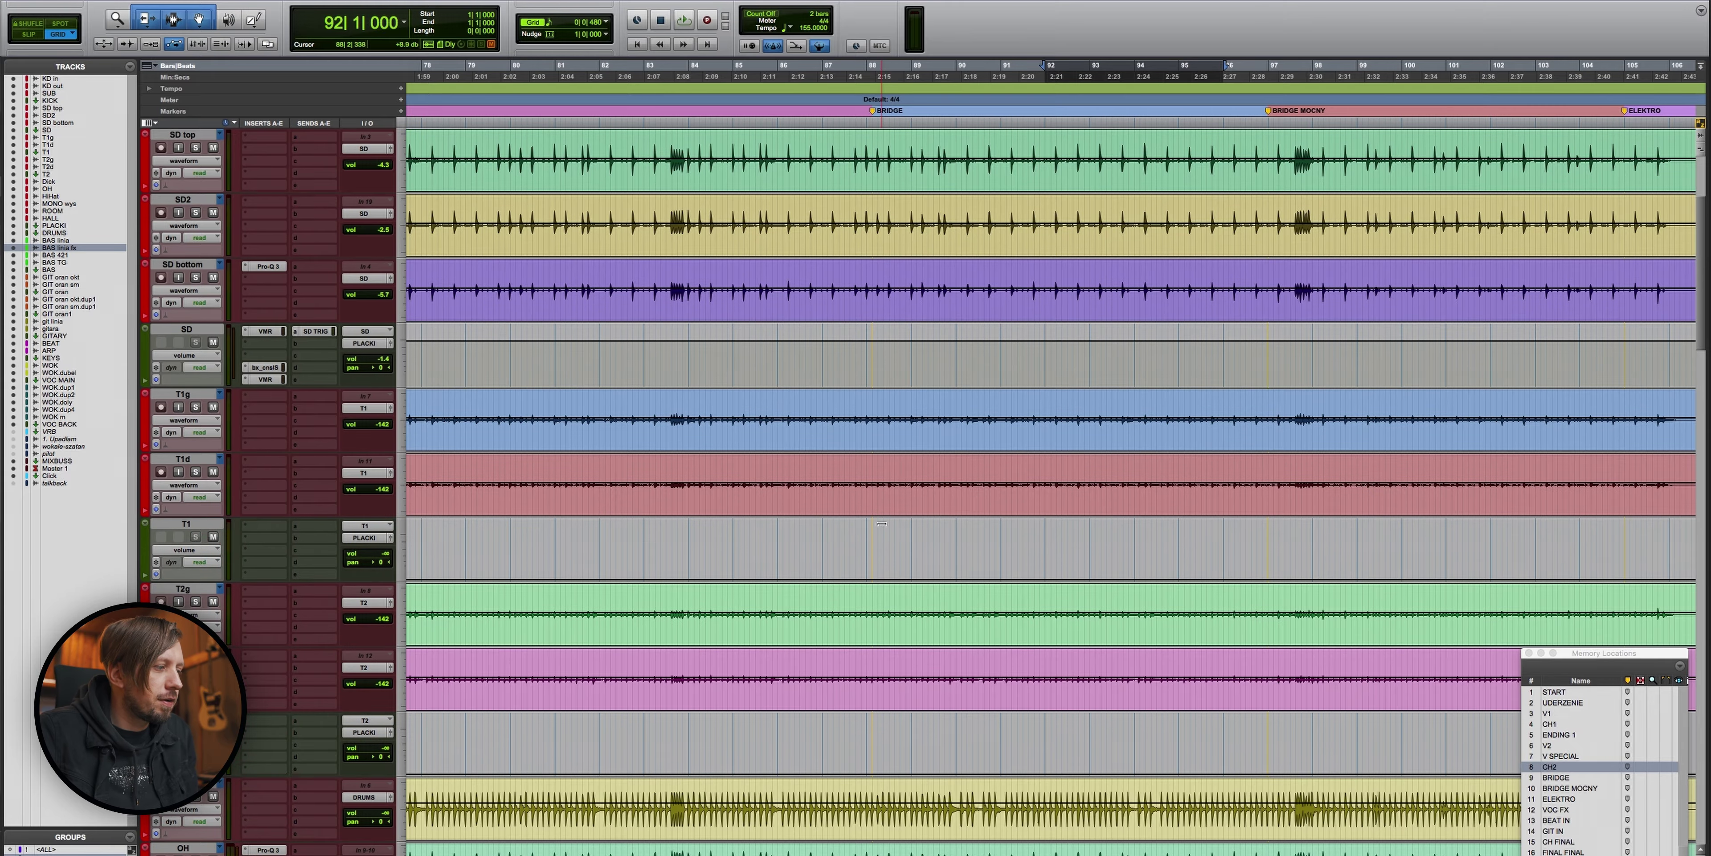
scroll(856, 512, "down", 7)
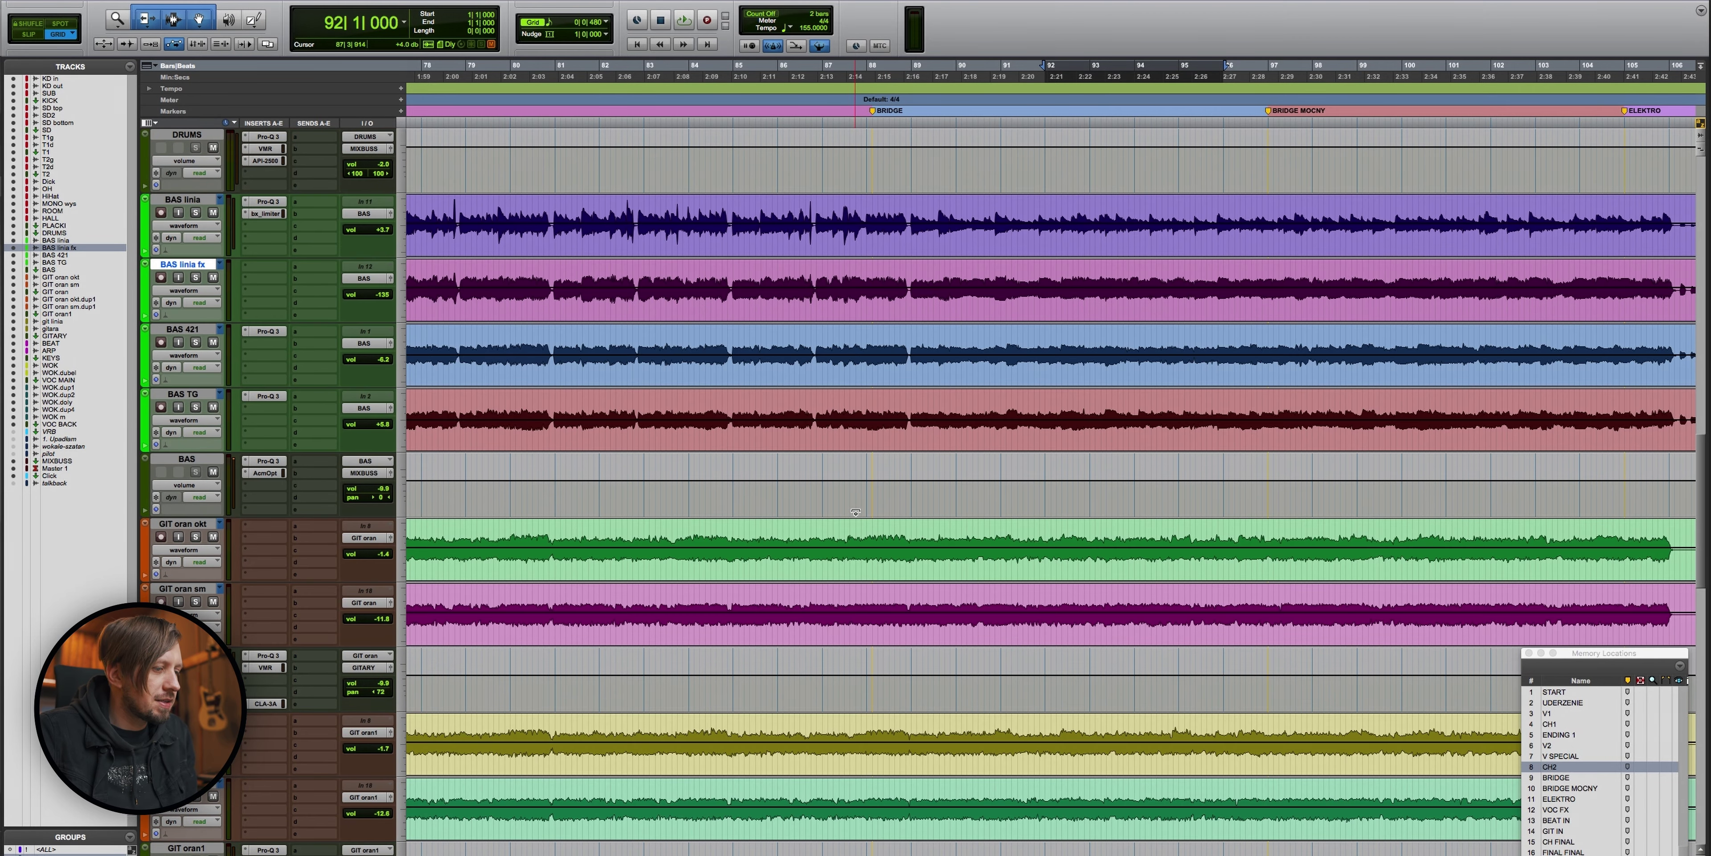
key("super+bracketleft")
key("super+bracketright")
key("super+bracketright")
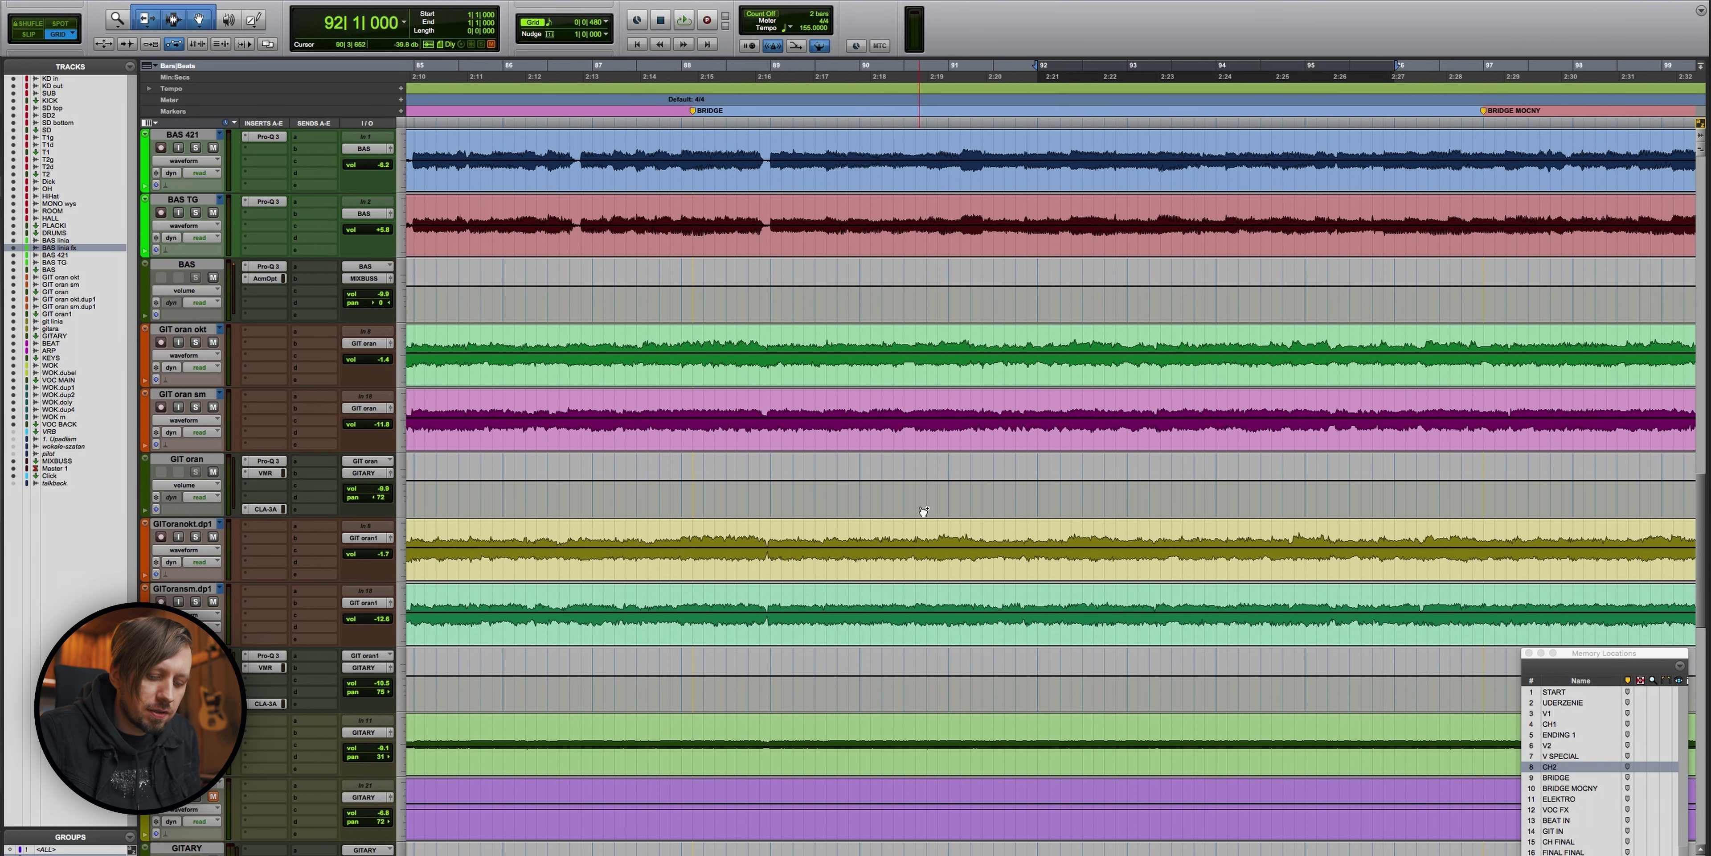
key("super+bracketleft")
key("space")
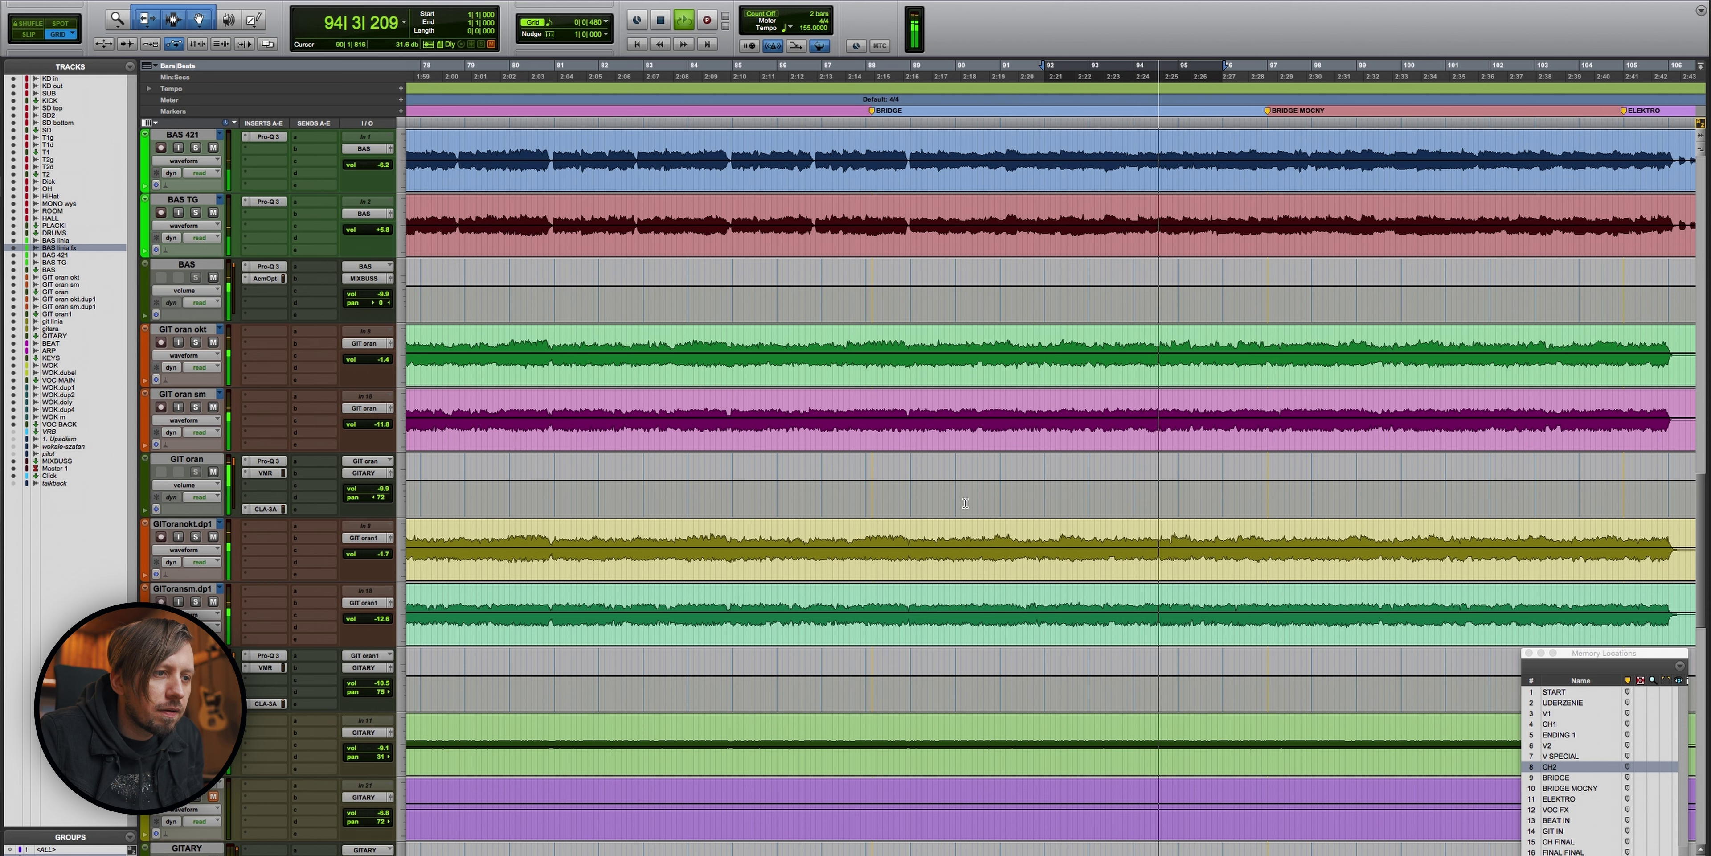
key("space")
key("super+bracketleft")
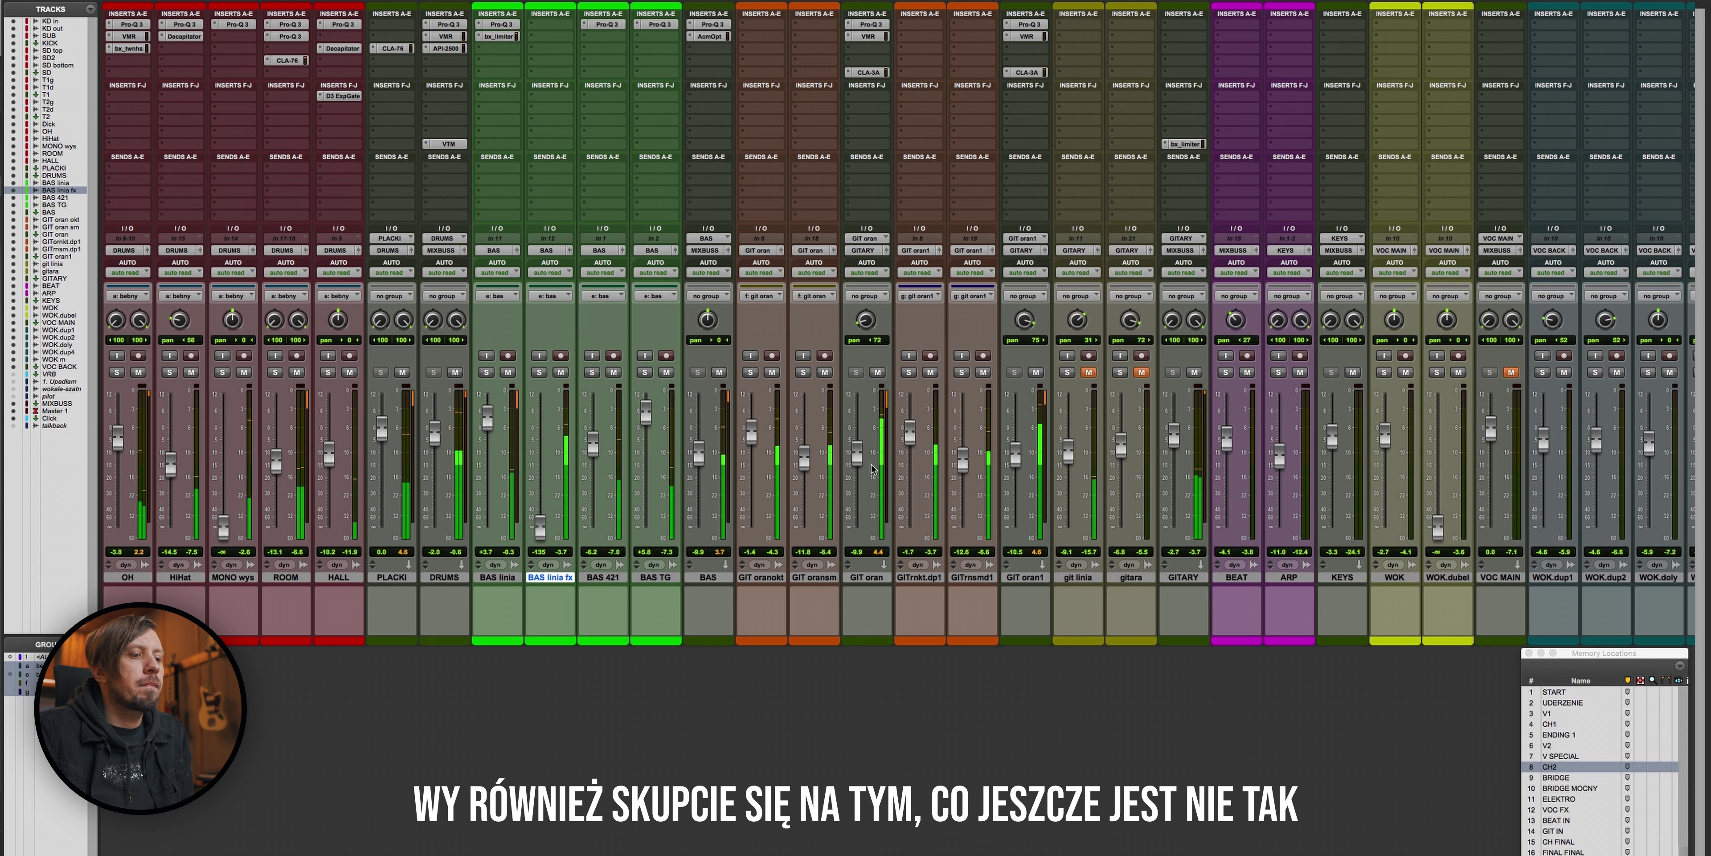
Step: Lower the GIT oran fader to -10.2 and compare both distorted guitar buses with their inserts bypassed
left_click_drag(858, 451, 860, 463)
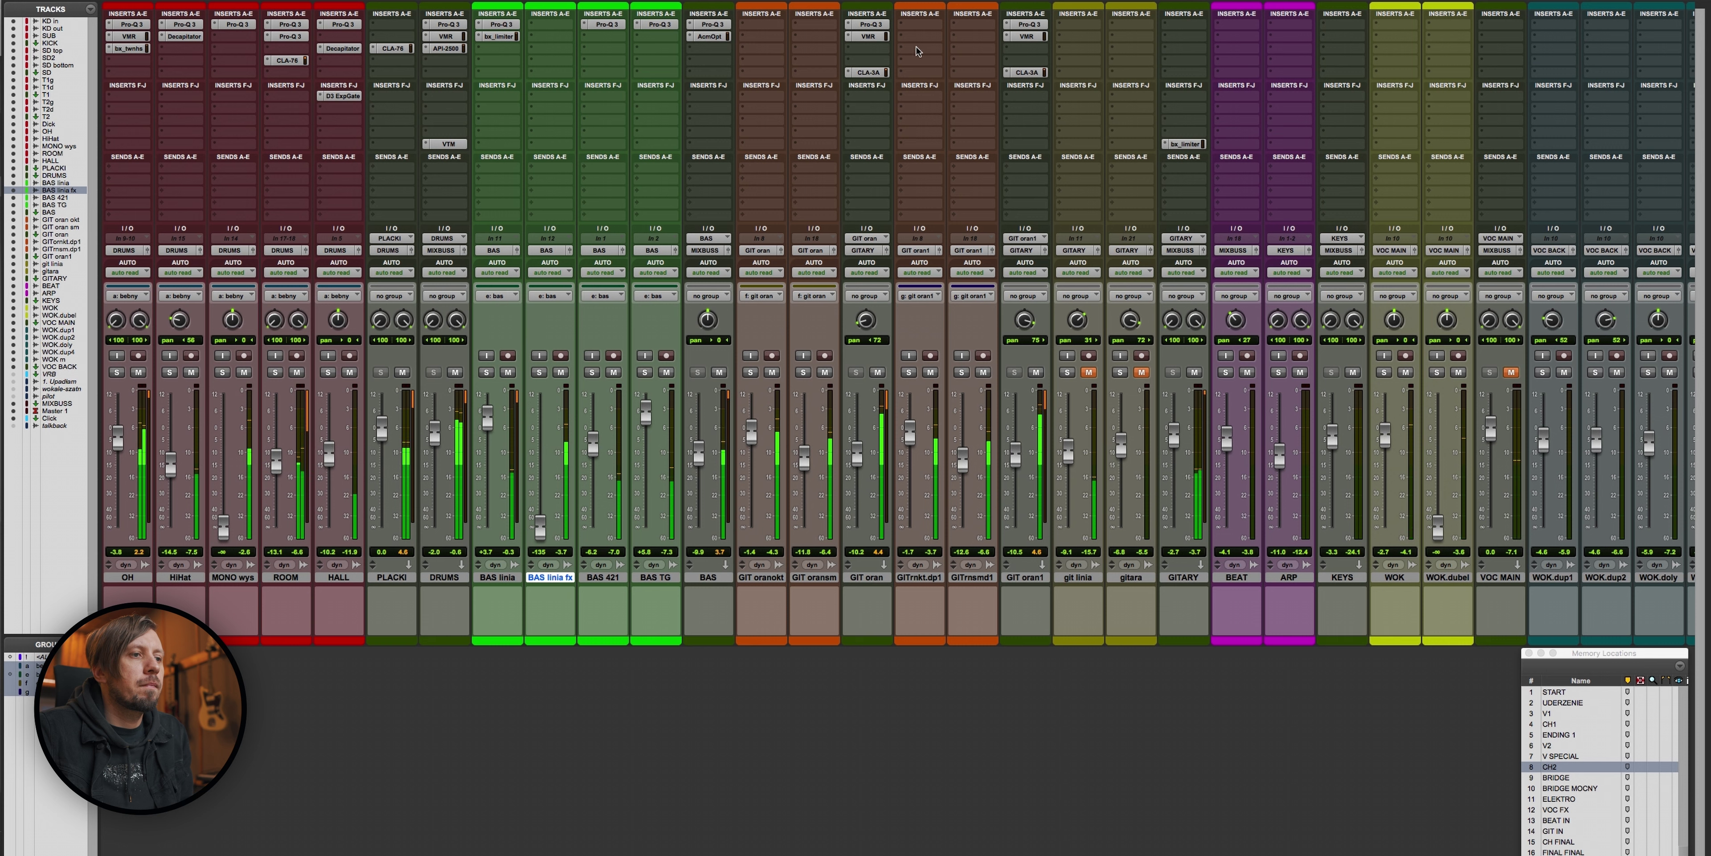
left_click(880, 26)
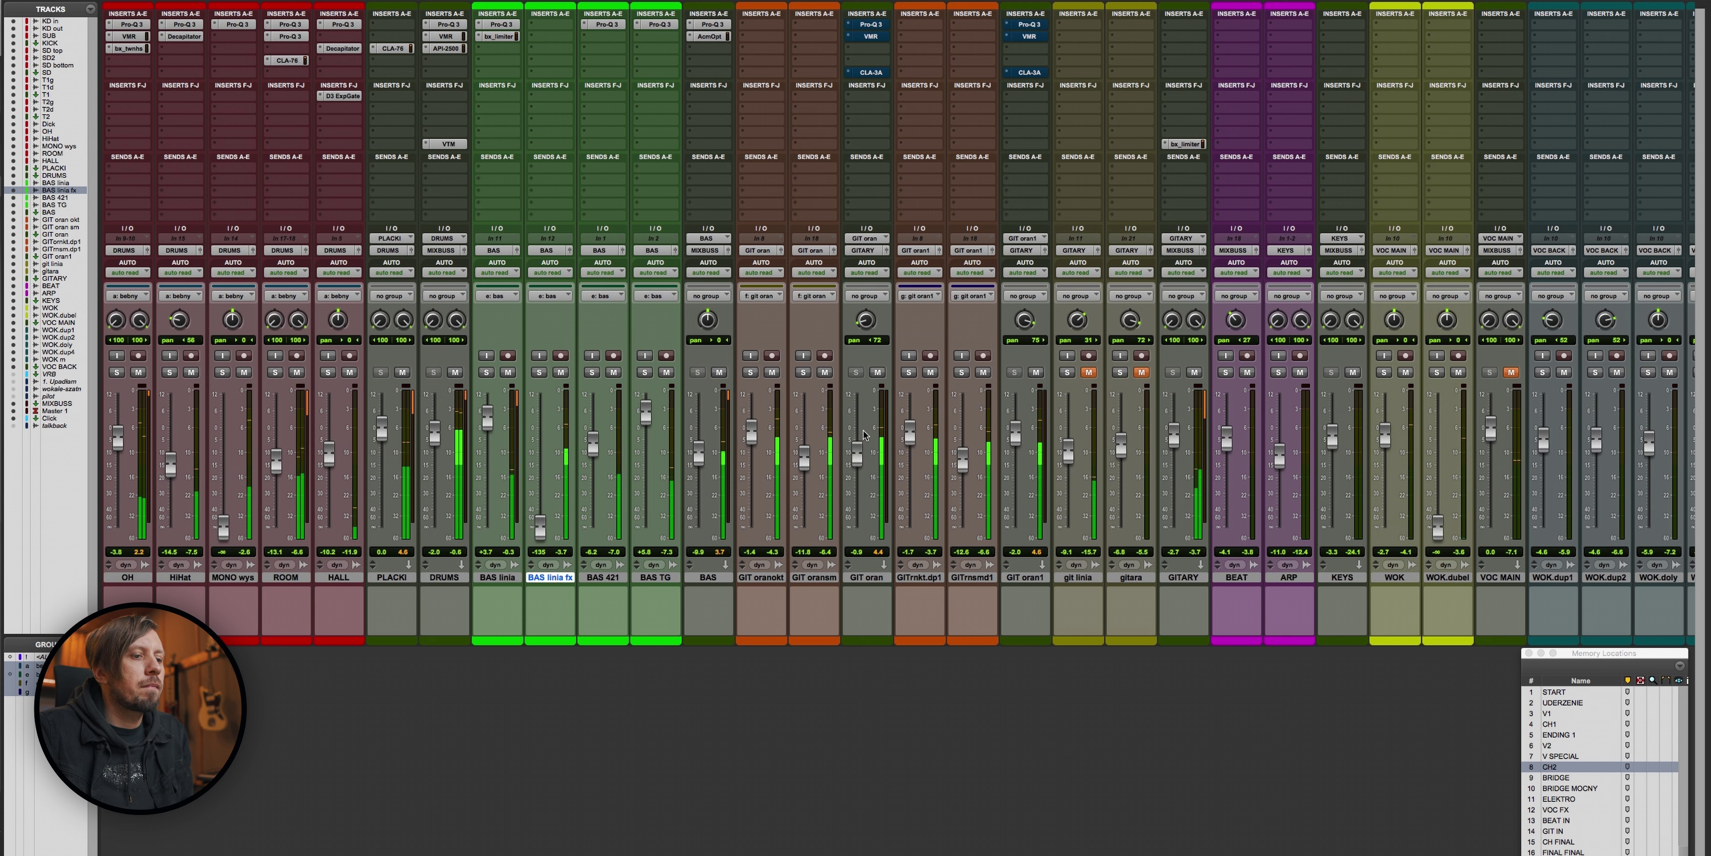
left_click(884, 28, "shift+super")
left_click(1010, 28, "shift+super")
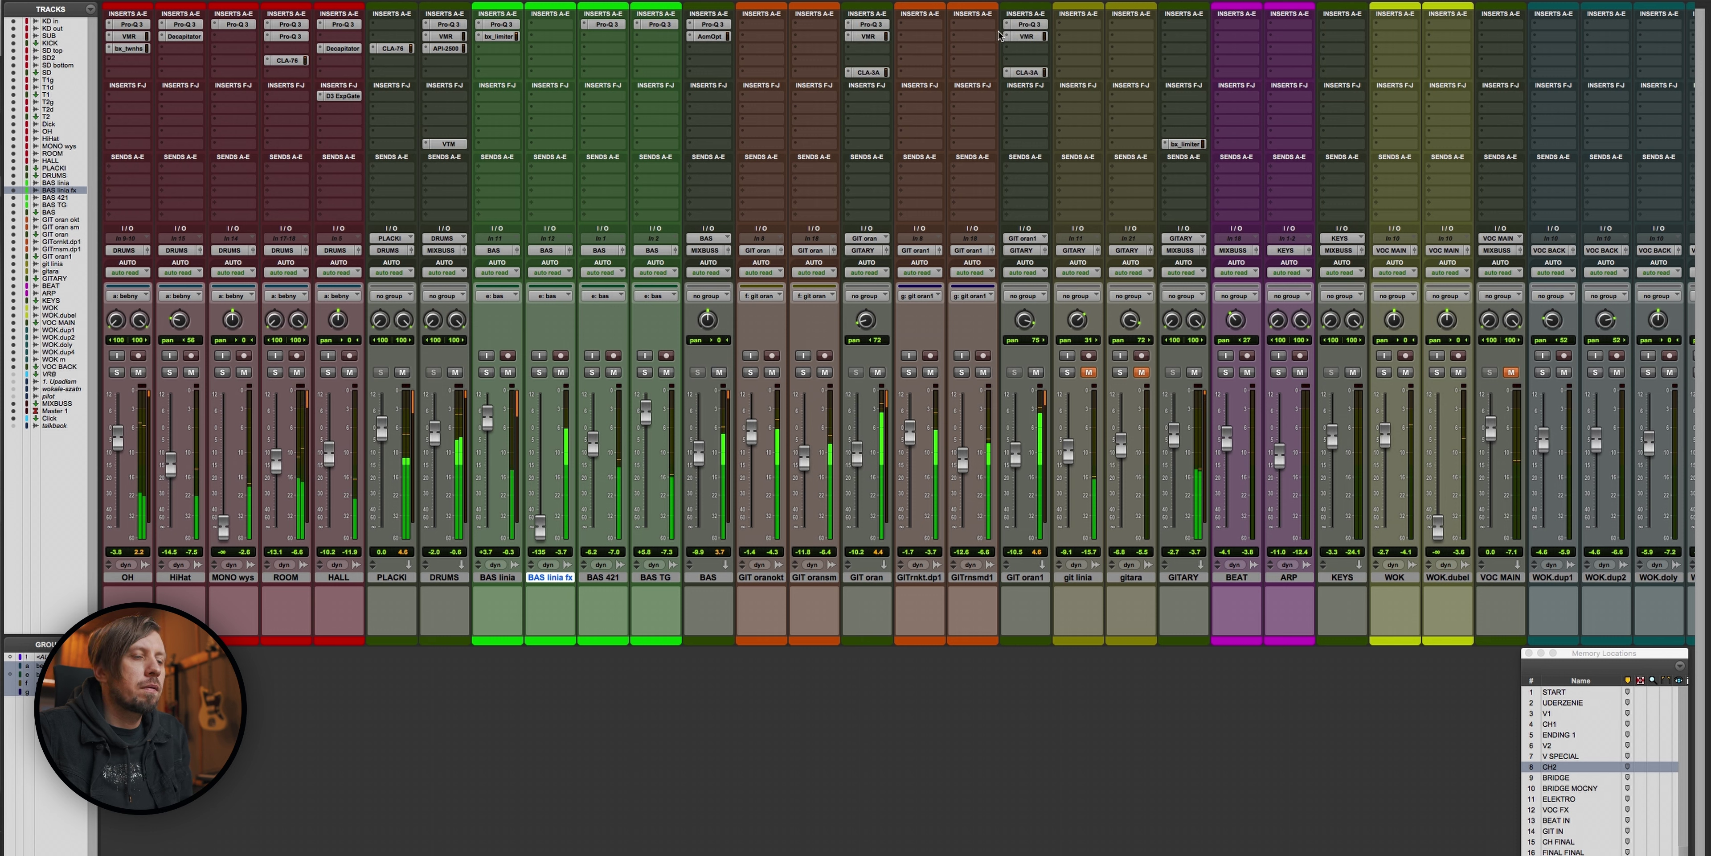
Step: Open GIT oran's FG-N equaliser, sweep the upper midrange band with a strong boost and settle its gain at +2.16 dB
left_click(875, 36)
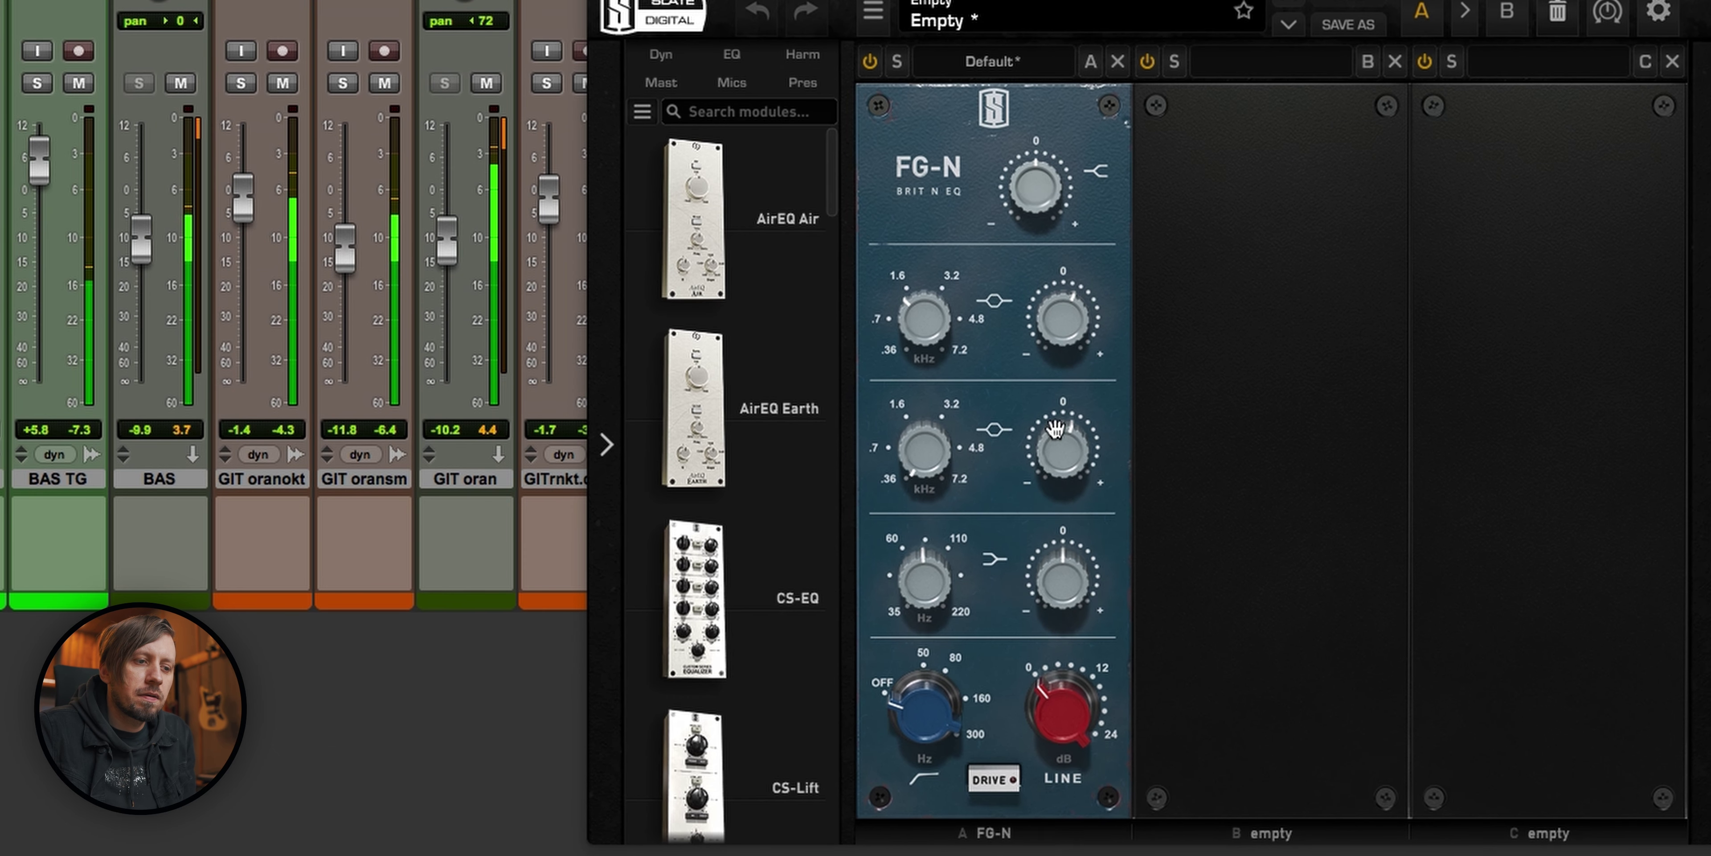
left_click(1063, 293)
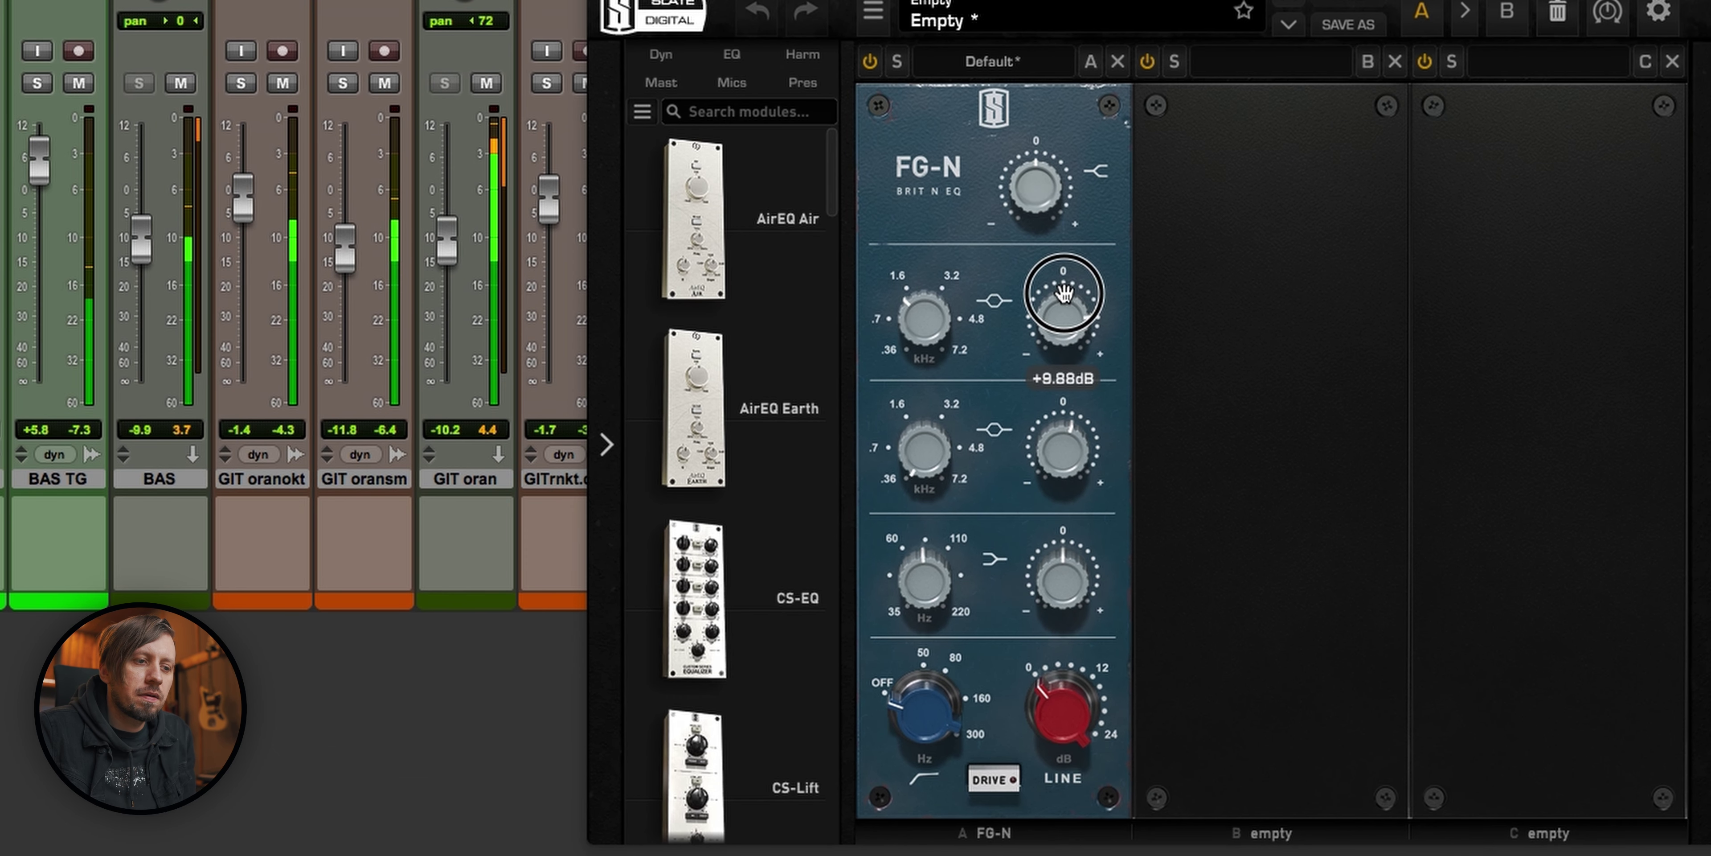
left_click_drag(1063, 293, 1061, 276)
mouse_move(920, 332)
left_mouse_down()
mouse_move(922, 354)
mouse_move(930, 291)
mouse_move(935, 314)
left_mouse_up()
left_click_drag(1064, 324, 1059, 444)
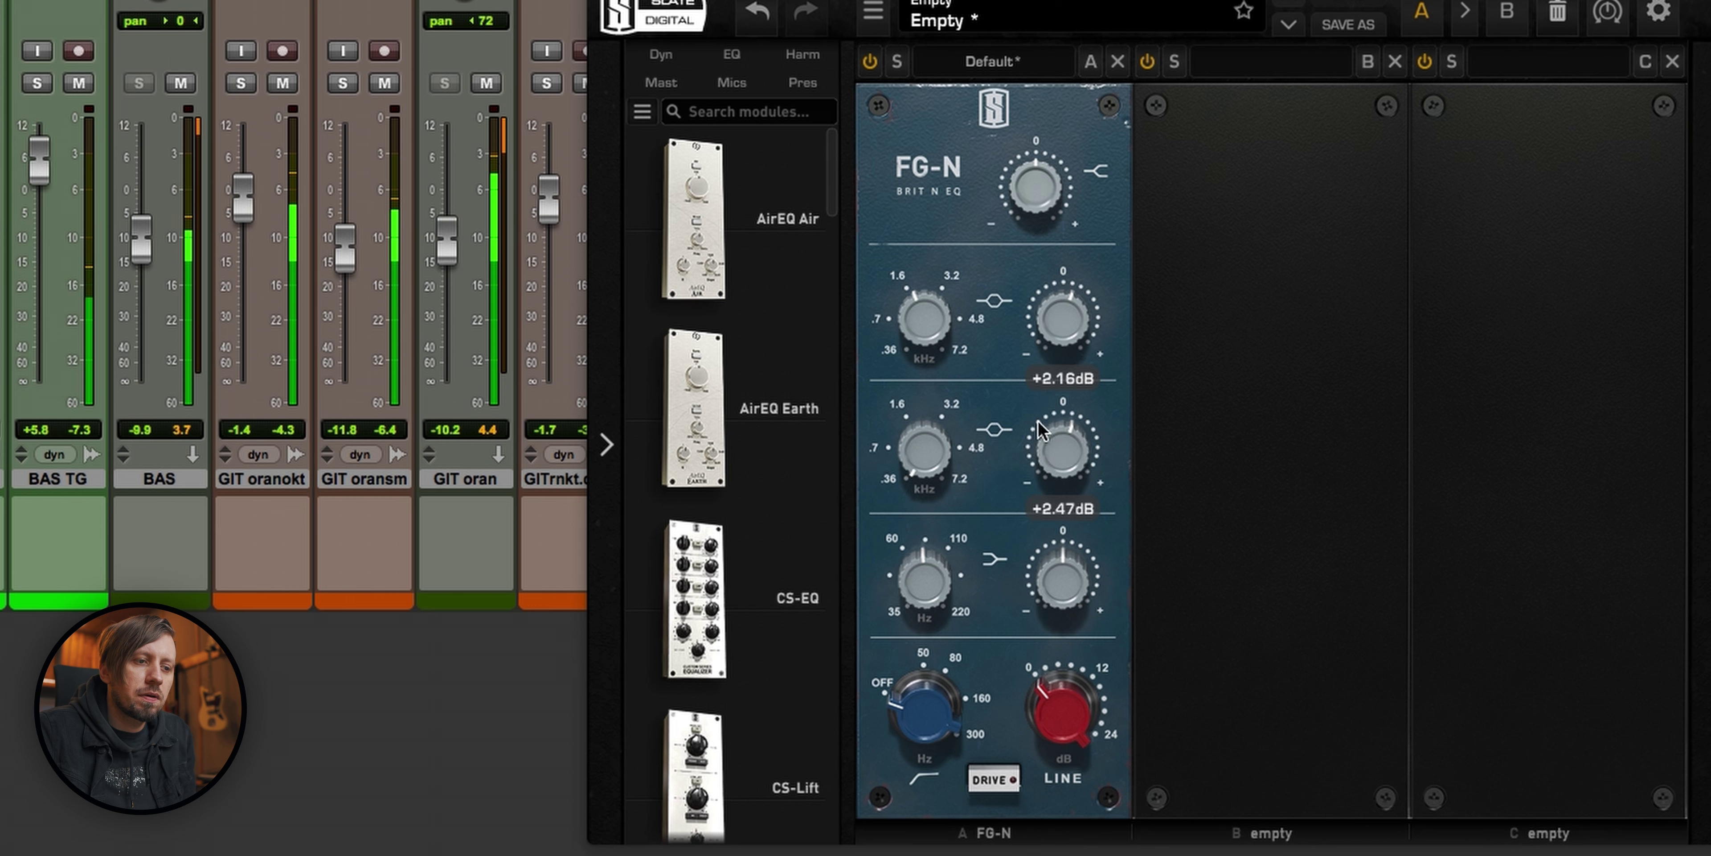
Step: Retune the FG-N's upper midrange band under a +6.74 dB boost, settle it at +2.82 dB and boost the high shelf to +6.05 dB
left_click_drag(915, 327, 919, 293)
left_click_drag(1052, 316, 1096, 276)
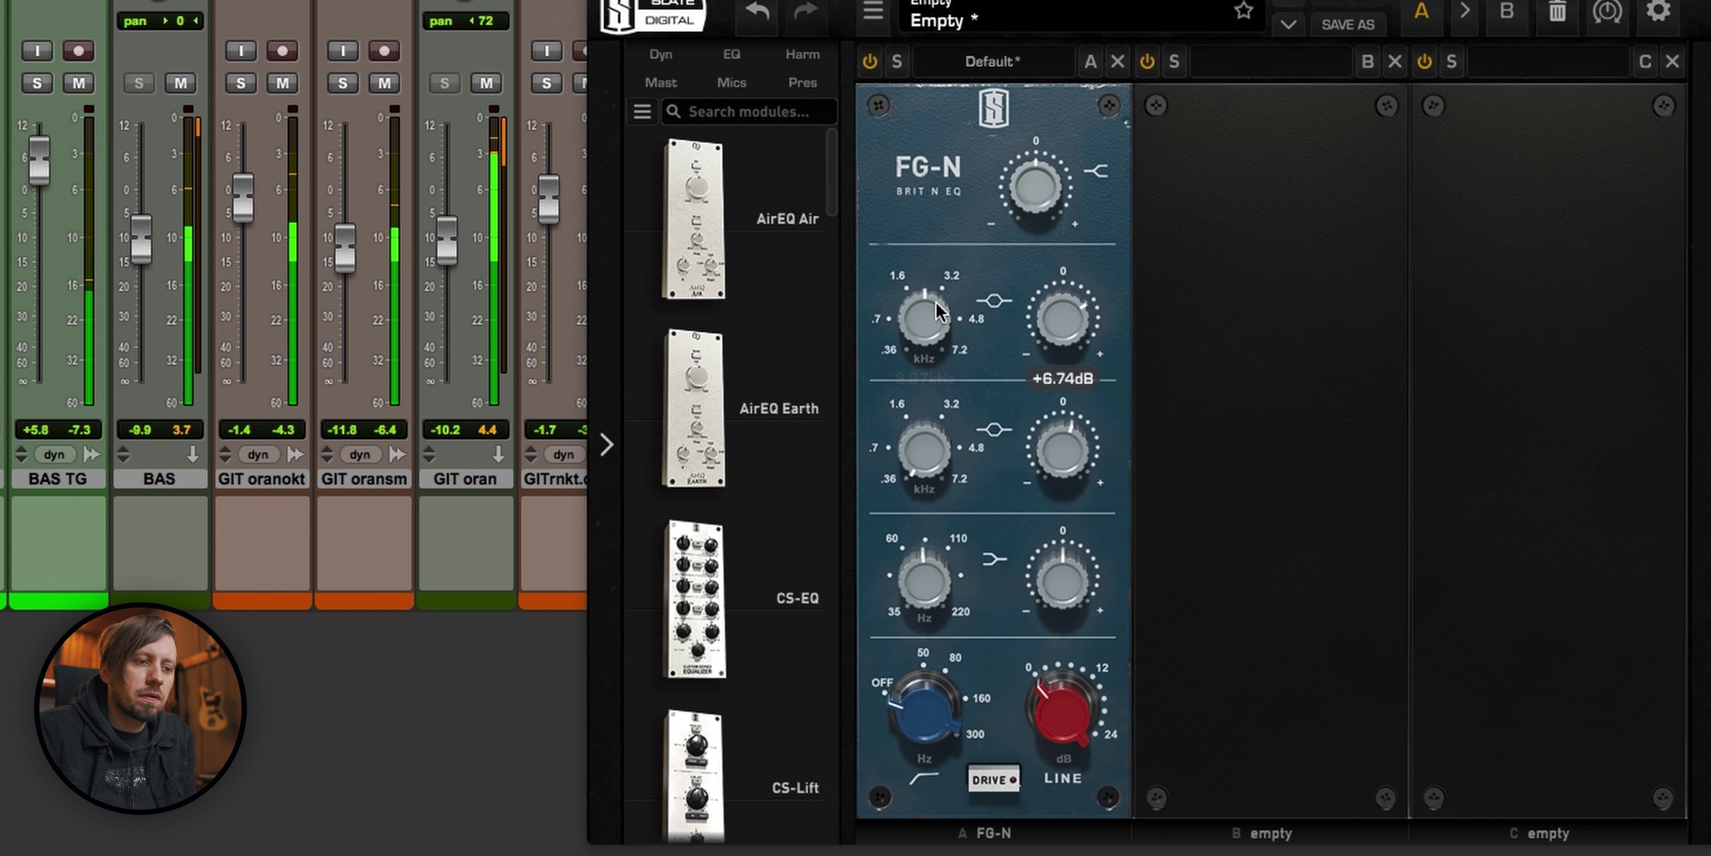
left_click_drag(937, 311, 928, 337)
left_click_drag(1062, 318, 1041, 388)
left_click_drag(1035, 229, 1038, 135)
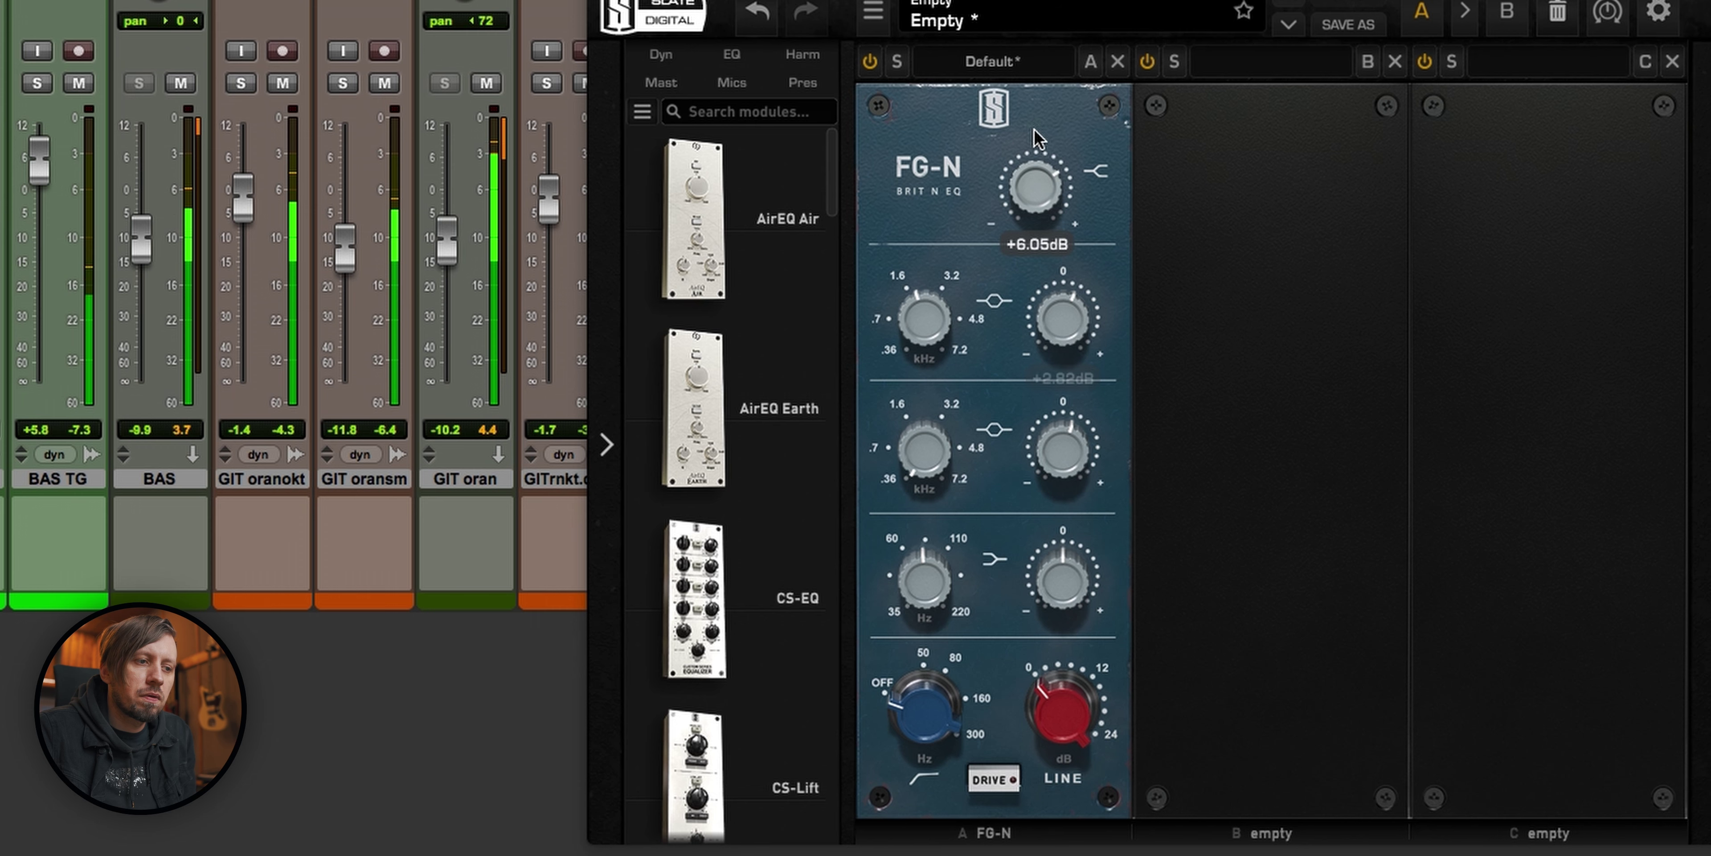
Step: Lower the FG-N's high shelf to -1.59 dB and solo the GIT oranokt and GIT oransm tracks for further equalising
left_click_drag(1037, 232, 1038, 319)
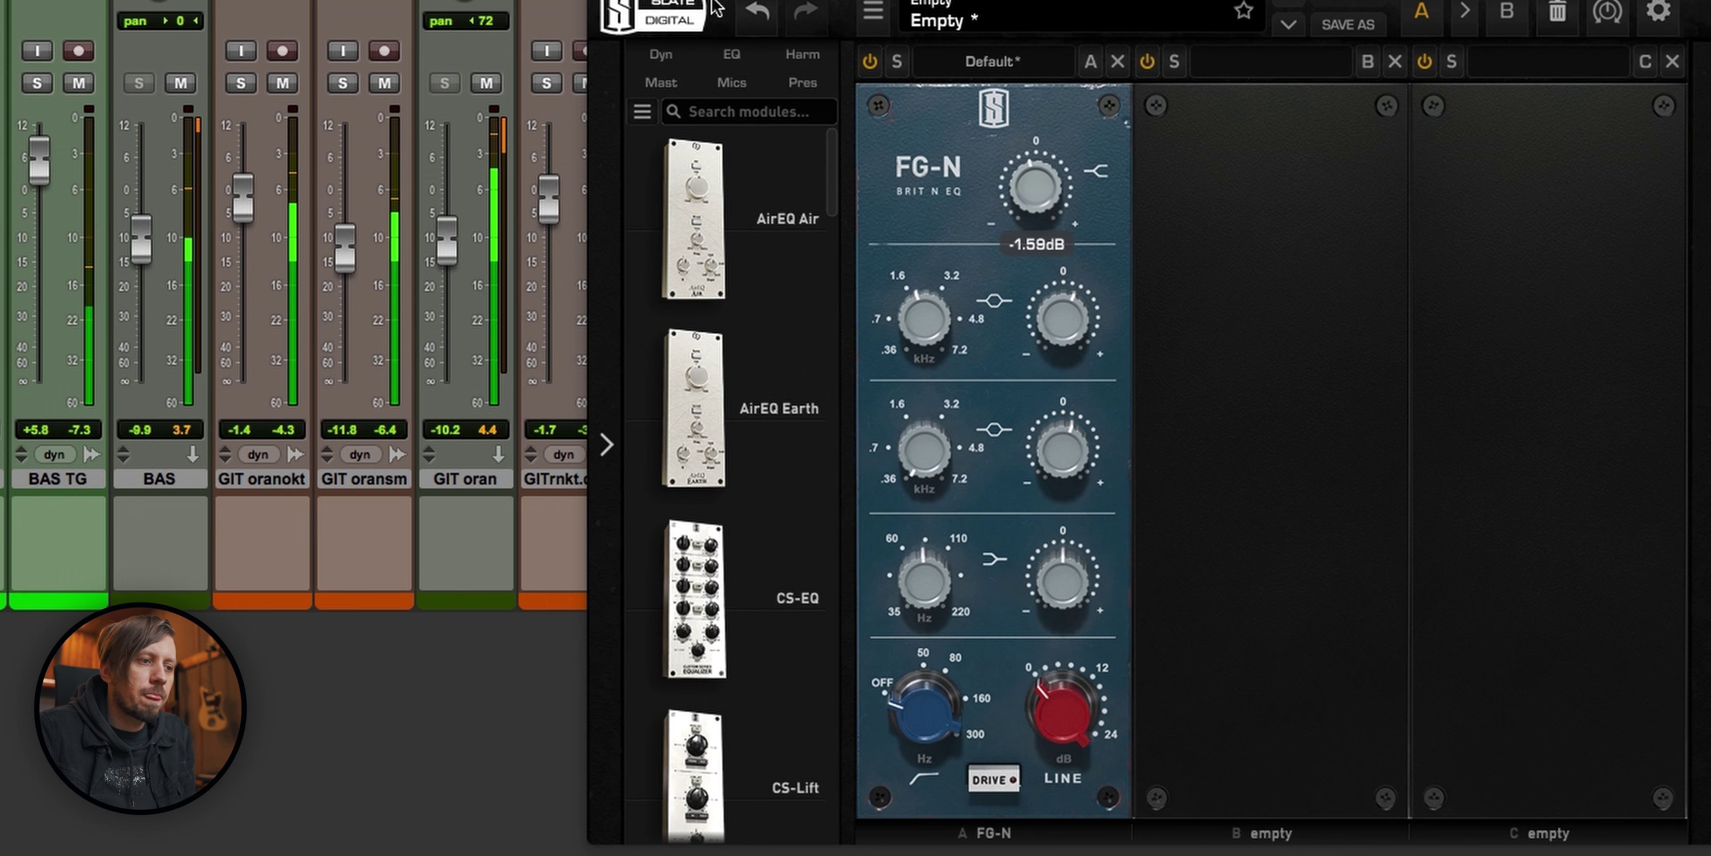
key("super+w")
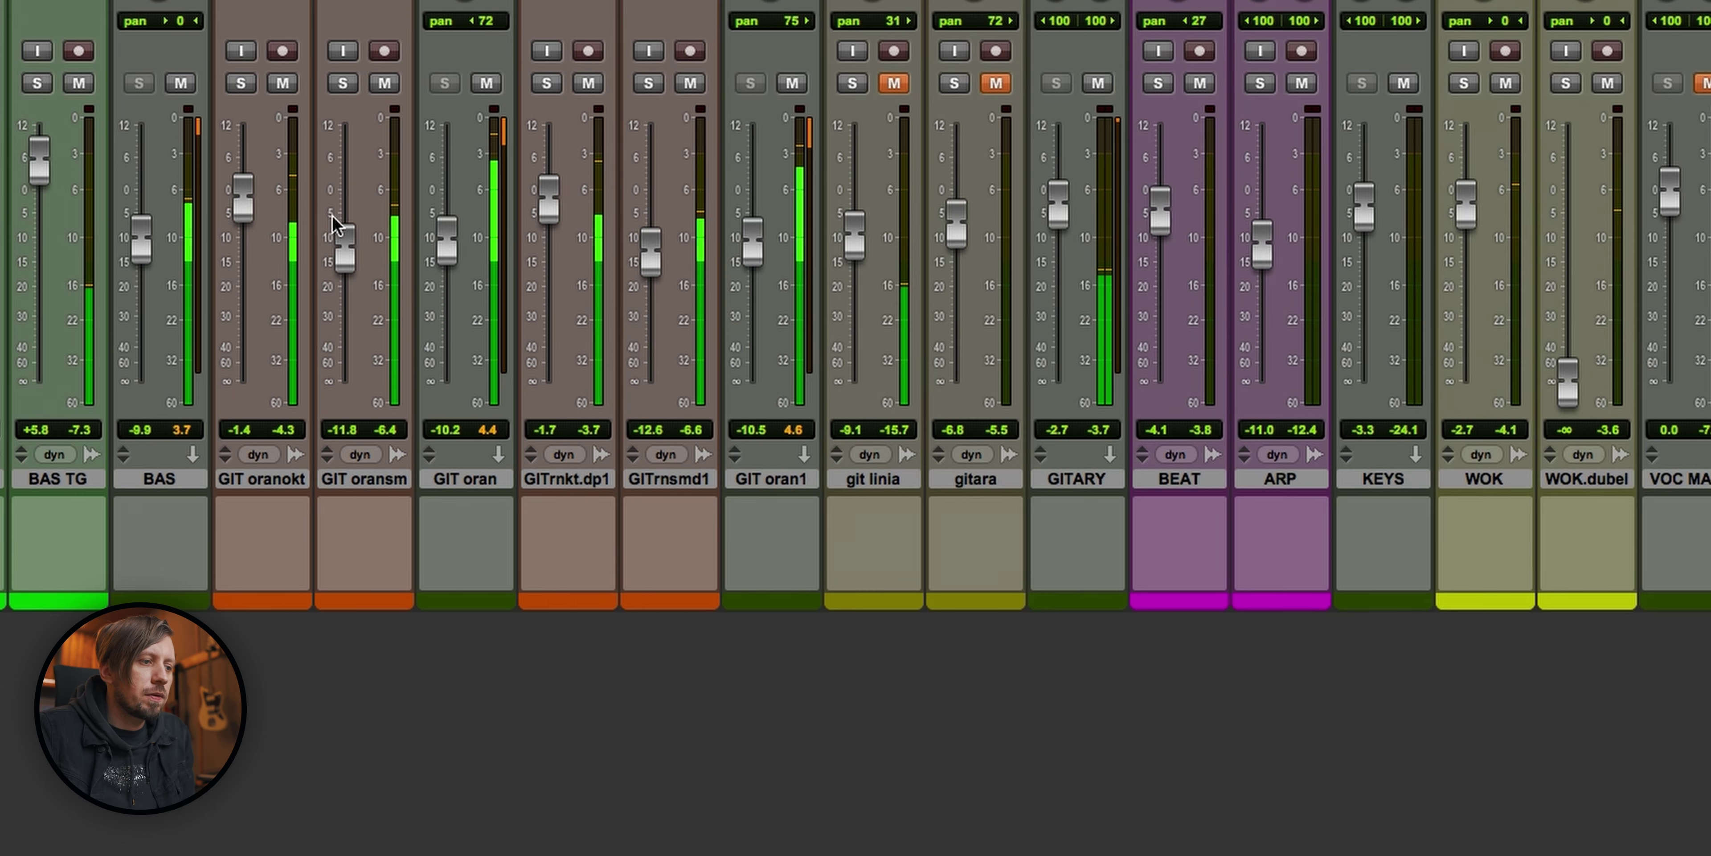
key("space")
left_click(344, 84)
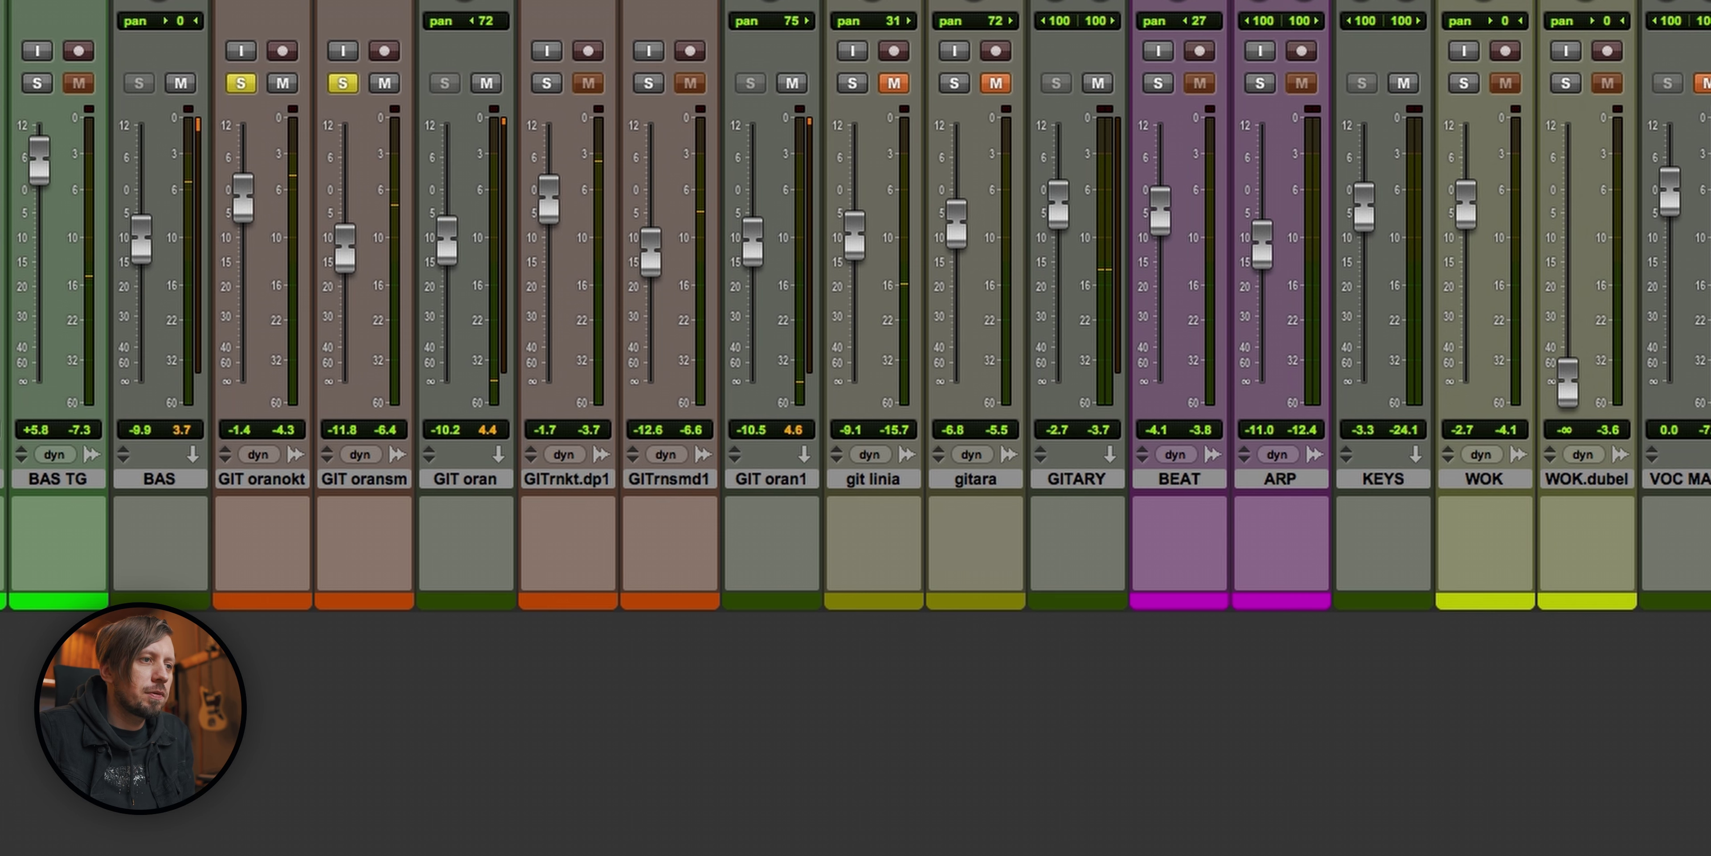
left_click(358, 2)
key("space")
Step: Retune the FG-N's upper midrange band around 1.82 kHz under a strong boost and compare GIT oran with its inserts bypassed
left_click_drag(1059, 339, 1060, 339)
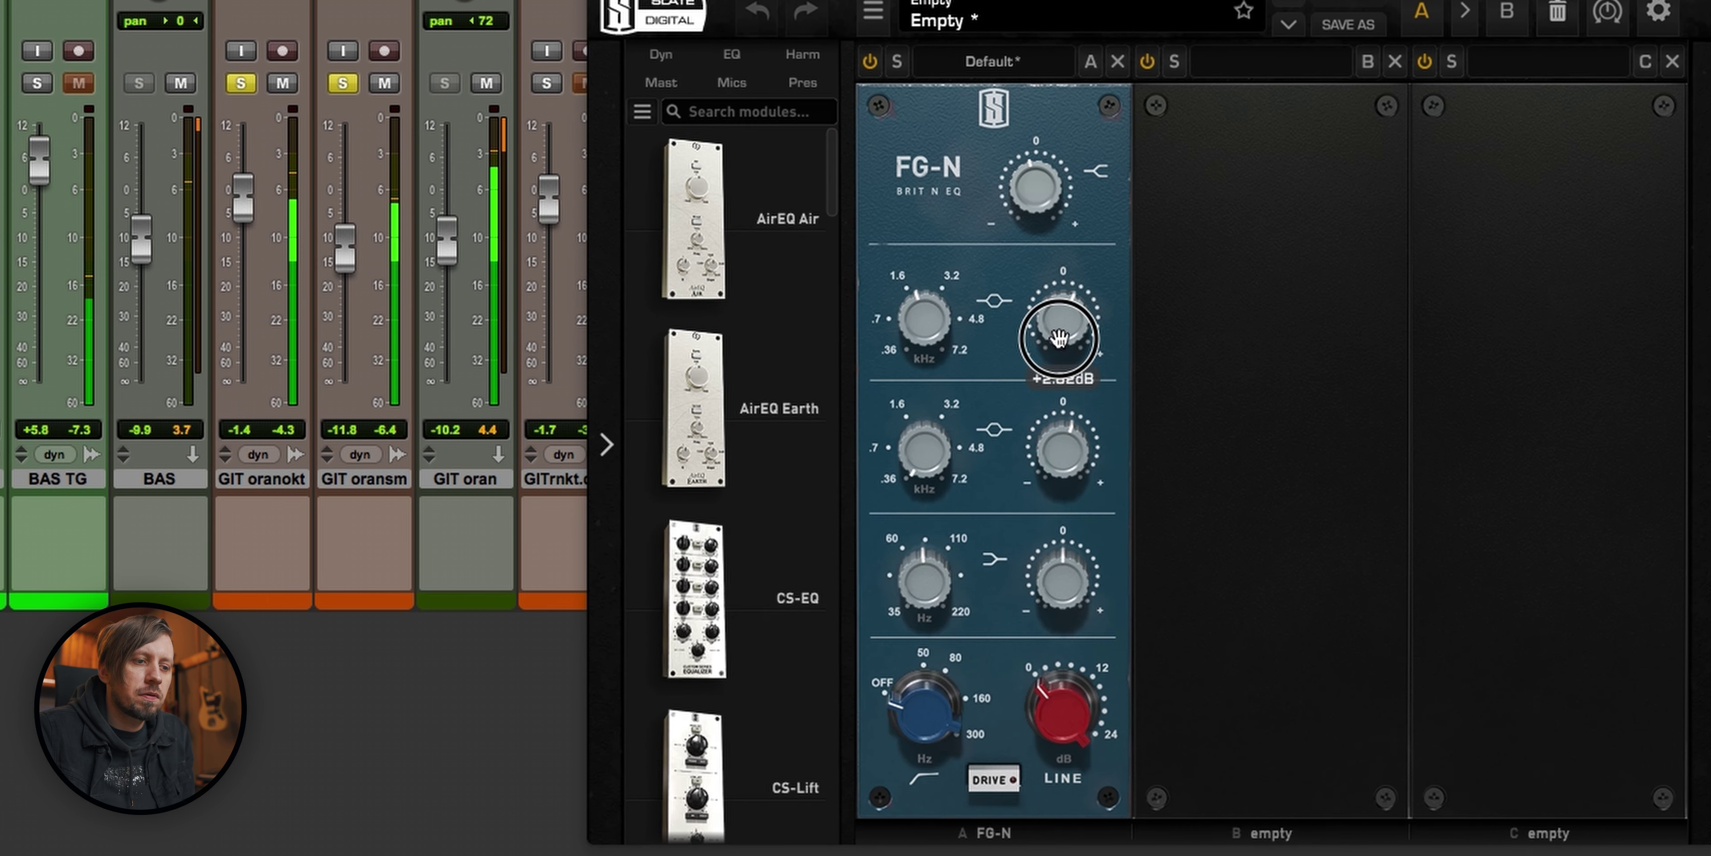
left_click_drag(924, 322, 923, 344)
left_click_drag(1067, 330, 1067, 260)
left_click_drag(952, 314, 949, 299)
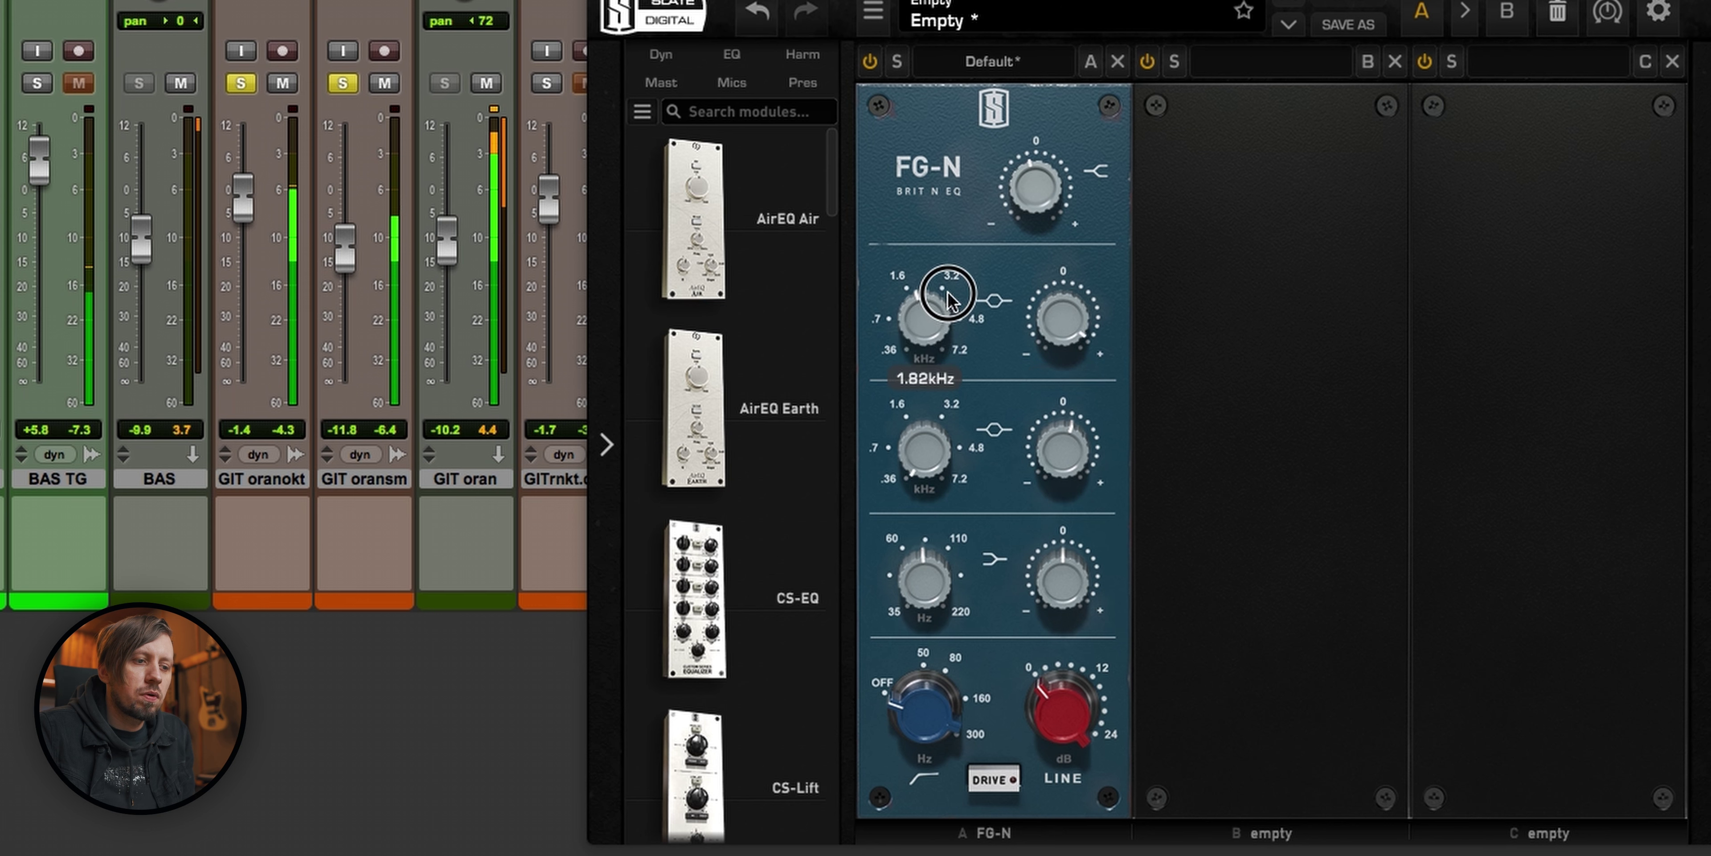
left_click_drag(1059, 306, 1052, 397)
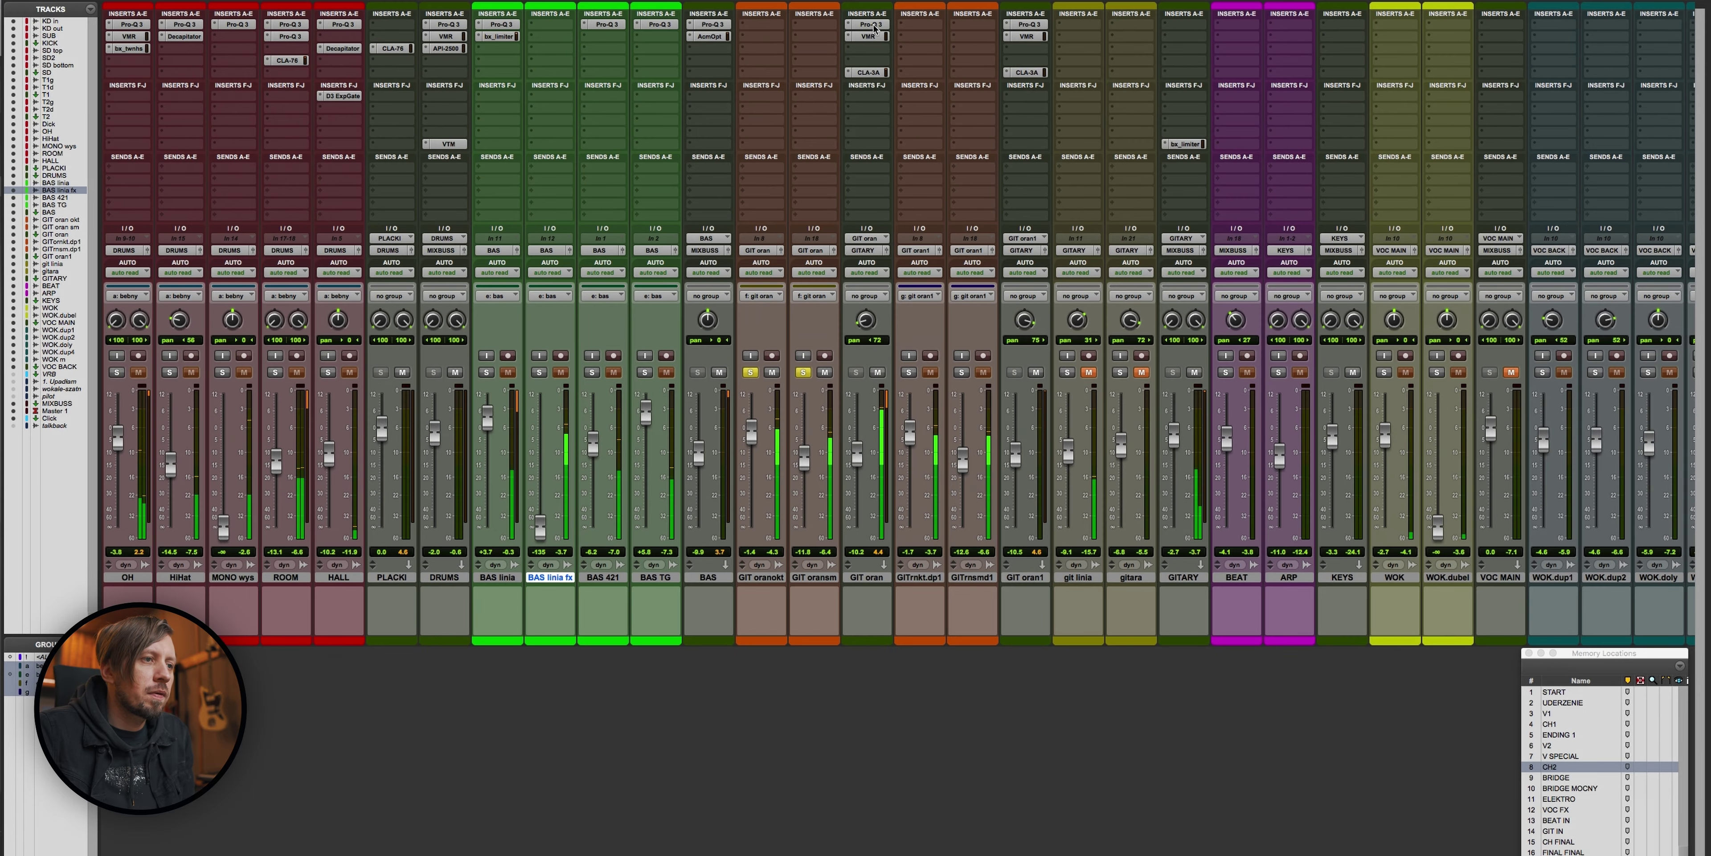
left_click(875, 27, "alt+super")
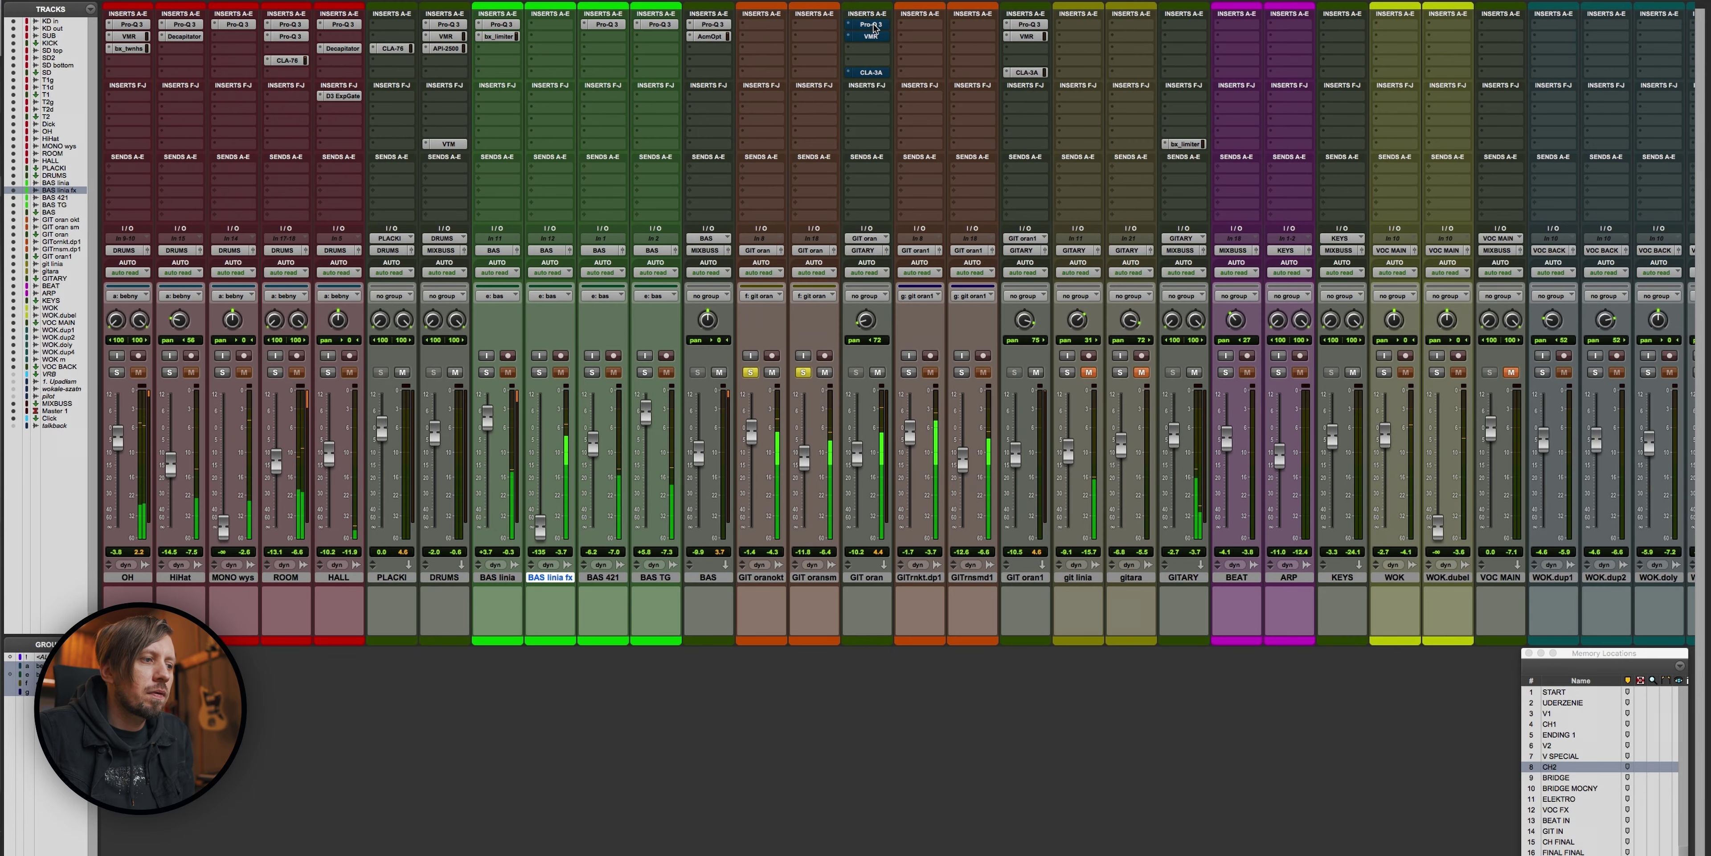
left_click(874, 28, "alt+super")
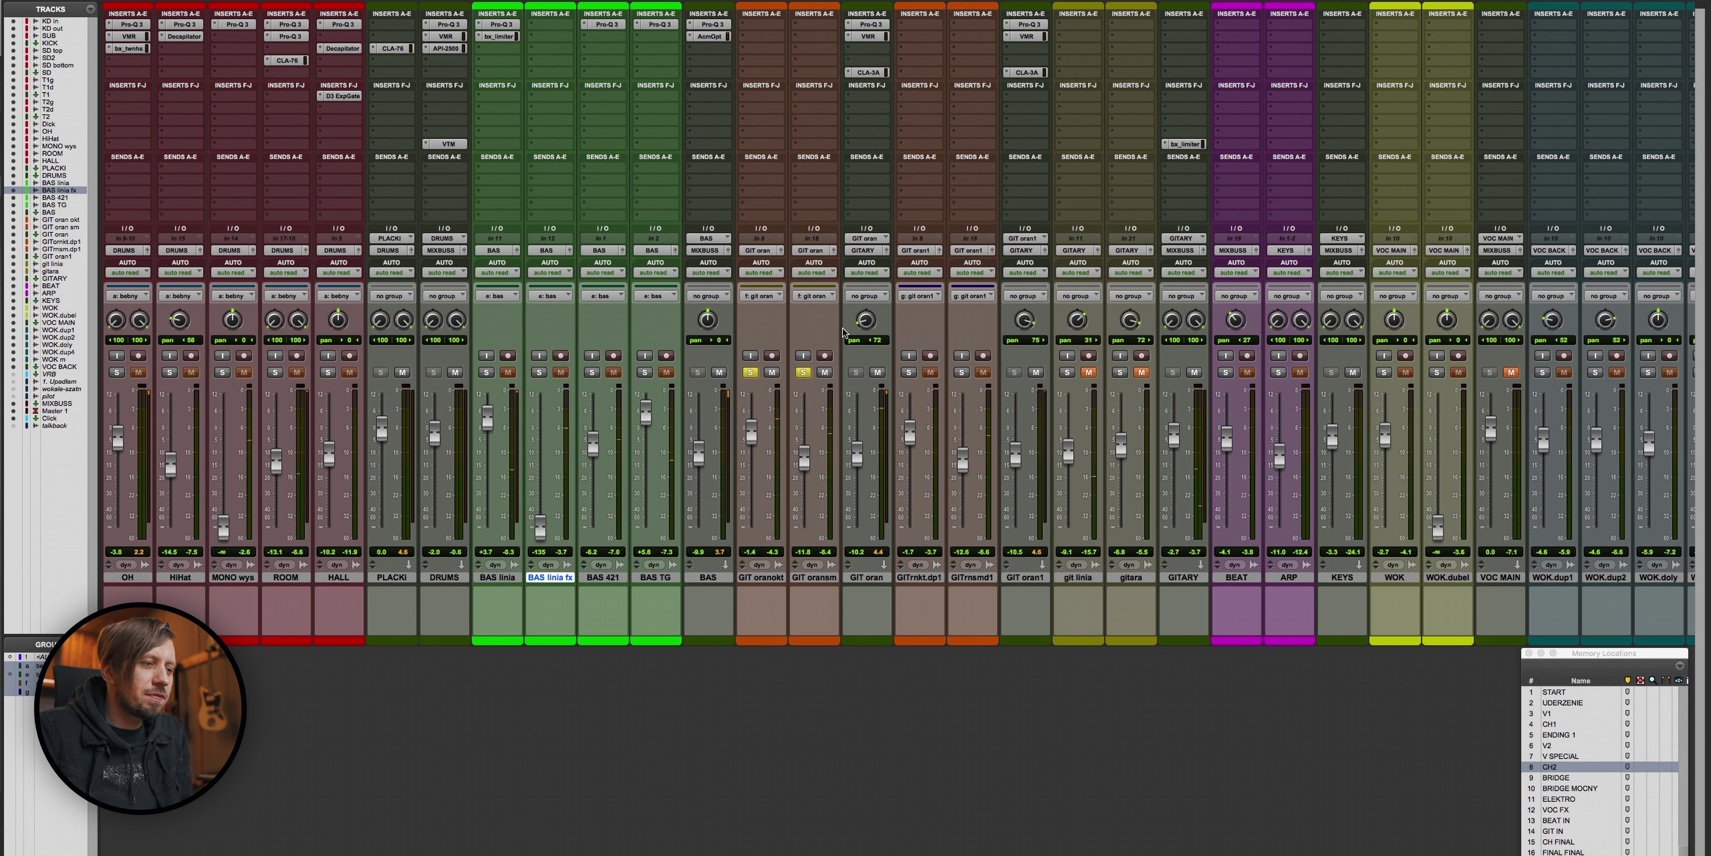
Step: Insert FabFilter Pro-MB (mono) on GIT oran between the VMR and CLA-3A and start playback
left_click(863, 48)
mouse_move(894, 109)
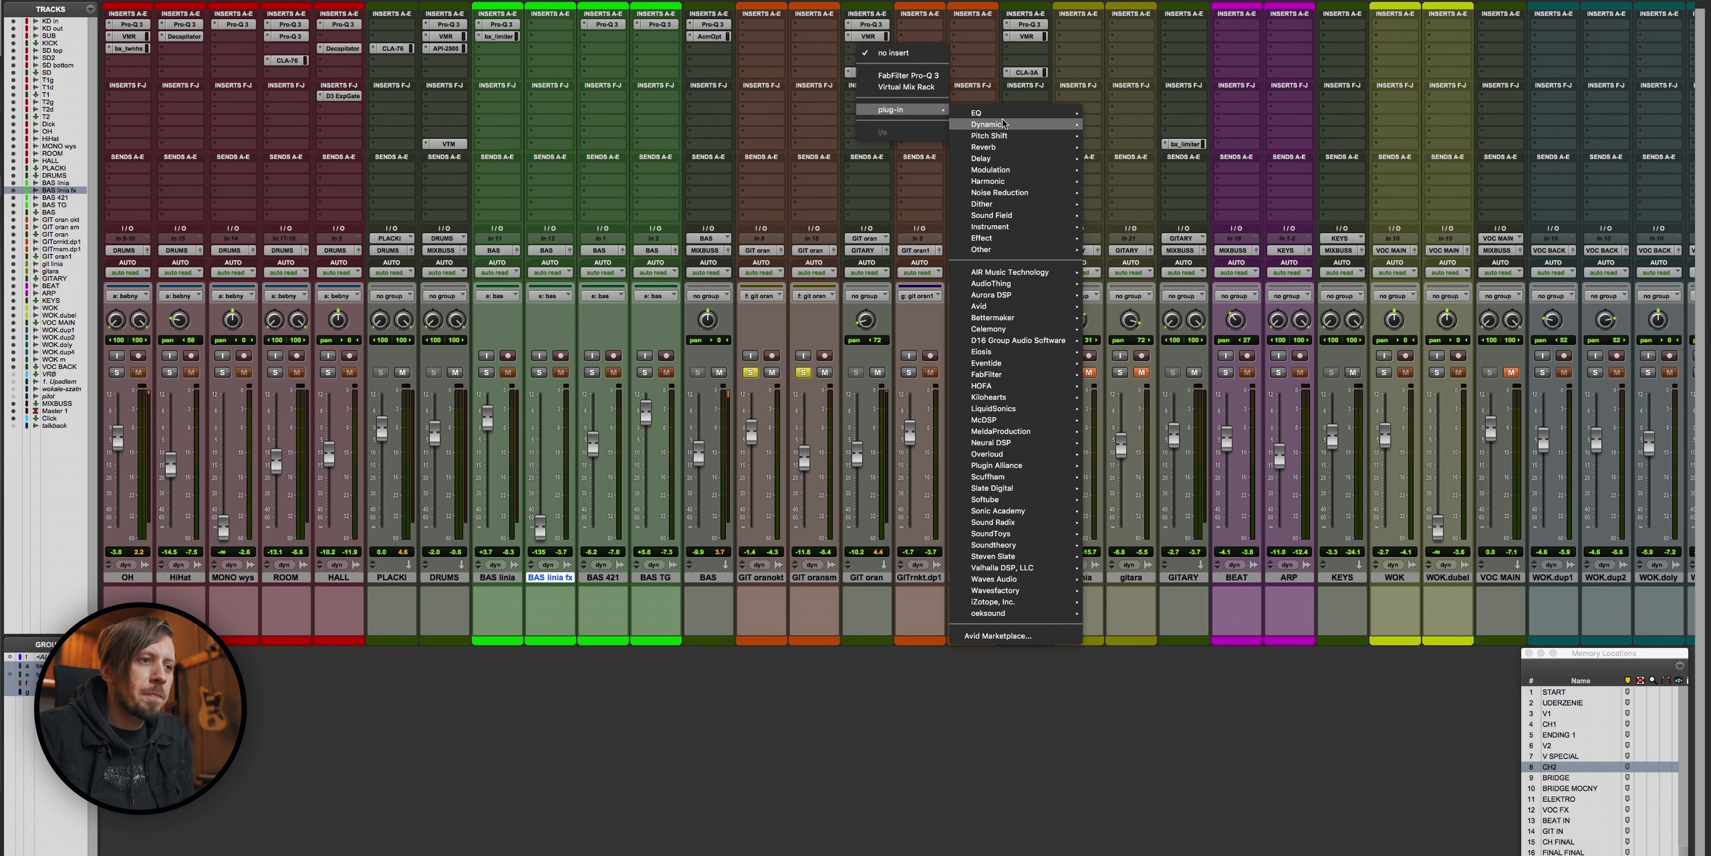
mouse_move(989, 124)
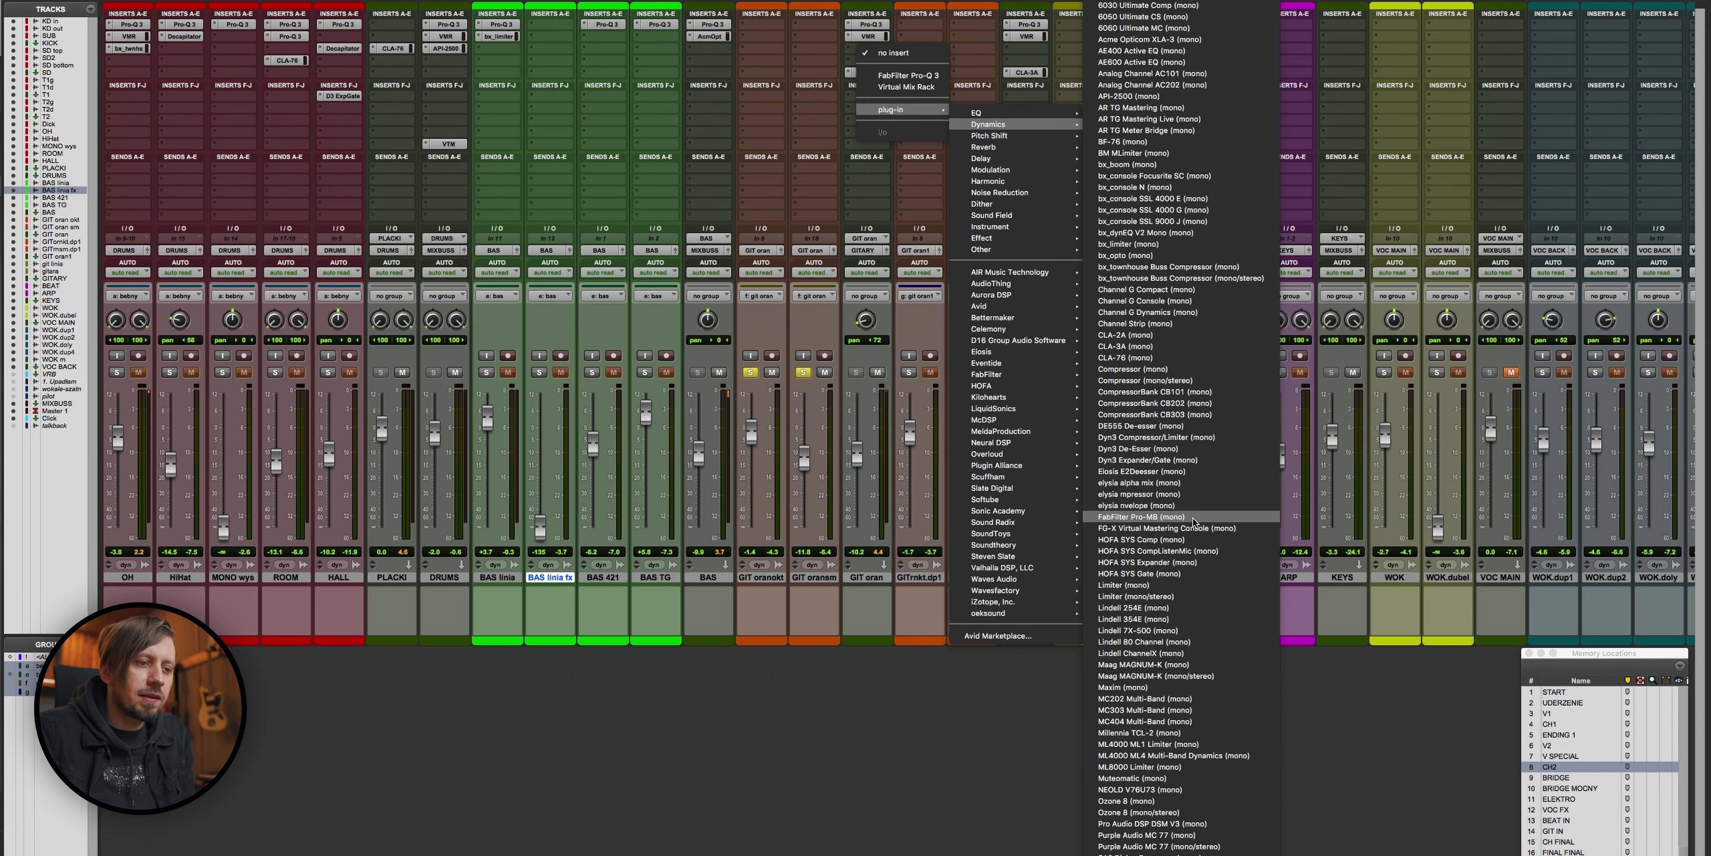
left_click(1176, 520)
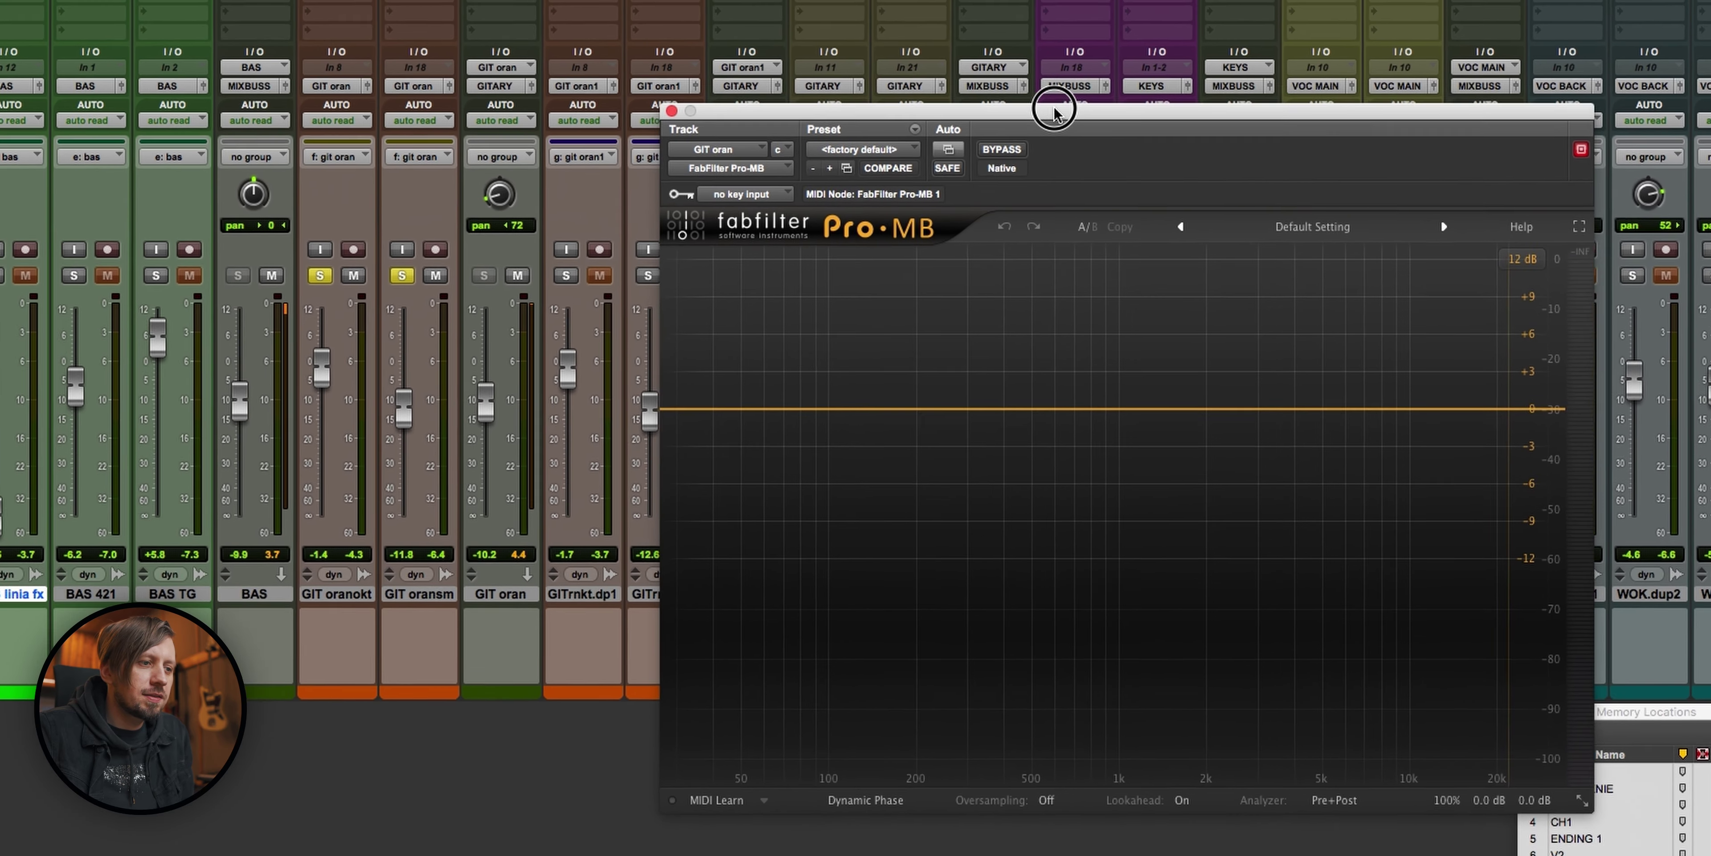
left_click_drag(1054, 107, 1075, 90)
key("space")
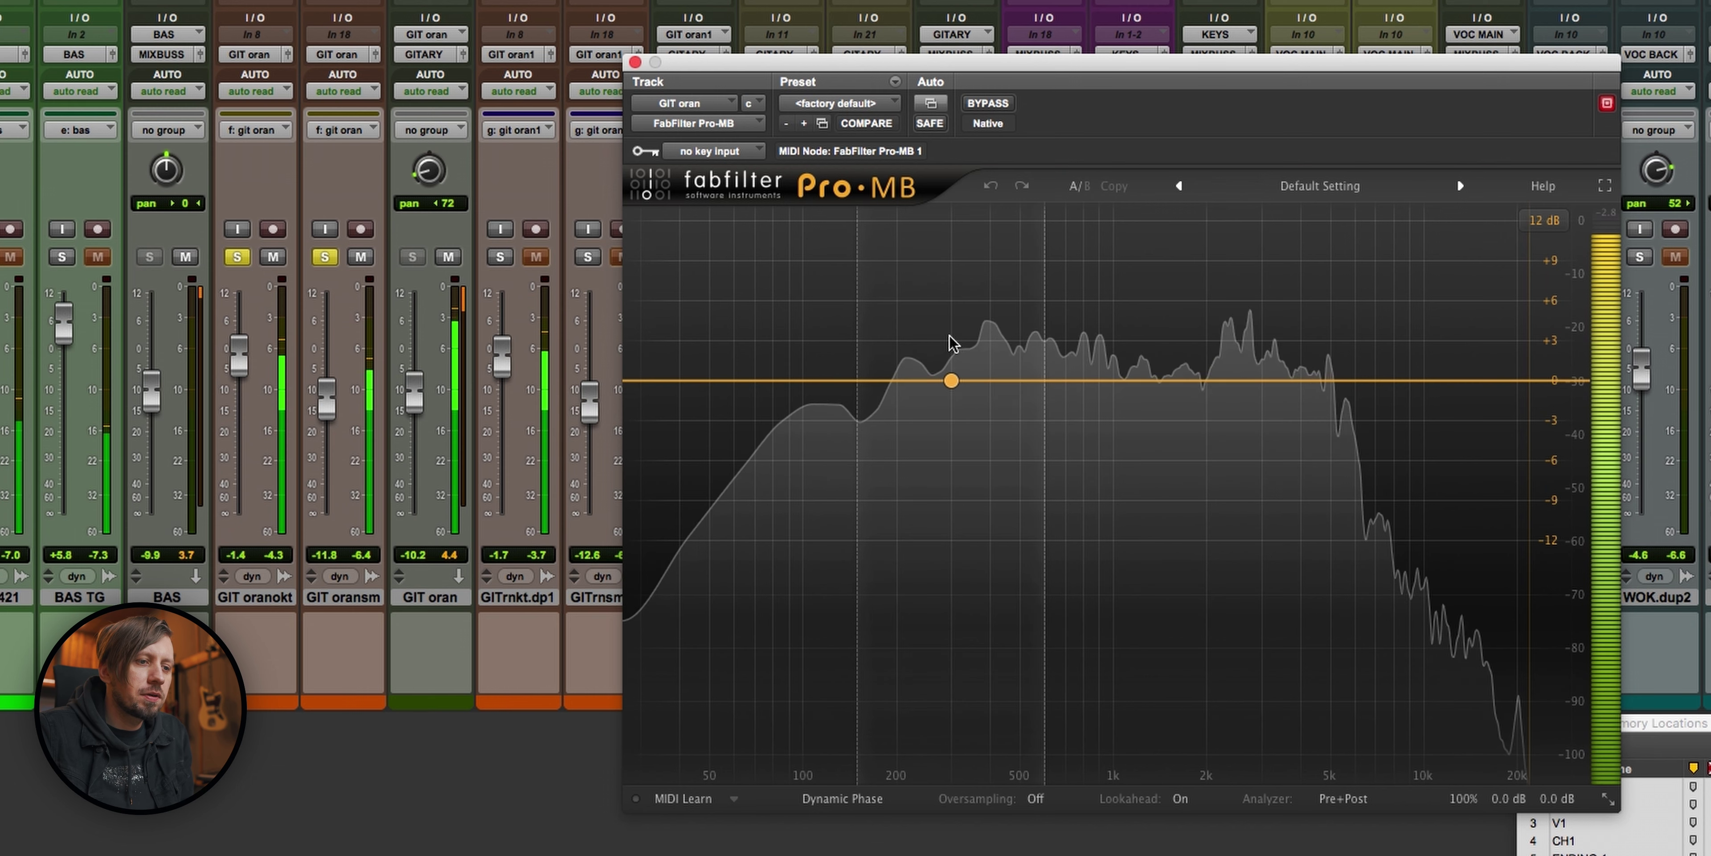
Step: Add a compression band in Pro-MB and centre it around 2318 Hz while auditioning its side chain
left_click(1001, 358)
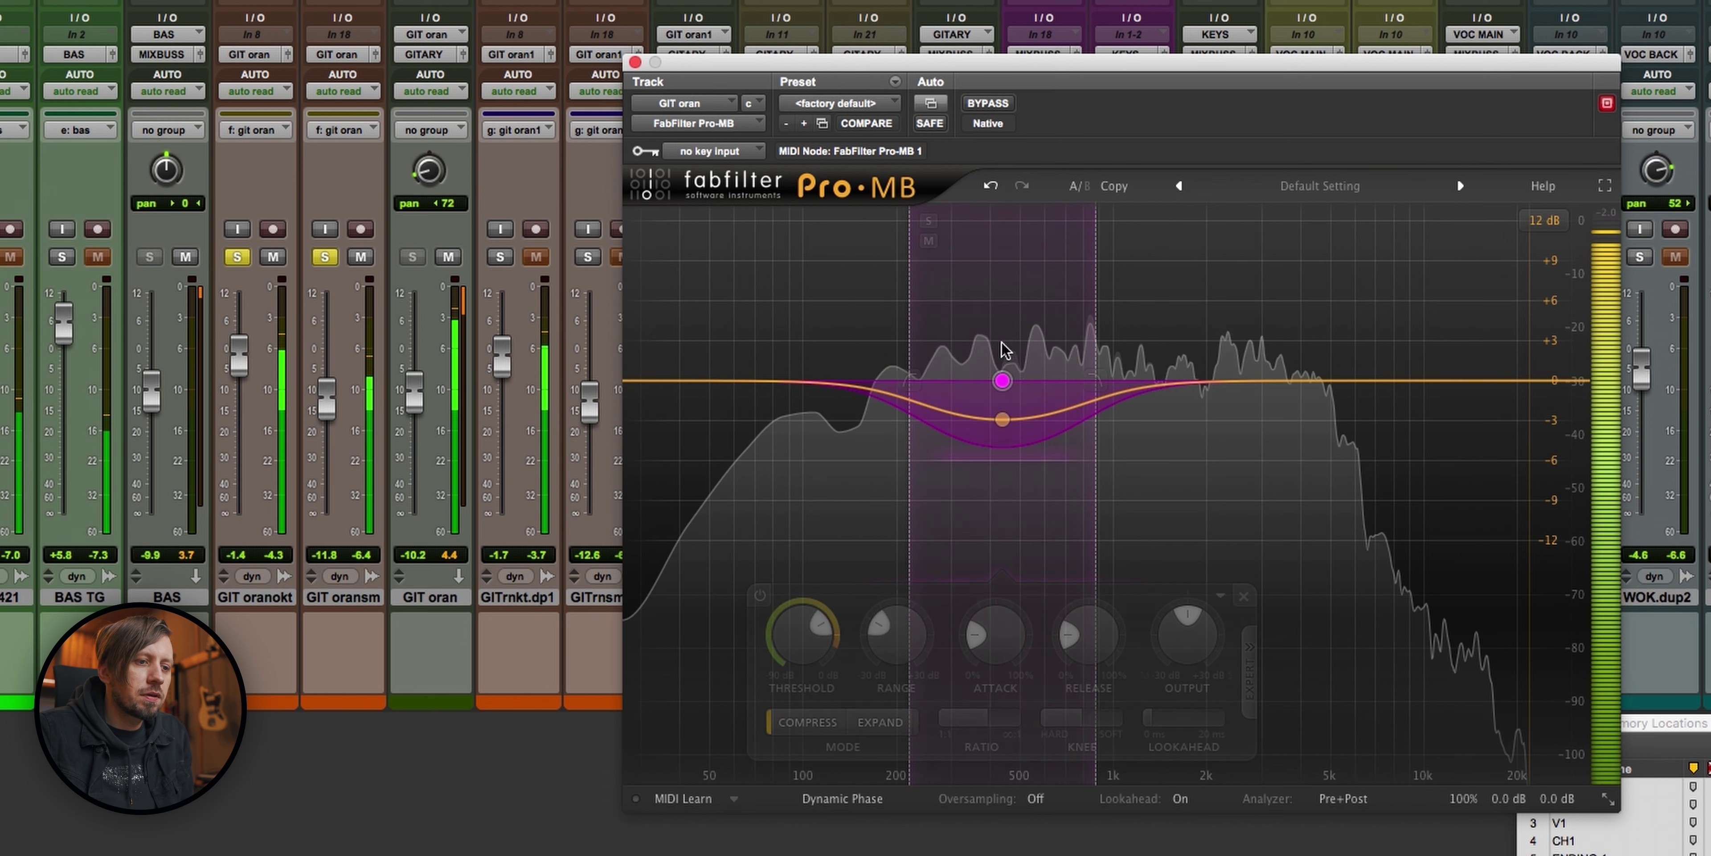
left_click(1248, 671)
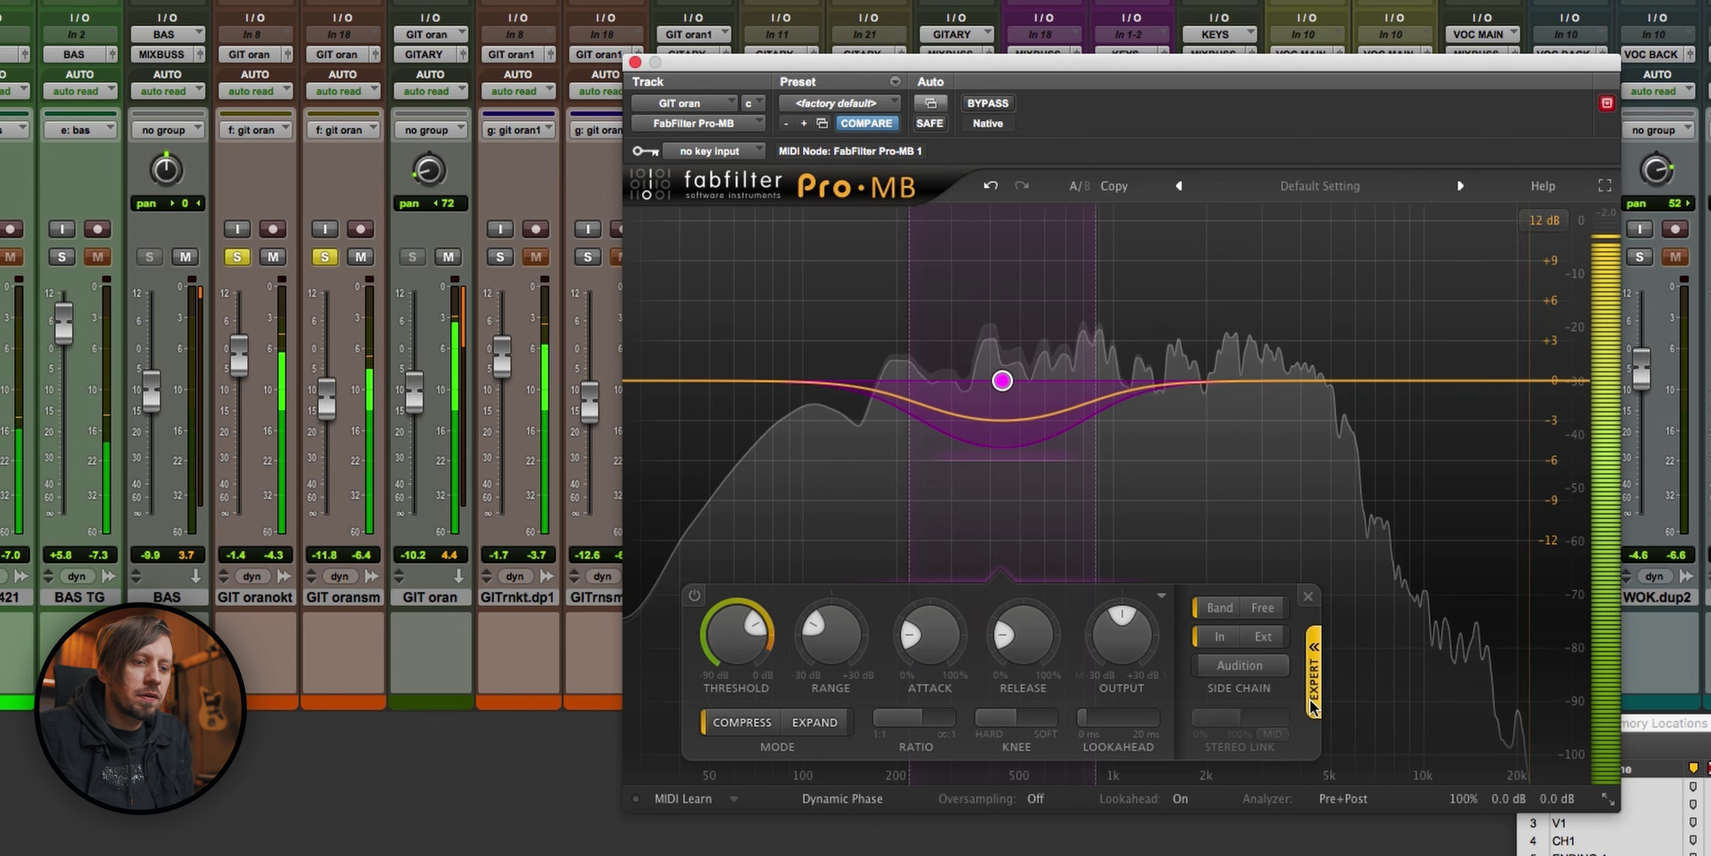
left_click_drag(1003, 381, 1170, 367)
left_click_drag(1270, 382, 1231, 381)
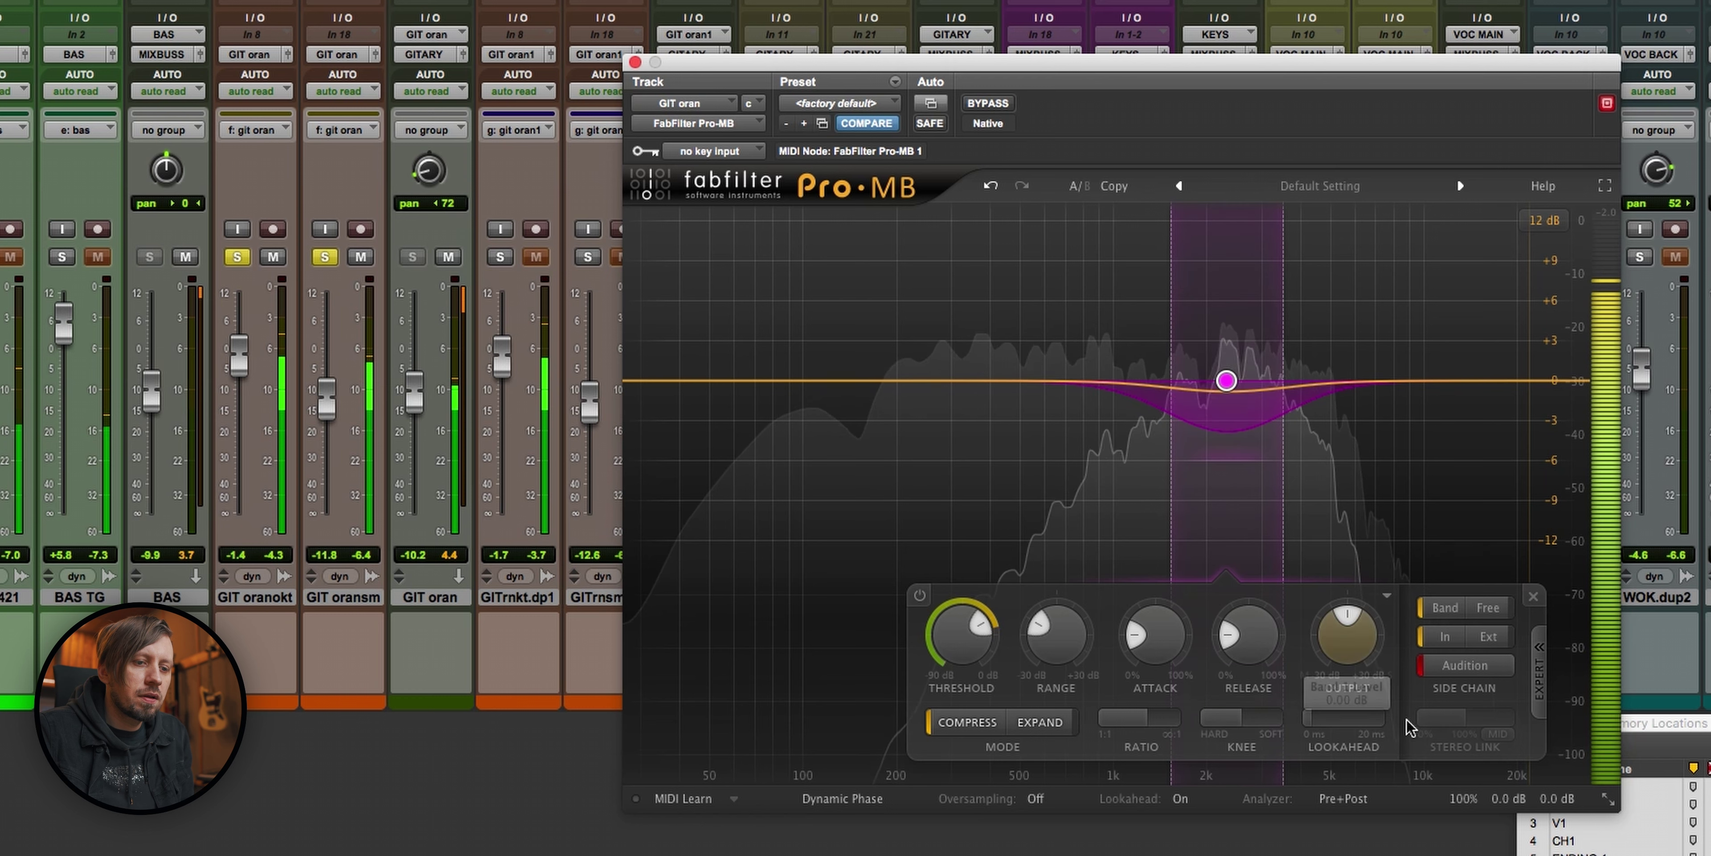
Step: Lower the Pro-MB band's threshold and deepen its range for stronger upper-midrange compression
left_click_drag(1090, 658, 985, 650)
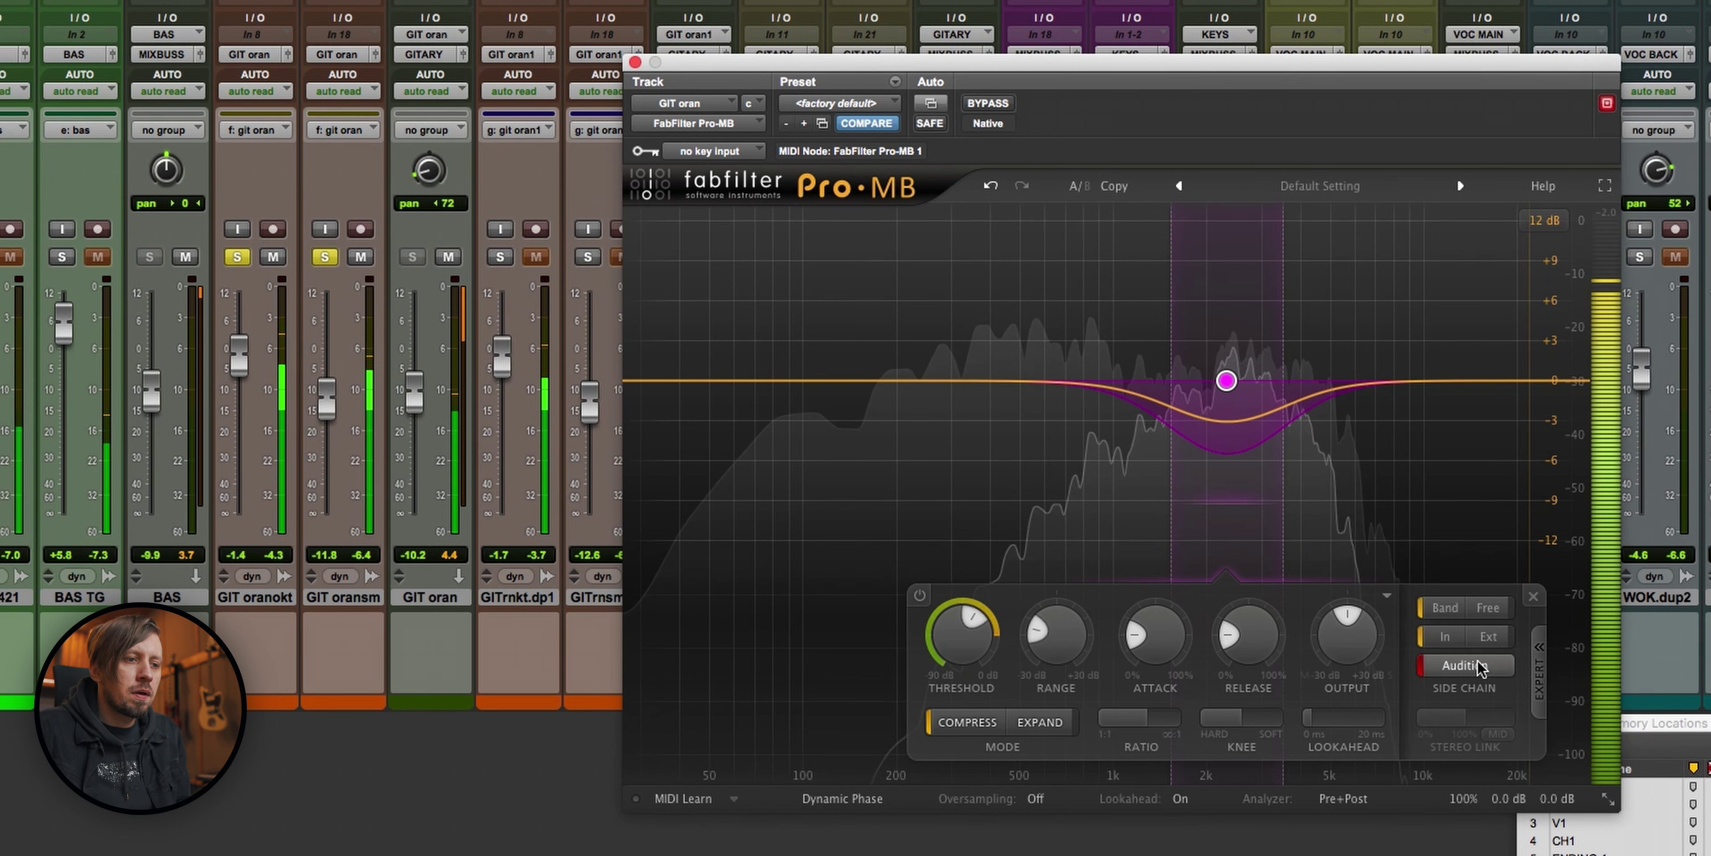
key("space")
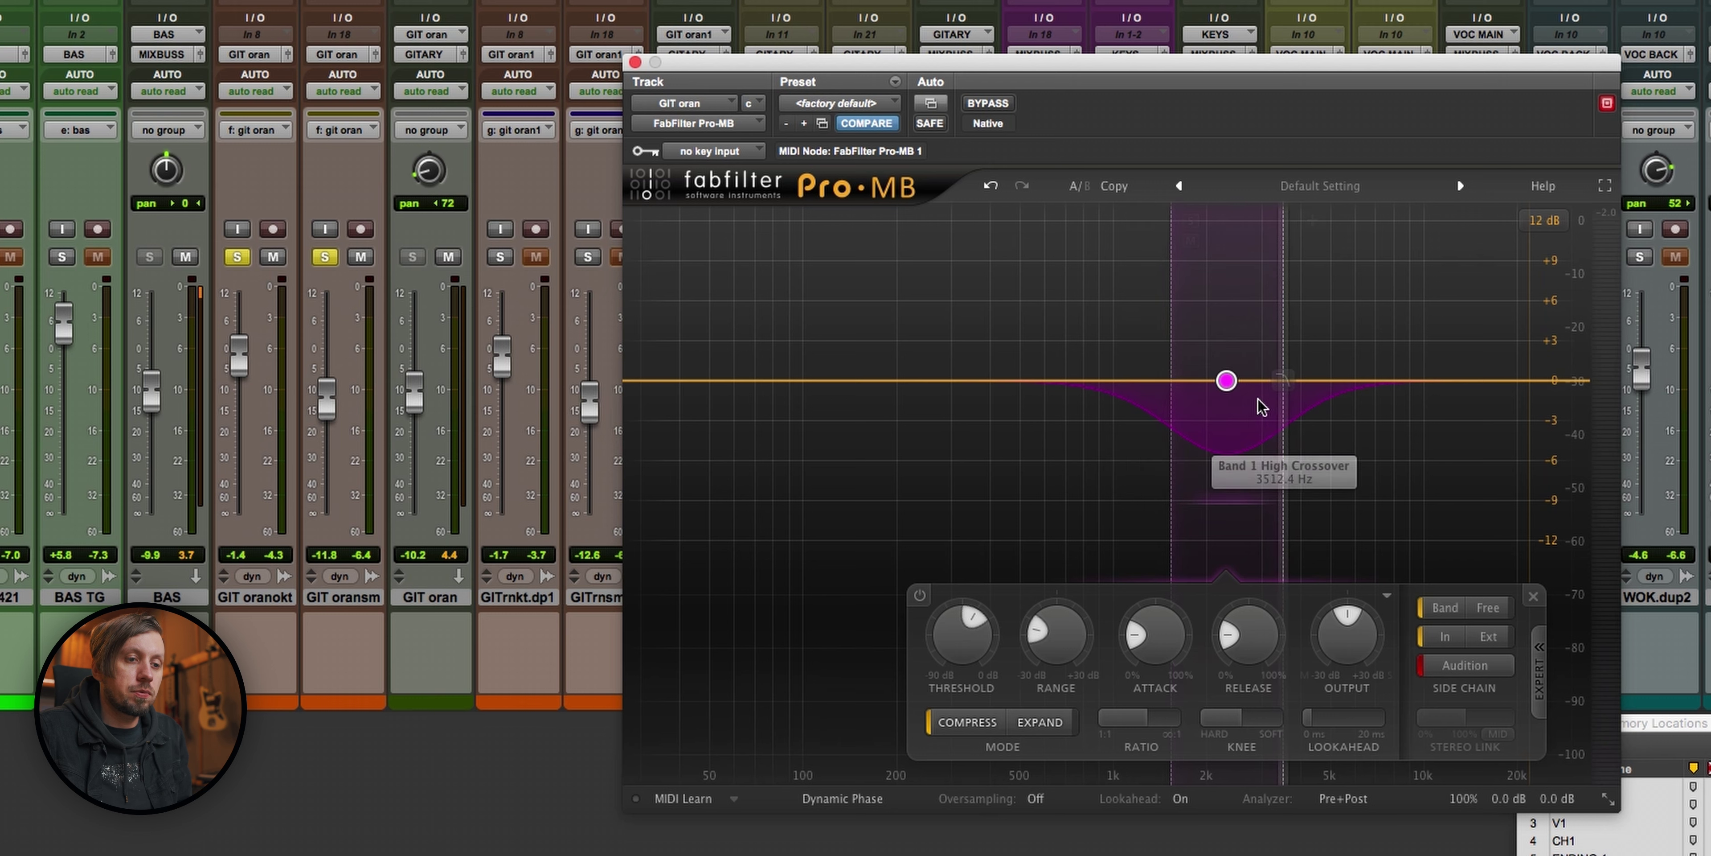
mouse_move(1234, 383)
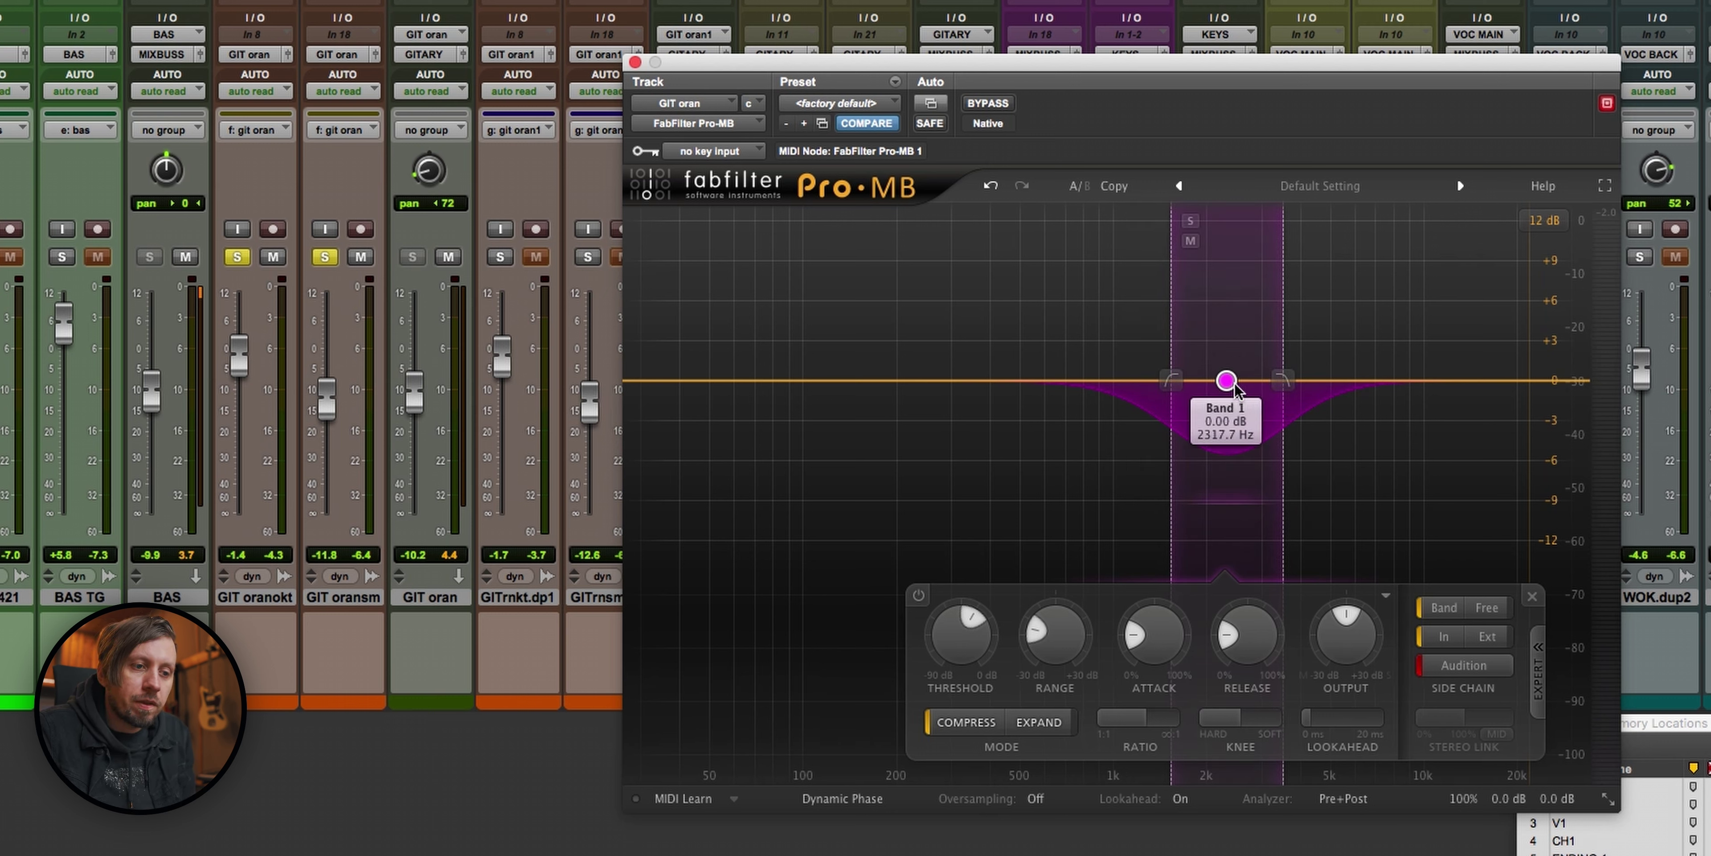
Step: Play the soloed guitars and compare GIT oran with Pro-MB bypassed and active
key("space")
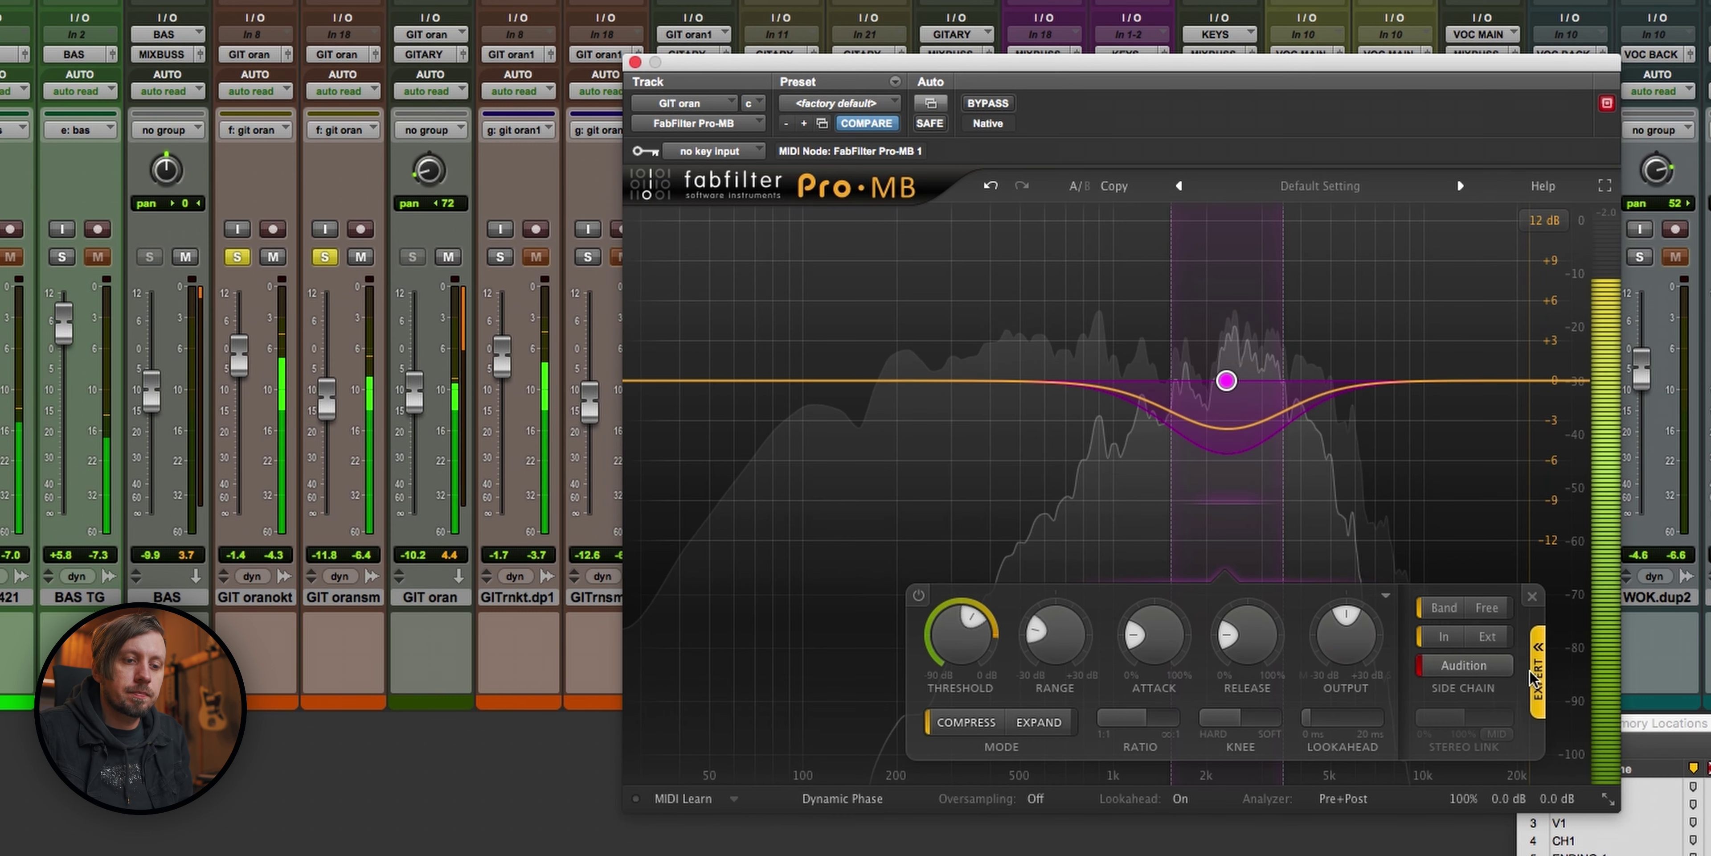
left_click(988, 104)
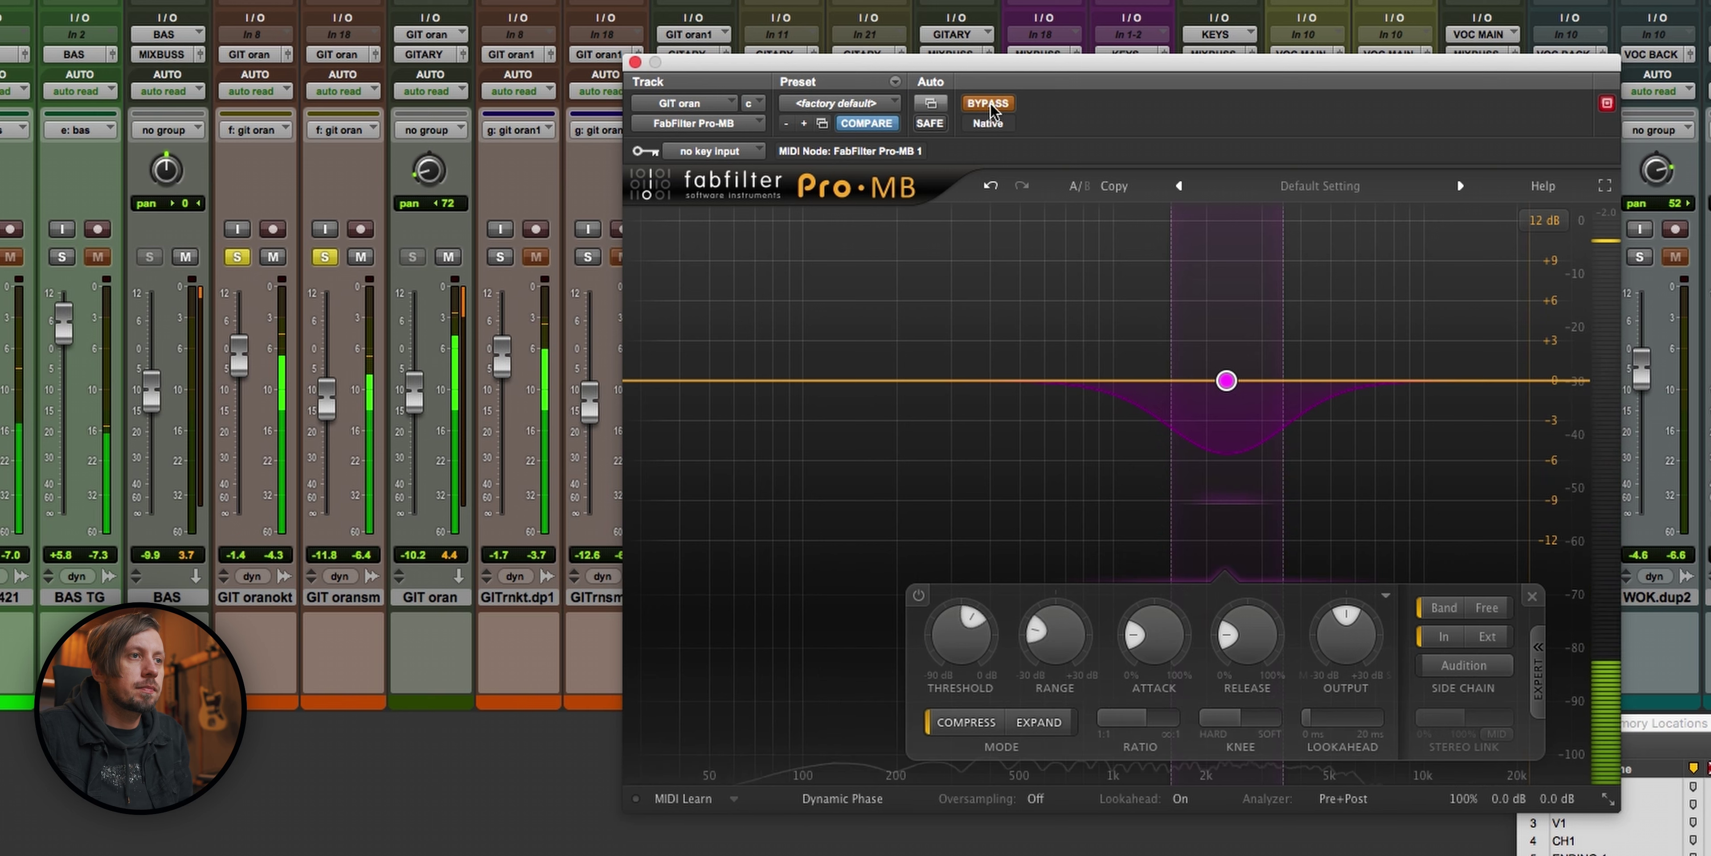
left_click(989, 105)
key("space")
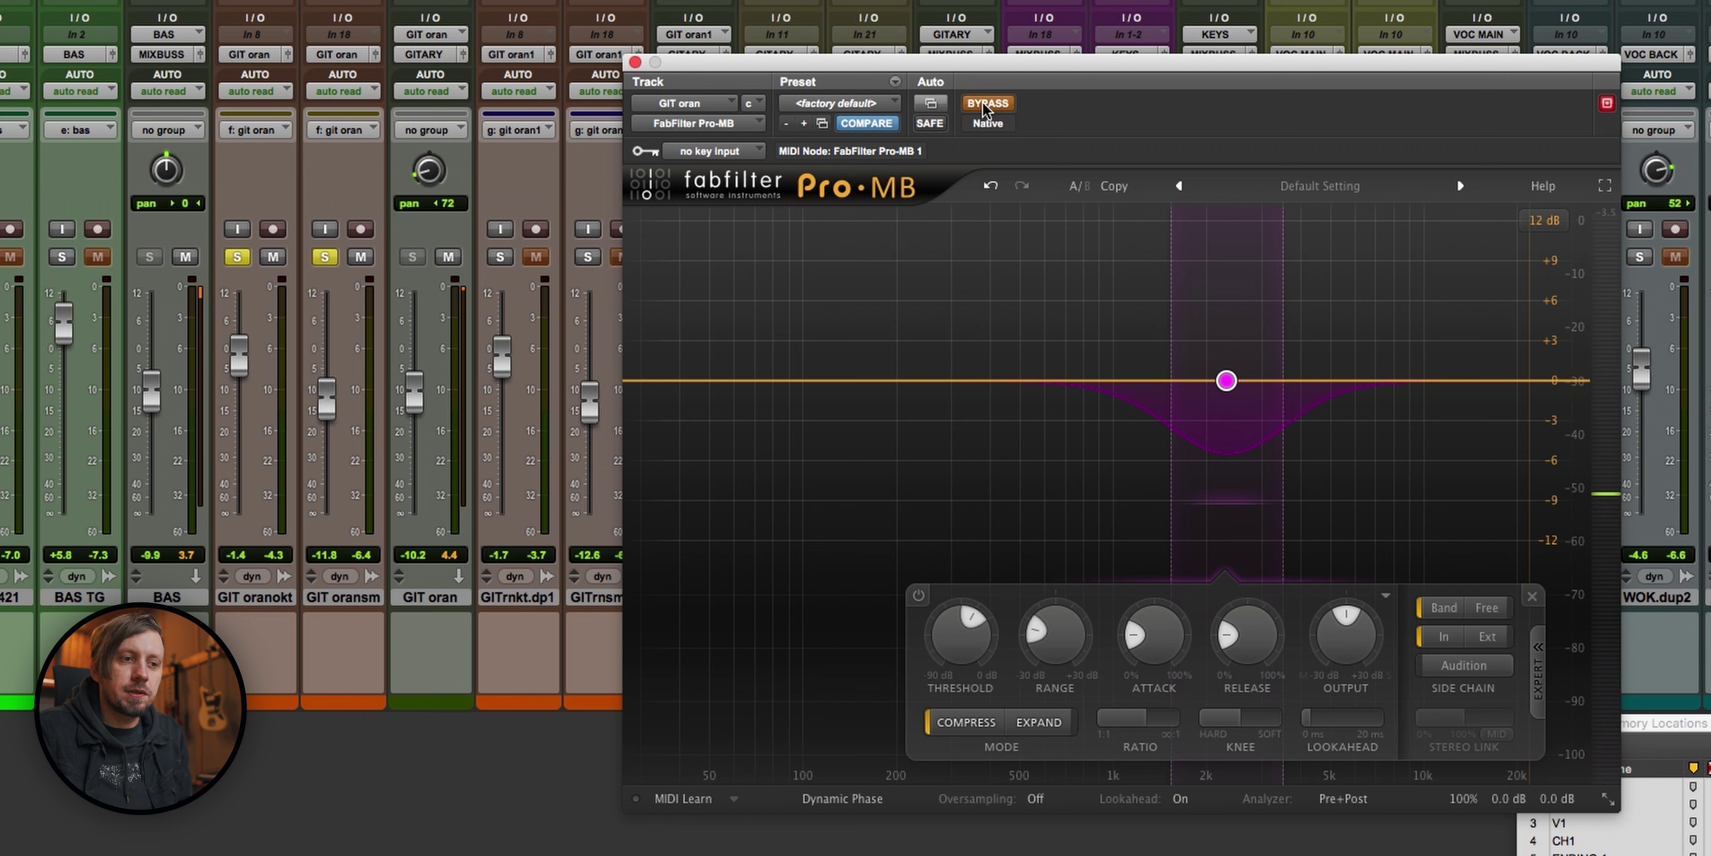
Step: Refine the Pro-MB band's position under audition, set threshold to -28.13 dB and attack to 21.6%, reduce the range, and turn audition off
key("space")
left_click(1448, 663)
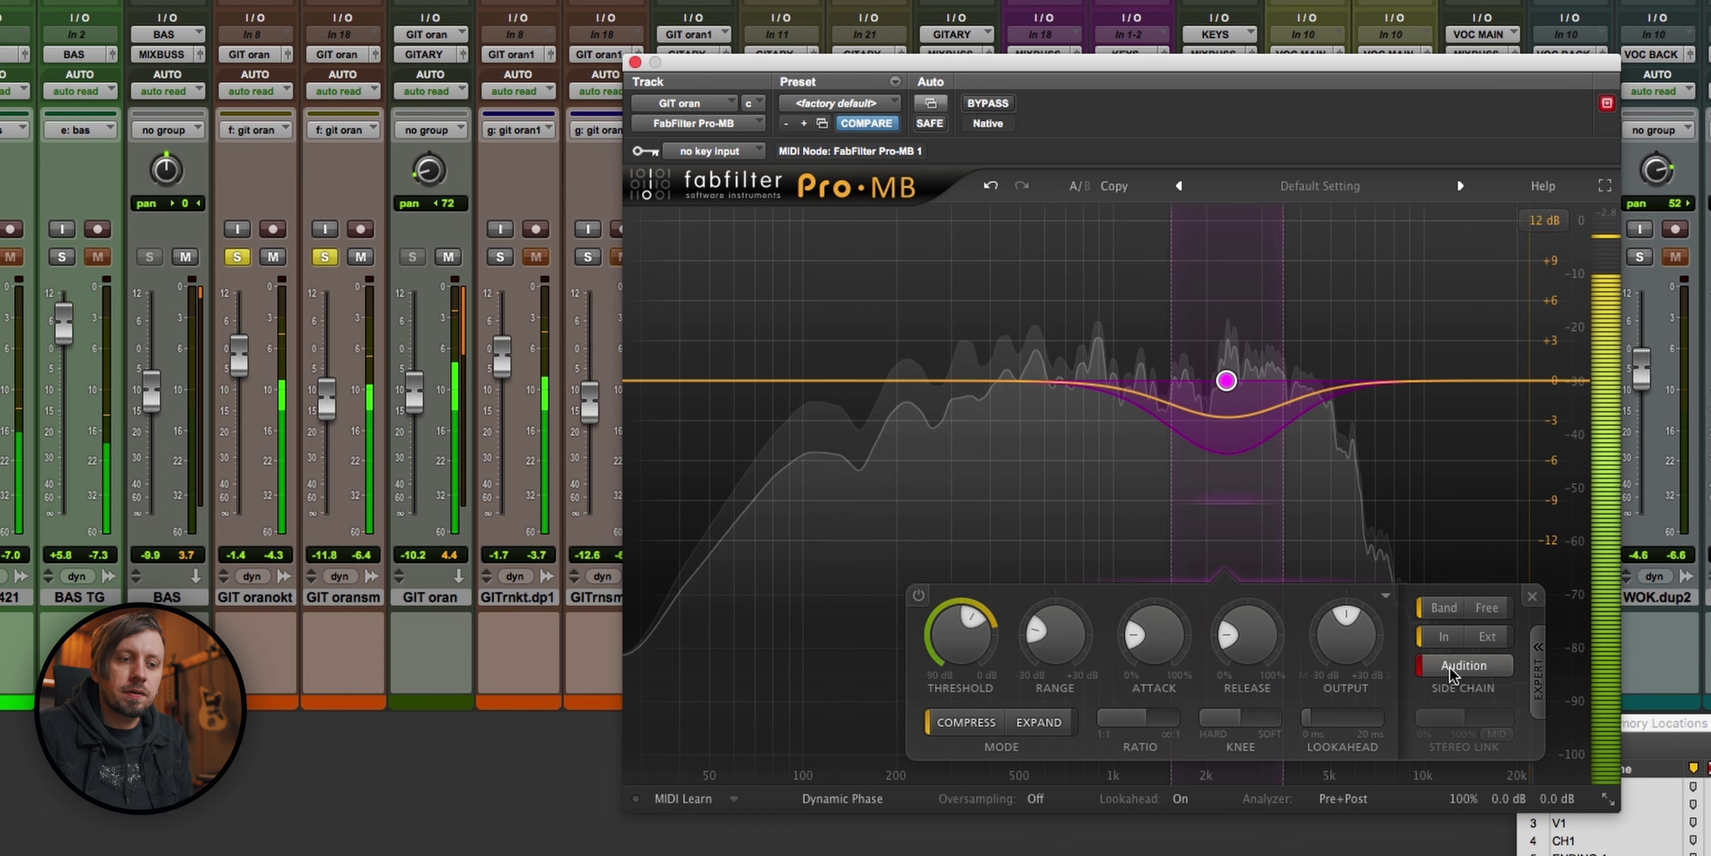
mouse_move(1236, 385)
left_mouse_down()
mouse_move(1280, 388)
mouse_move(1203, 382)
mouse_move(1248, 379)
mouse_move(1226, 385)
left_mouse_up()
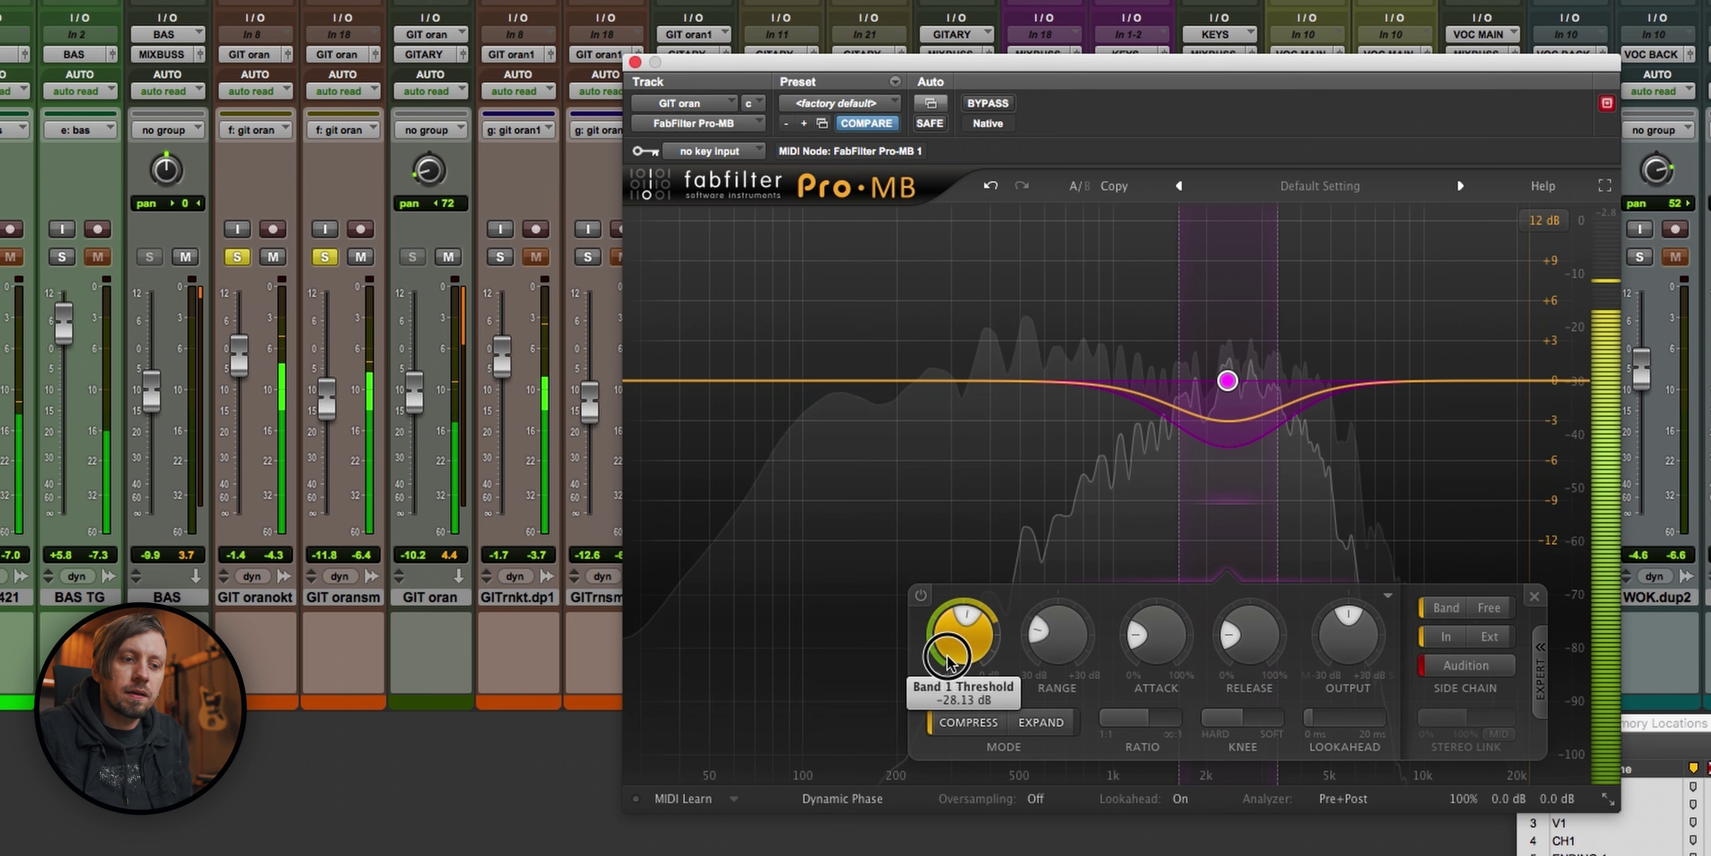
left_click_drag(1077, 630, 1075, 616)
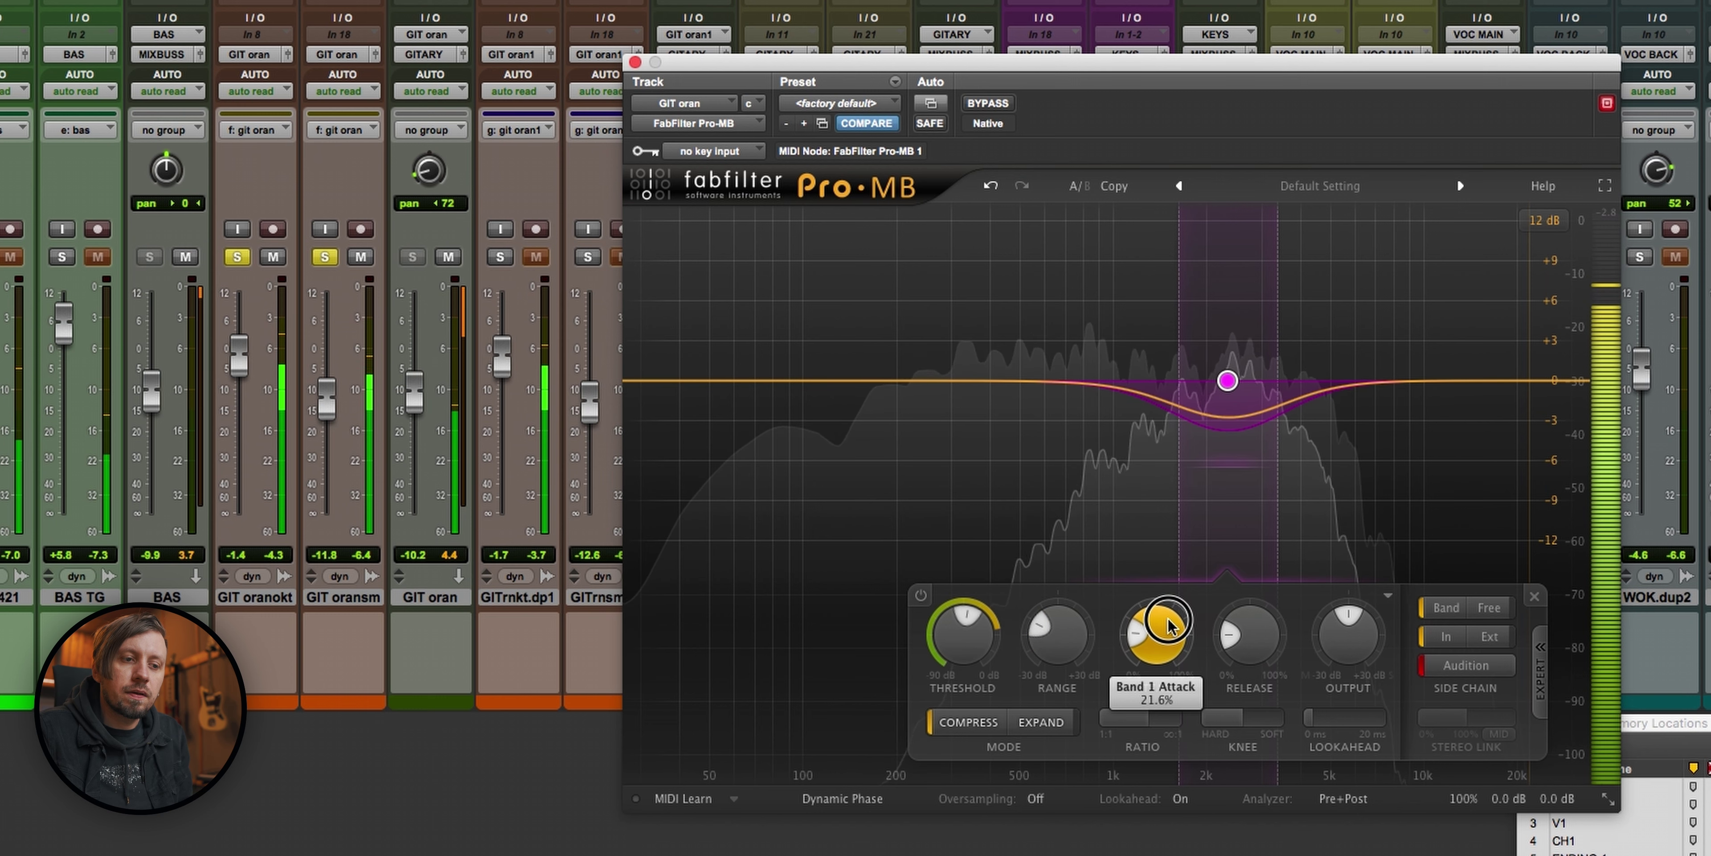
left_click(990, 105)
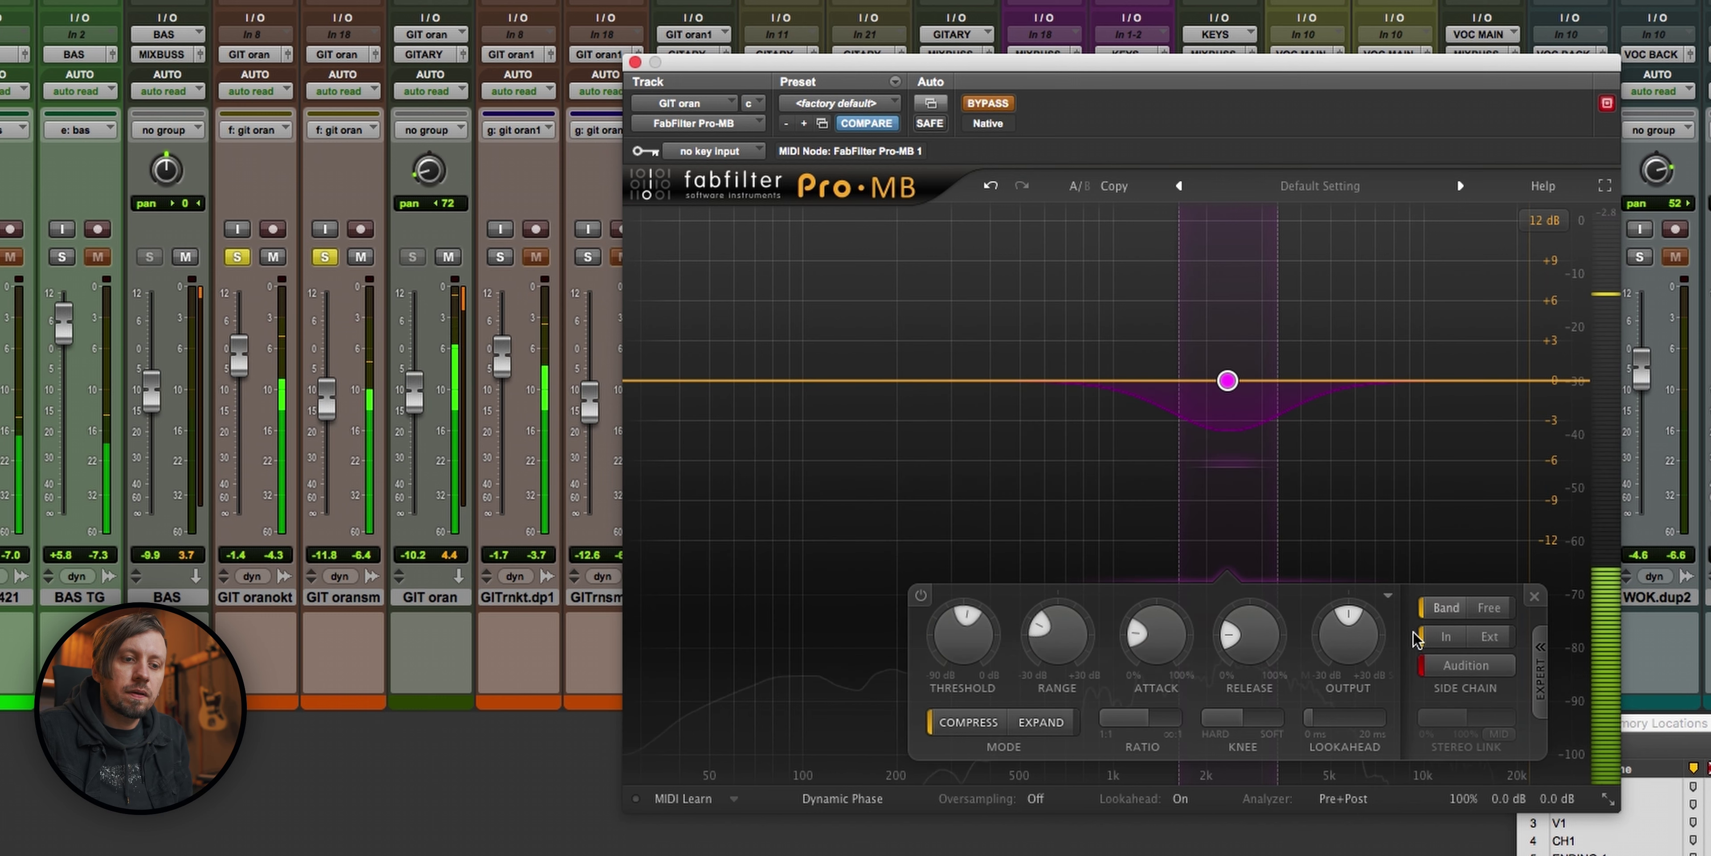
left_click(1461, 666)
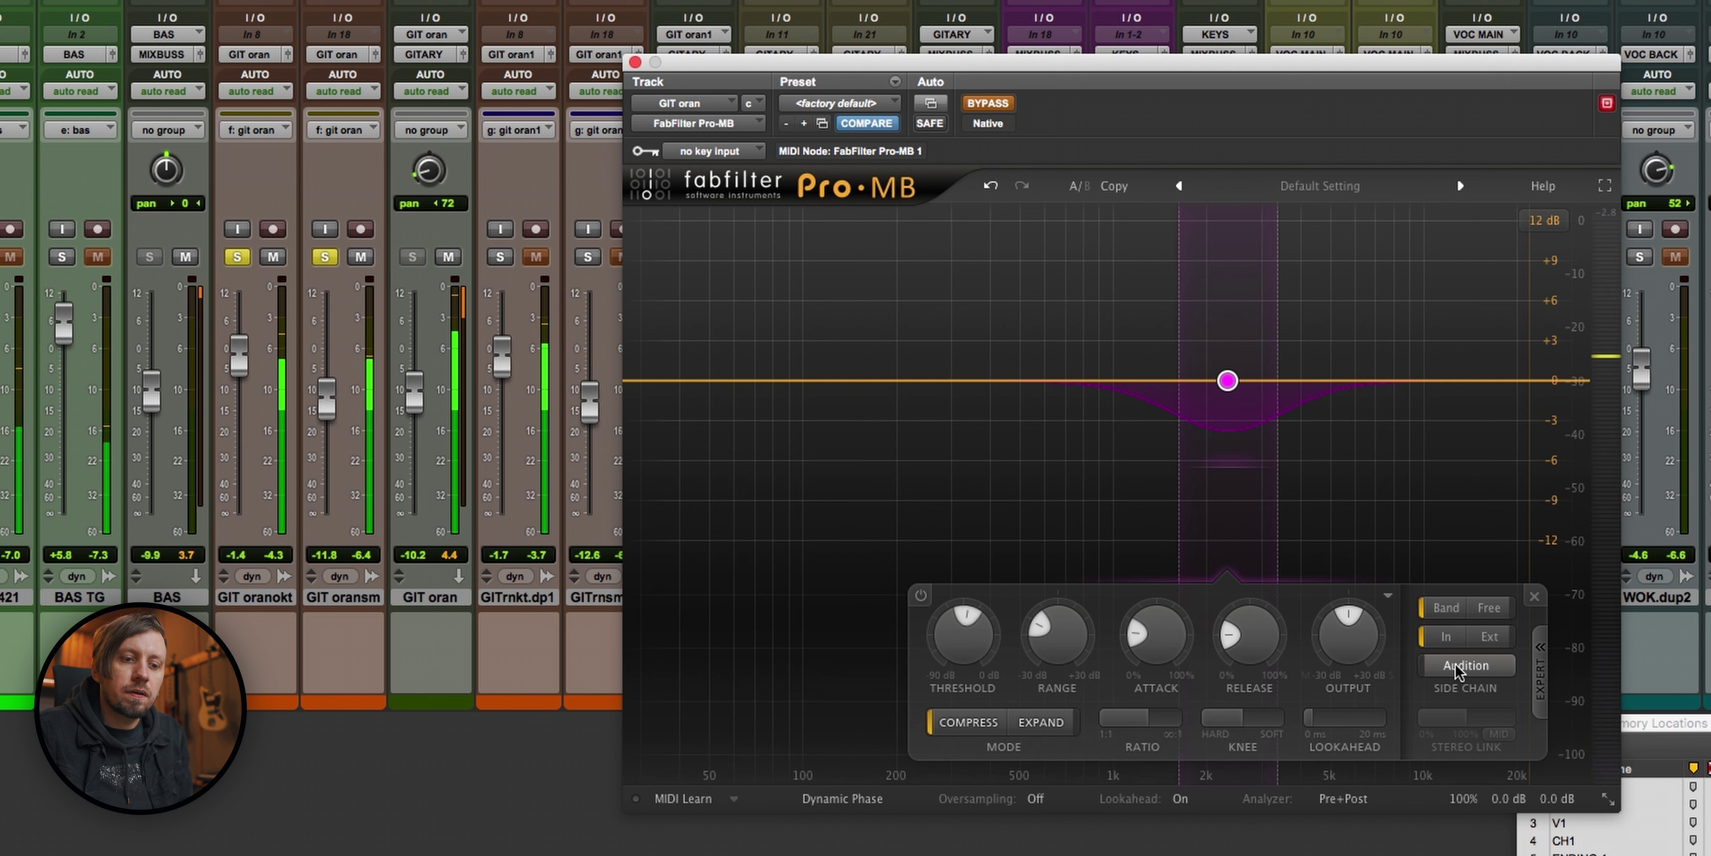
Step: Compare the refined Pro-MB compression on GIT oran against its bypassed signal several times during playback
left_click(986, 105)
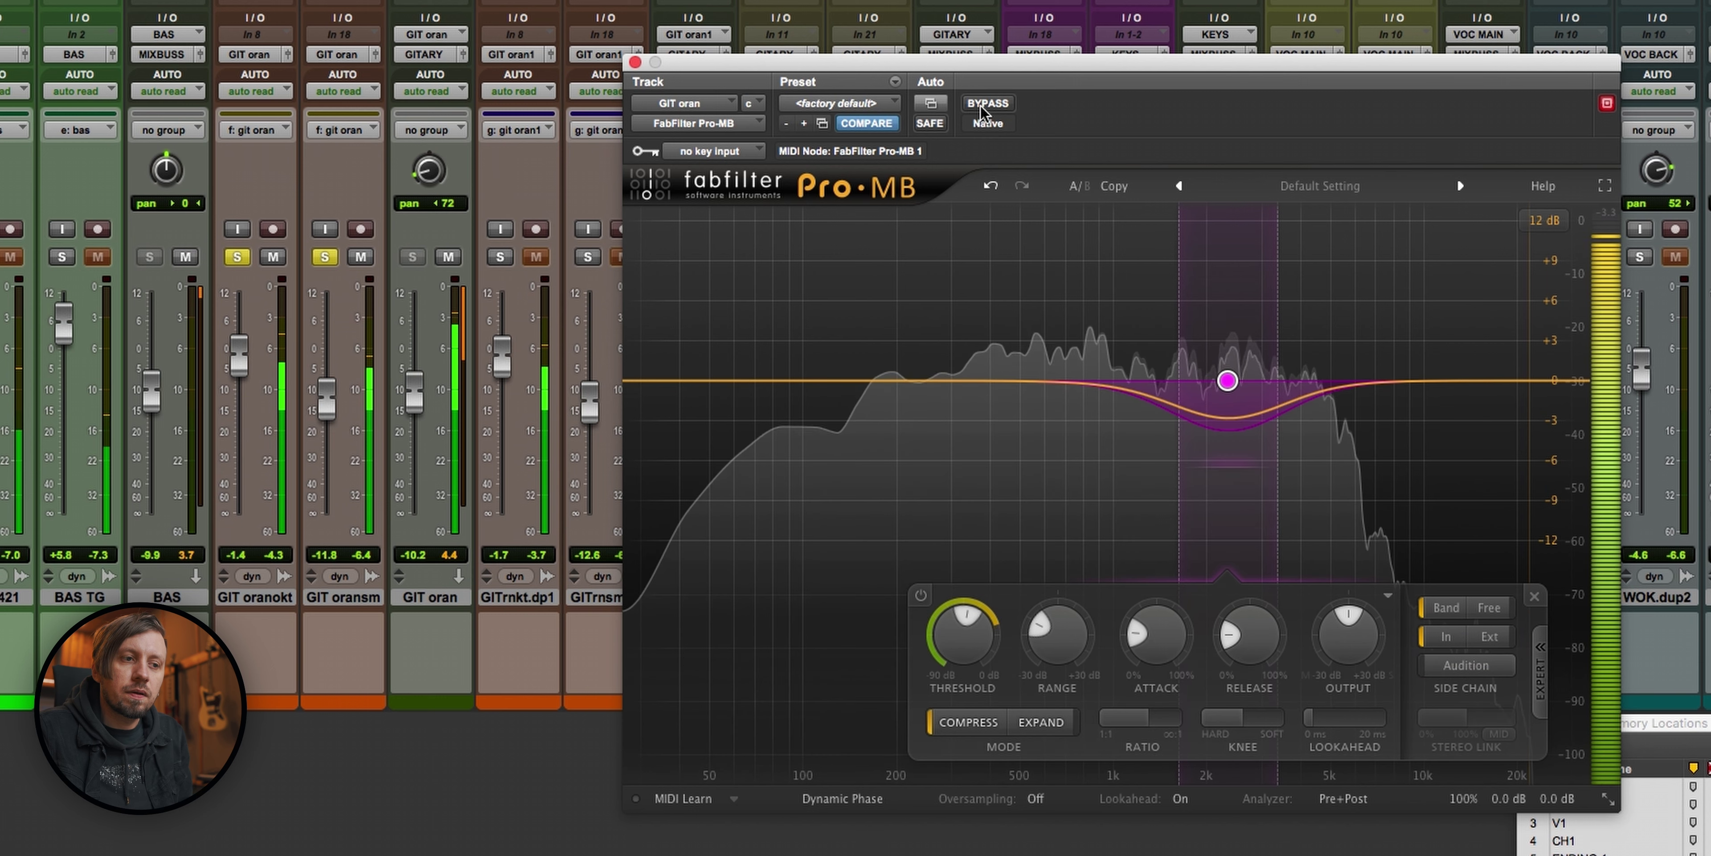
left_click(982, 106)
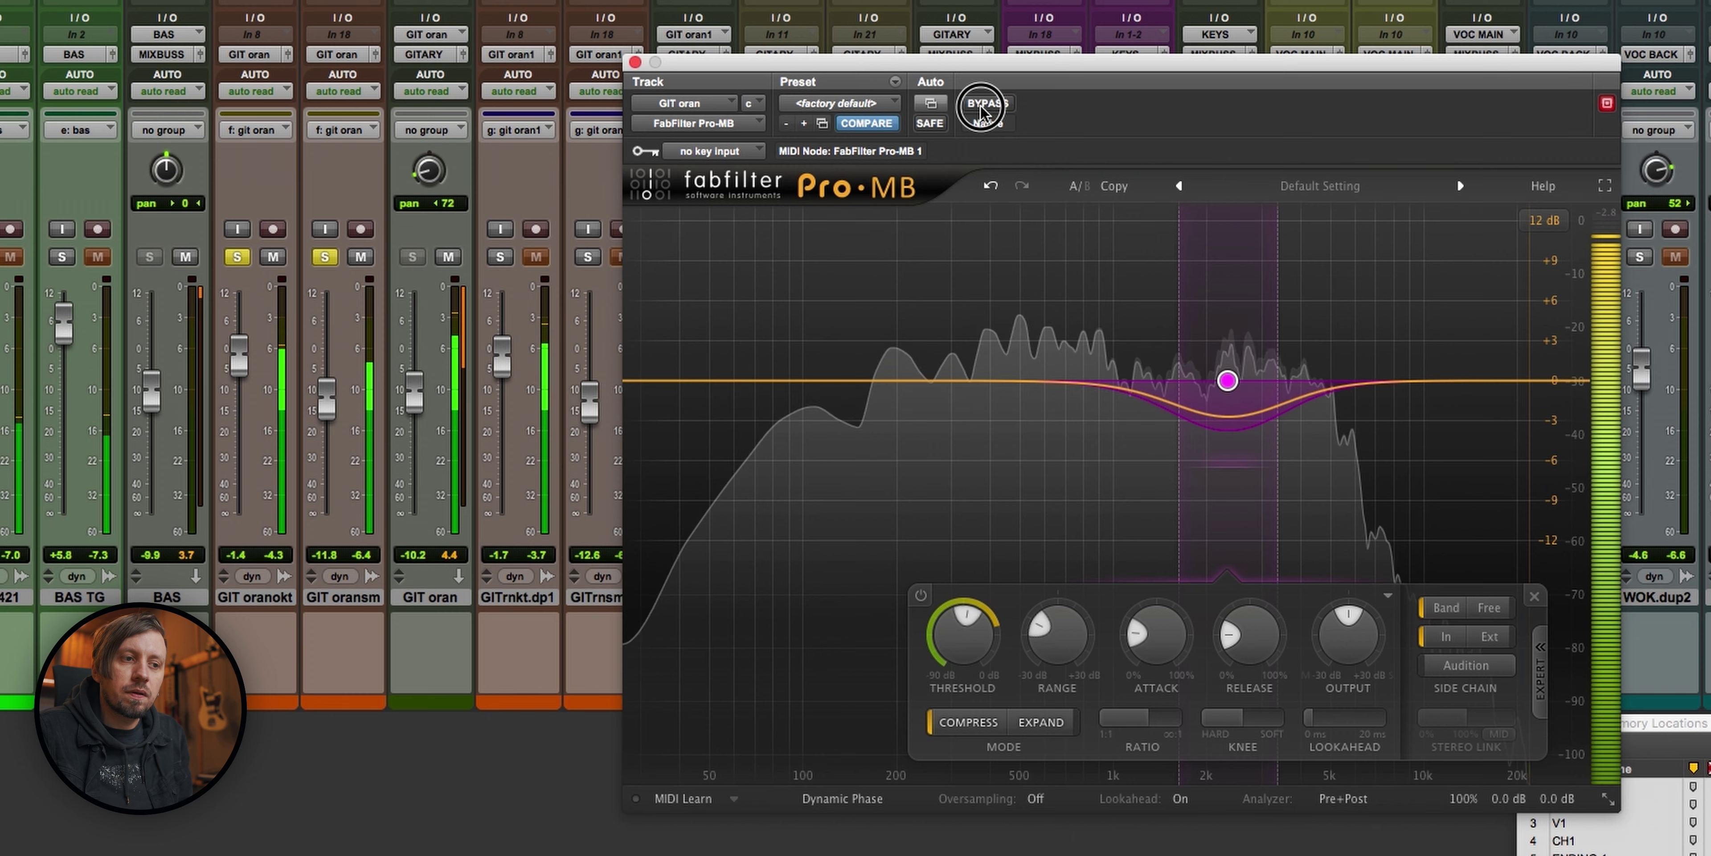
left_click(982, 107)
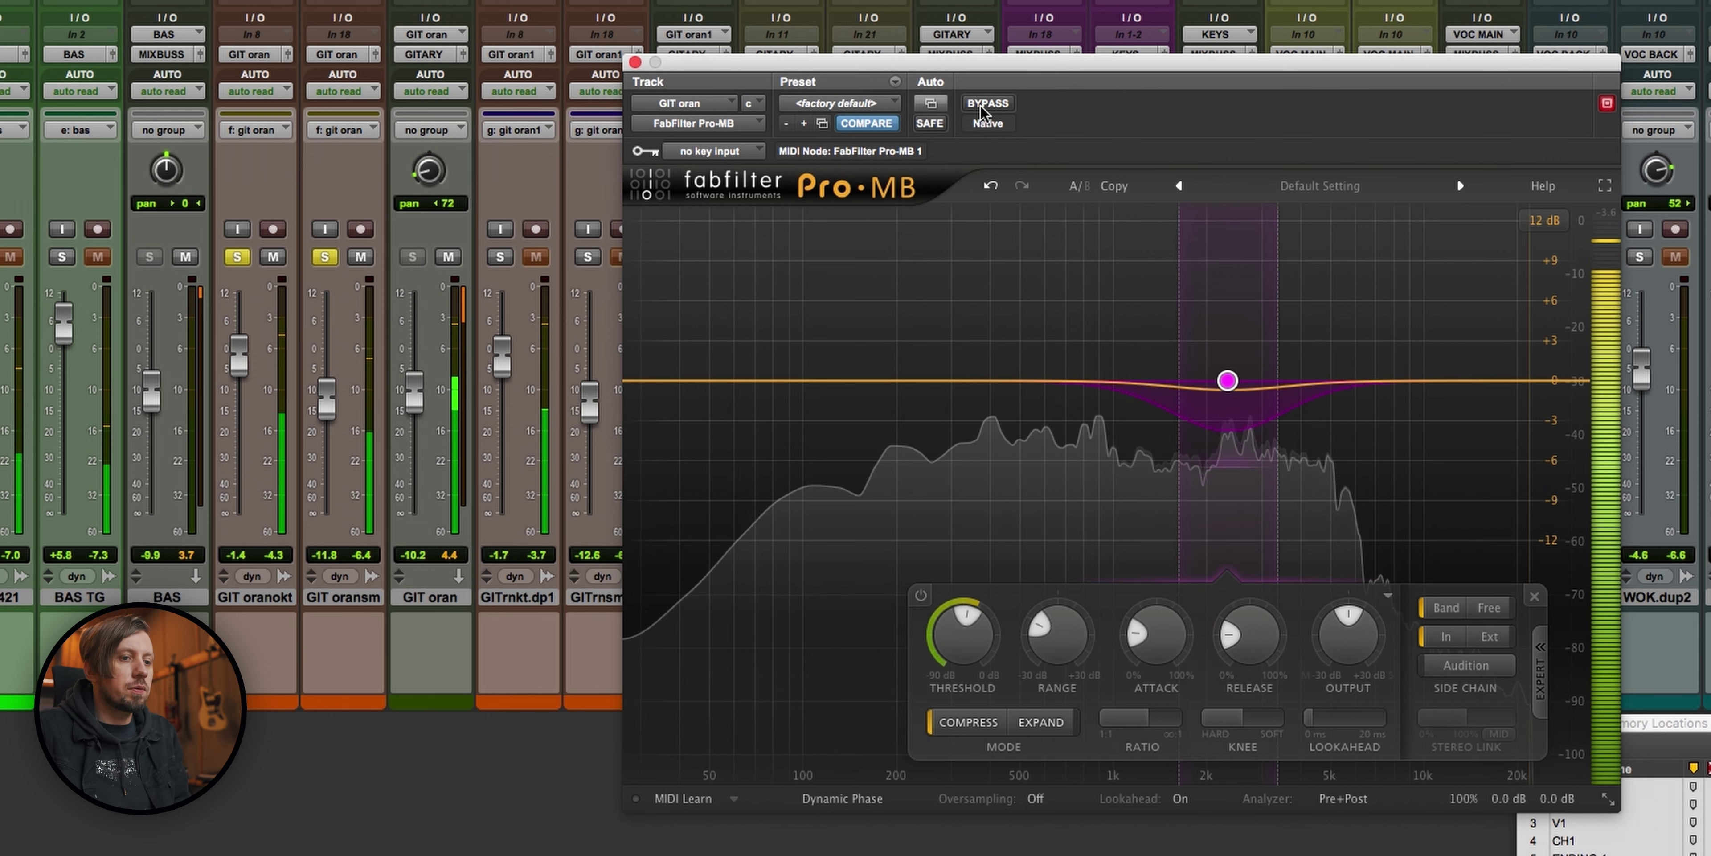
key("space")
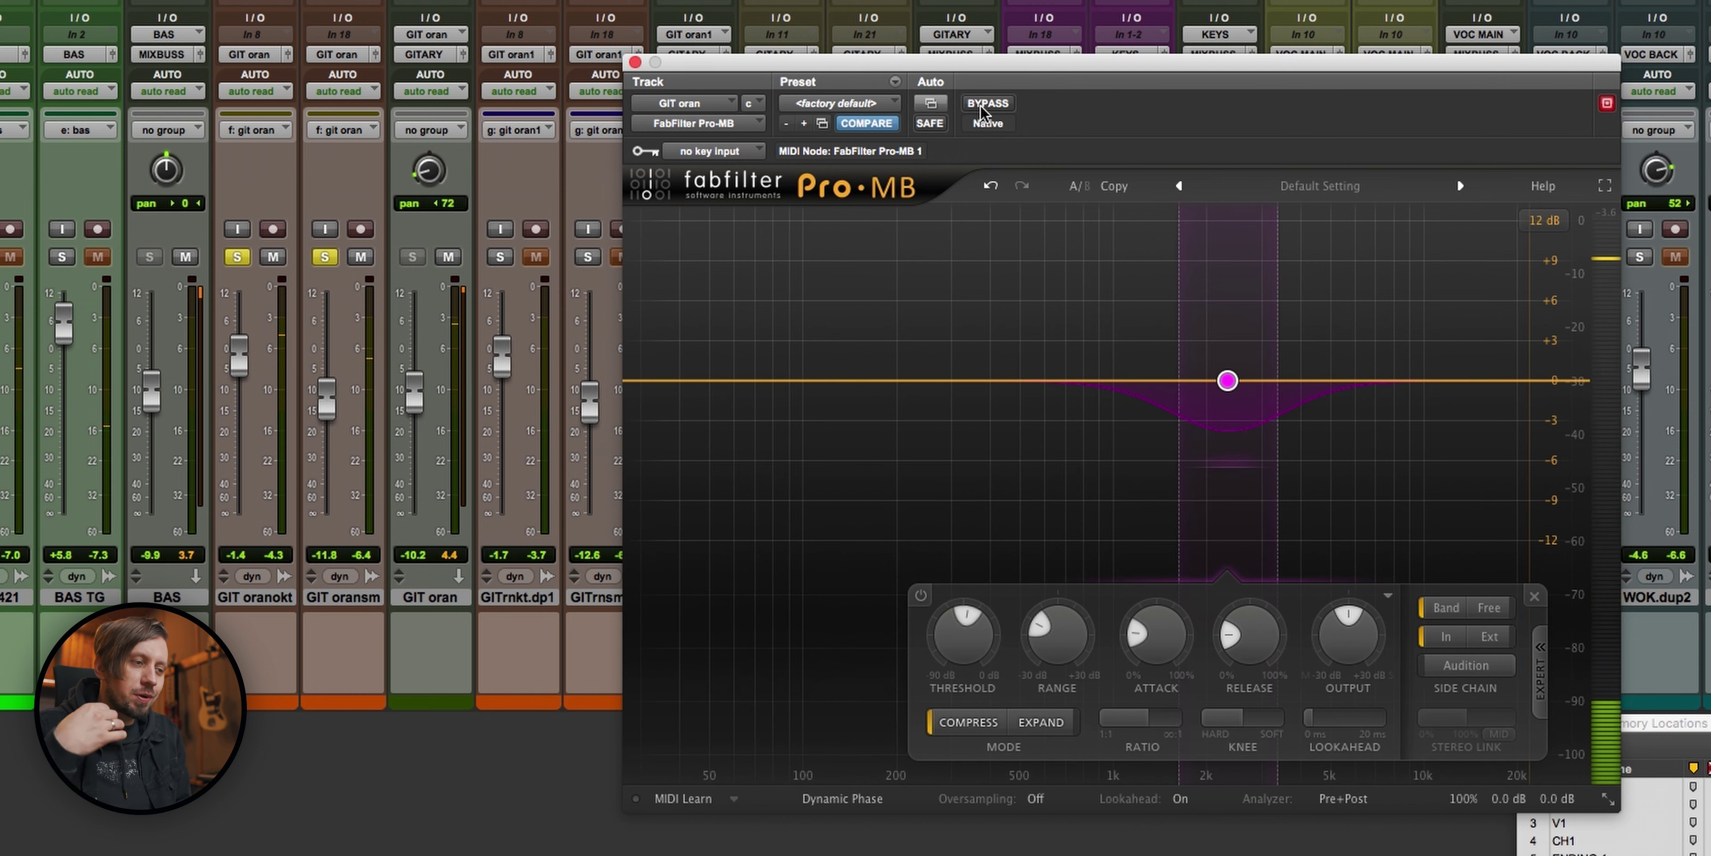
key("space")
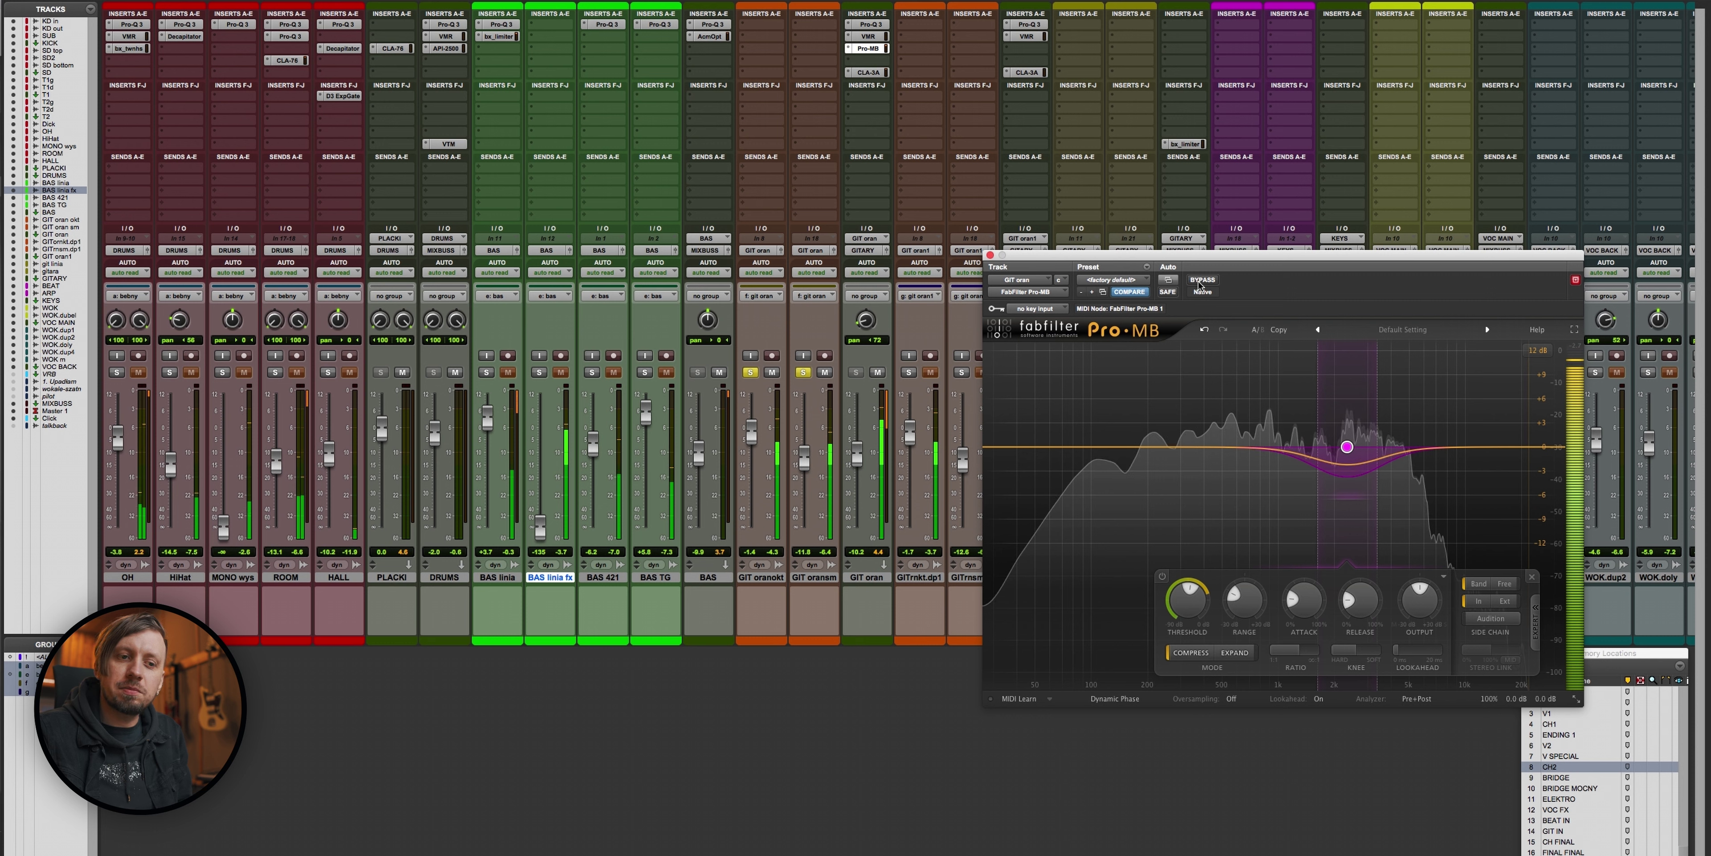
left_click(1201, 280)
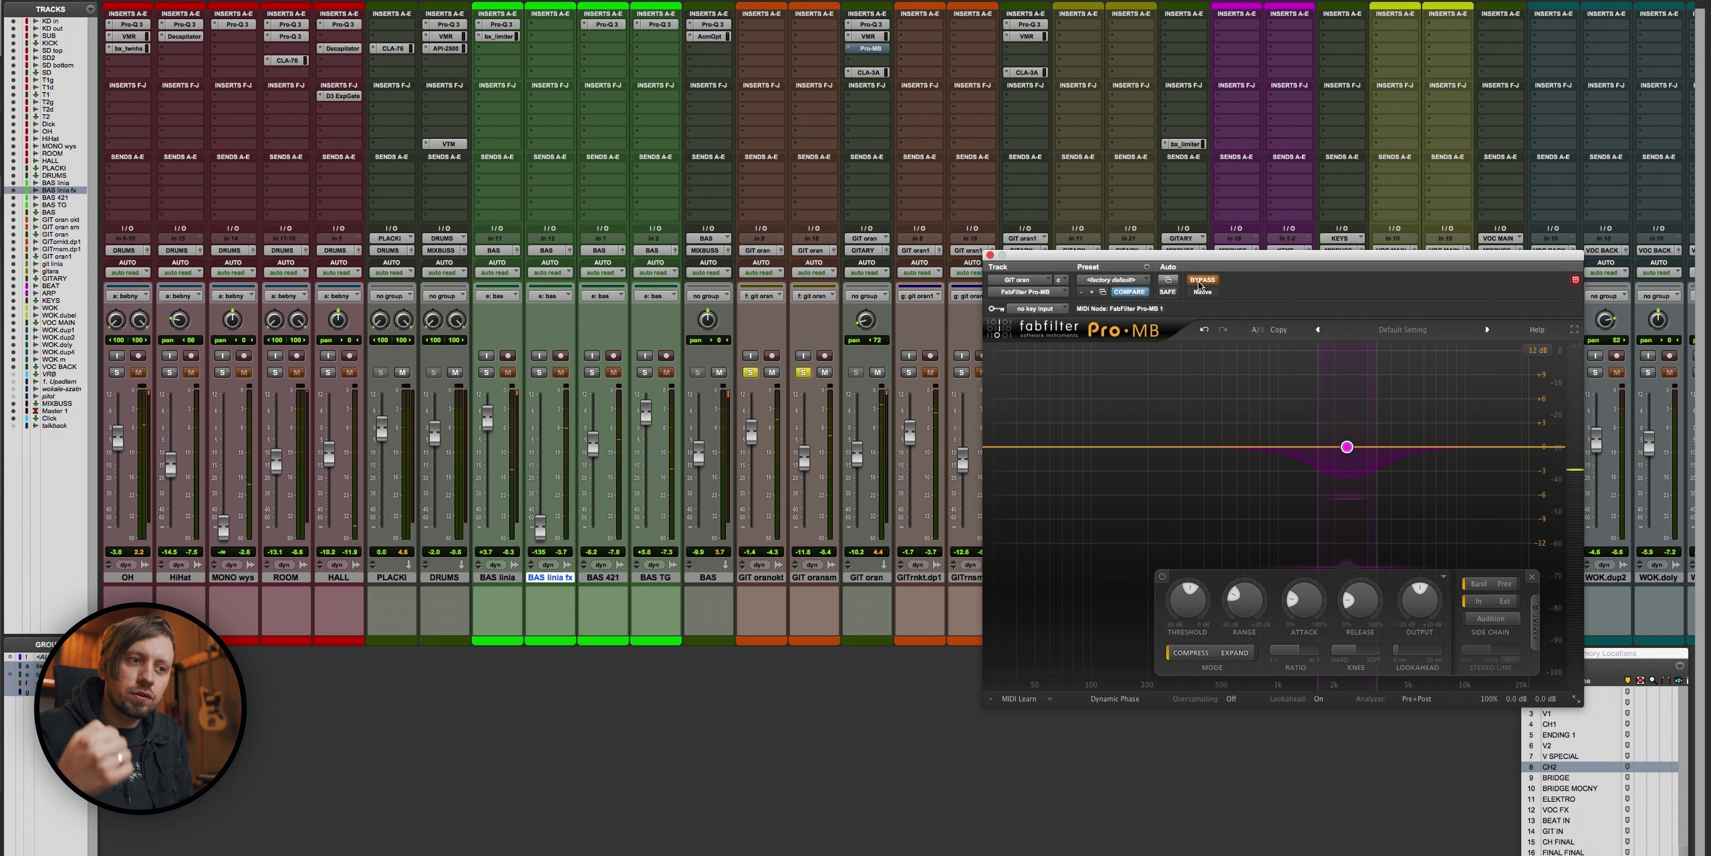
left_click(1199, 280)
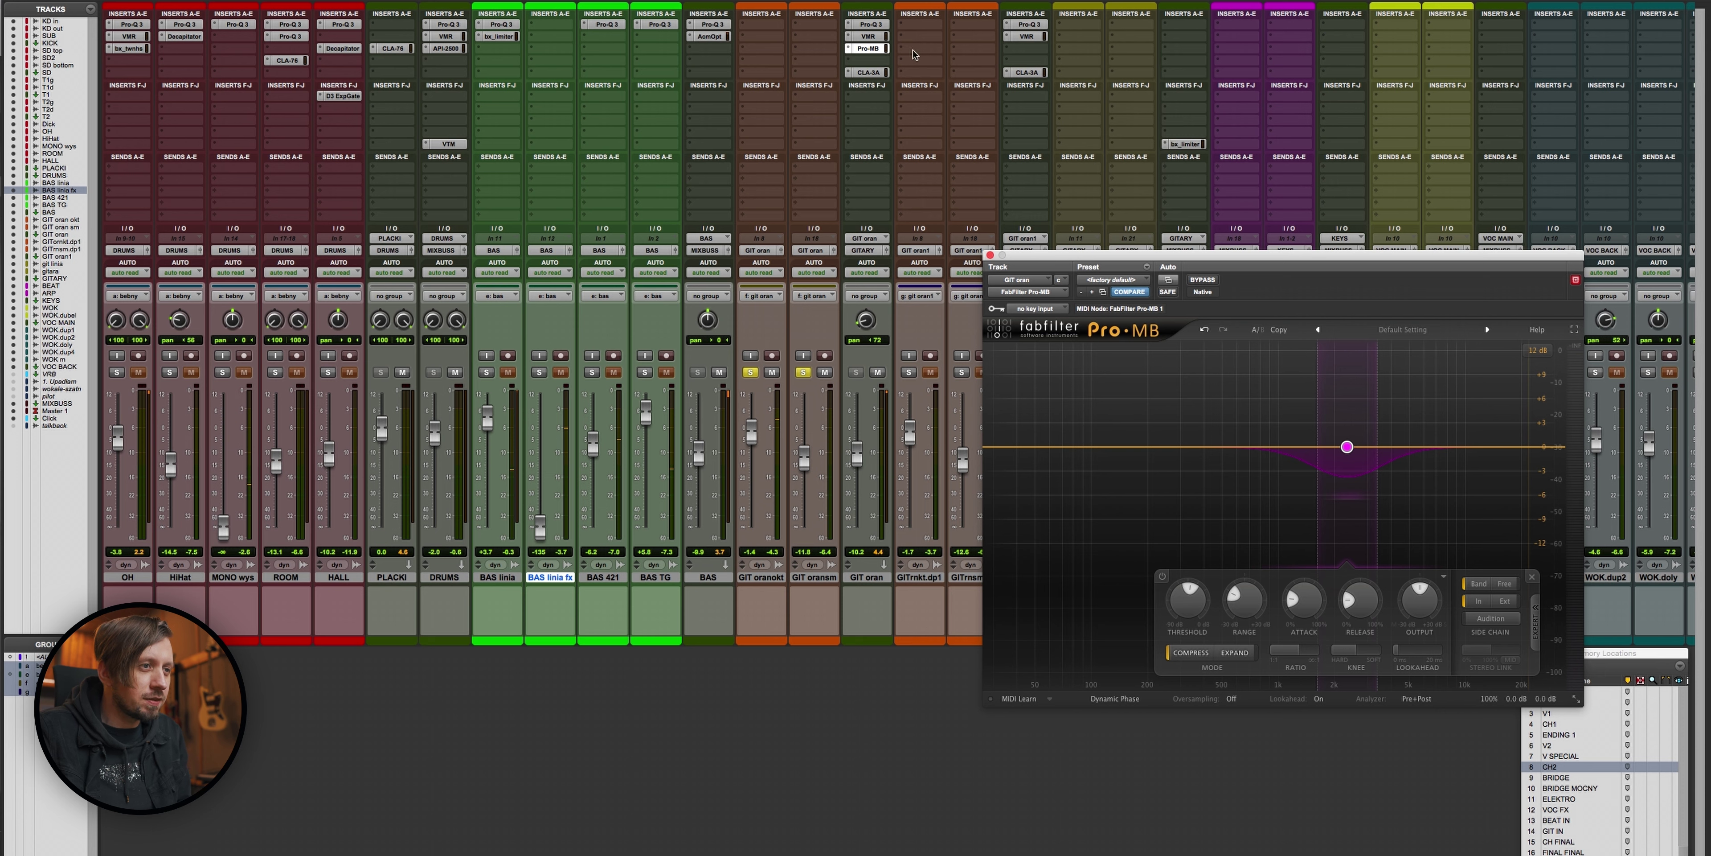
Step: Copy GIT oran's Pro-MB to the matching insert slot on GIT oran1 and close the plug-in window
left_click(1017, 48)
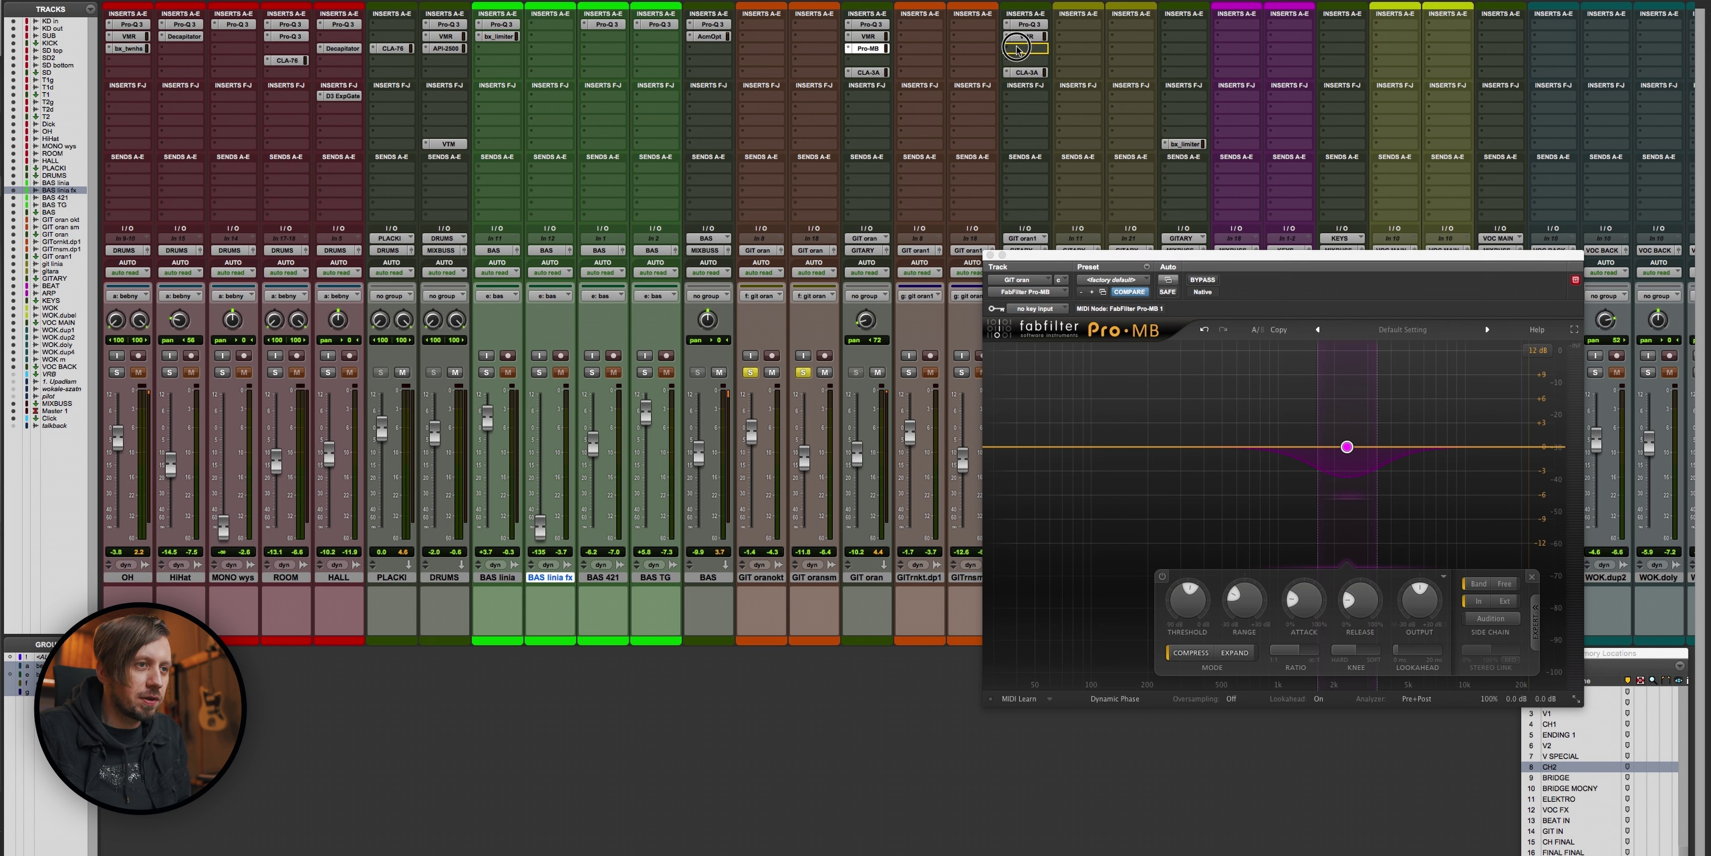
left_click(989, 254)
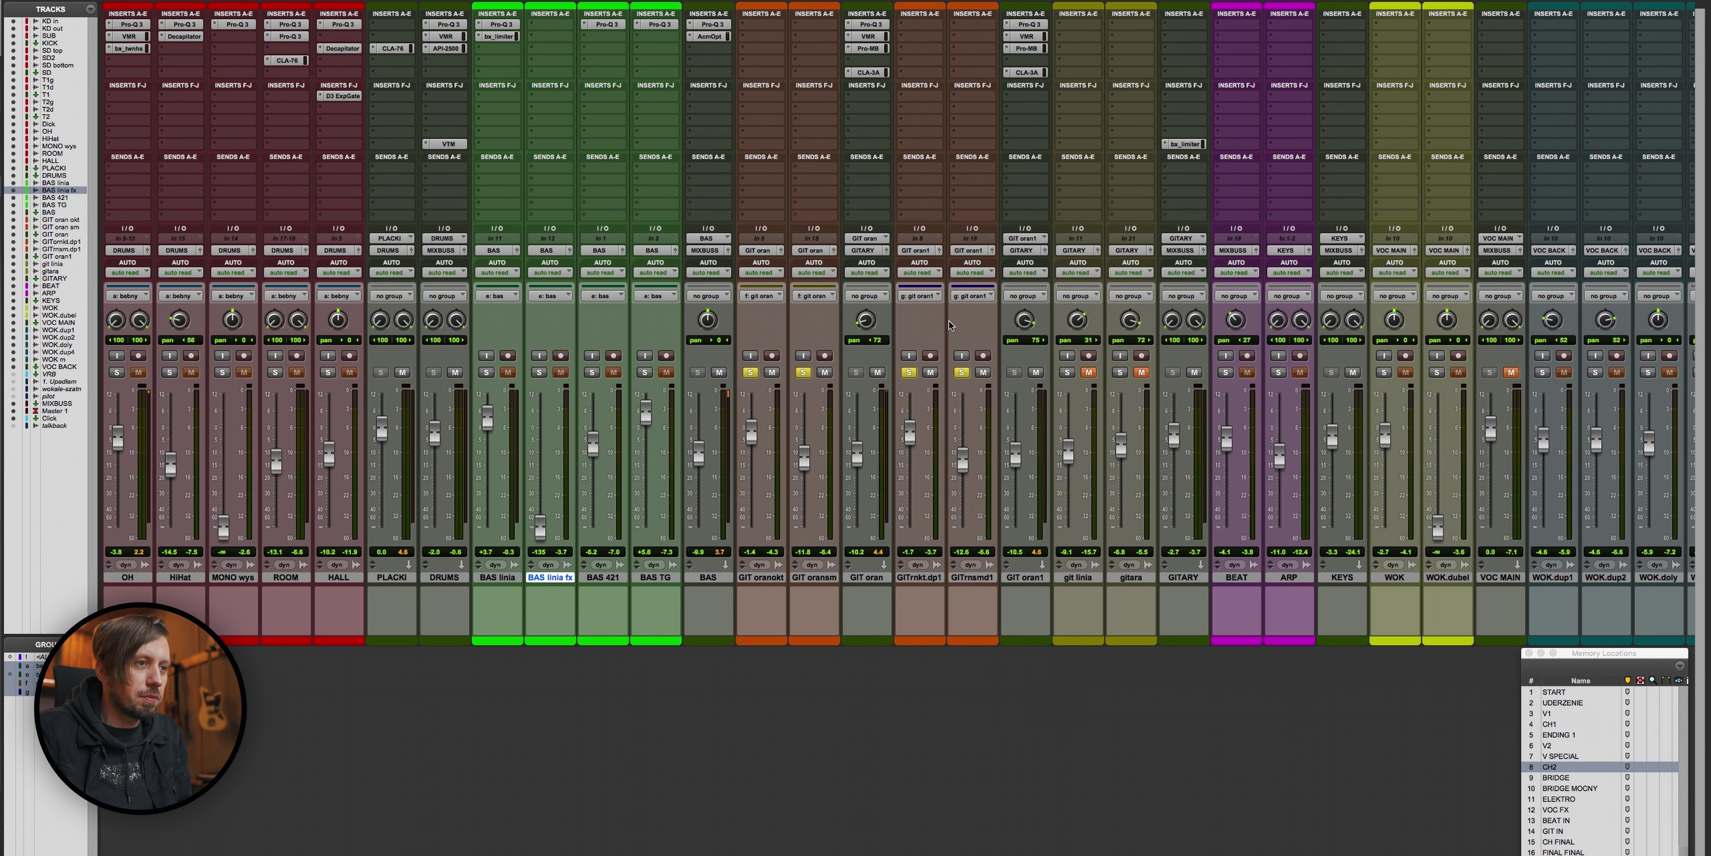
Step: Compare the soloed guitars in playback with Pro-MB bypassed and active on GIT oran and GIT oran1, leaving both instances active
left_click(870, 49, "super")
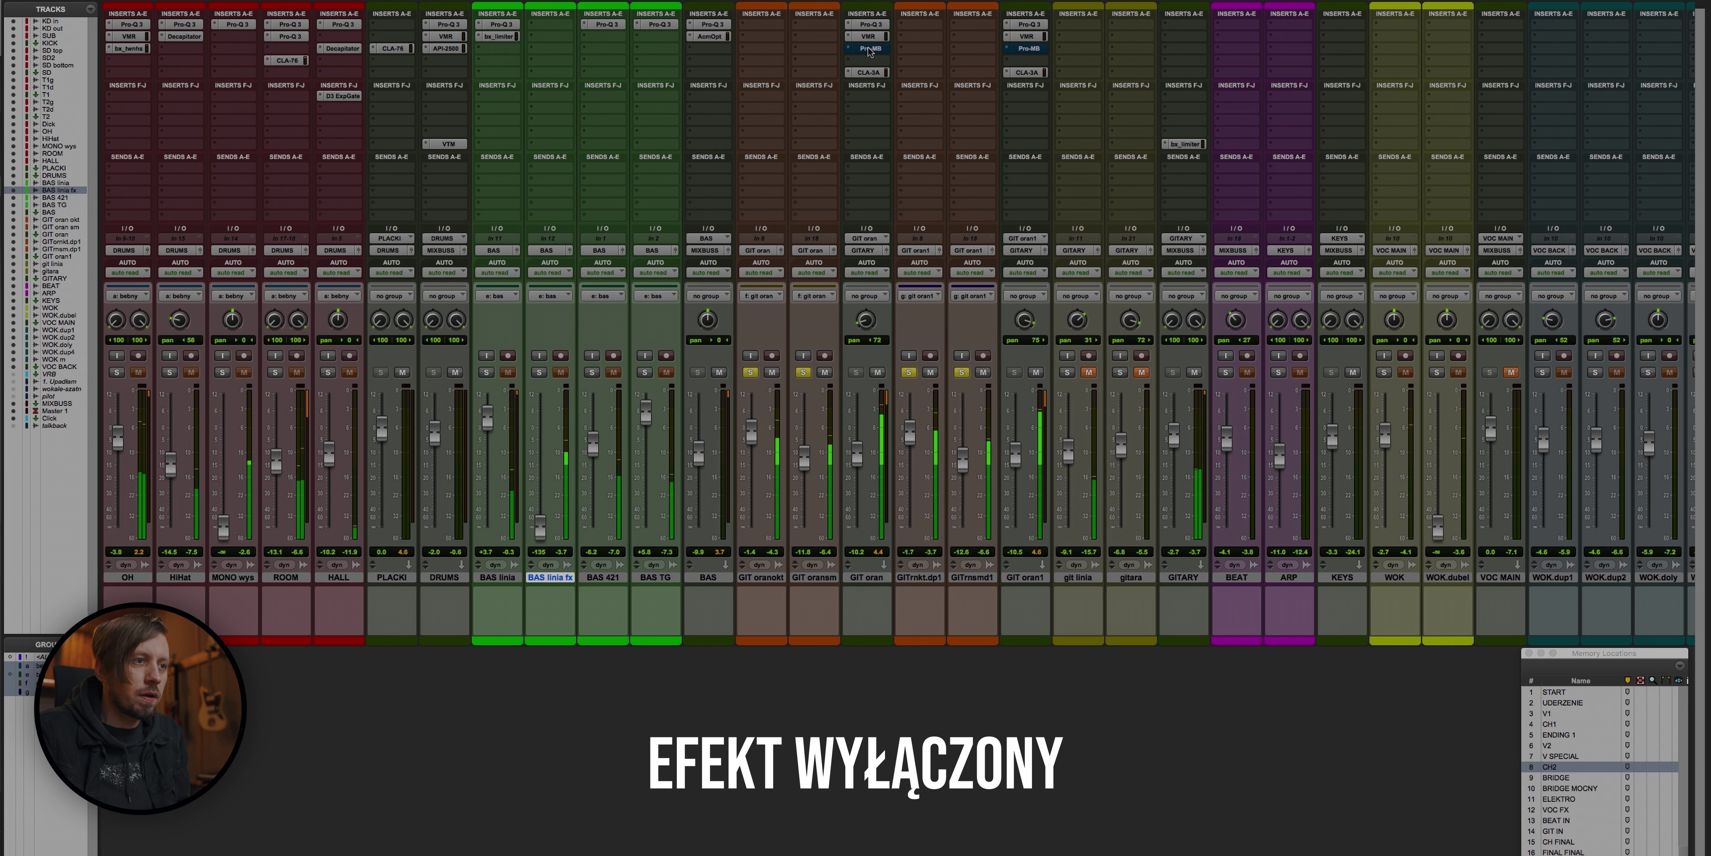
left_click(869, 50, "super")
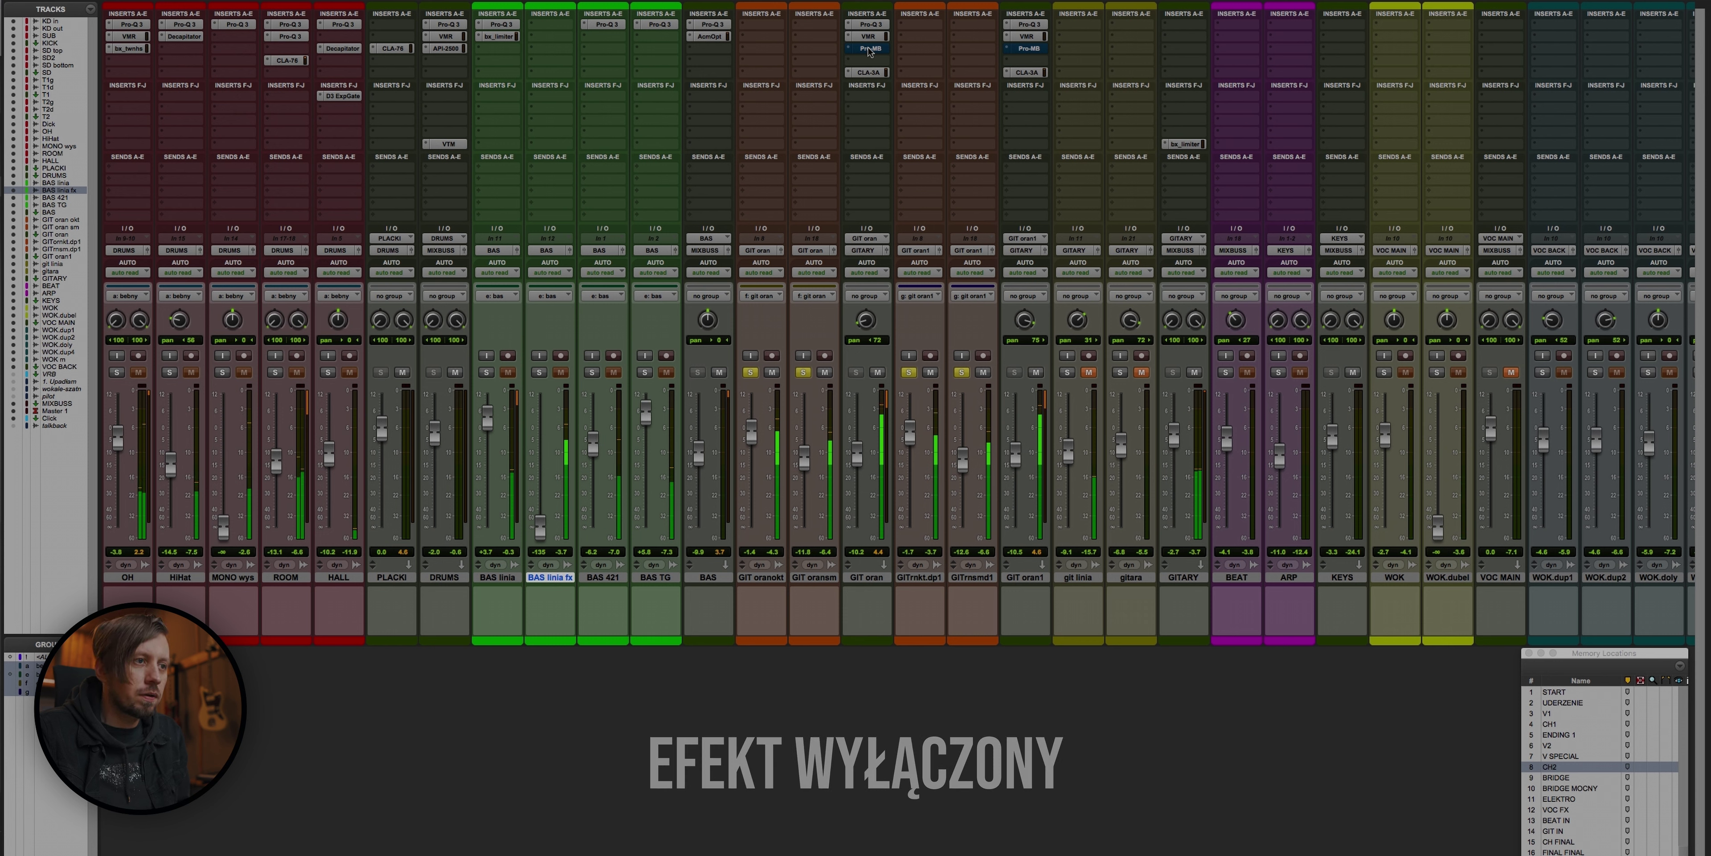
left_click(1039, 50, "super")
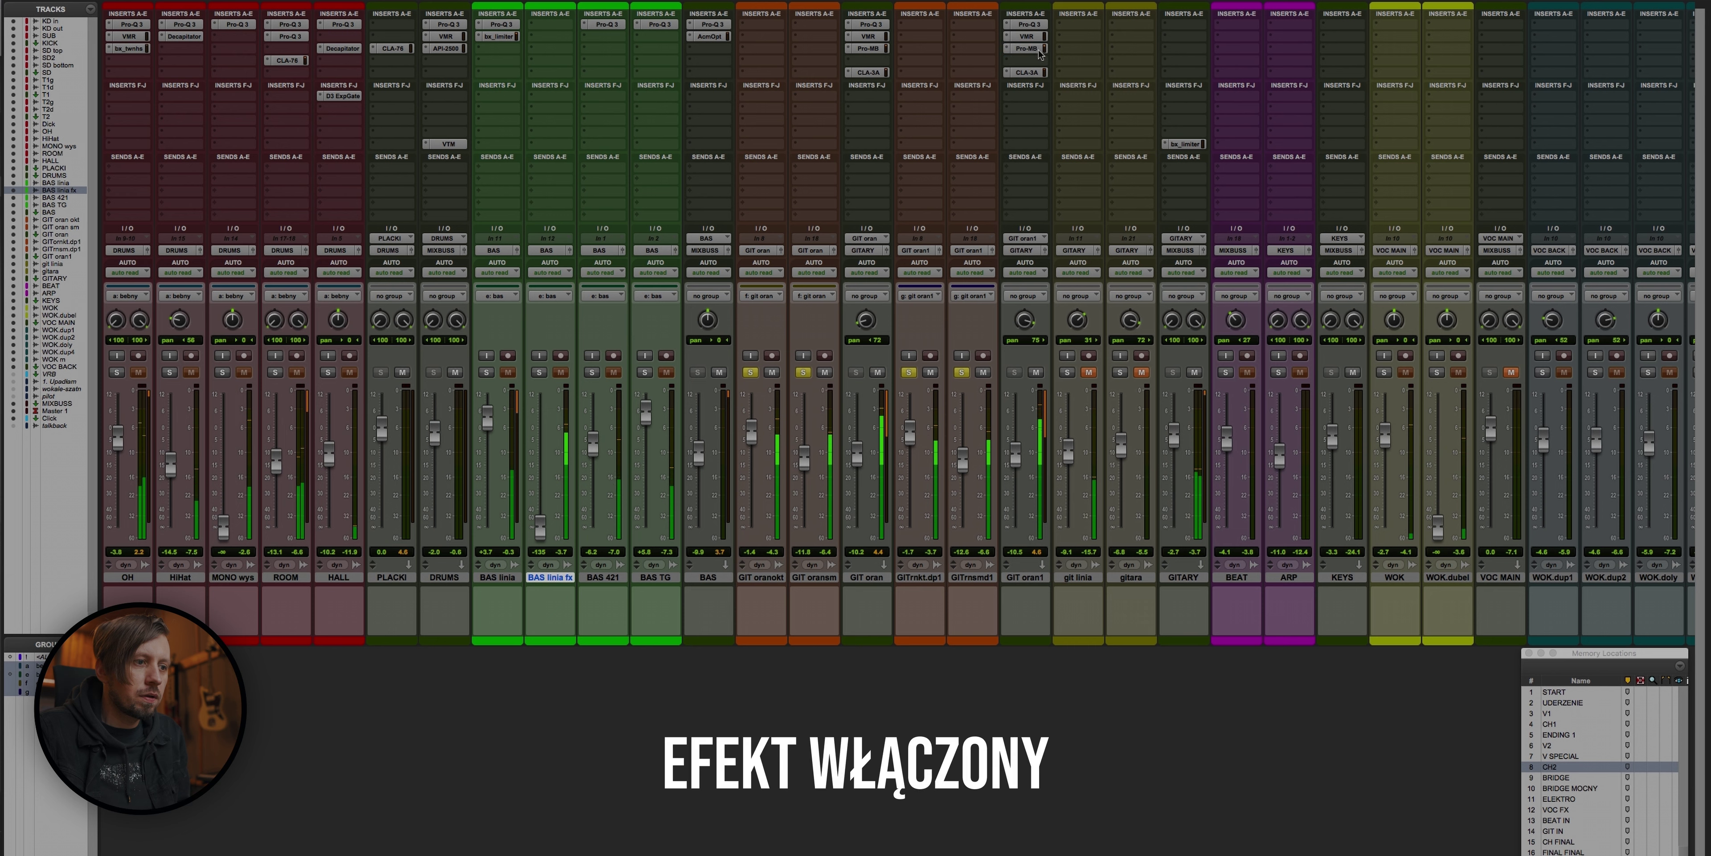
Step: Unsolo the guitar tracks and unmute git linia, gitara, VOC MAIN and VOC BACK to restore the full mix
left_click(963, 373, "alt")
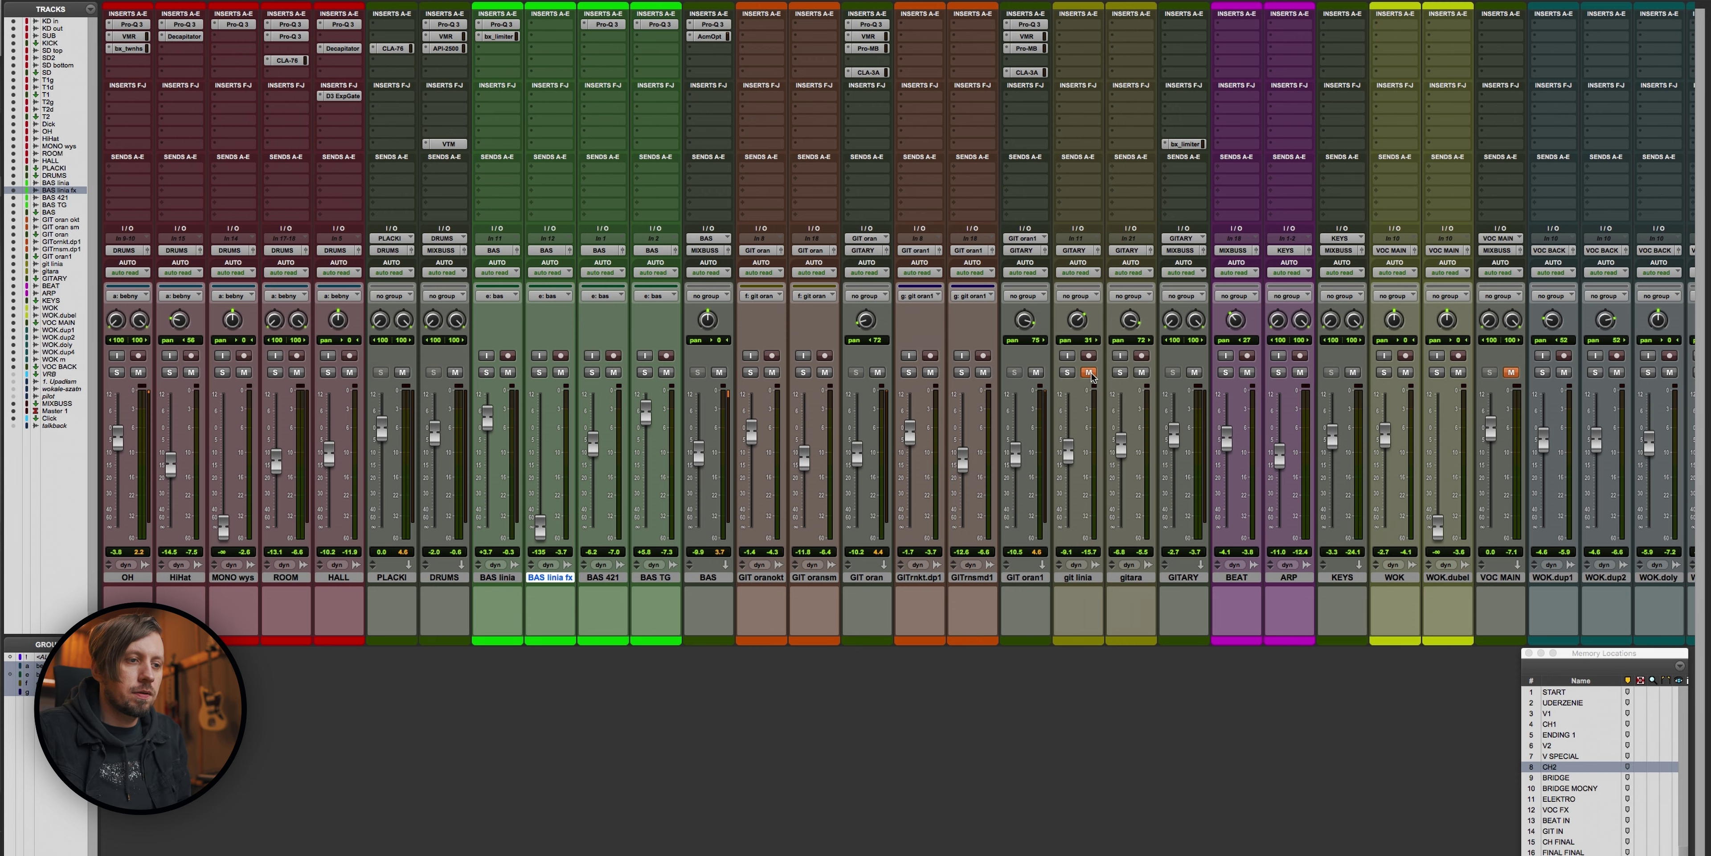
scroll(1577, 379, "right", 5)
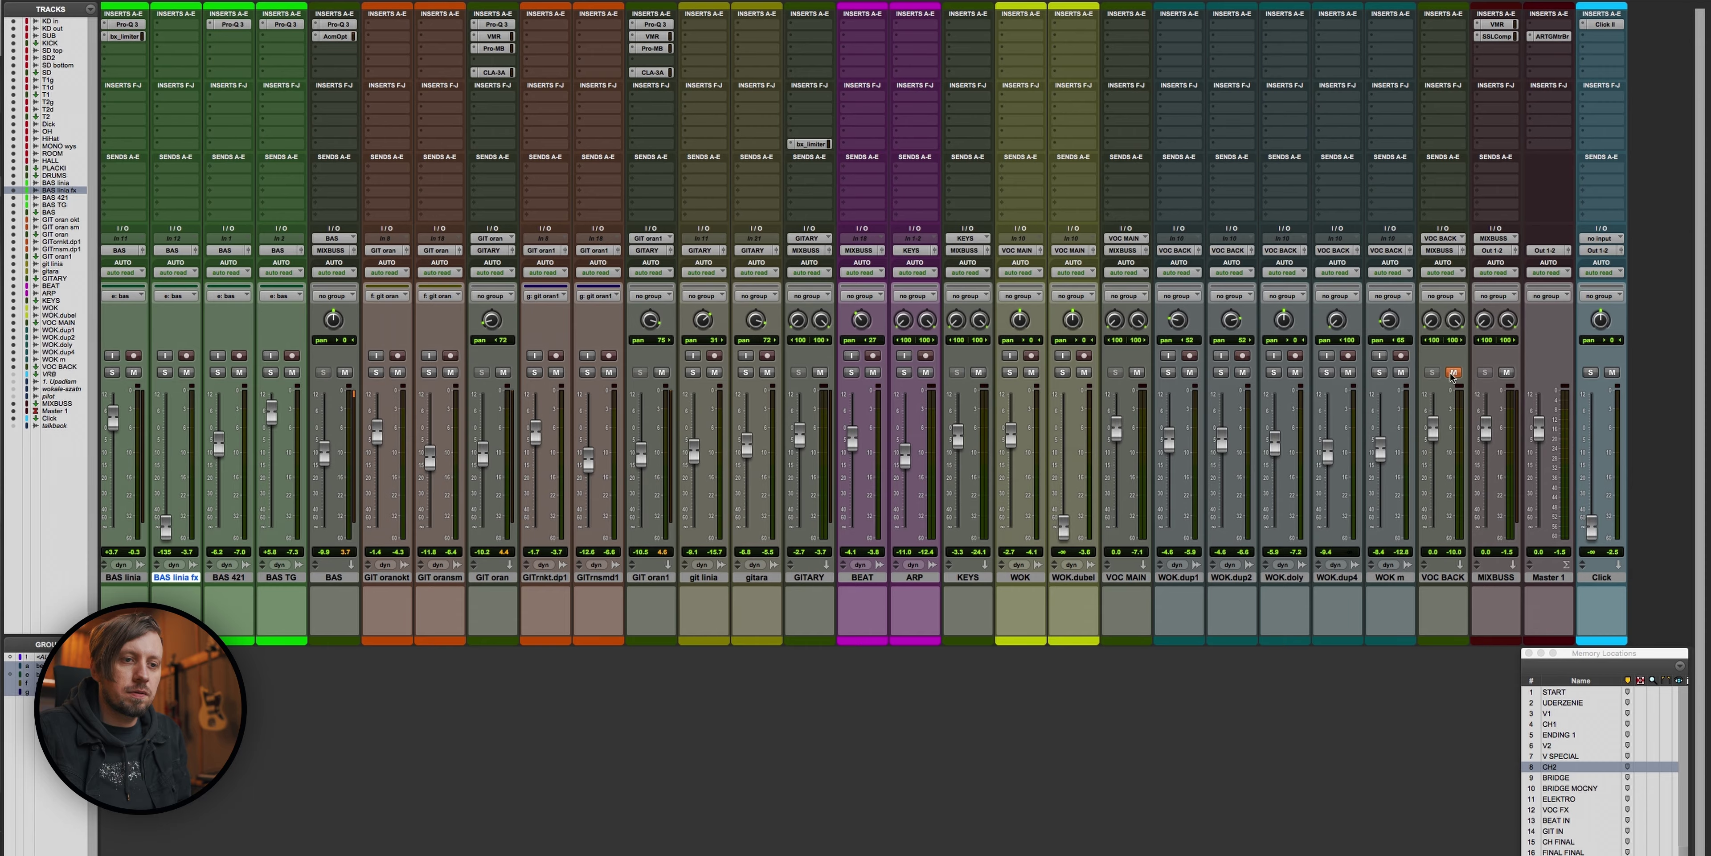
scroll(1034, 375, "left", 6)
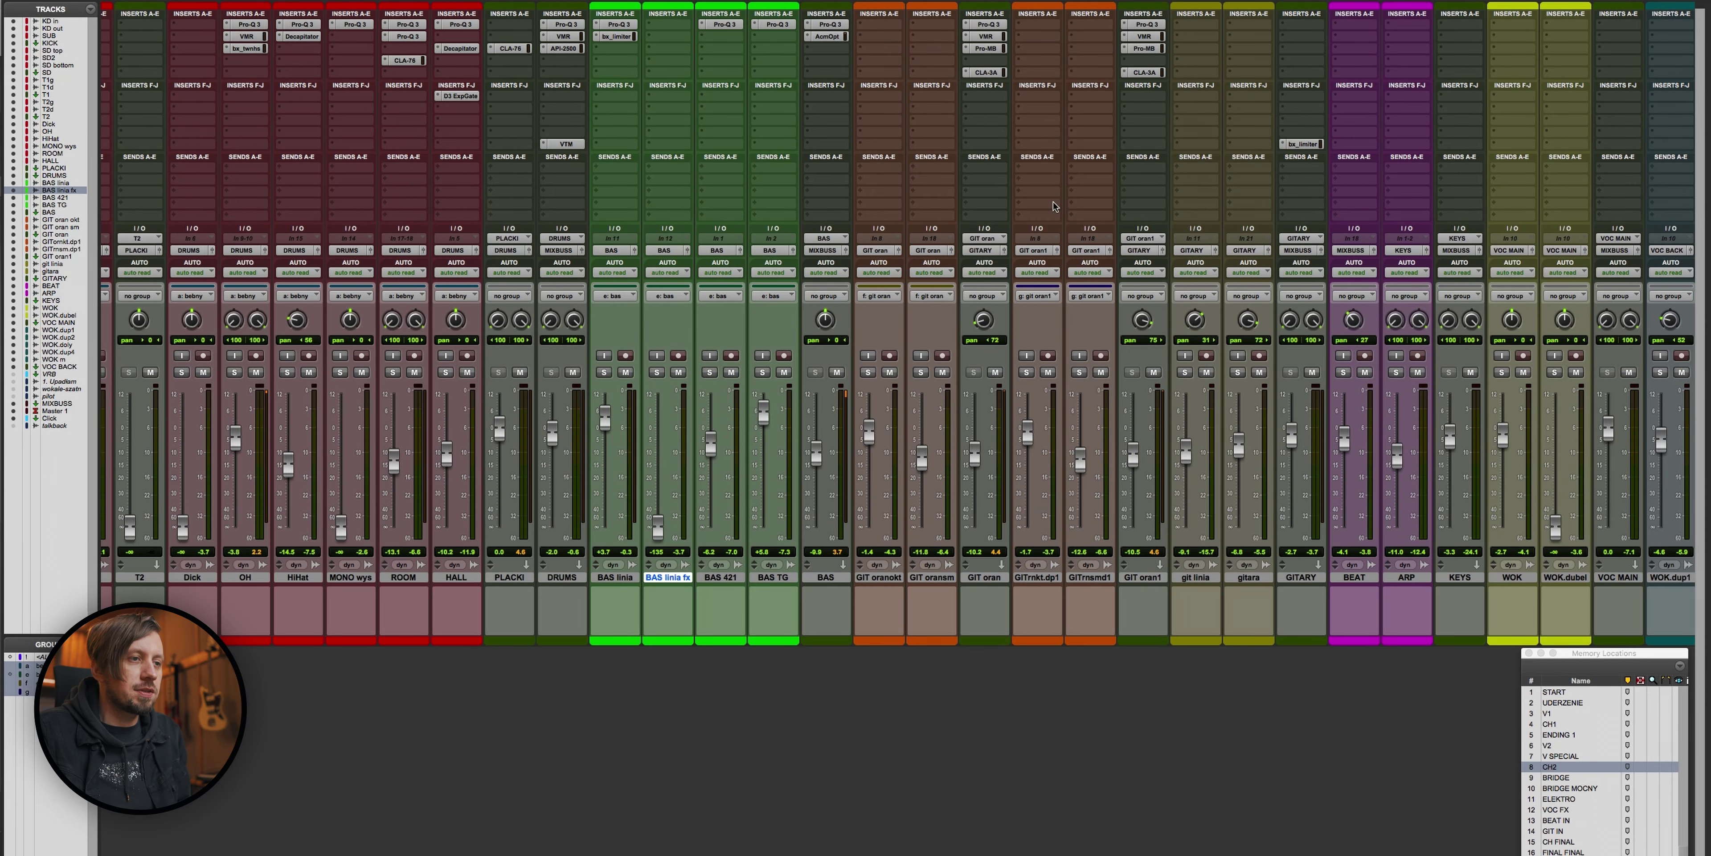
scroll(978, 200, "right", 2)
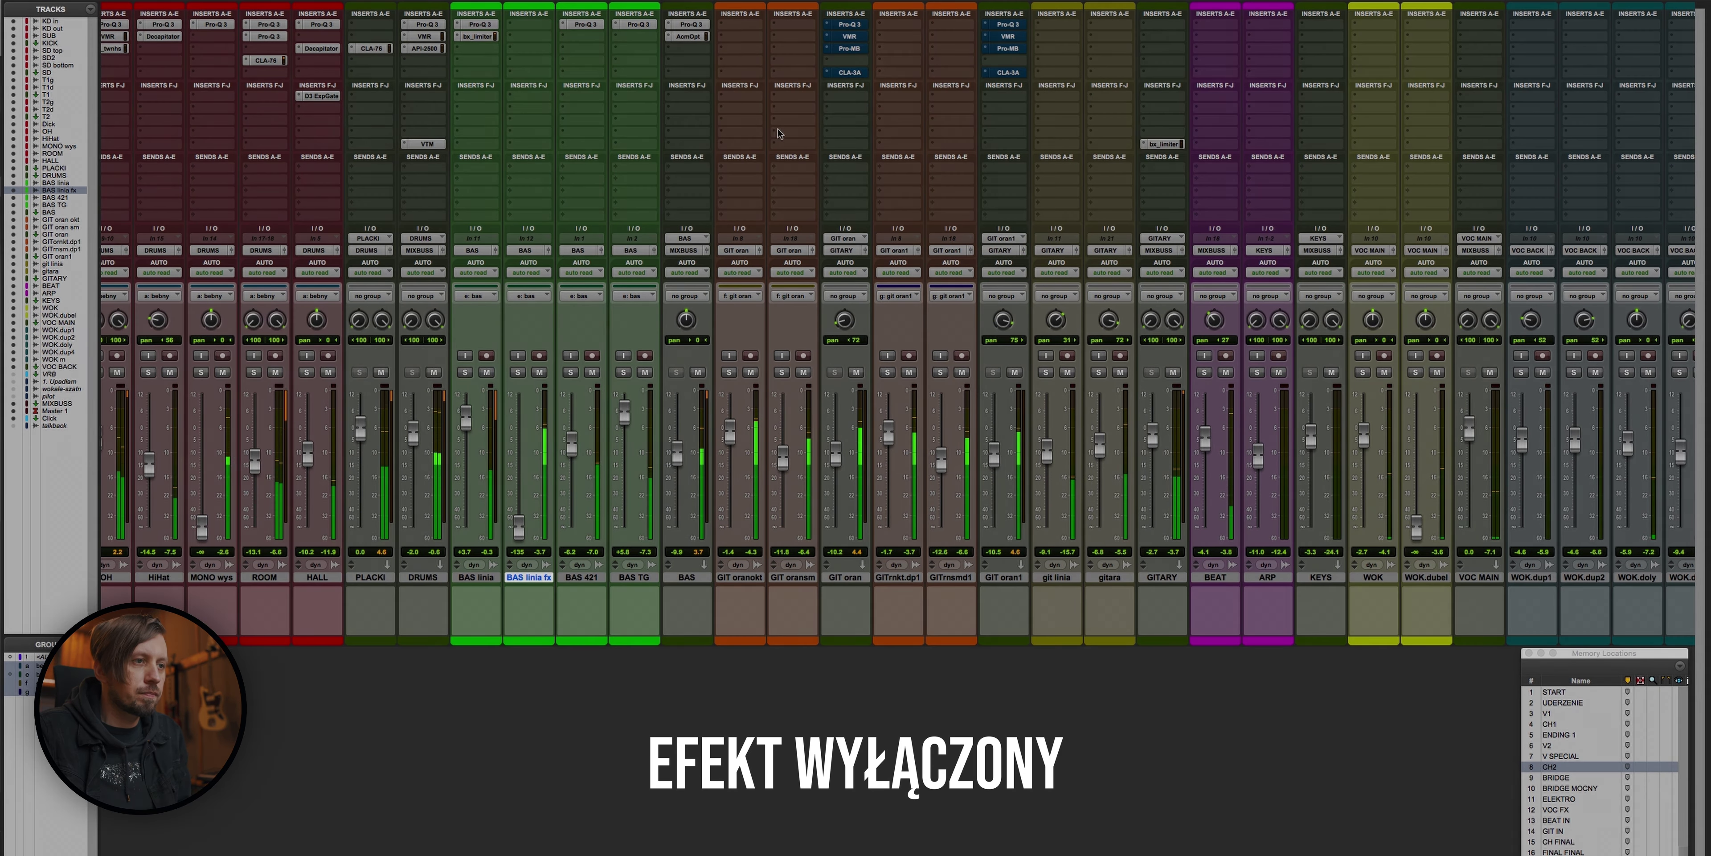
Step: Compare the full mix with all inserts on GIT oran and GIT oran1 bypassed and active, leaving them active
left_click(851, 25, "shift+super")
left_click(1008, 26, "shift+super")
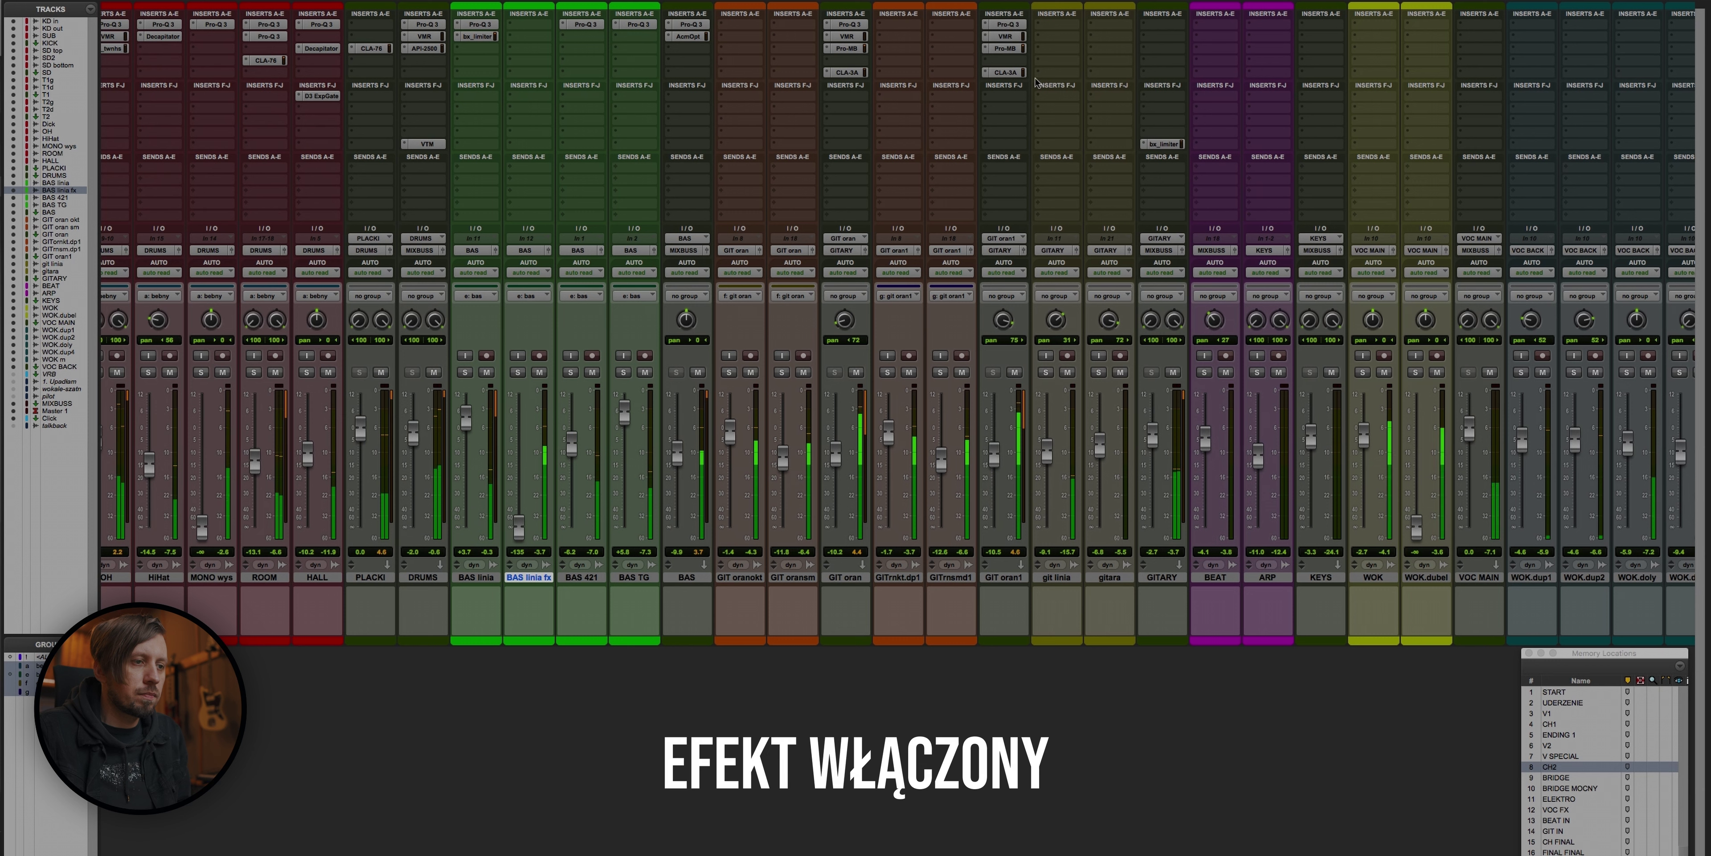